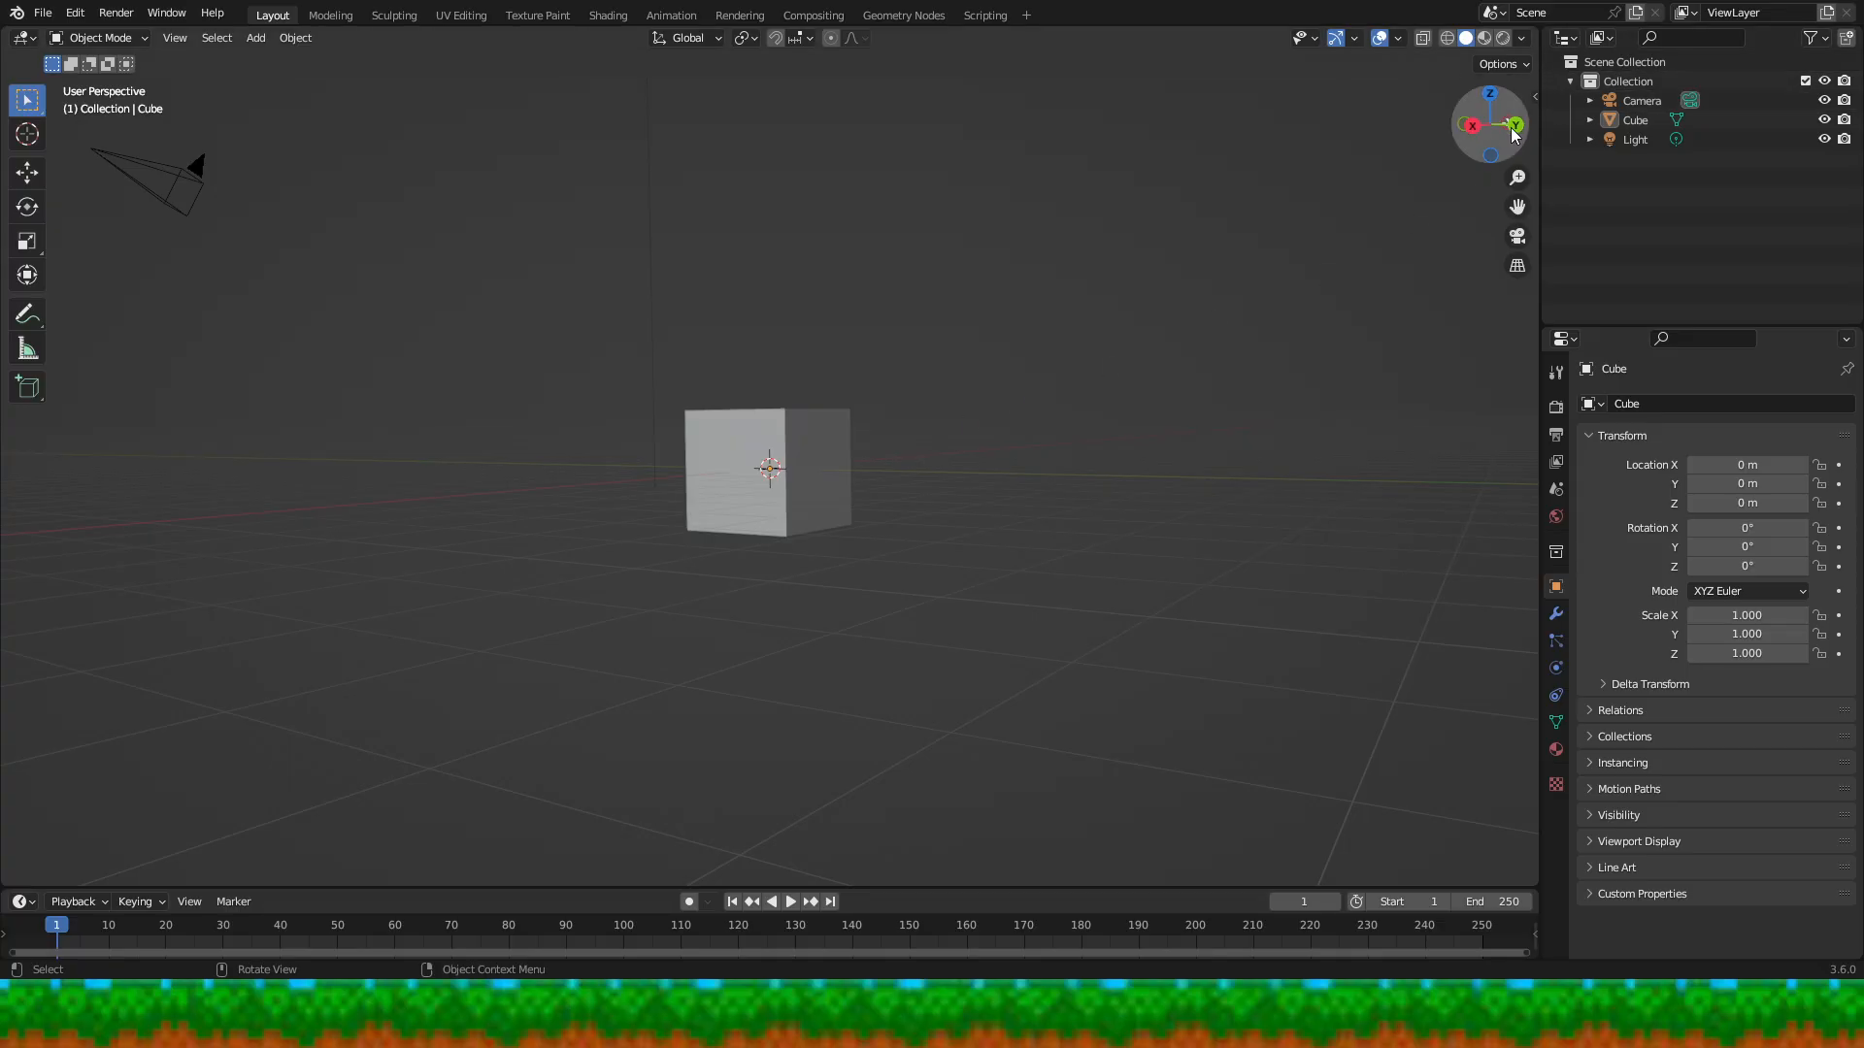
mouse_move(1490, 124)
left_mouse_down()
mouse_move(1422, 136)
mouse_move(1473, 148)
left_mouse_up()
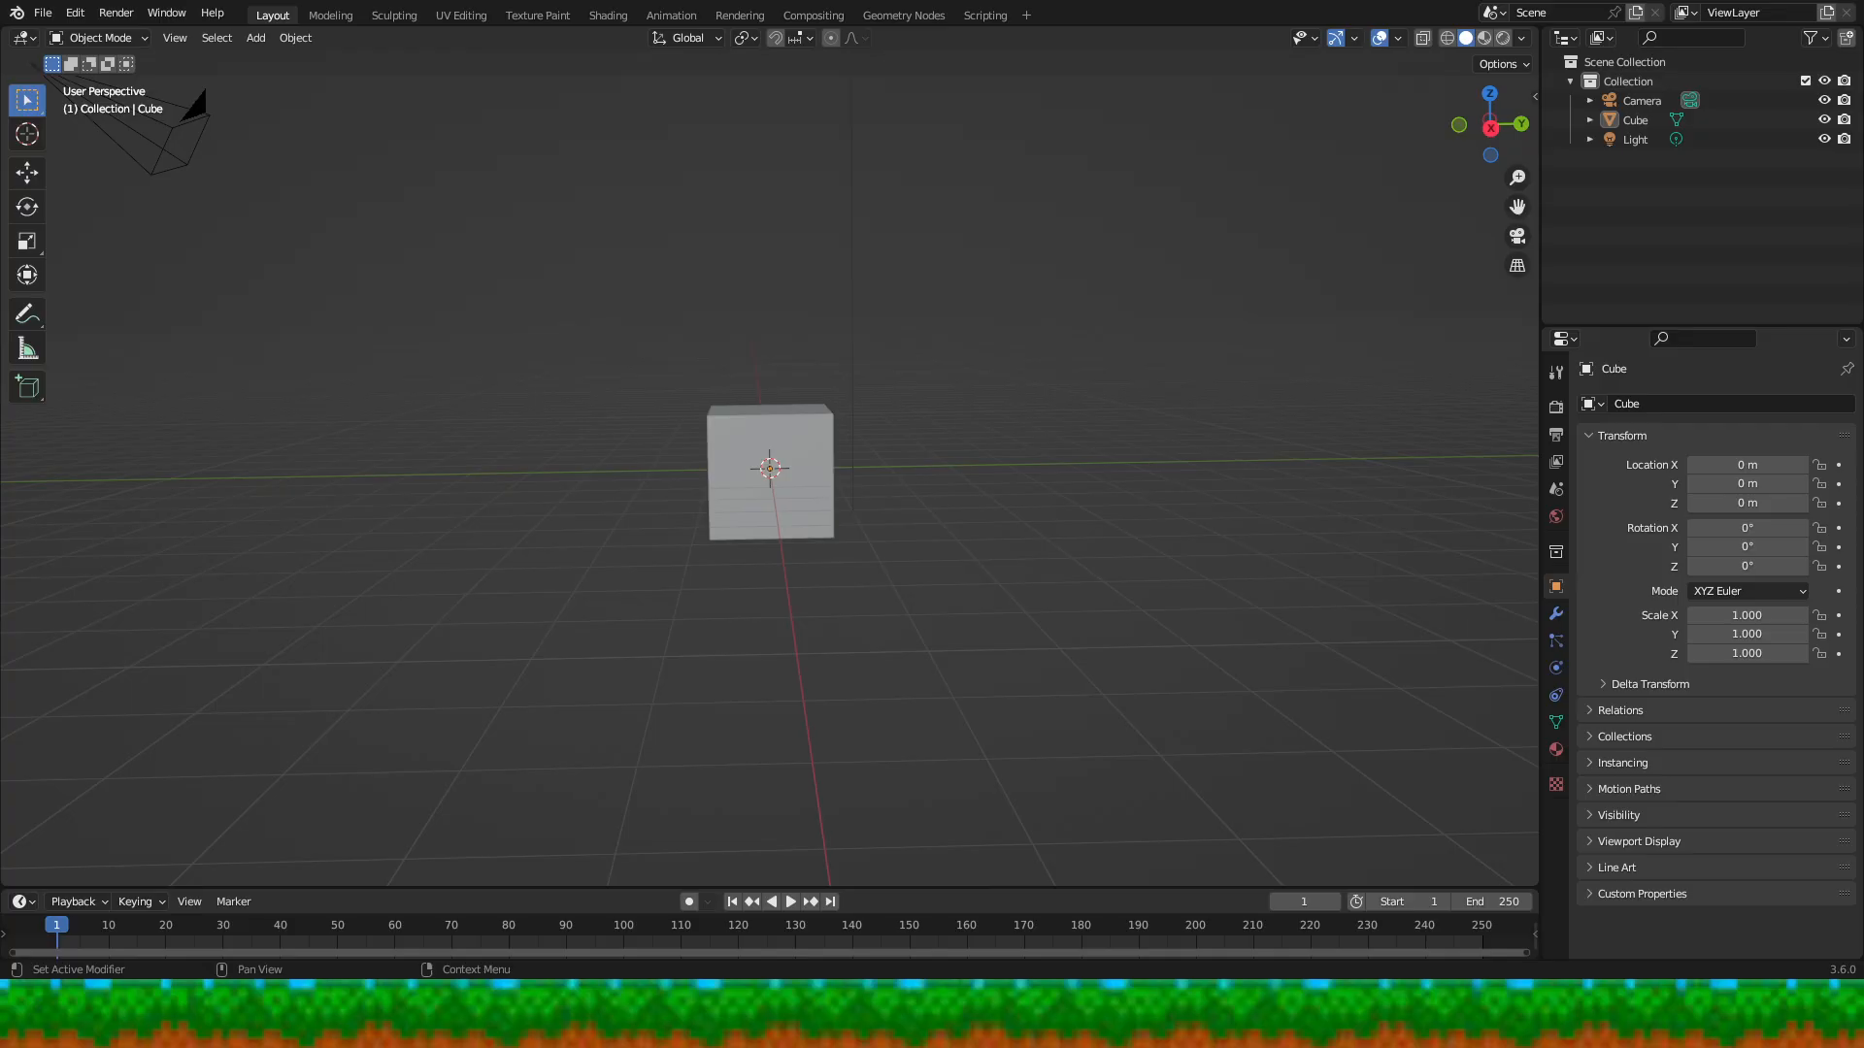
left_click_drag(1495, 114, 1476, 151)
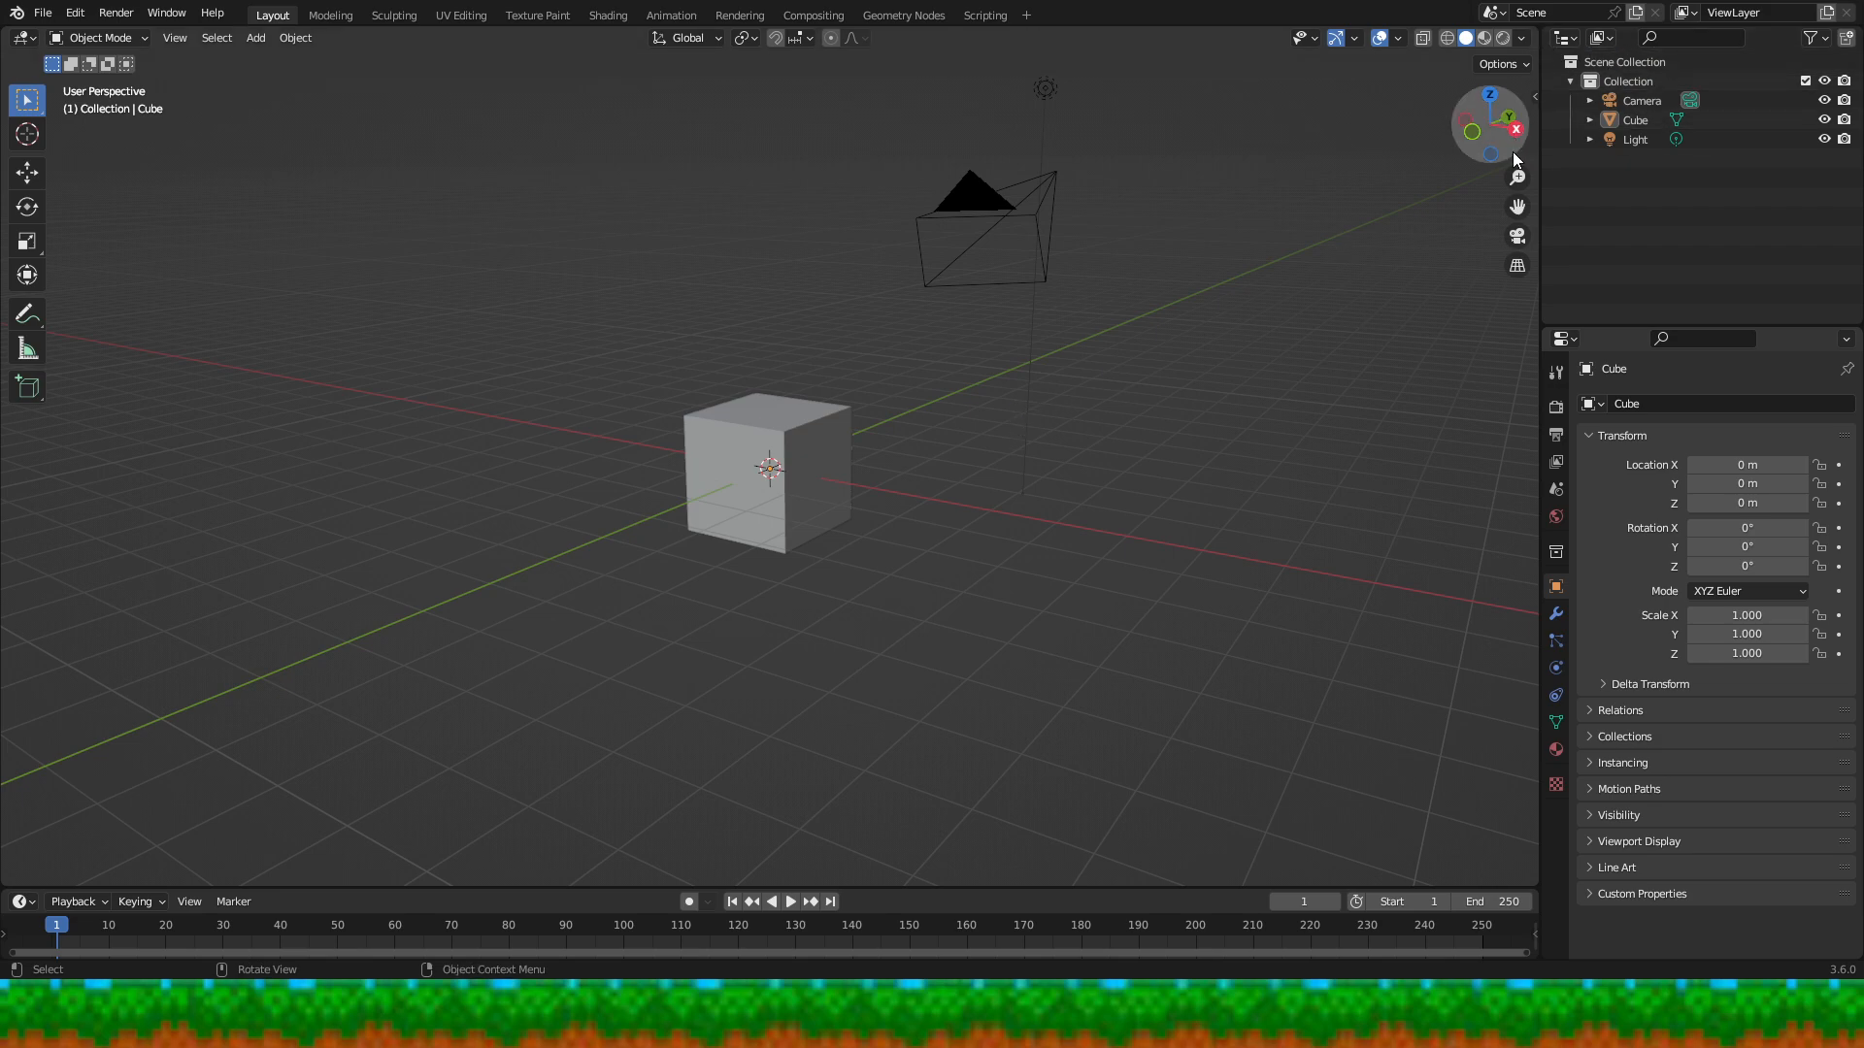
mouse_move(1516, 155)
left_mouse_down()
mouse_move(1364, 196)
mouse_move(1361, 264)
mouse_move(1506, 149)
left_mouse_up()
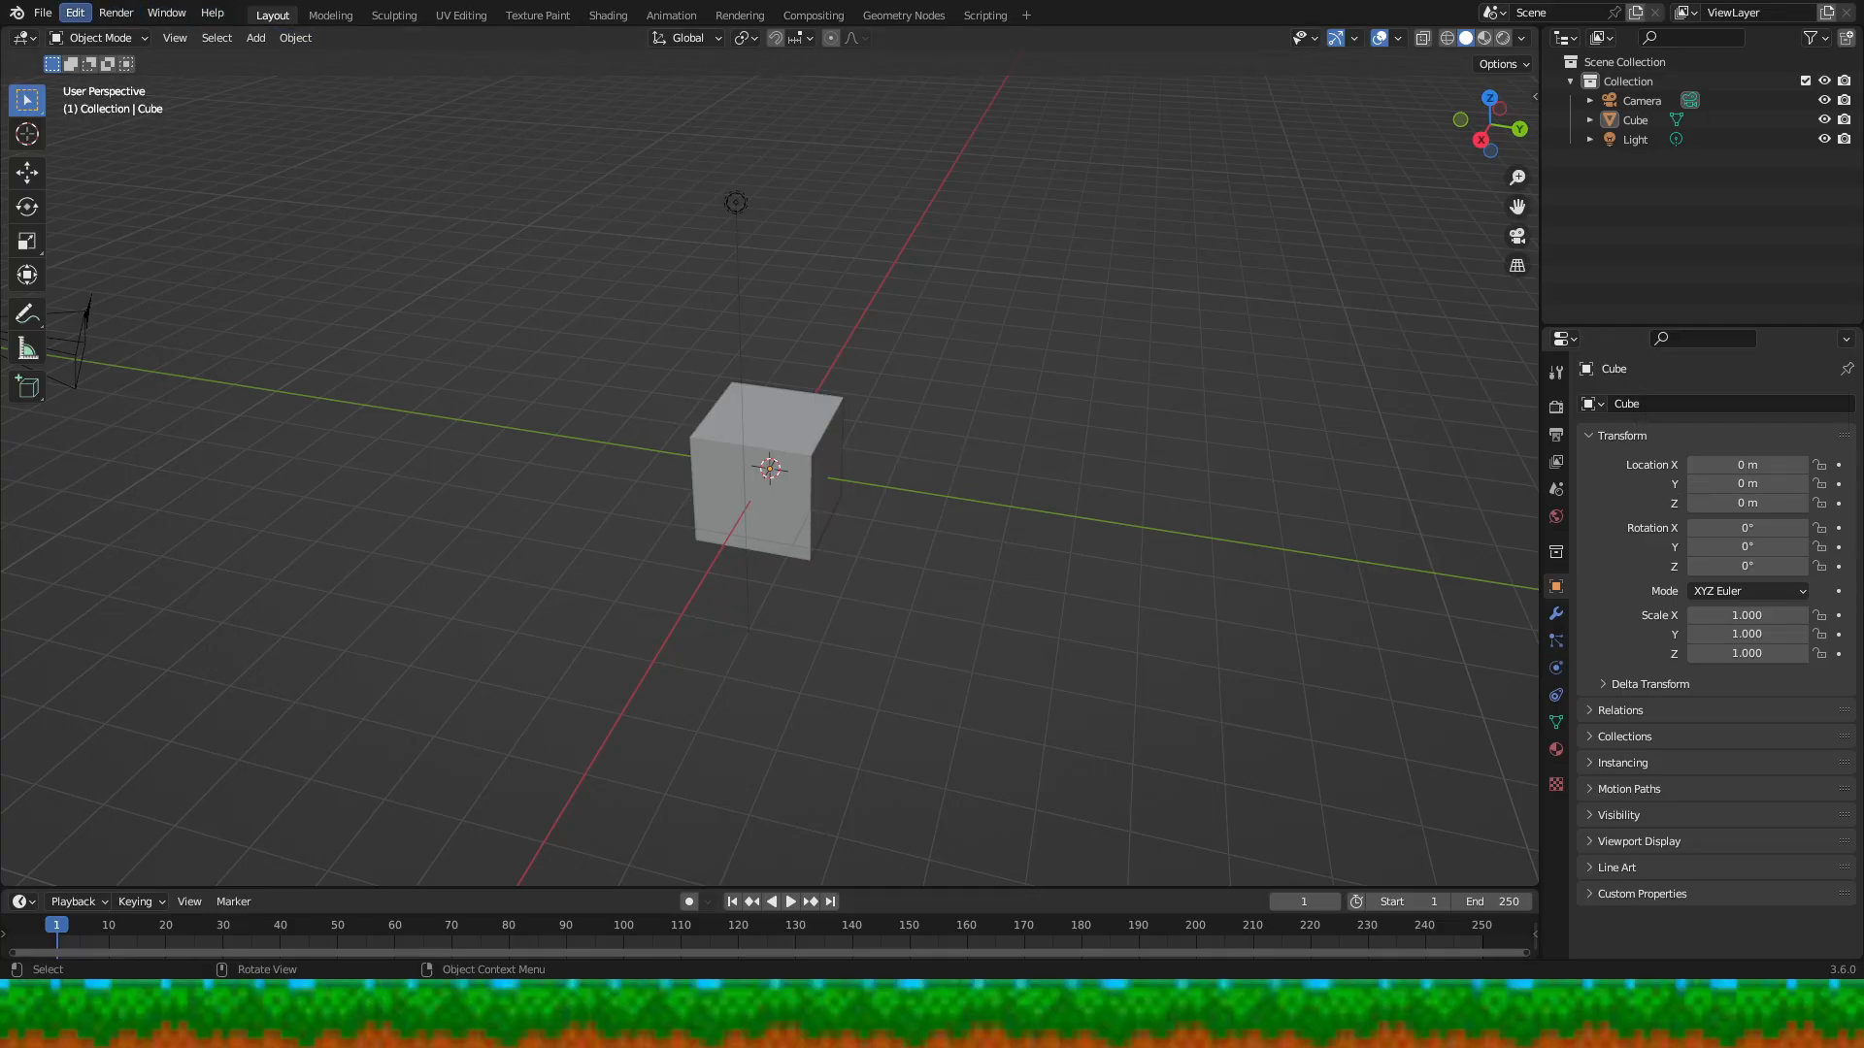
left_click(75, 13)
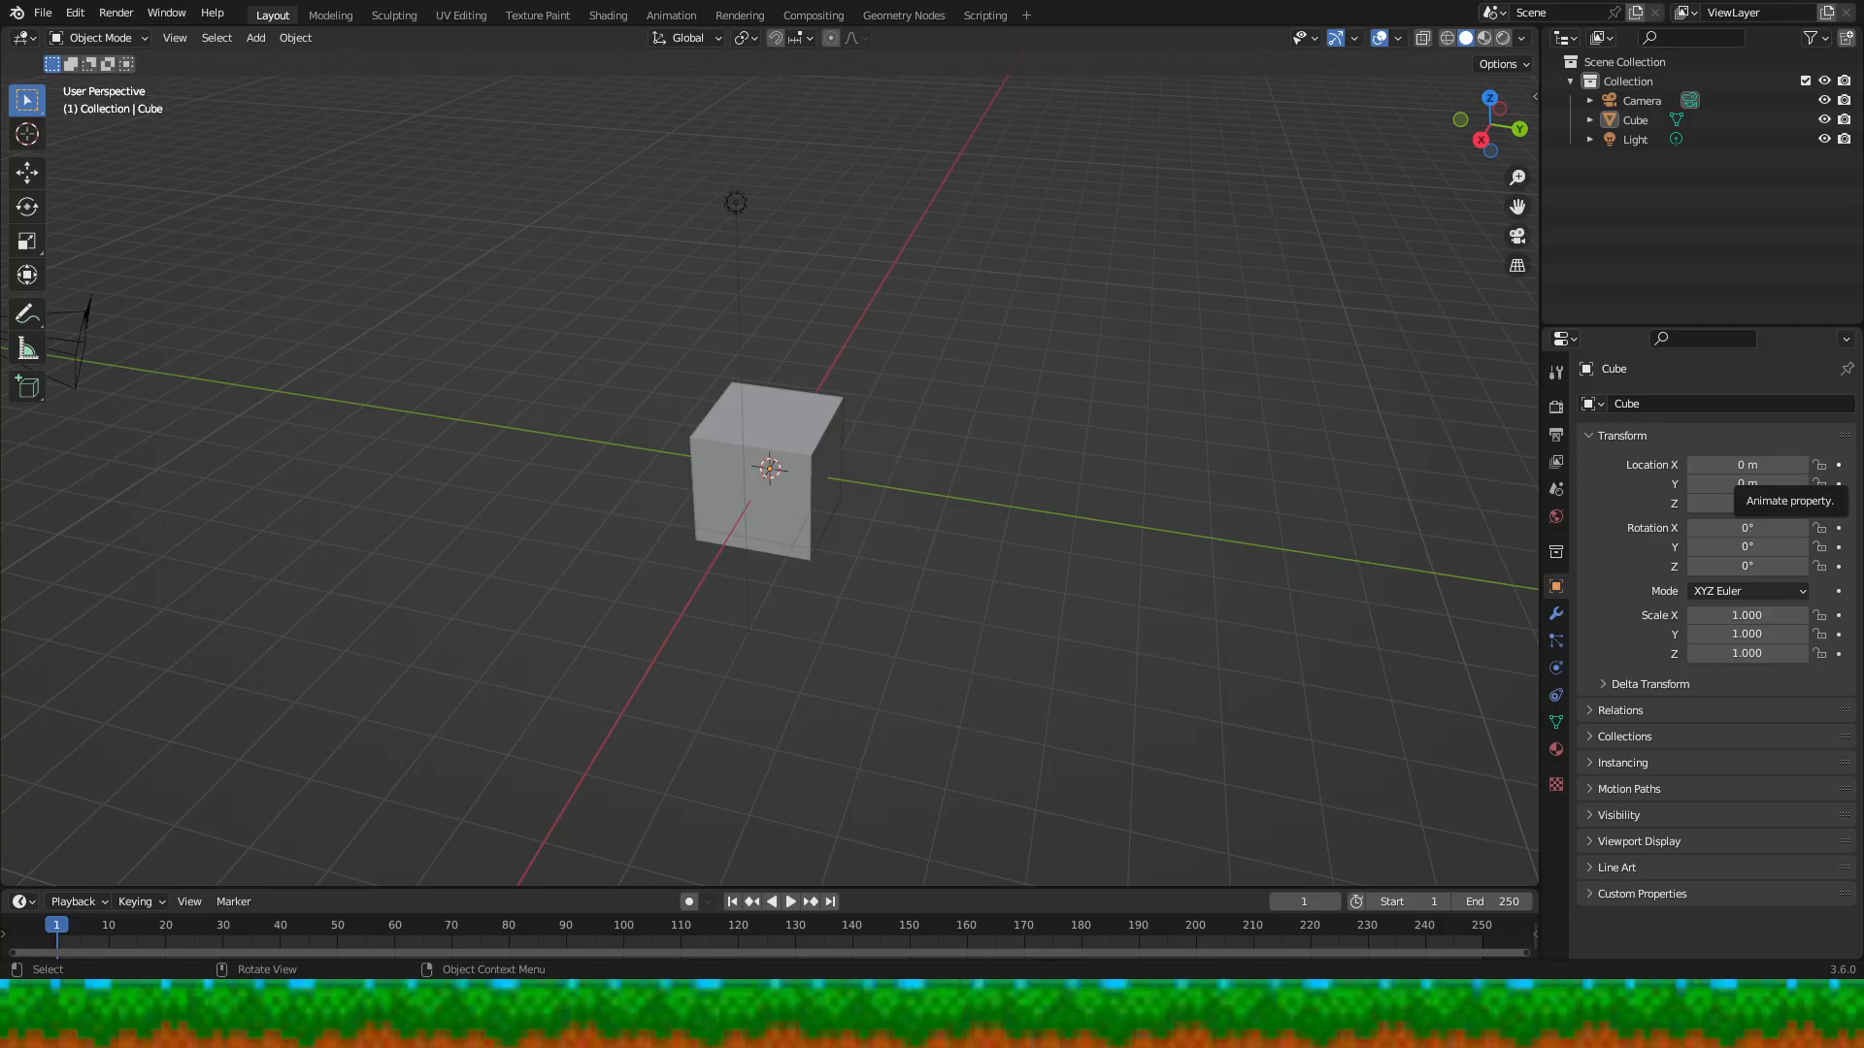
- Show the CATS add-on tools in the 3D viewport's sidebar
left_click(1534, 97)
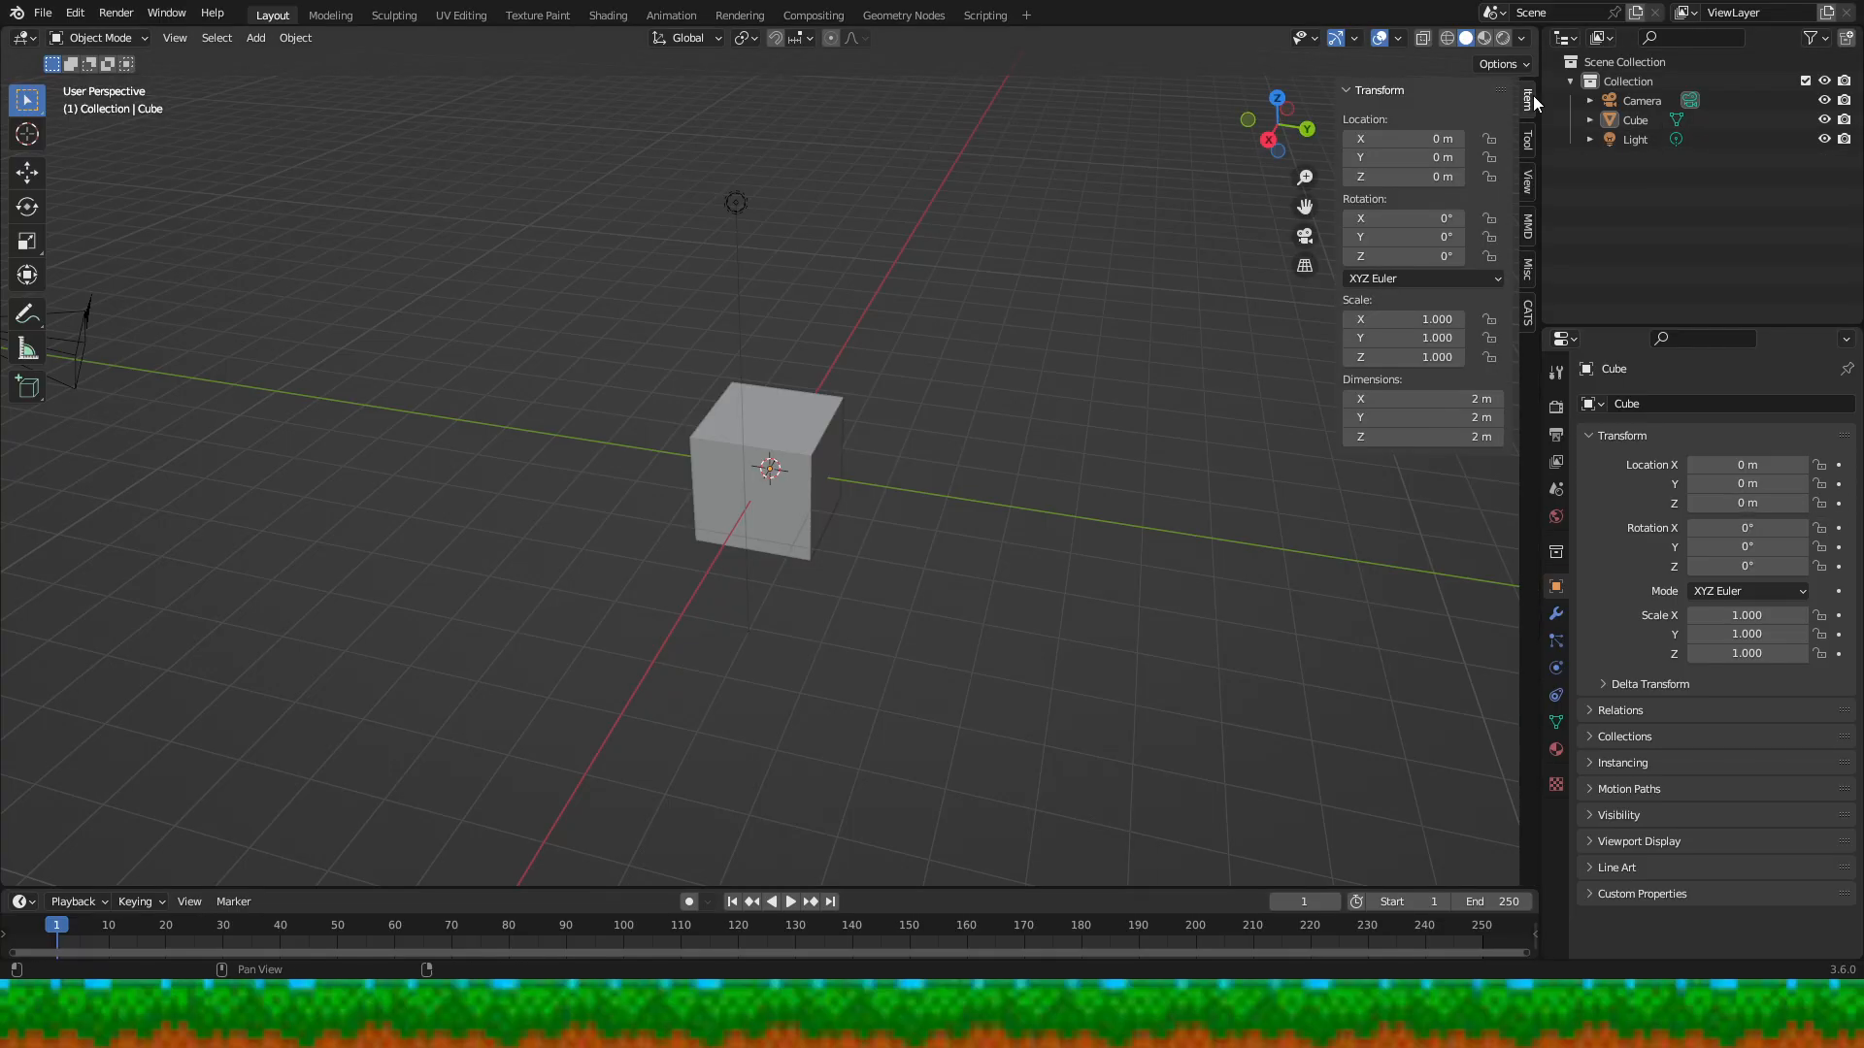
left_click(1526, 318)
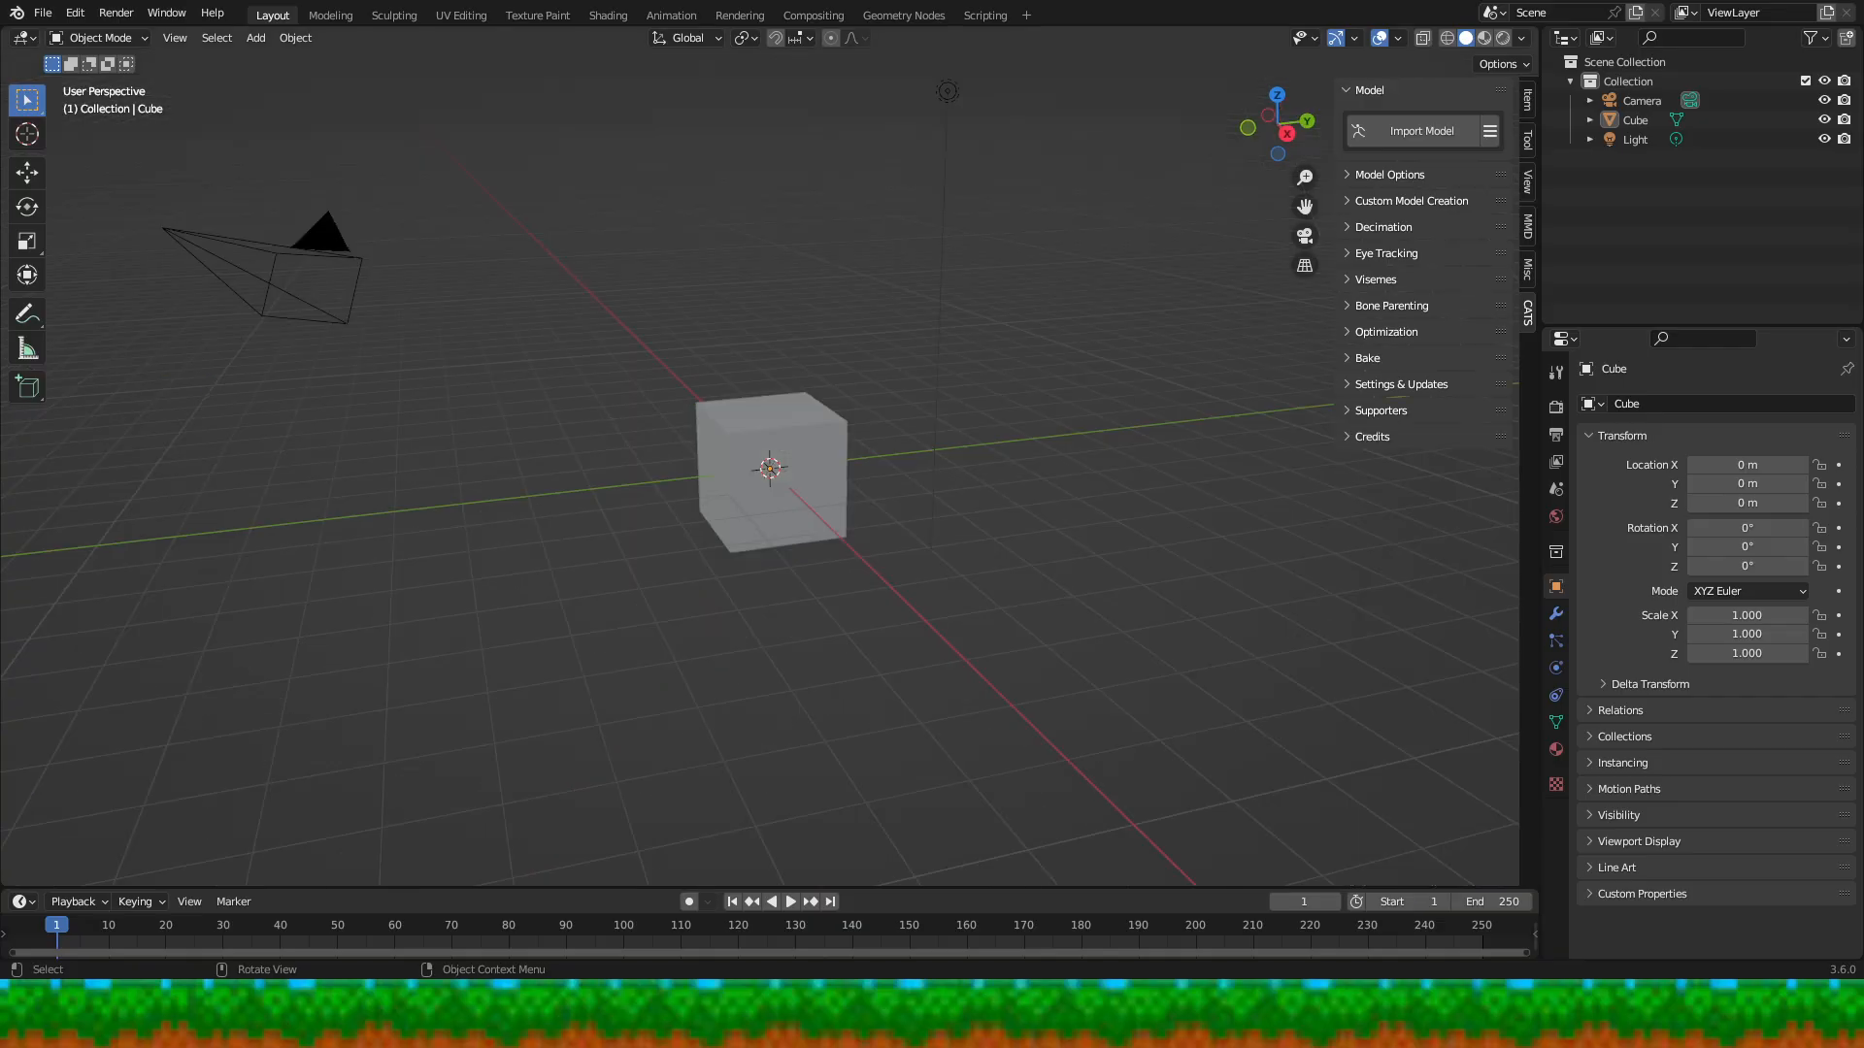
- Delete the default light and camera from the scene, keeping only the cube
left_click(1636, 139)
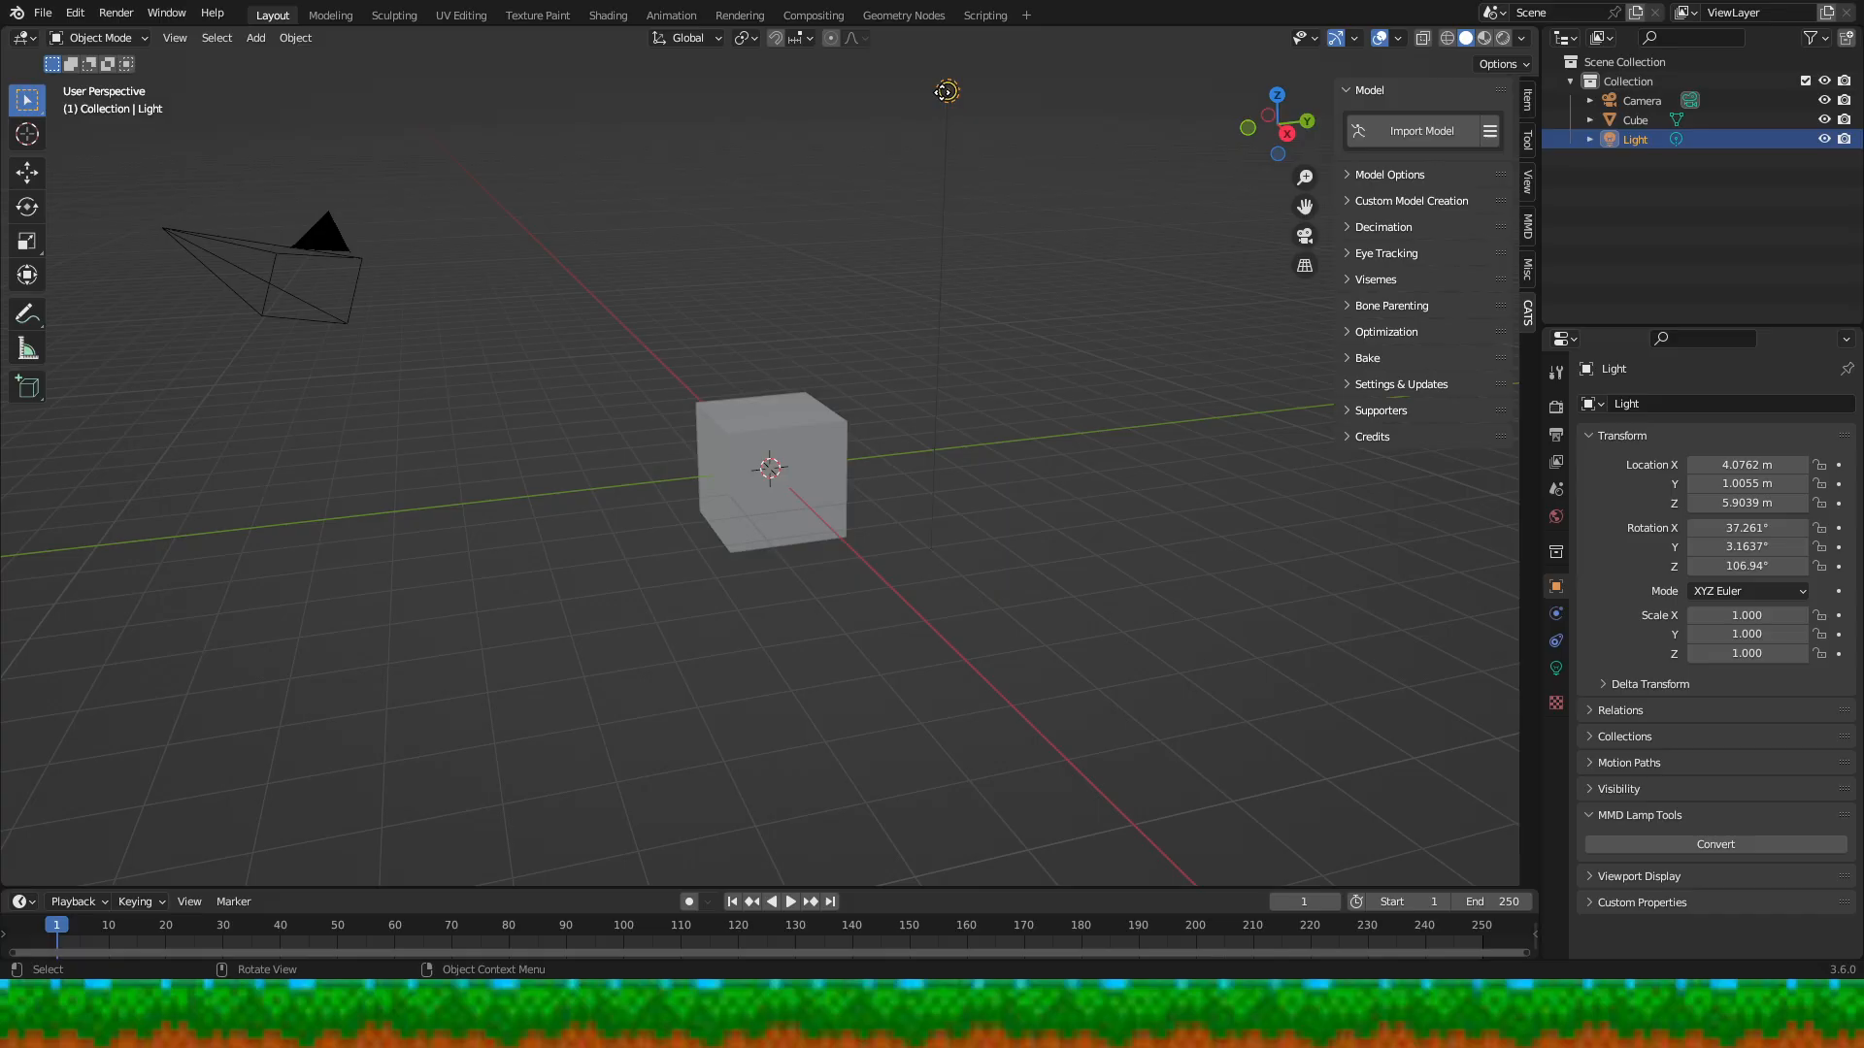
right_click(1650, 139)
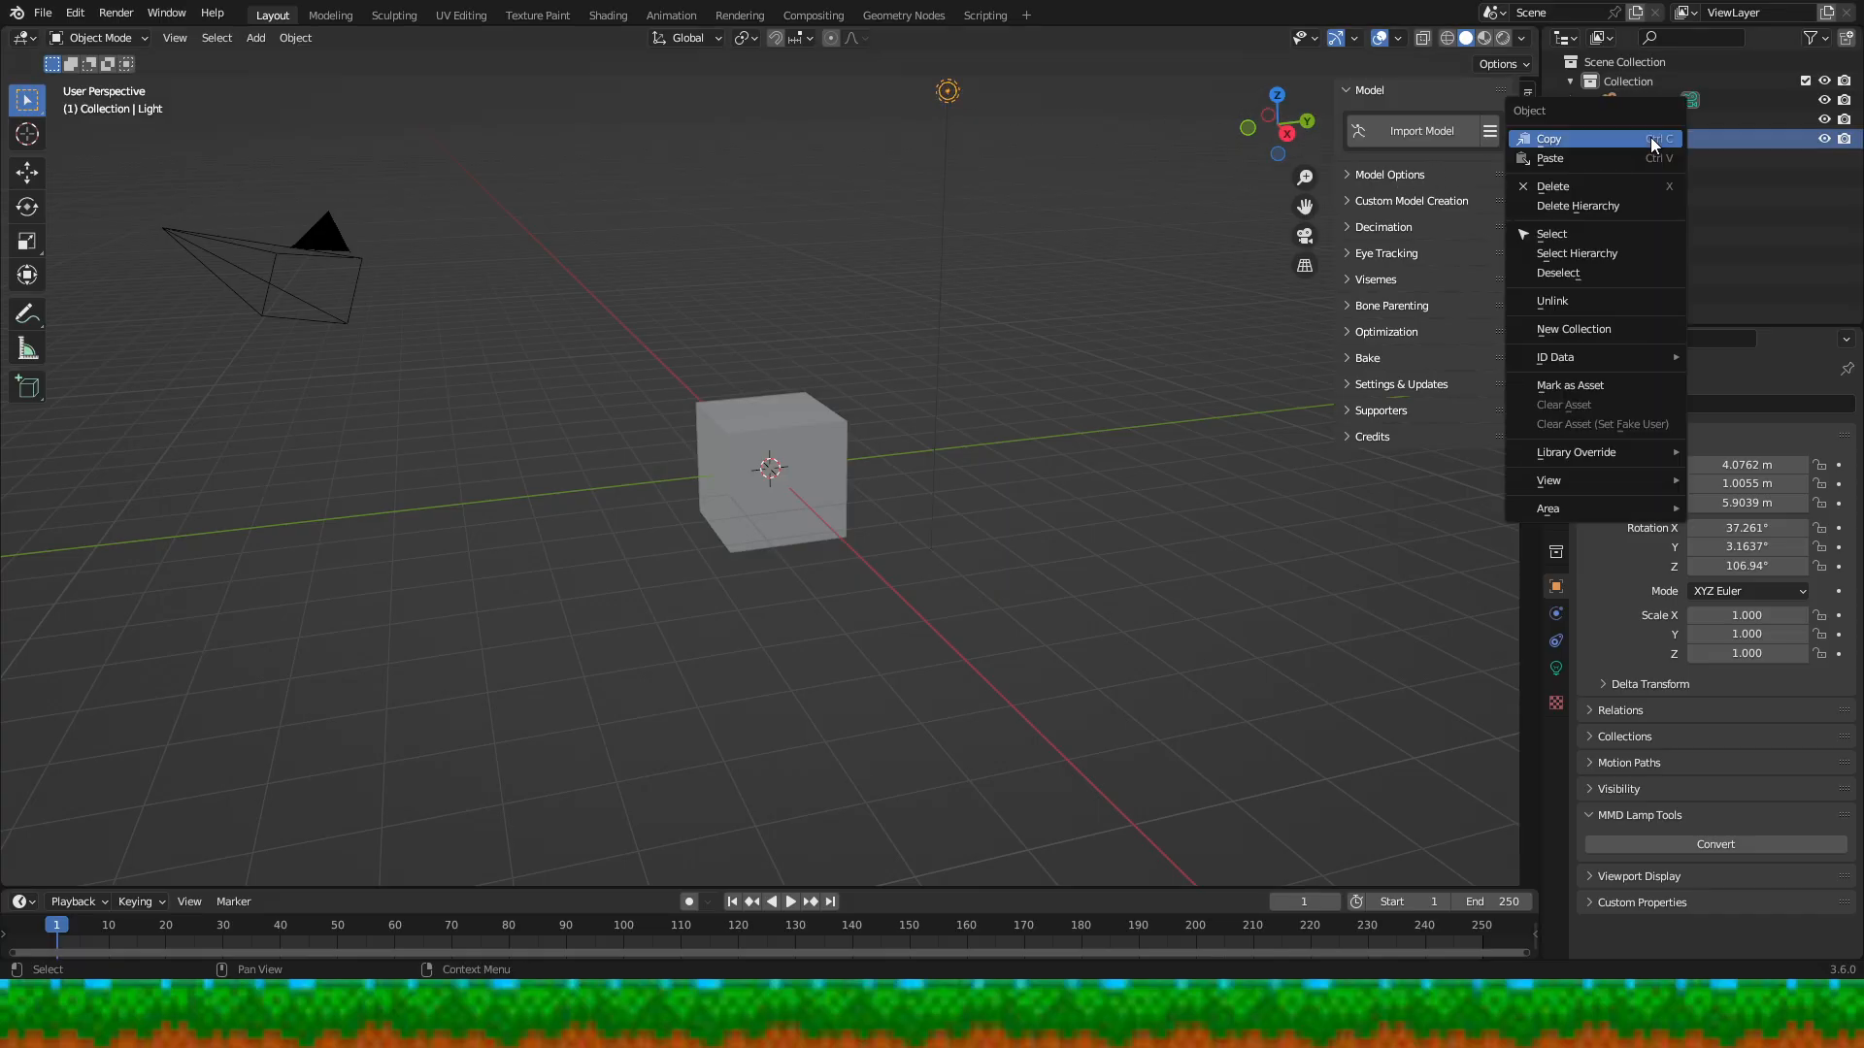
left_click(1599, 160)
left_click(281, 262)
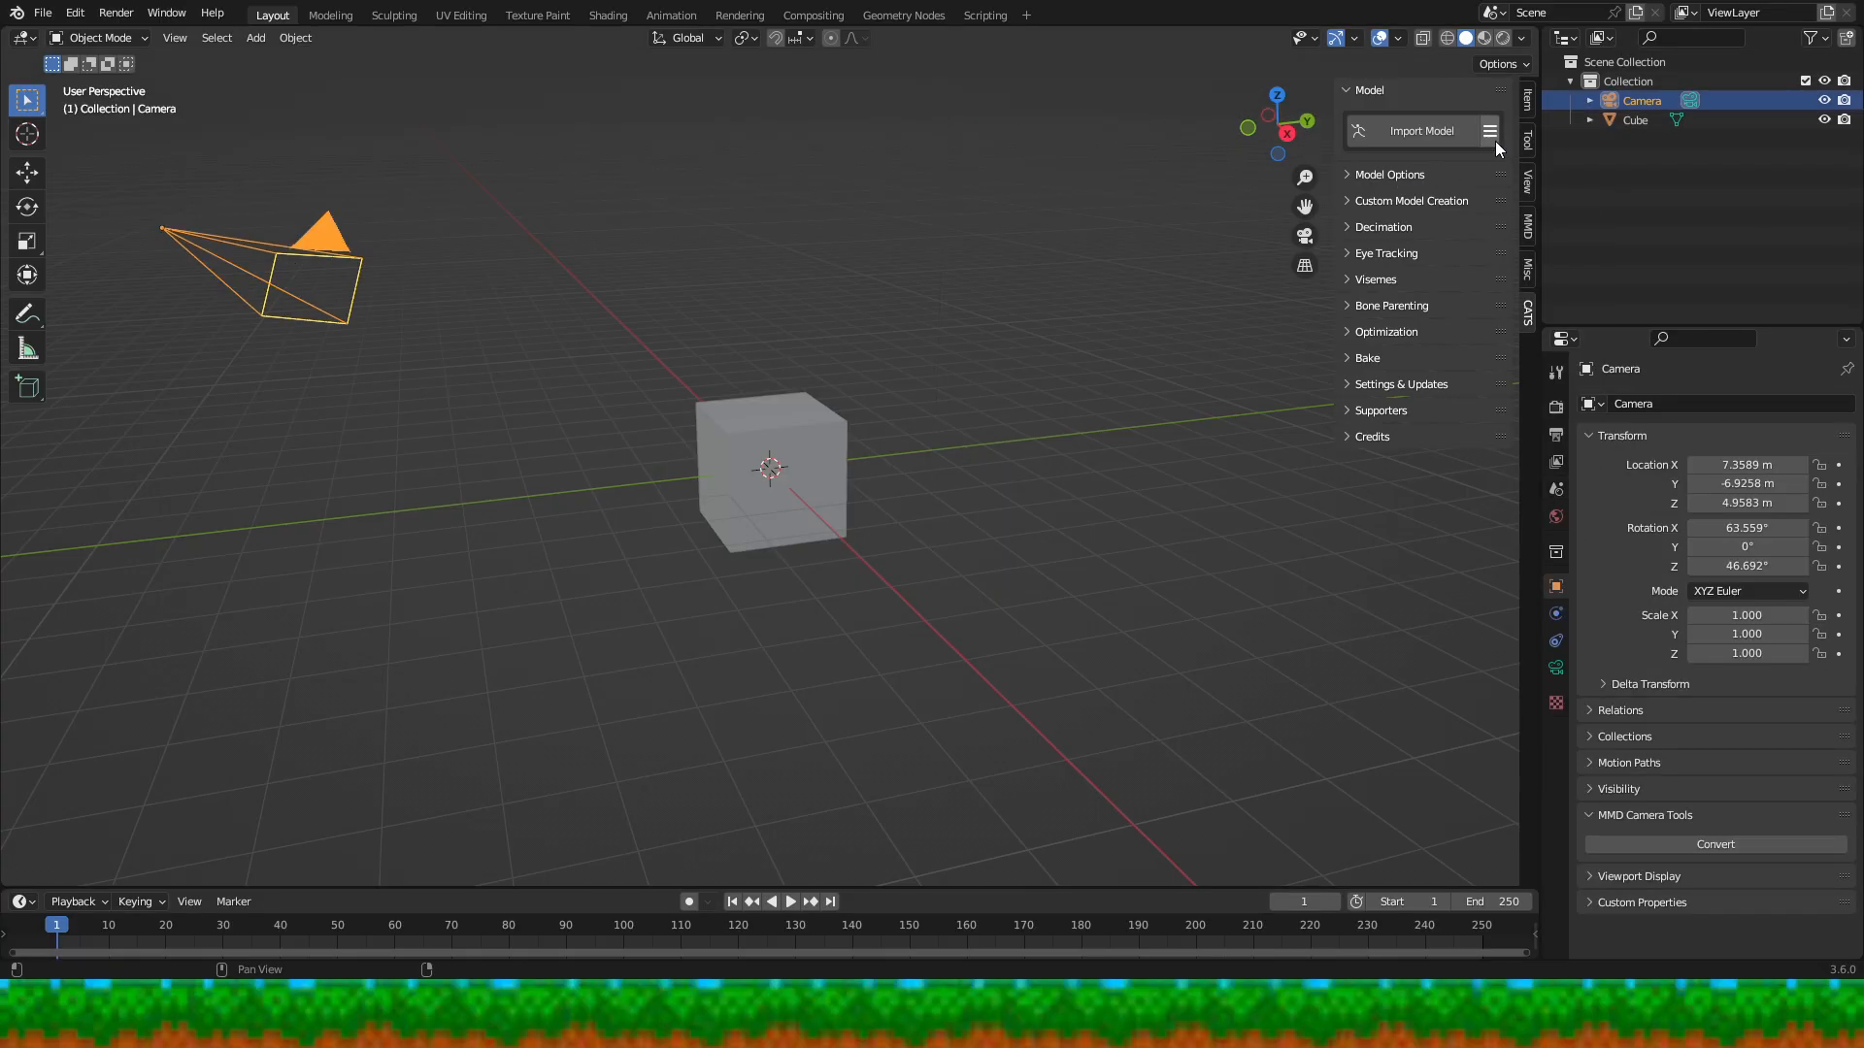
right_click(1640, 105)
left_click(1584, 123)
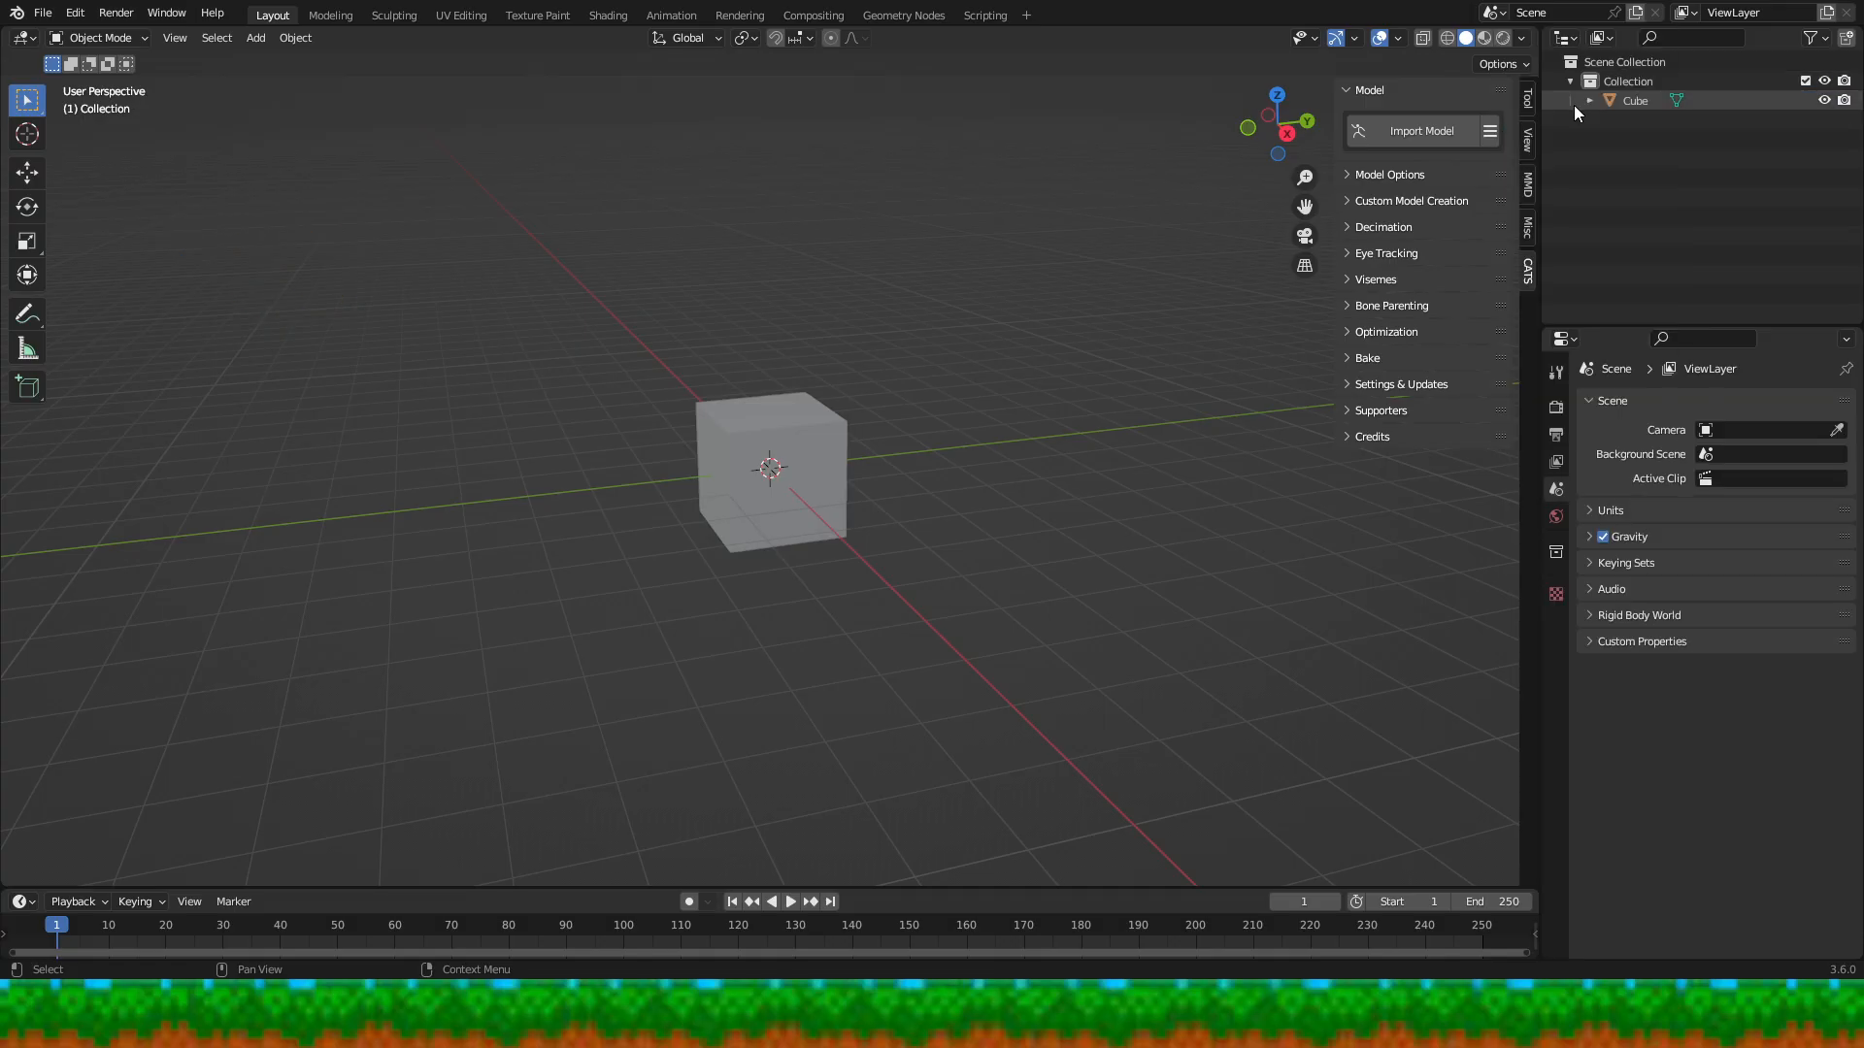
- In front view, add the stick-figure image as a reference at about X 2.44 m, Z -0.45 m and shrink it
left_click(1635, 100)
key("KP_1")
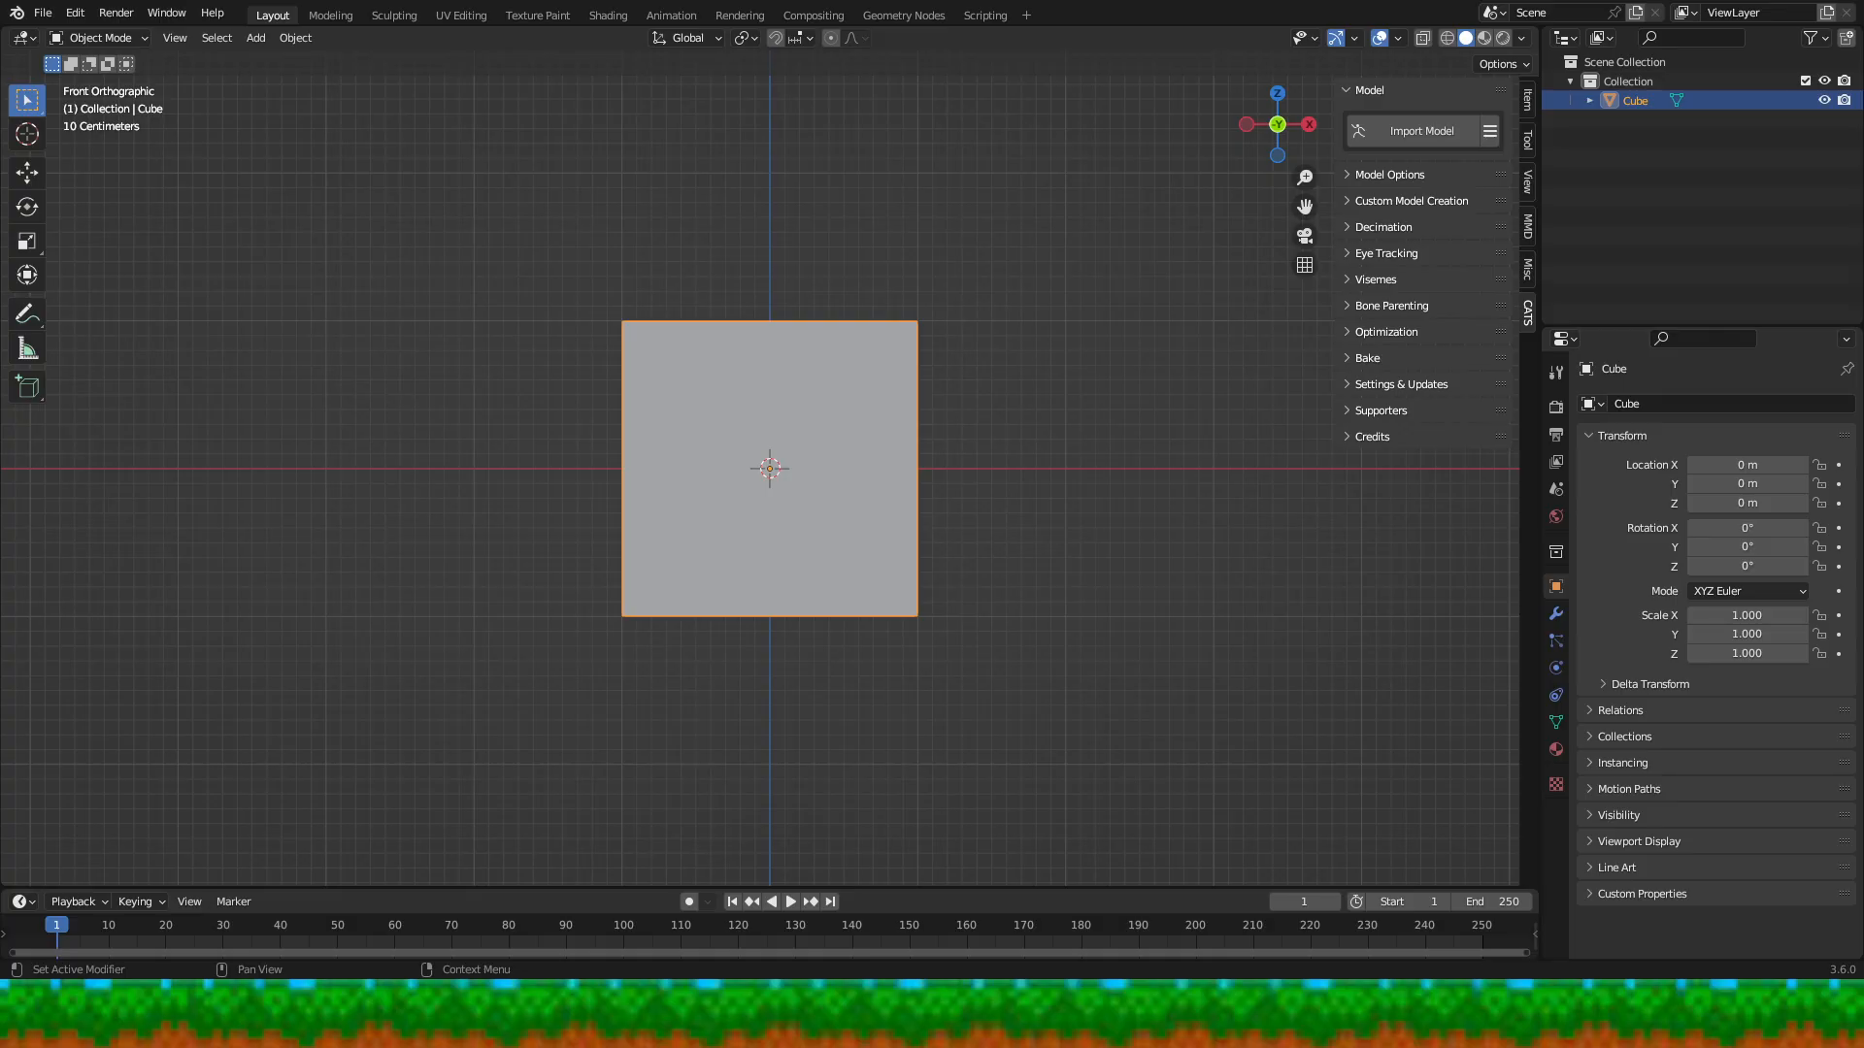
left_click_drag(1862, 536, 1131, 536)
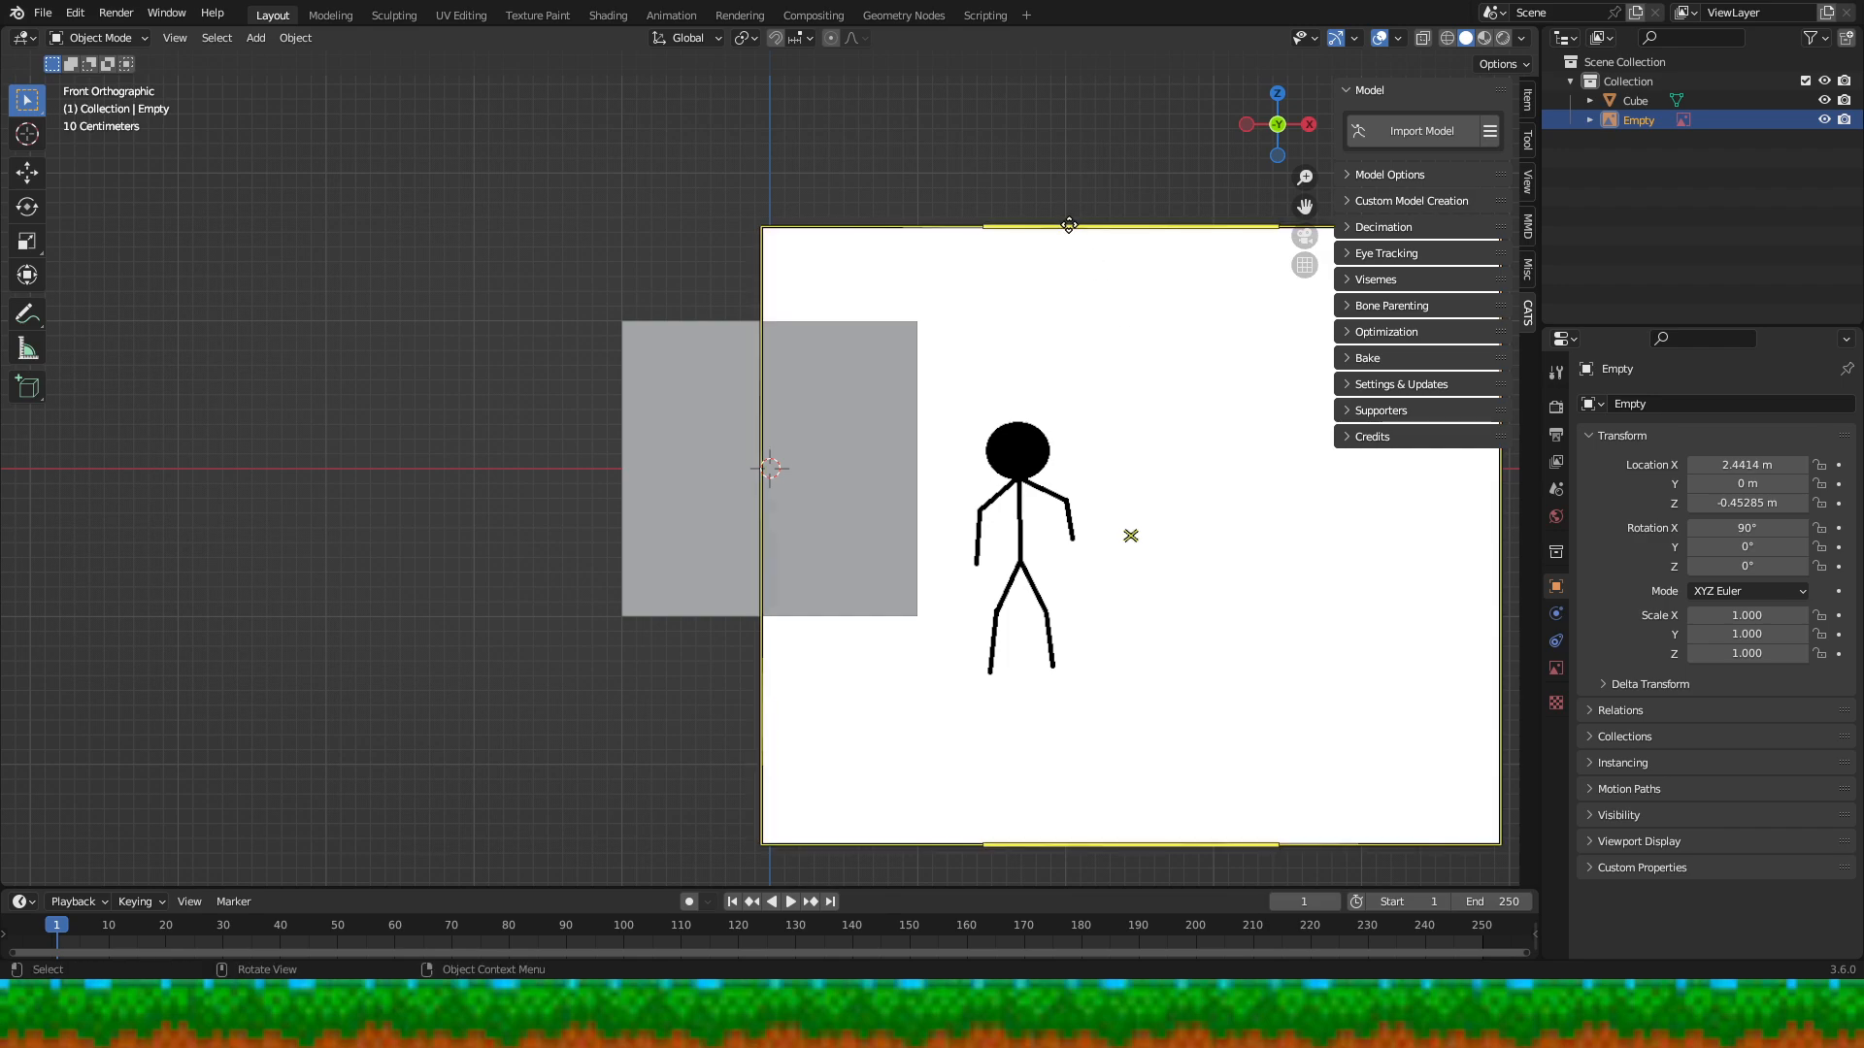
left_click_drag(1065, 226, 1136, 531)
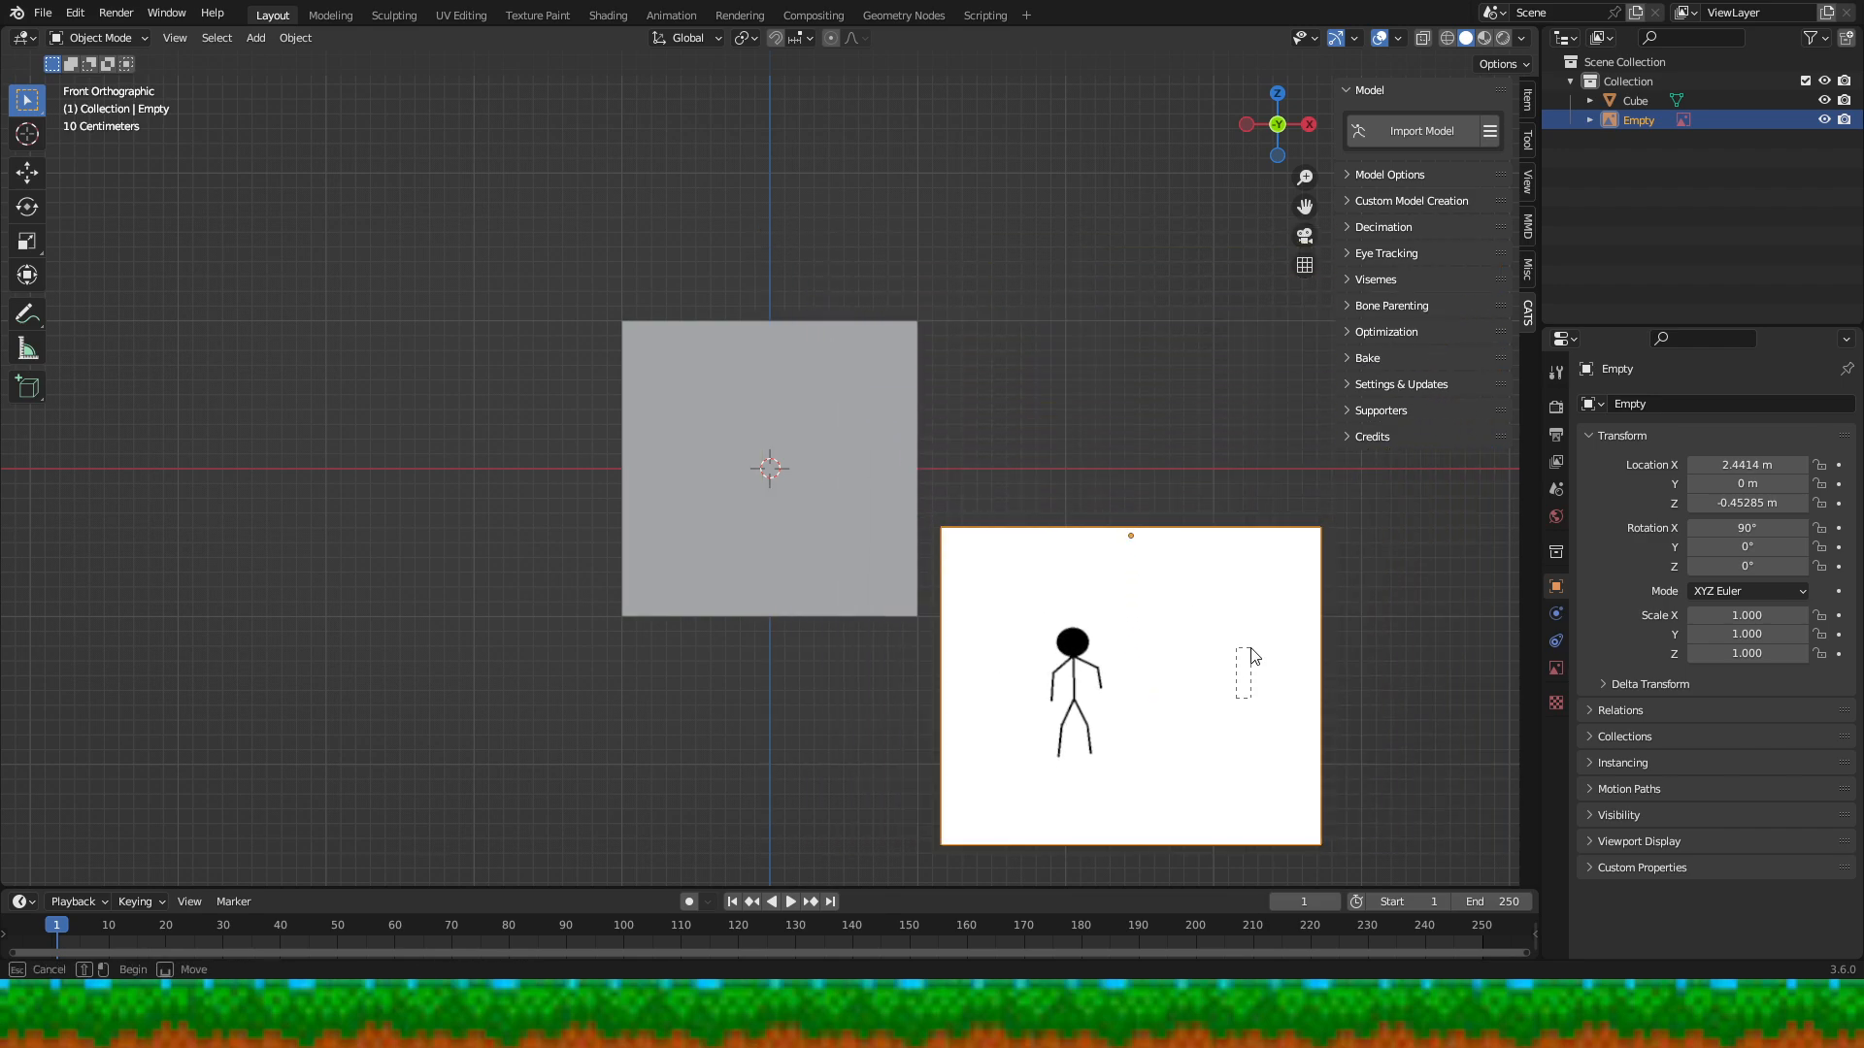
right_click(1251, 633)
right_click(1201, 548)
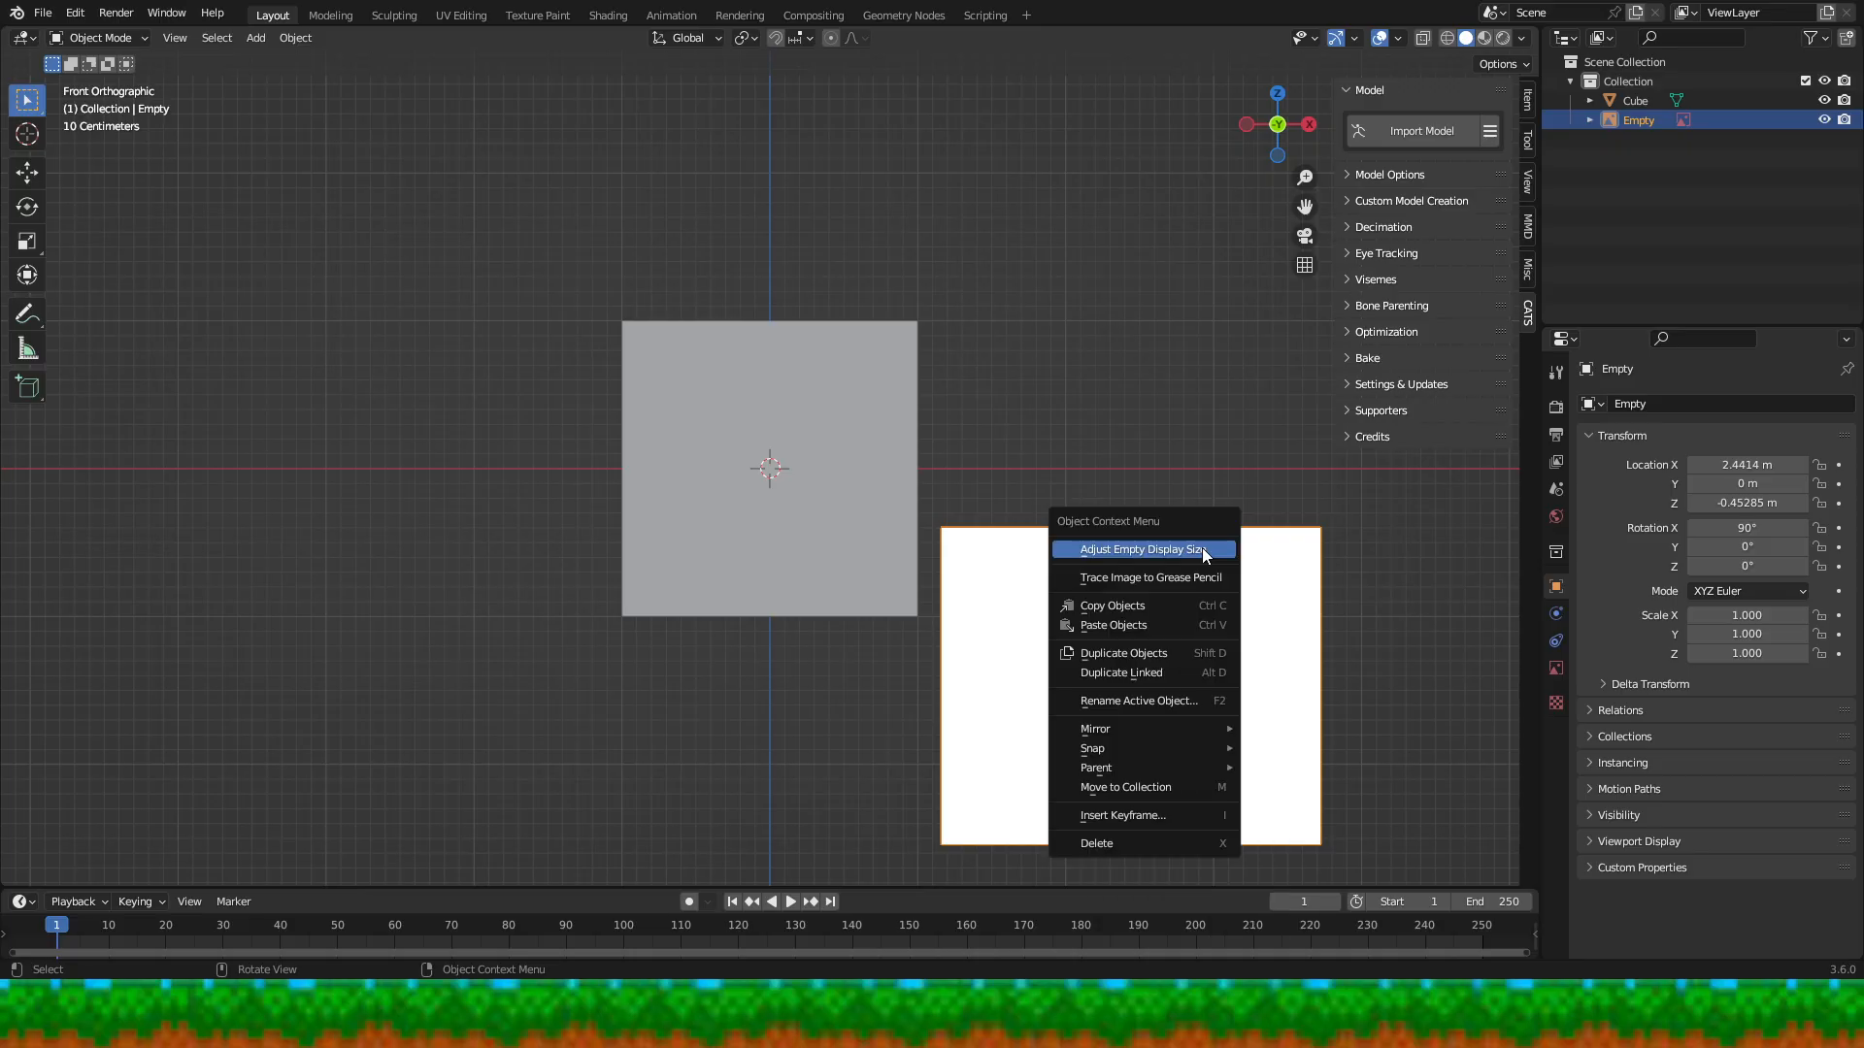
left_click(1202, 548)
mouse_move(1248, 653)
middle_mouse_down()
mouse_move(1244, 599)
mouse_move(1249, 649)
mouse_move(1243, 631)
middle_mouse_up()
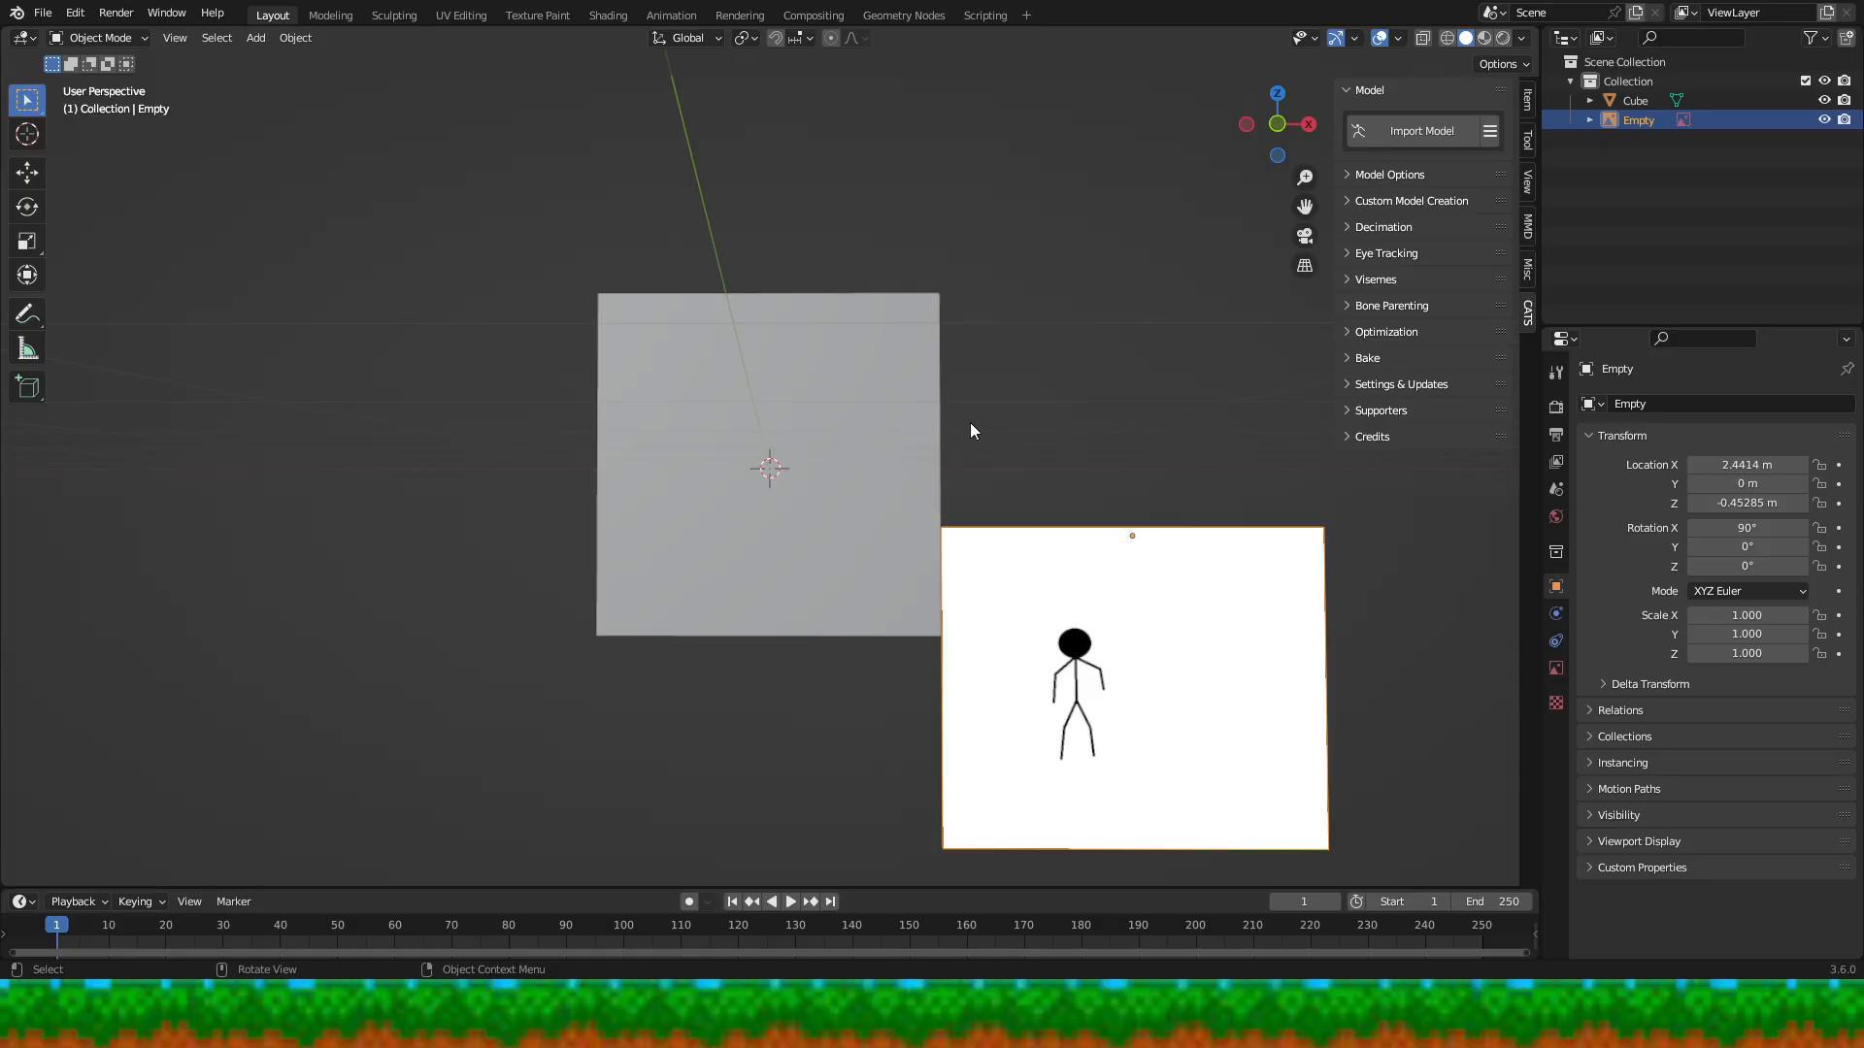
key("KP_1")
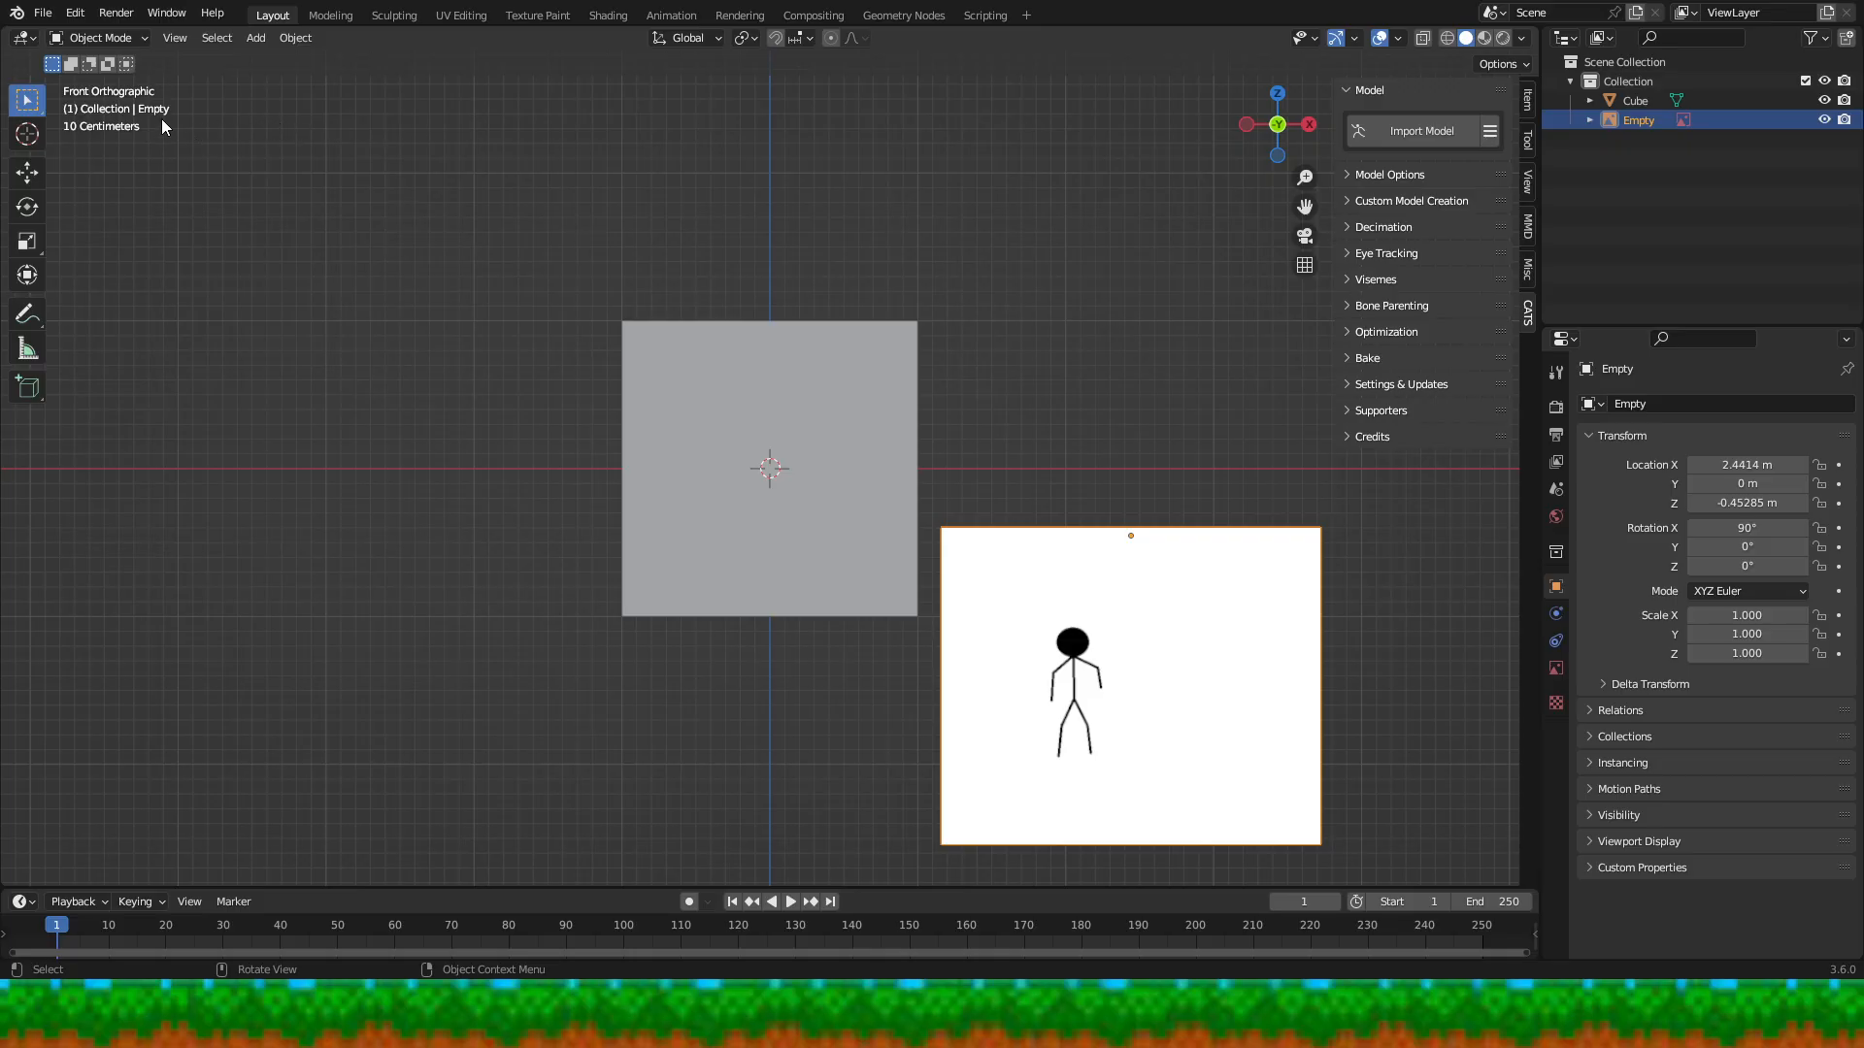
- Turn off Lock Object Modes and slightly enlarge the stick-figure reference image
left_click(75, 12)
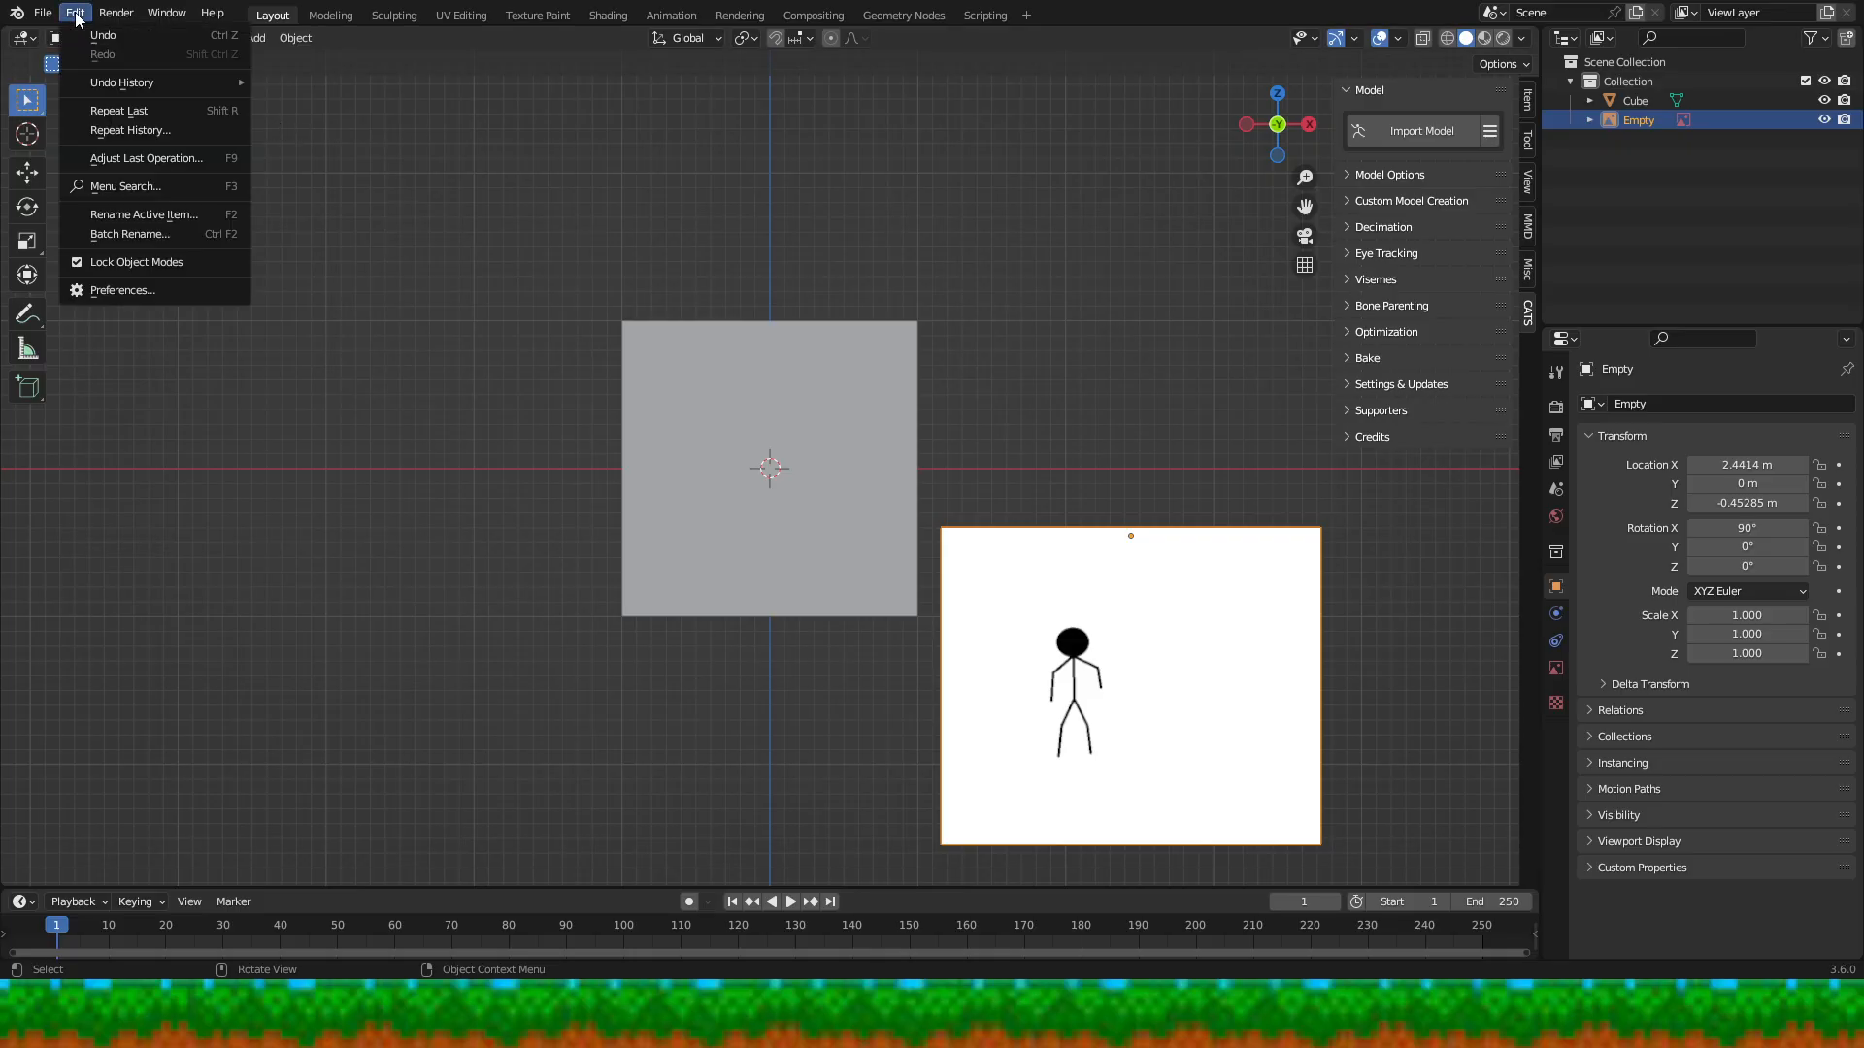
left_click(148, 261)
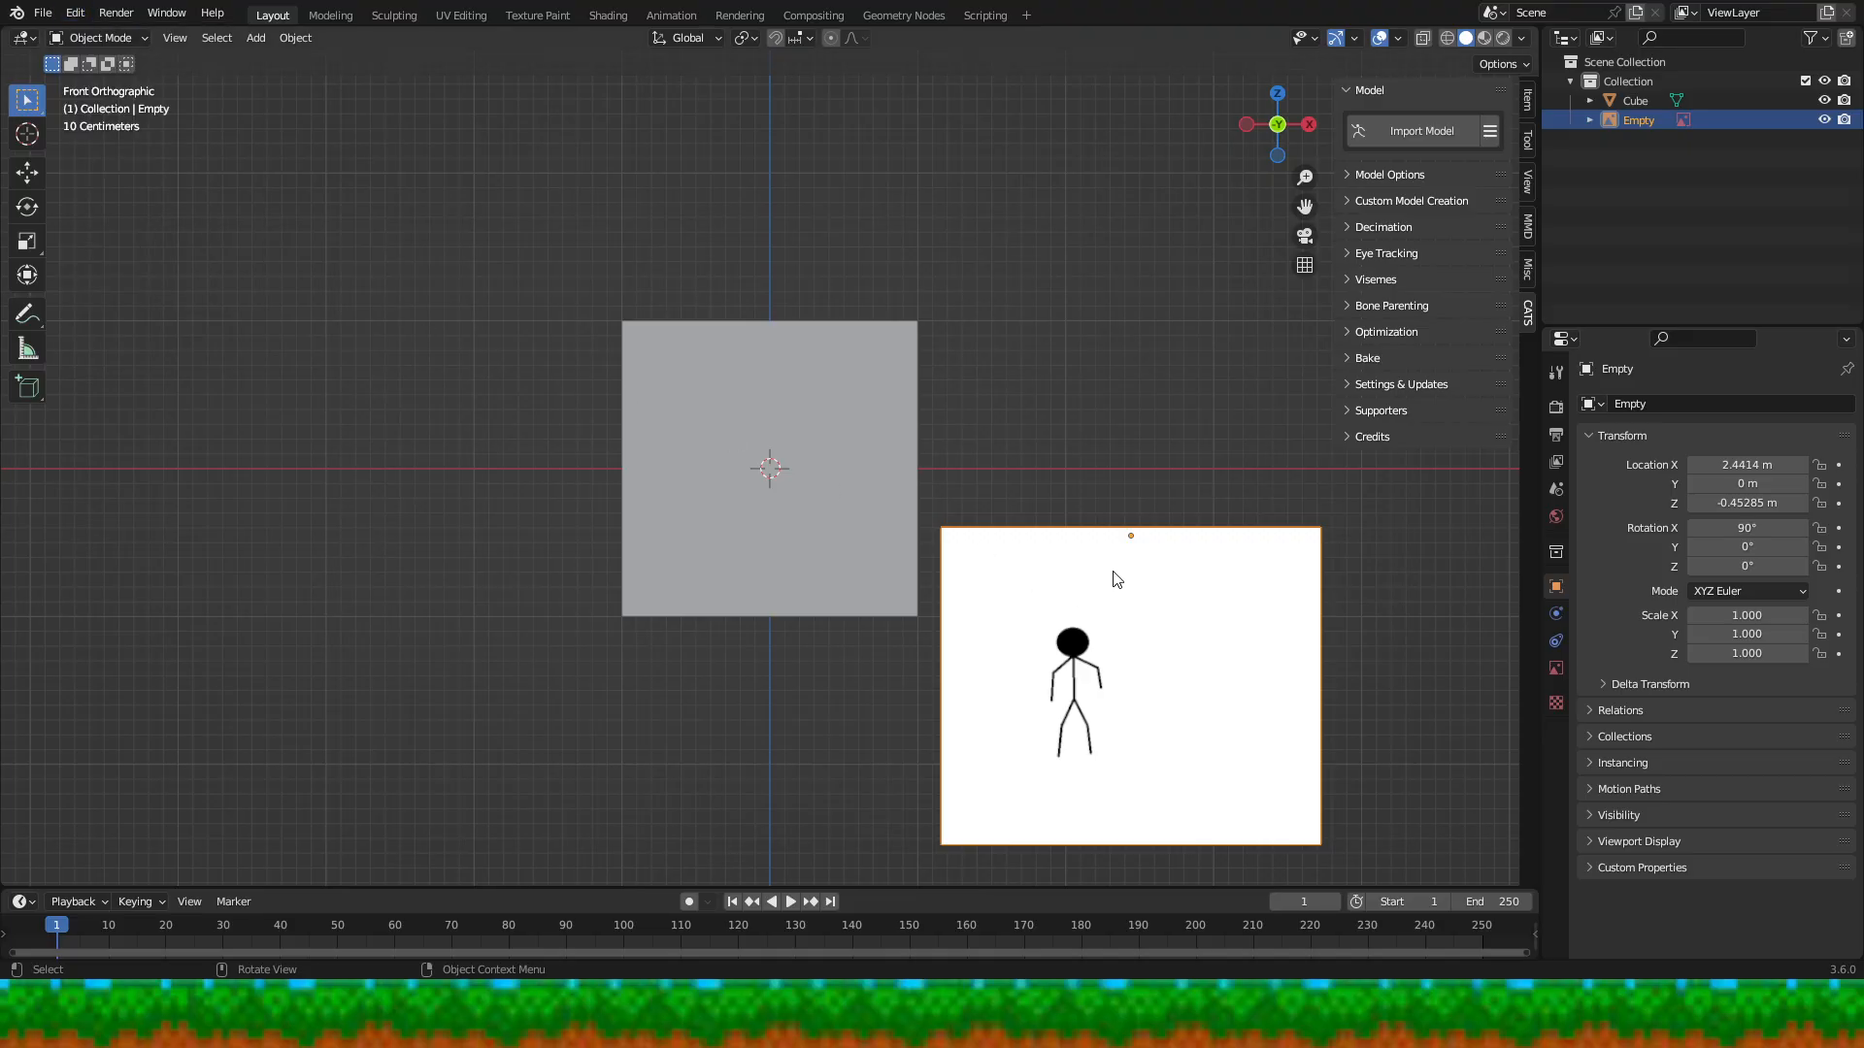
left_click(1118, 532)
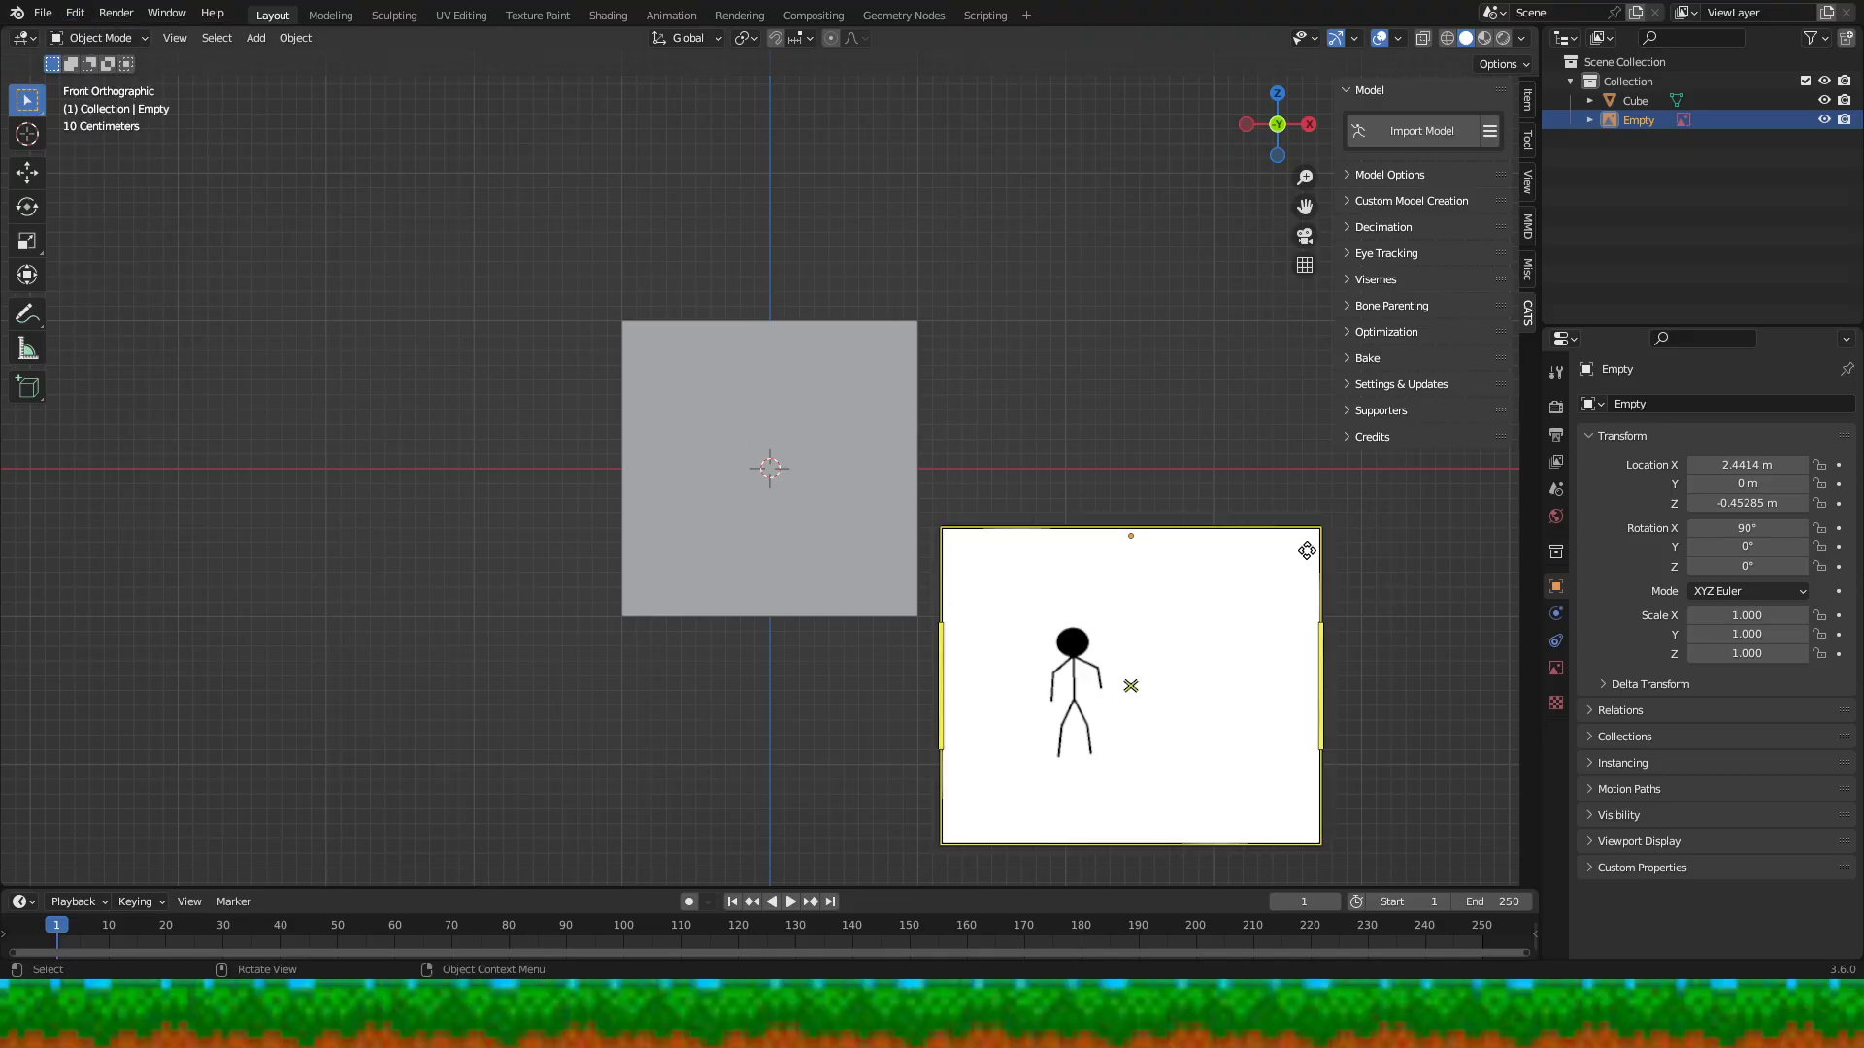
right_click(1309, 633)
left_click_drag(1320, 585, 1337, 587)
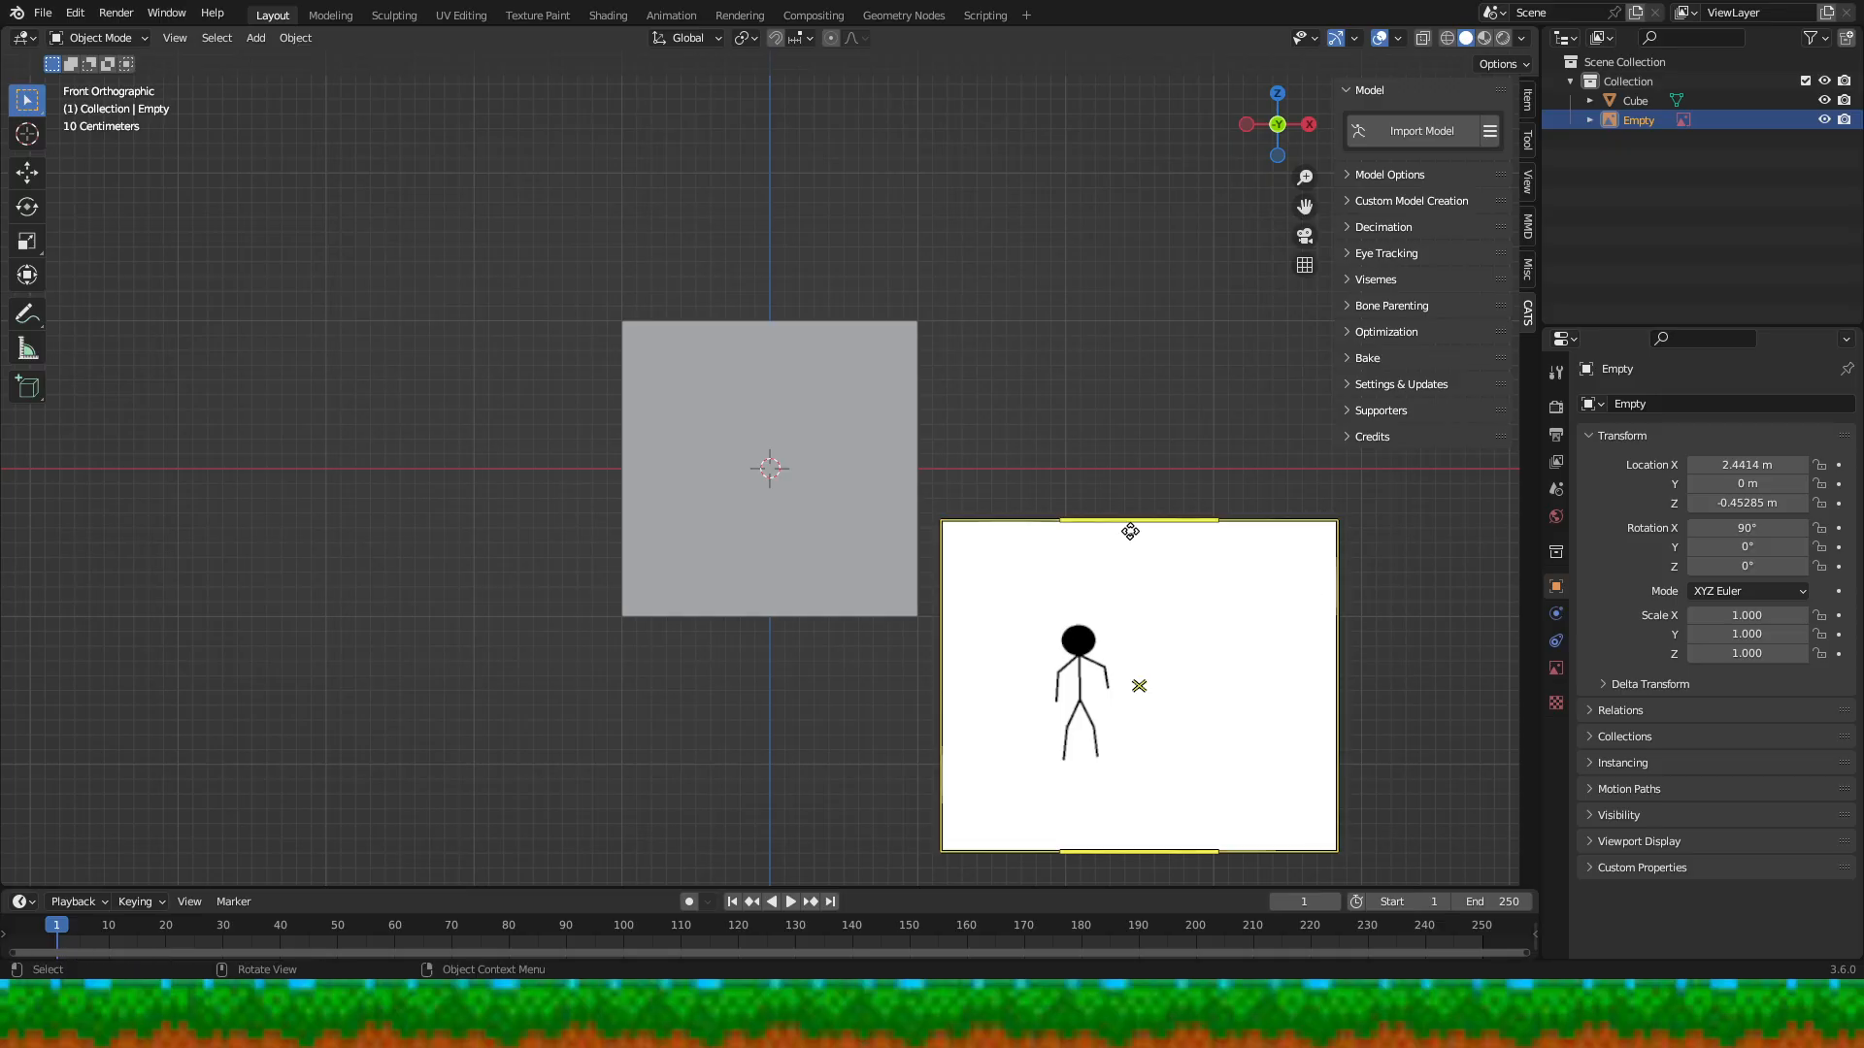
right_click(1159, 602)
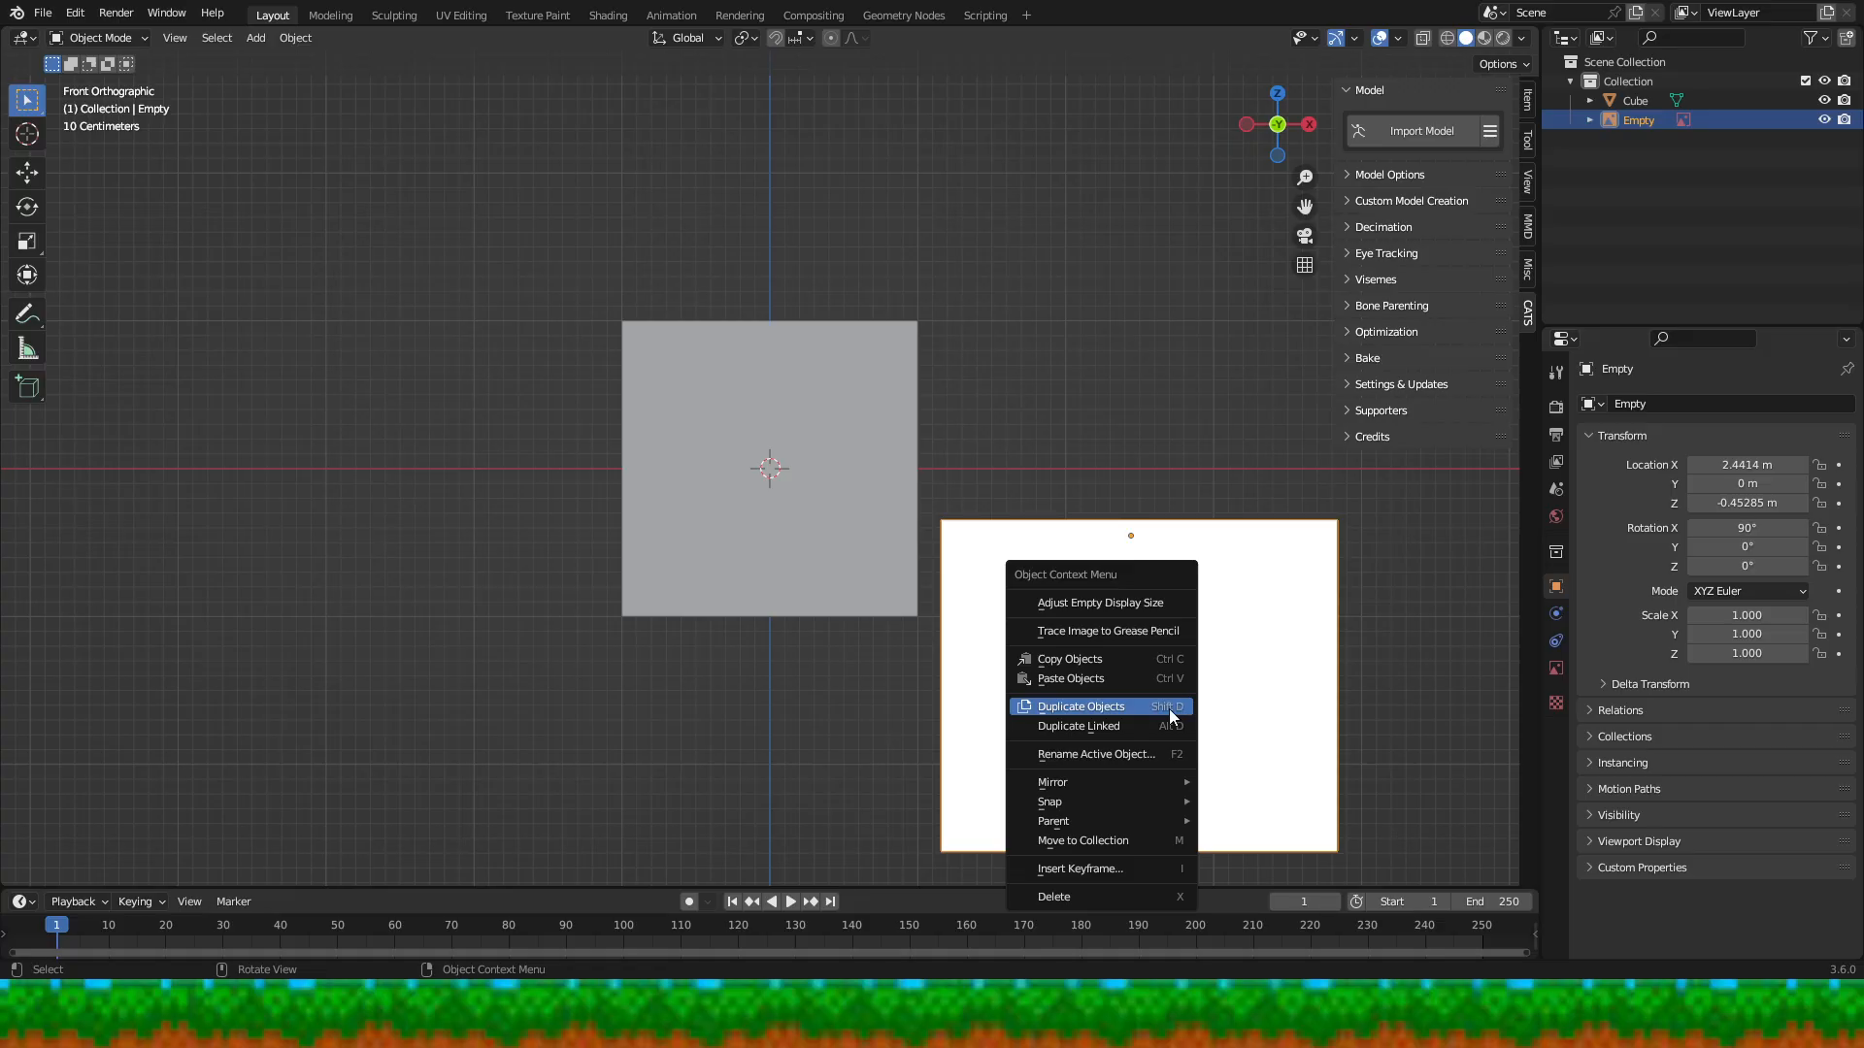
right_click(1128, 551)
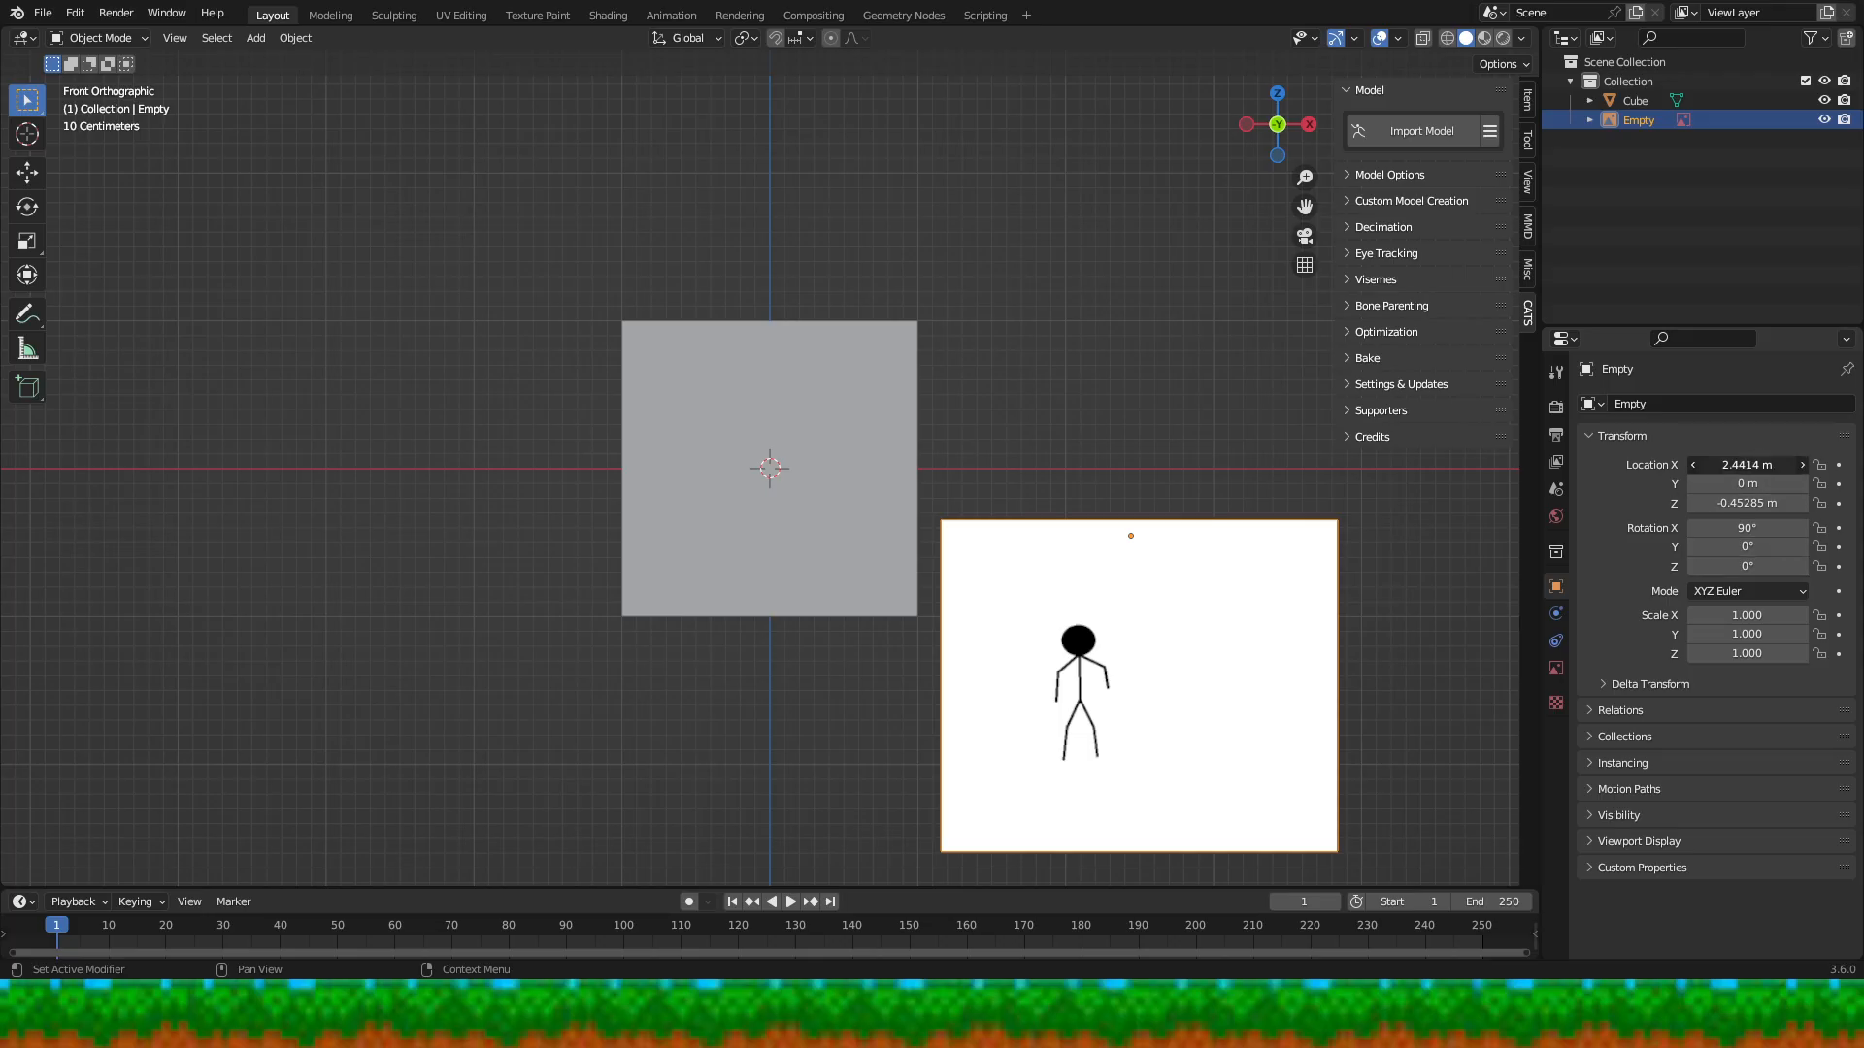
- Set the reference image's X location to 0 m and its Z location to 4 m
left_click(1778, 467)
type("0")
key("Return")
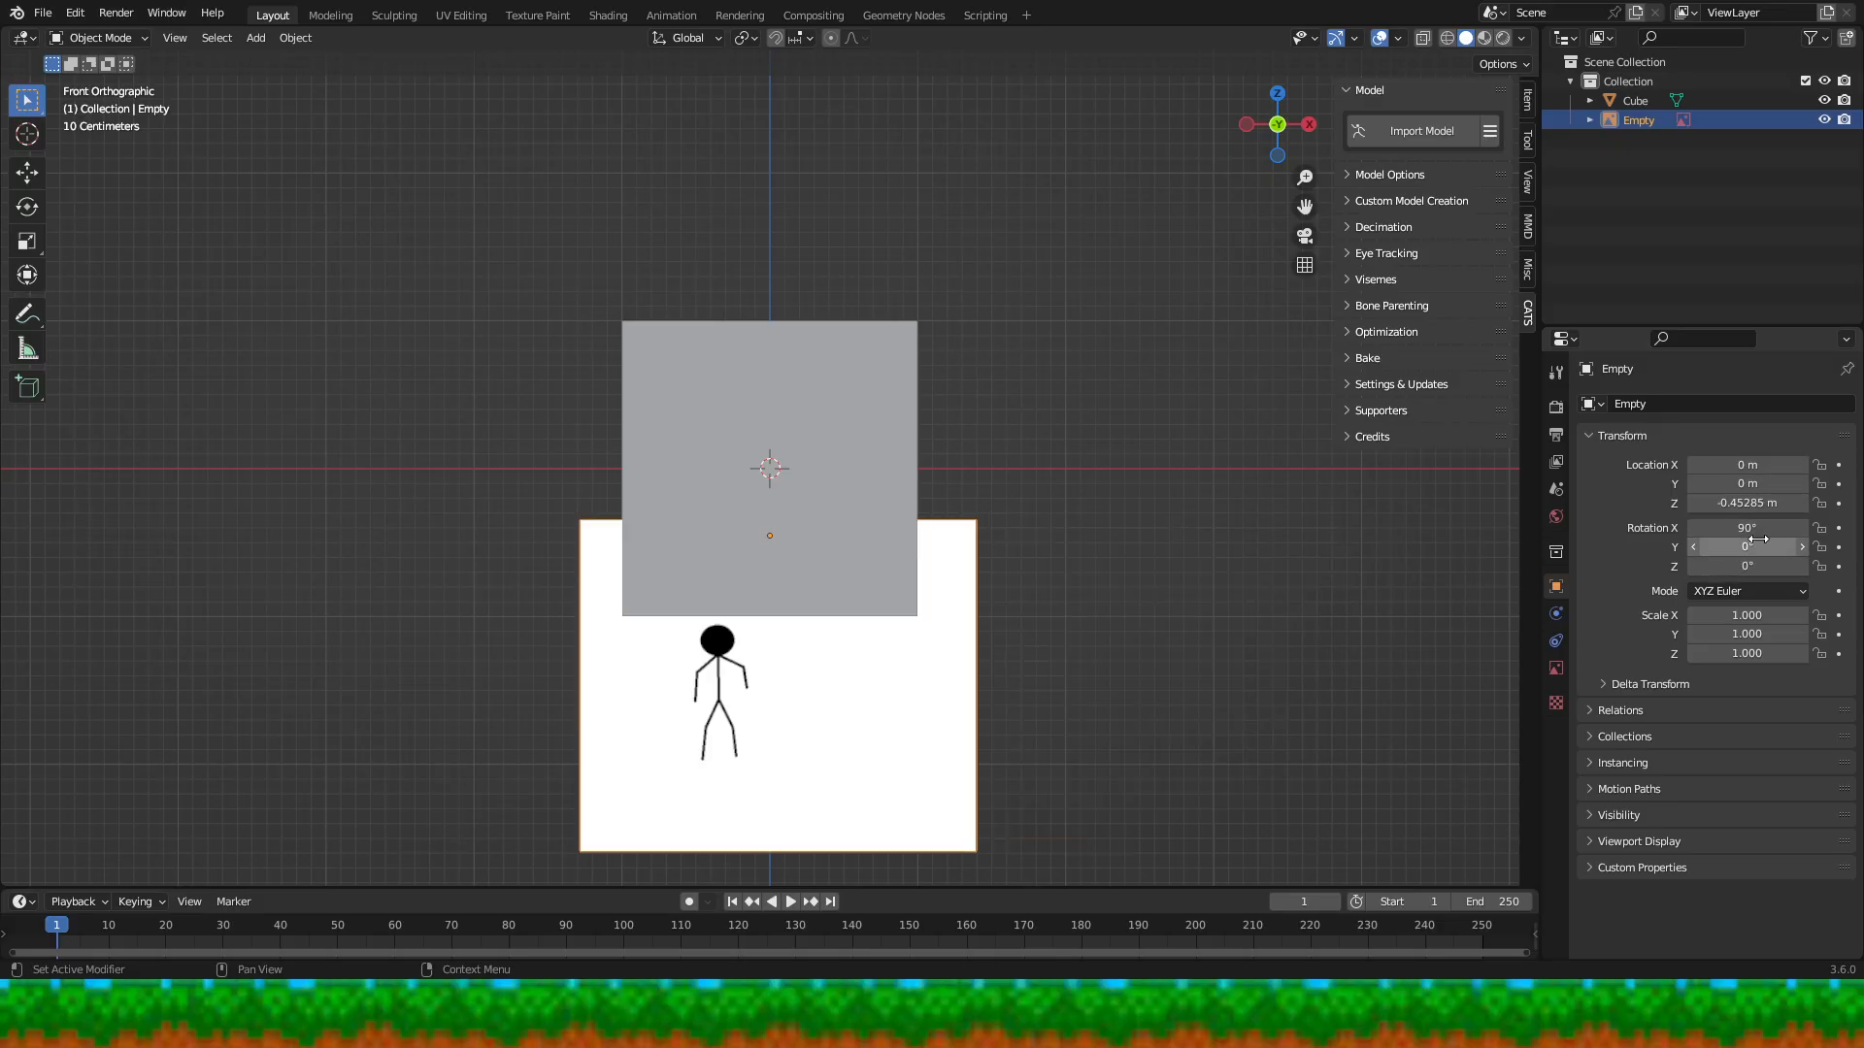
left_click(1768, 504)
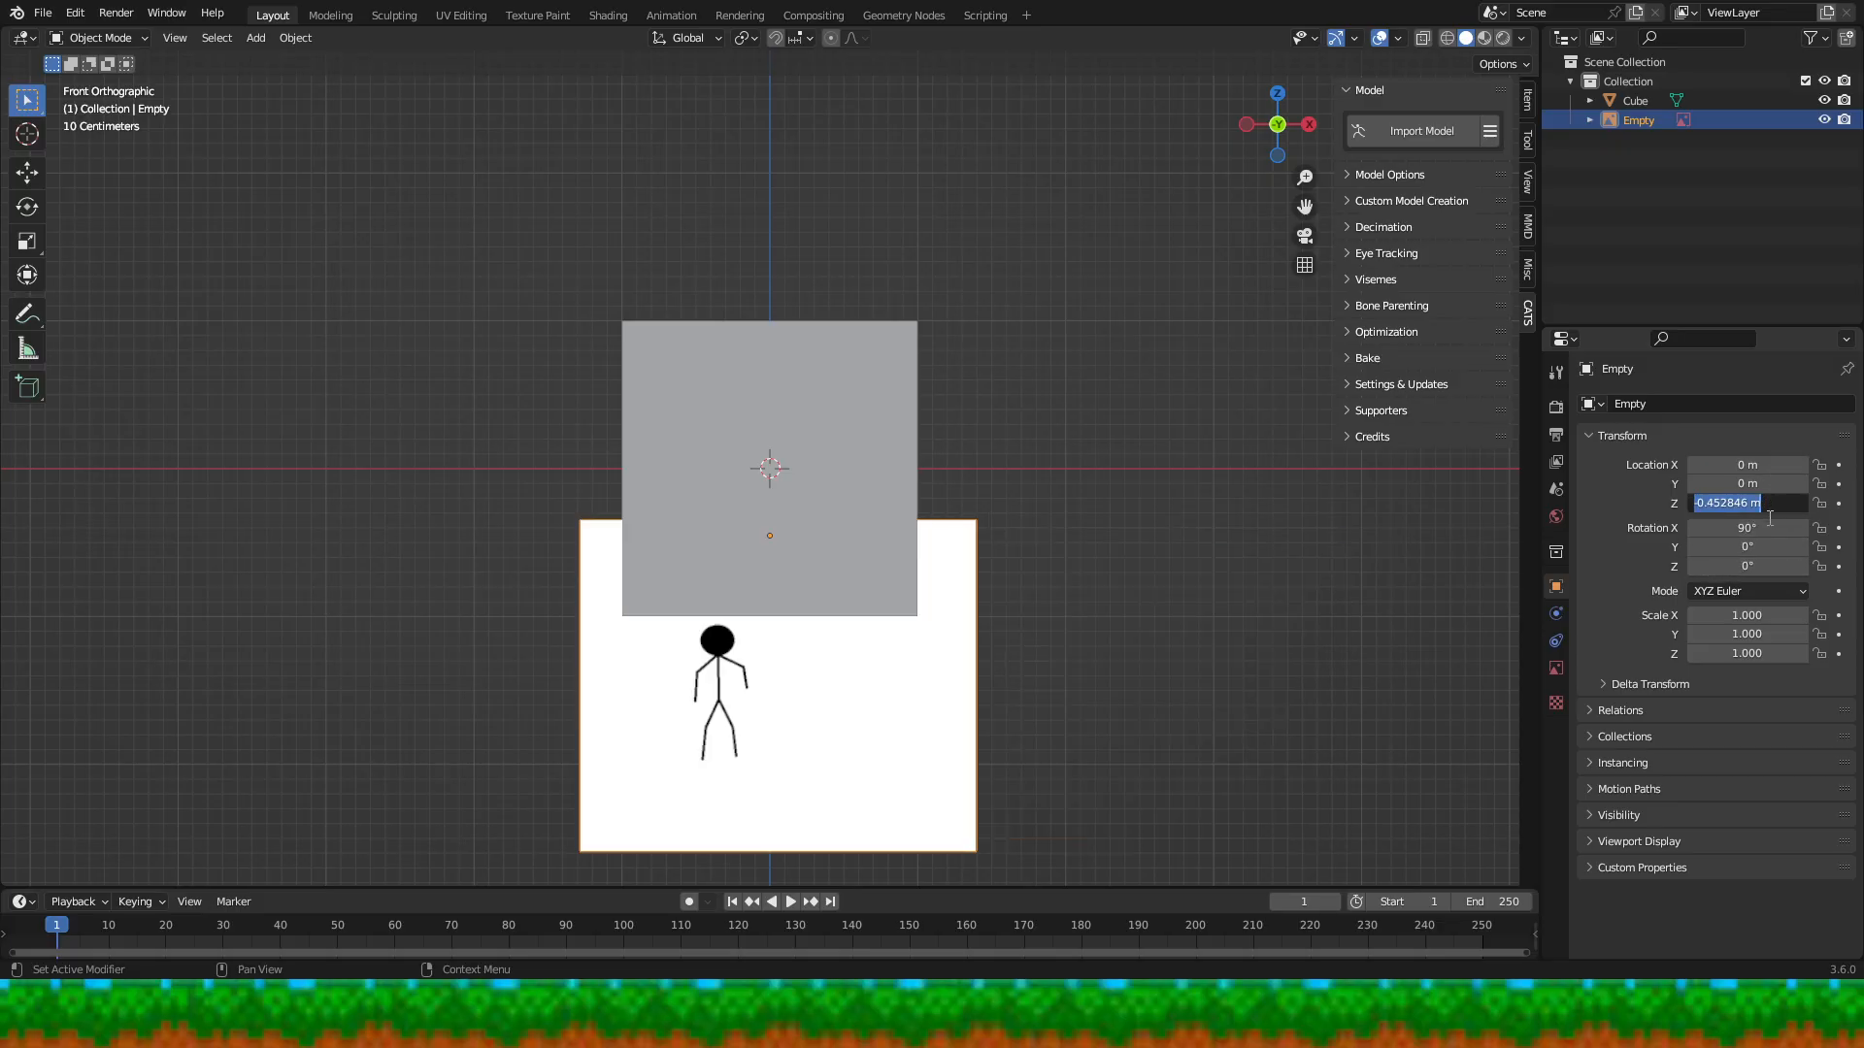
type("0")
key("Return")
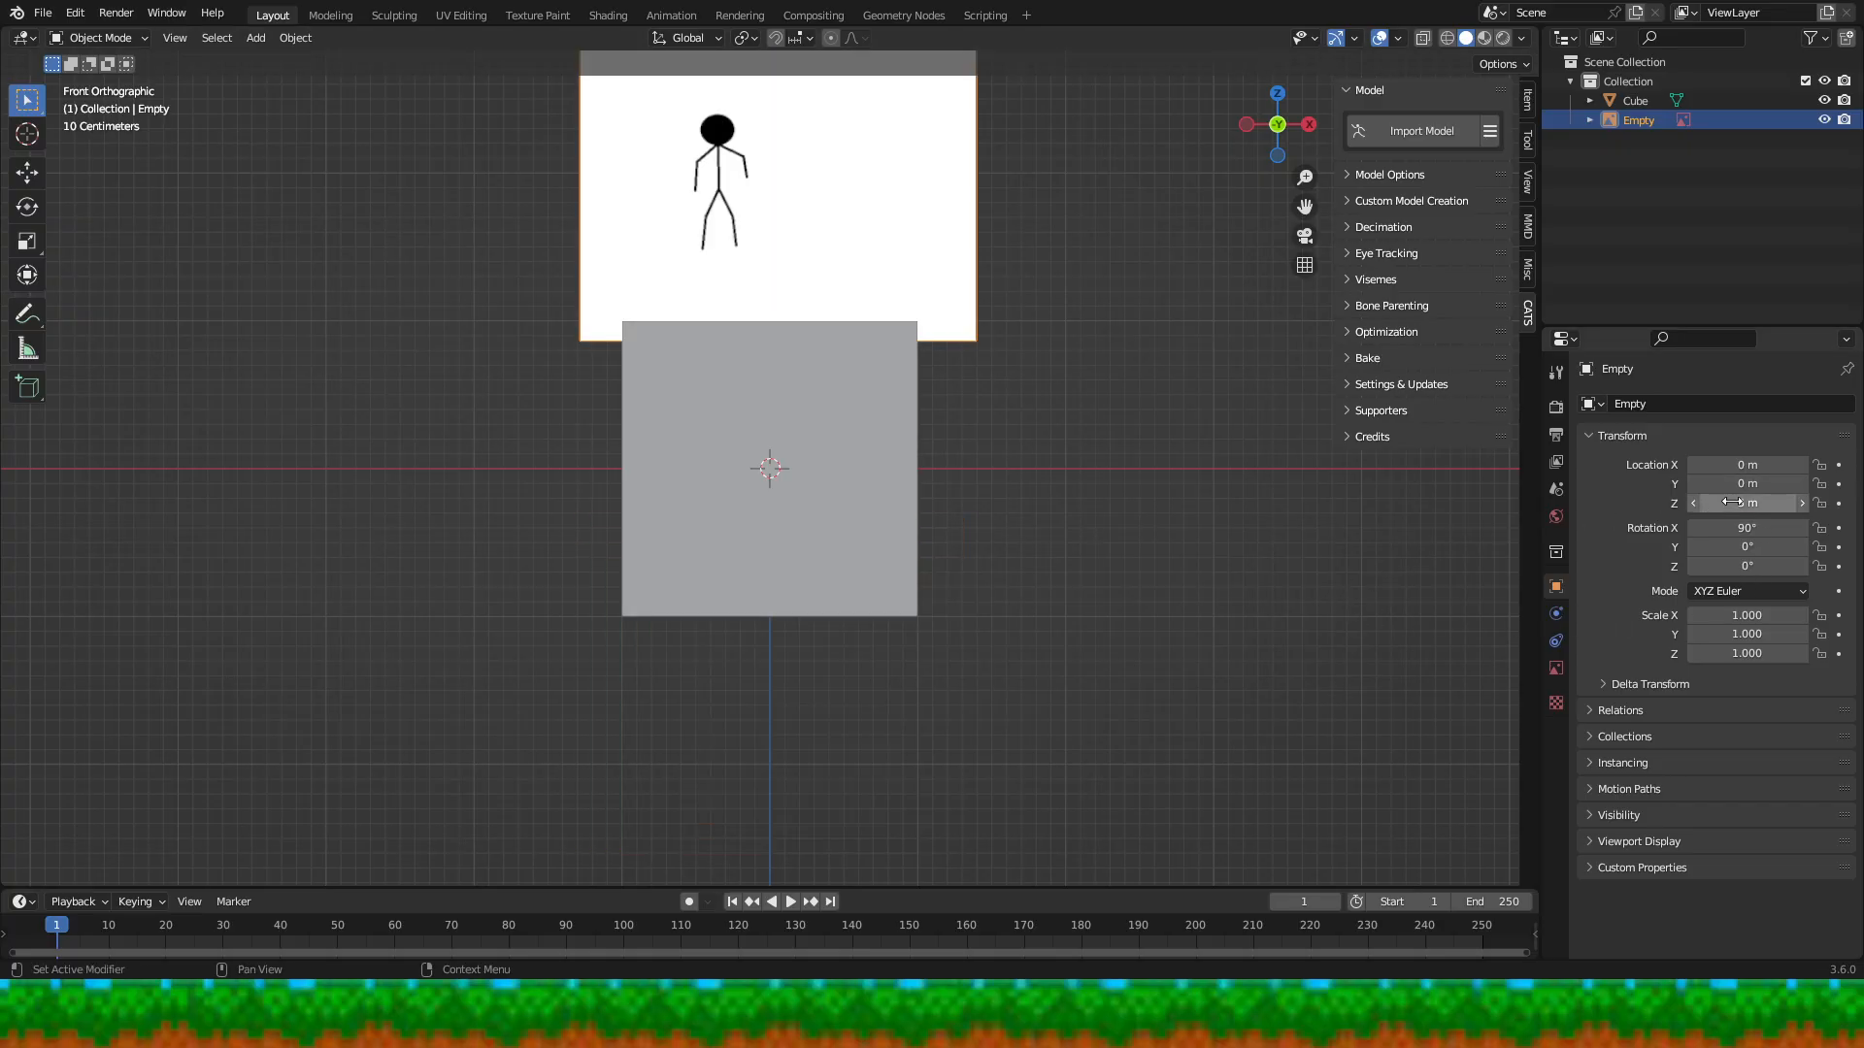
left_click(1733, 501)
type("4")
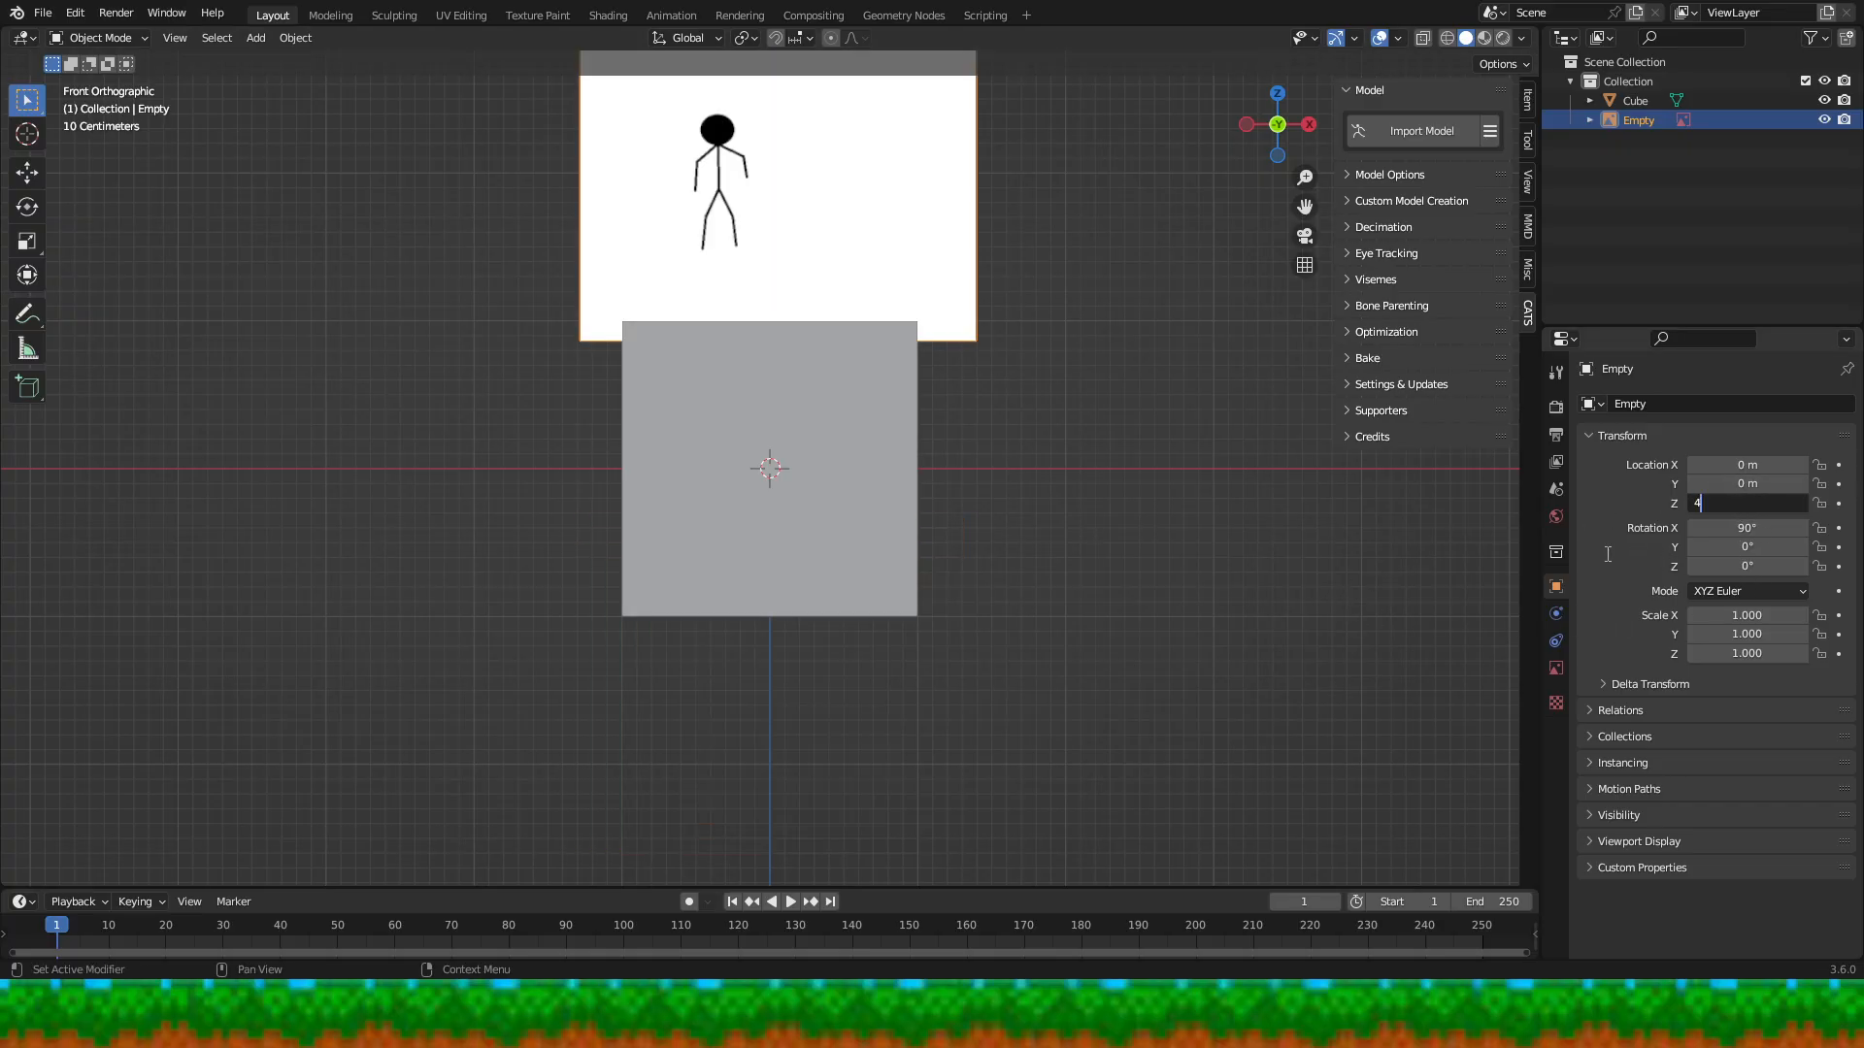
key("Return")
scroll(999, 436, "down", 1)
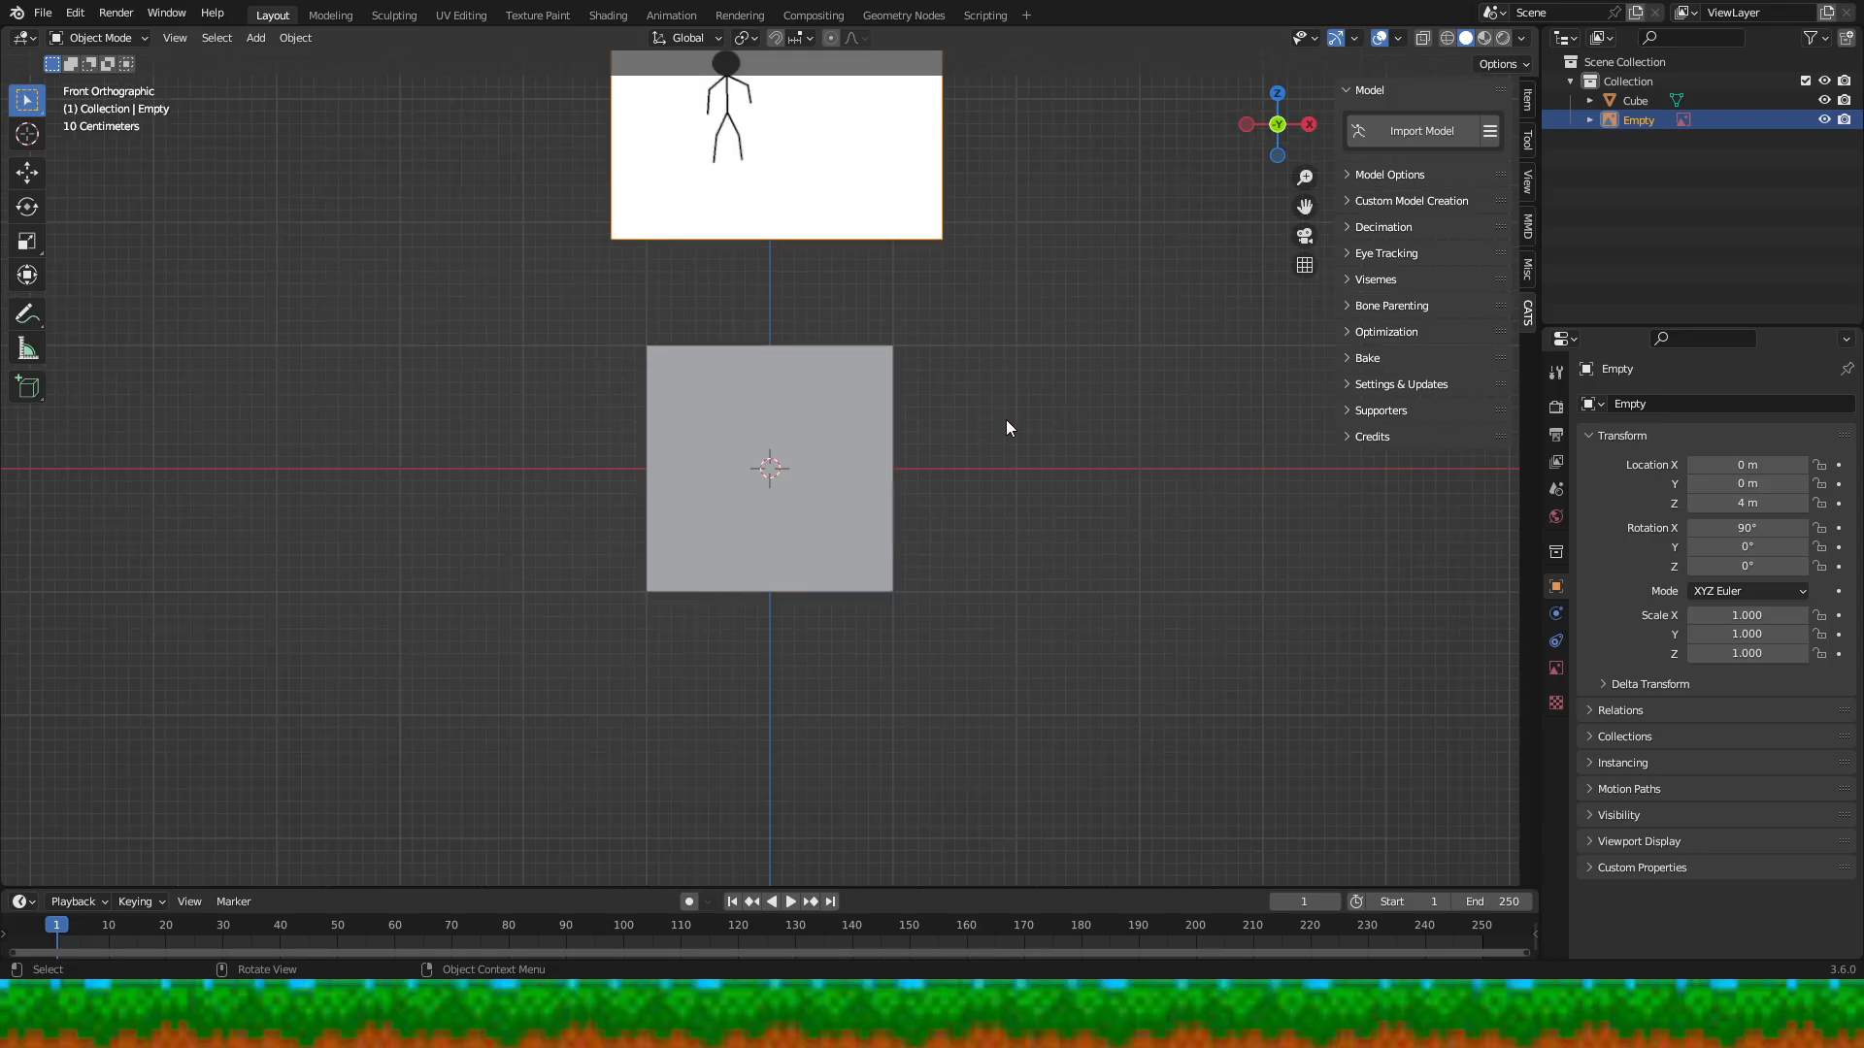
right_click(1049, 466)
left_click_drag(1114, 342, 1121, 504)
key("Up")
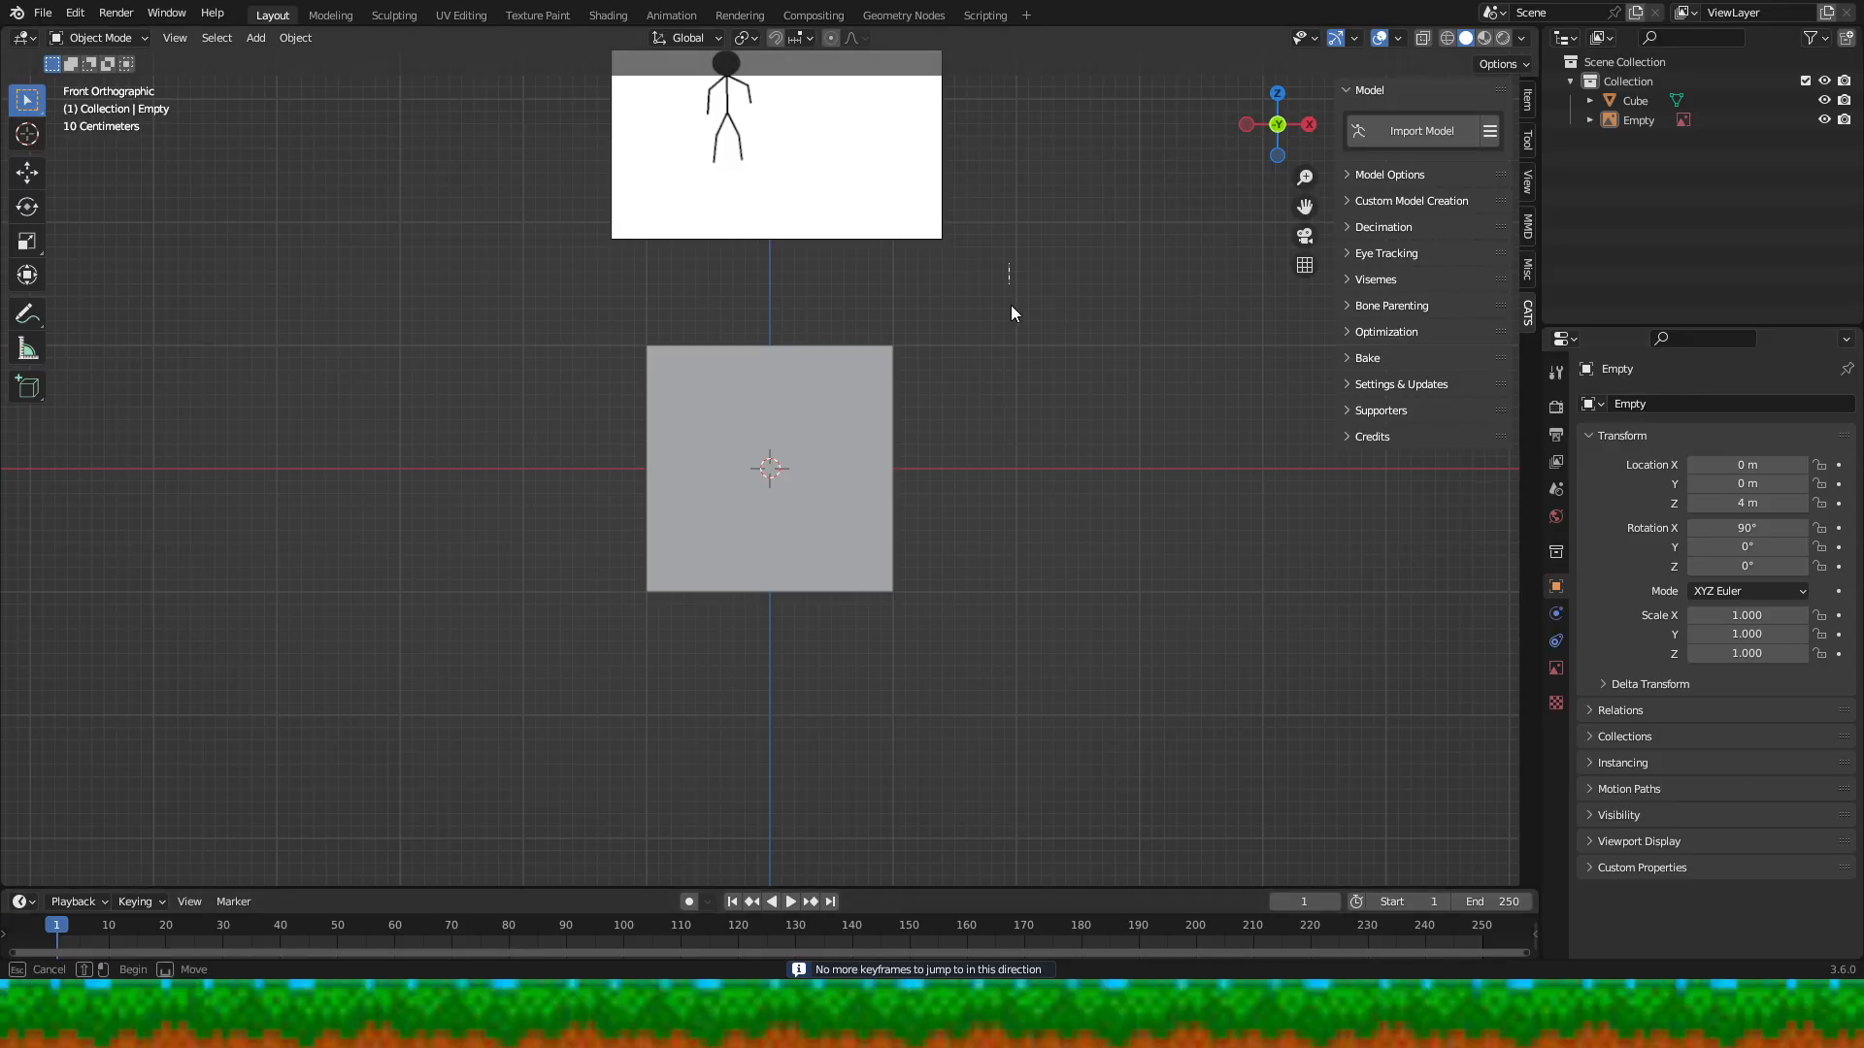
right_click(994, 248)
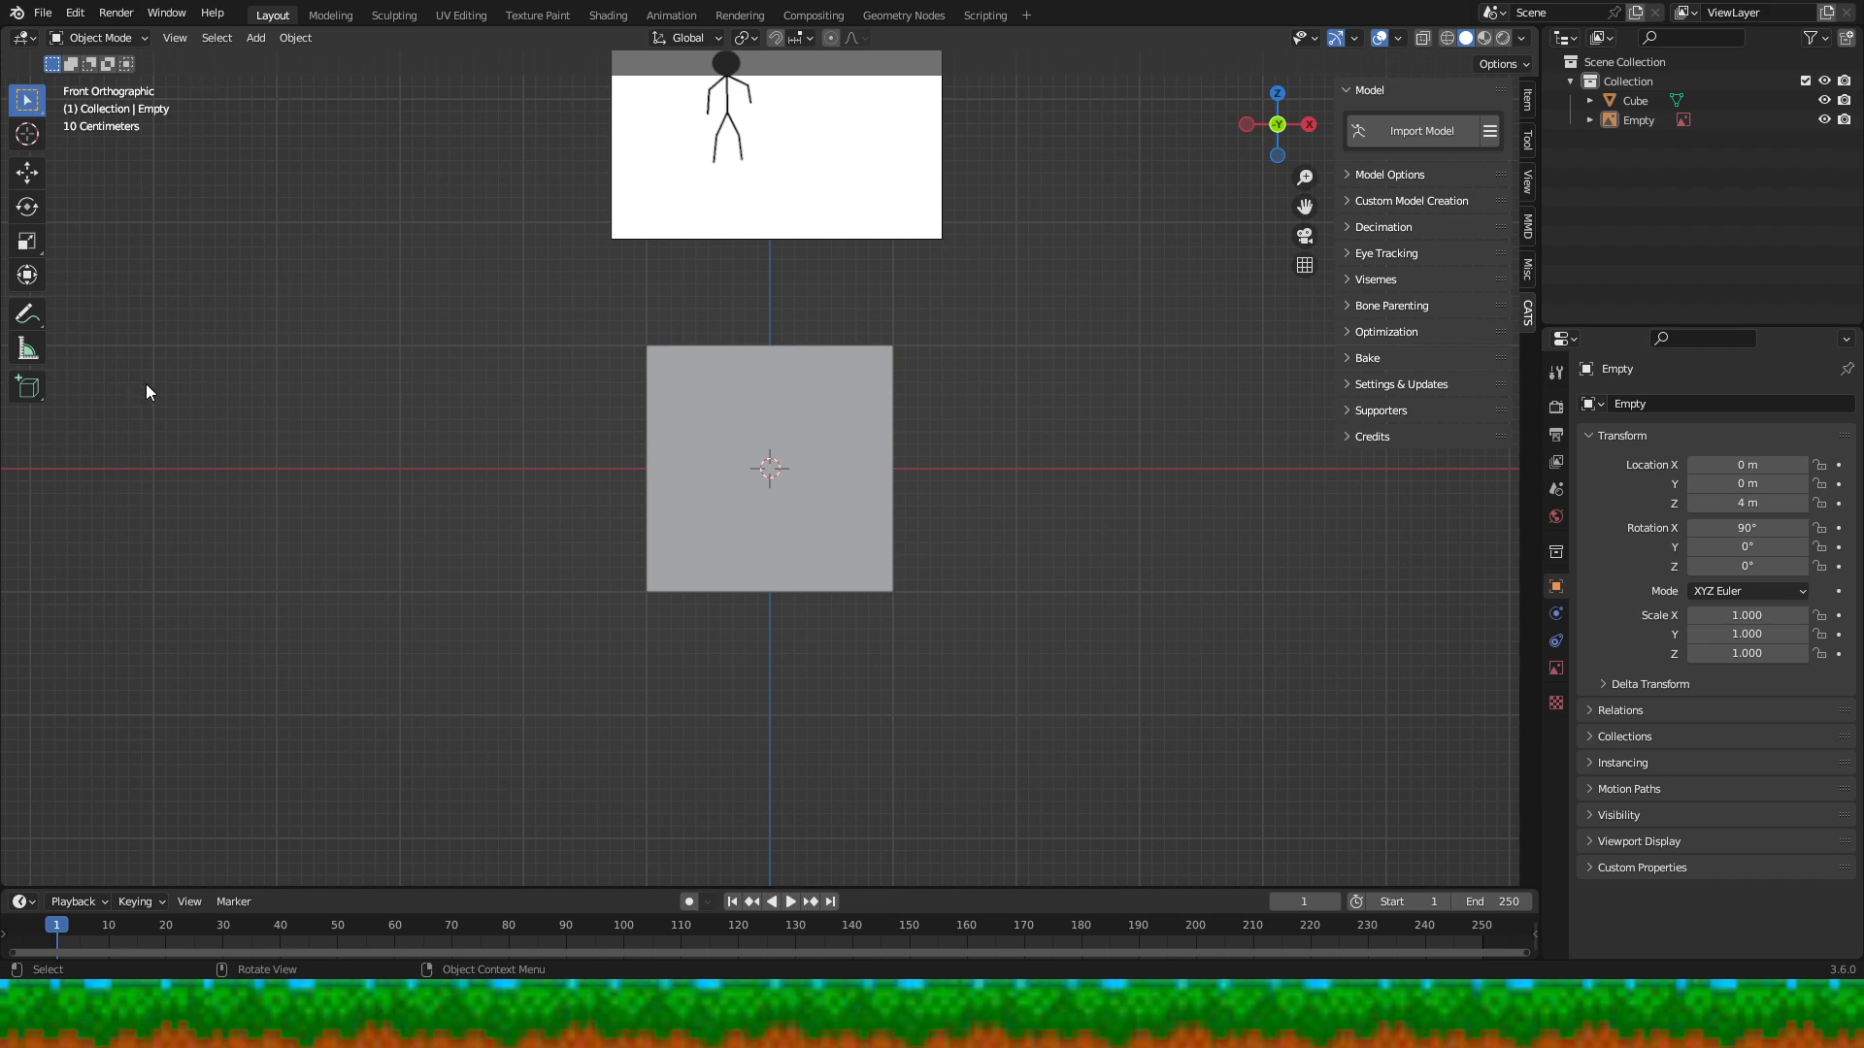
- Select the cube, shift it slightly with the Move tool and undo that move
left_click(28, 173)
right_click(380, 451)
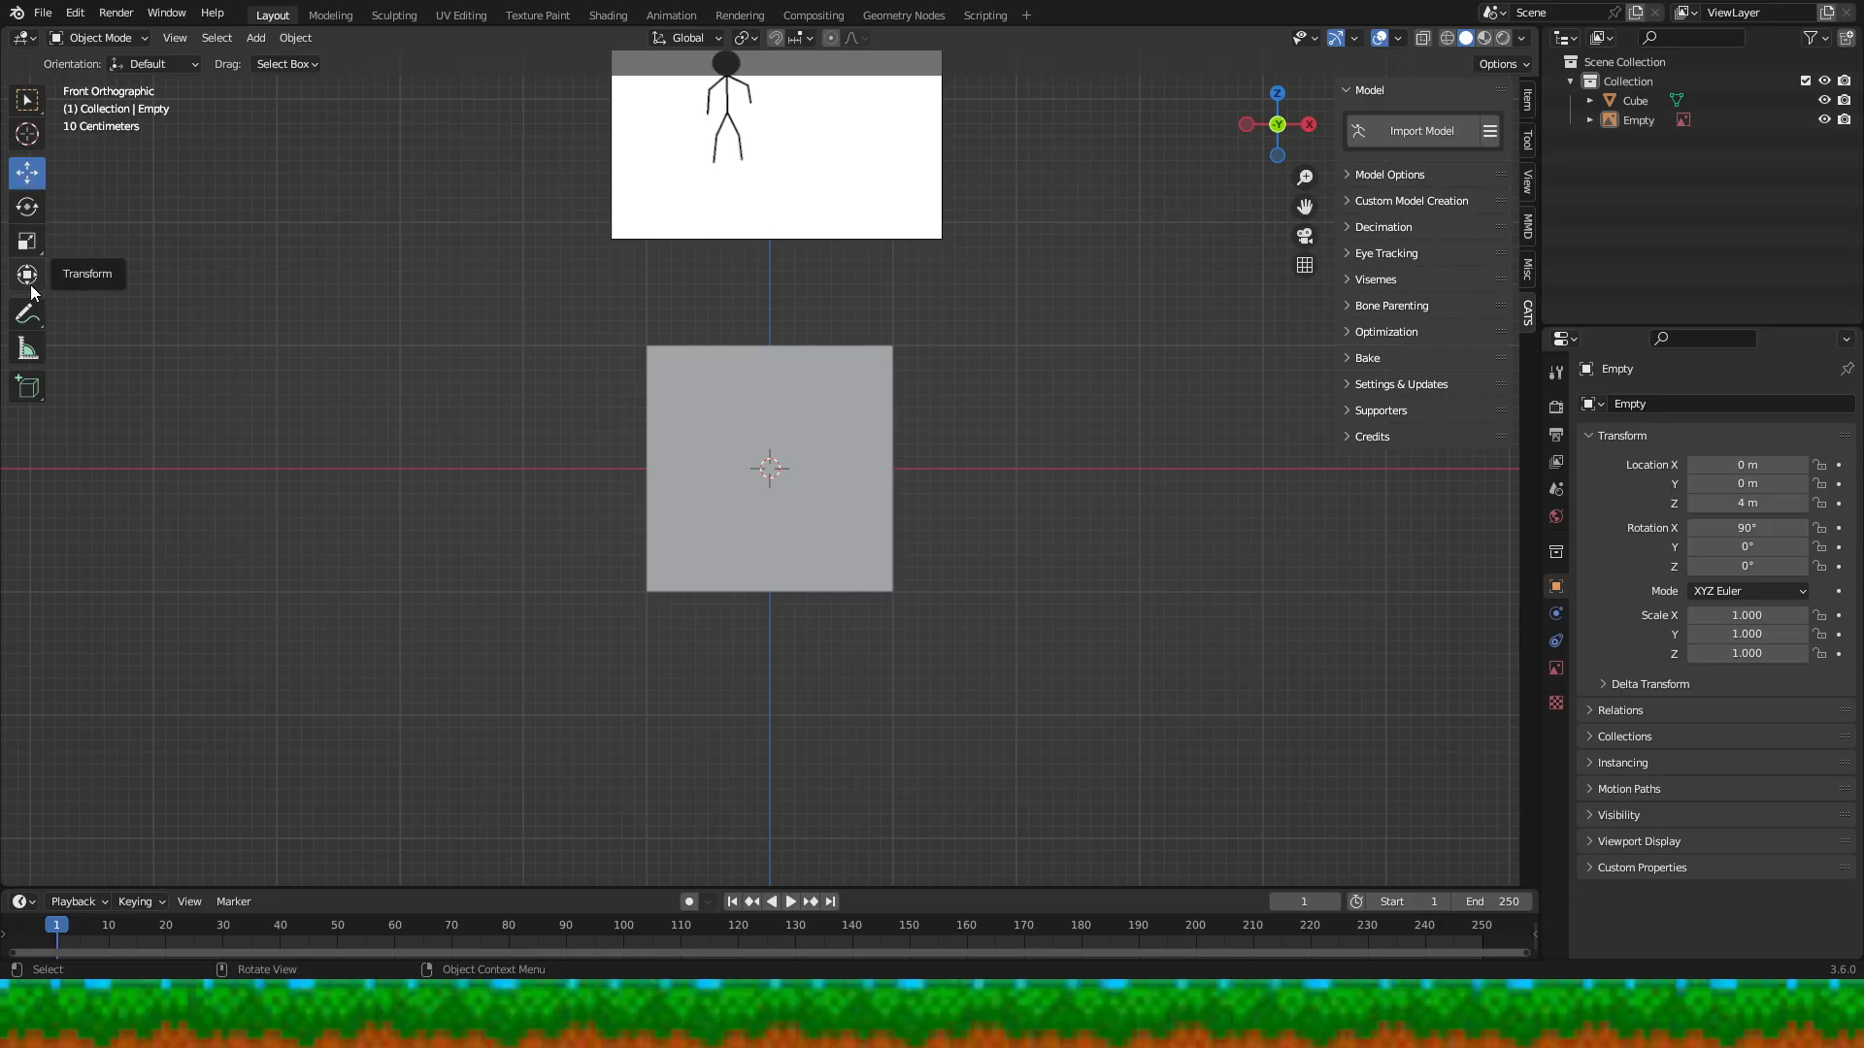
right_click(519, 279)
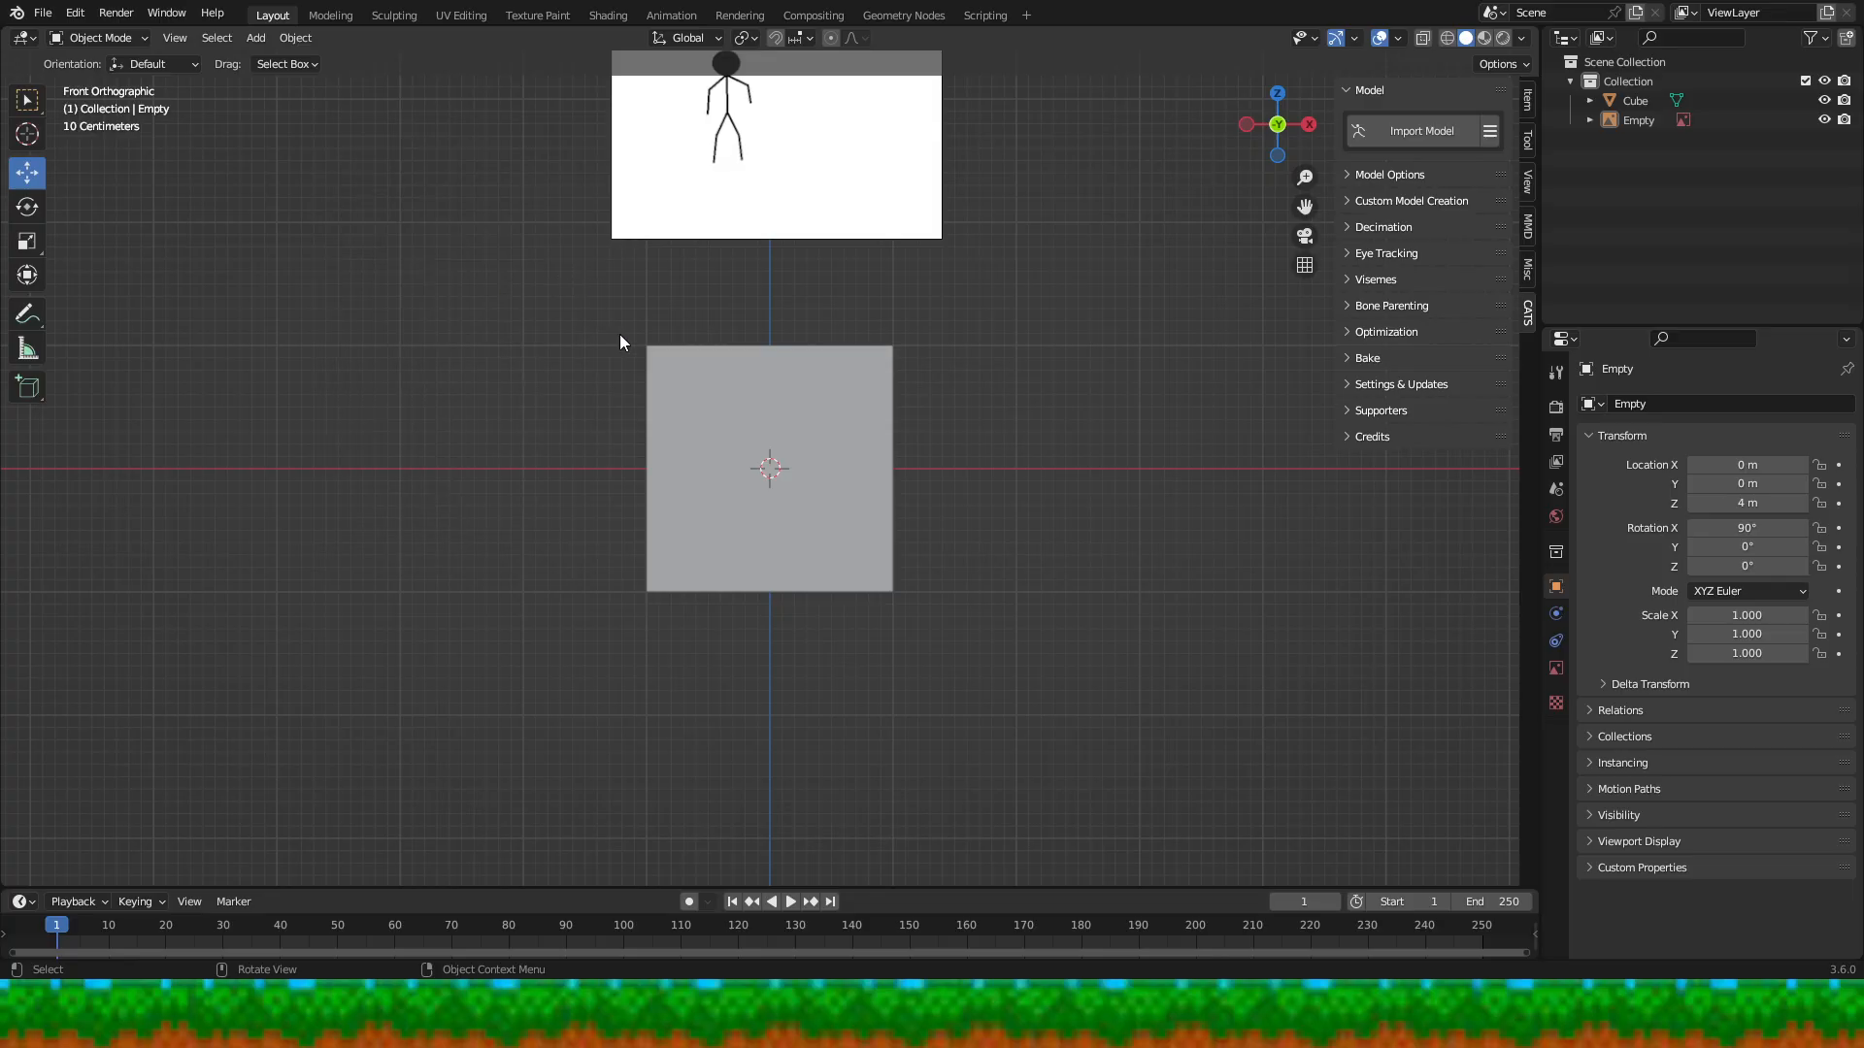
left_click(782, 490)
left_click_drag(777, 468, 785, 474)
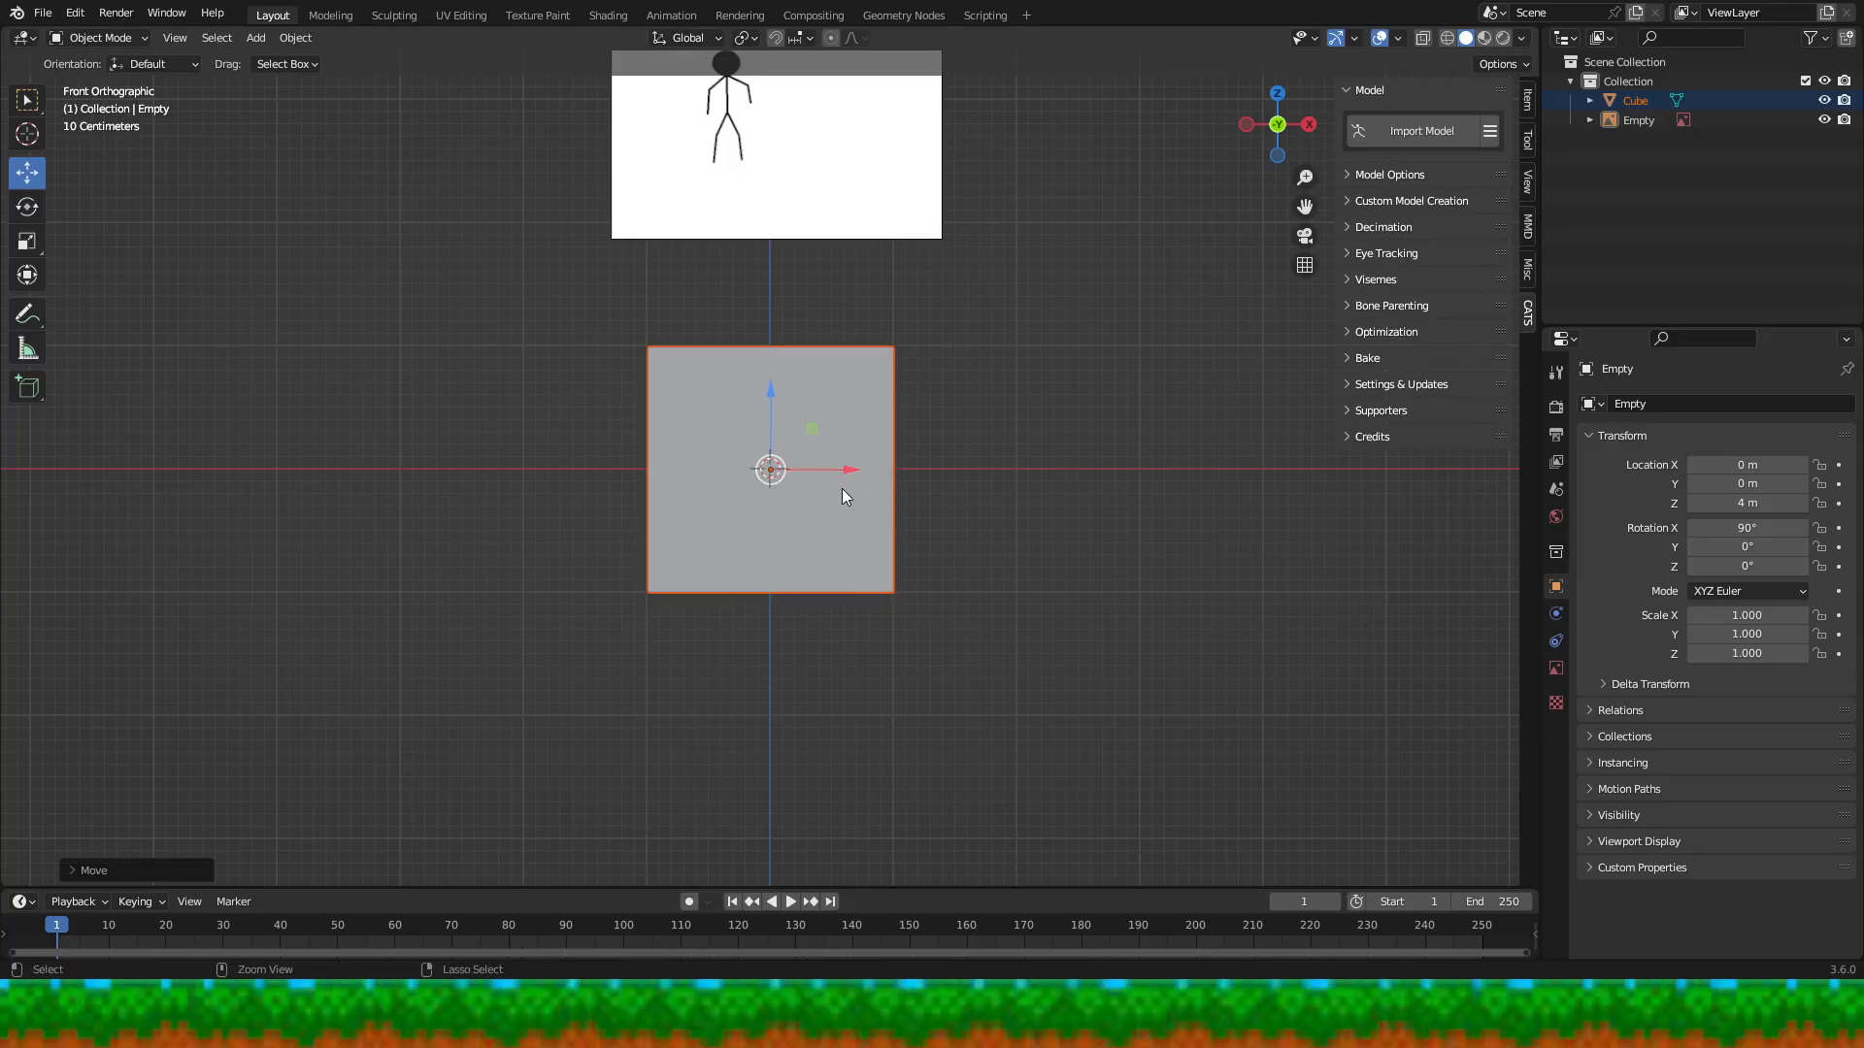
key("ctrl+z")
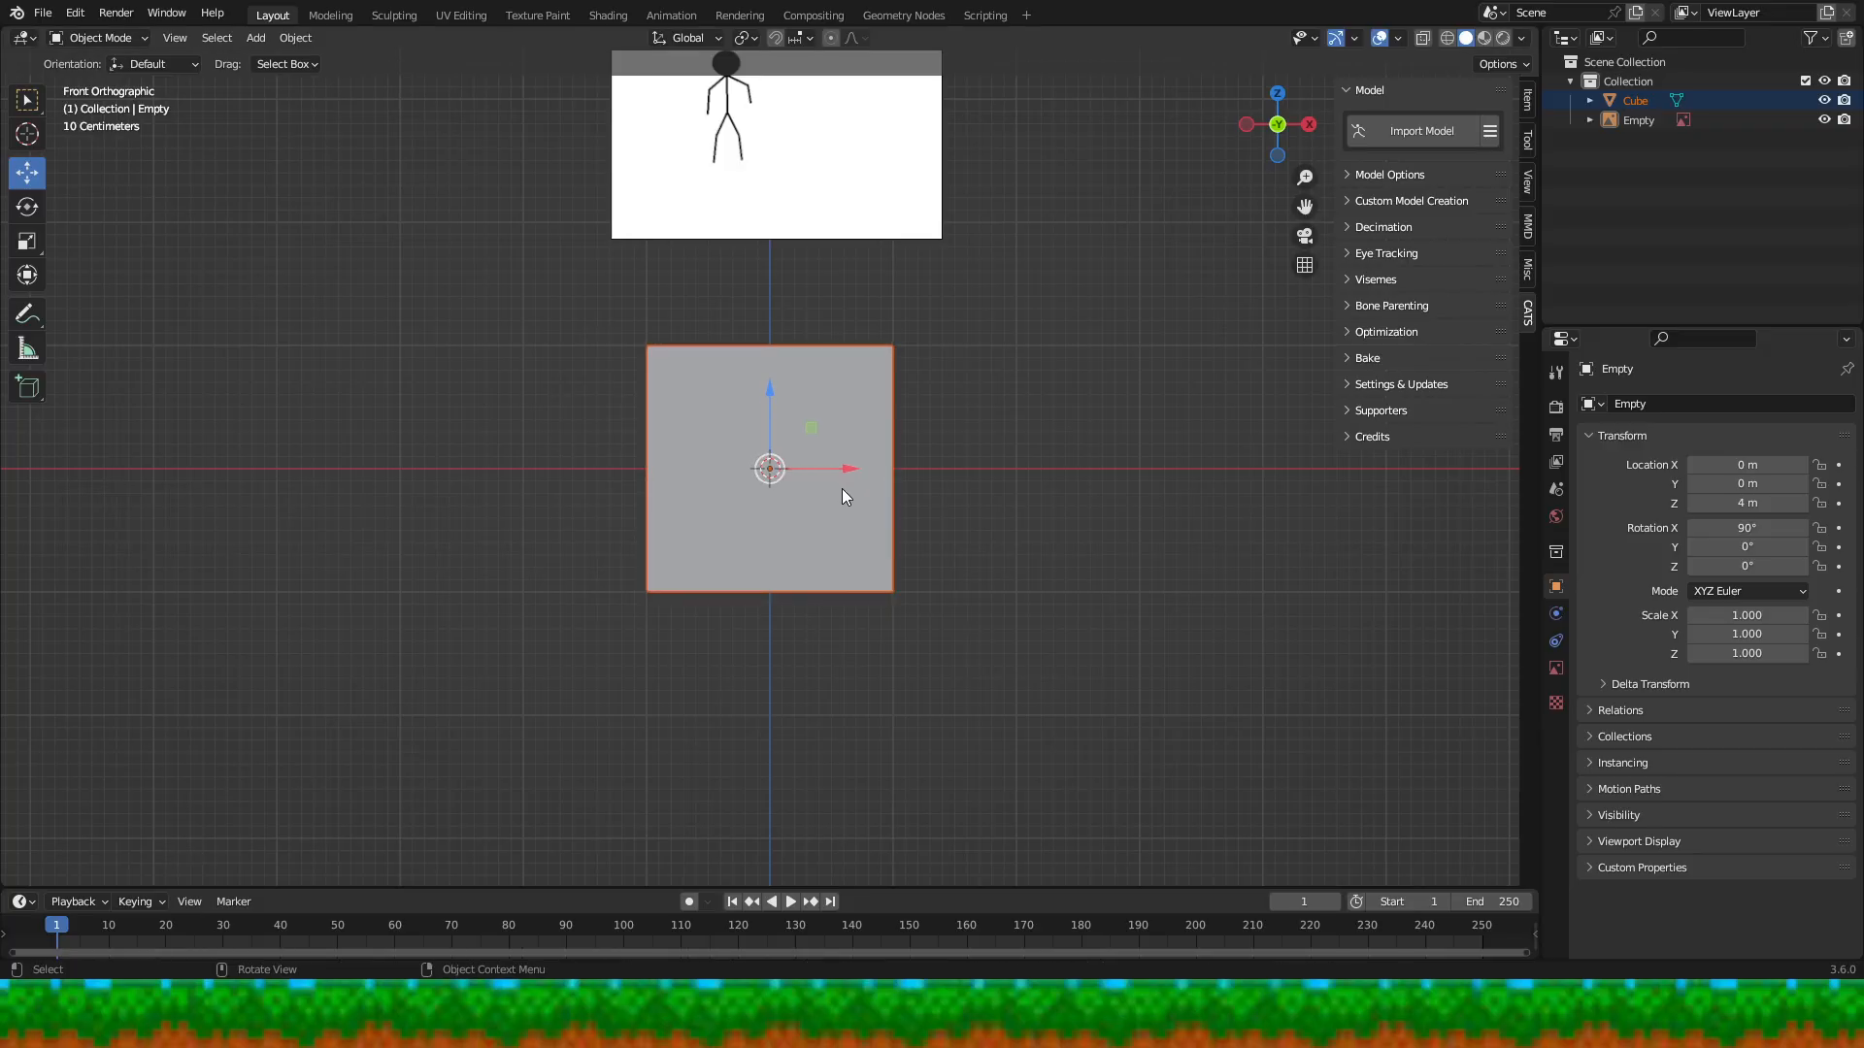
- Place the 3D cursor in the empty space above and to the left of the cube, and reactivate the Move tool
left_click(27, 133)
left_click_drag(326, 246, 380, 213)
right_click(435, 225)
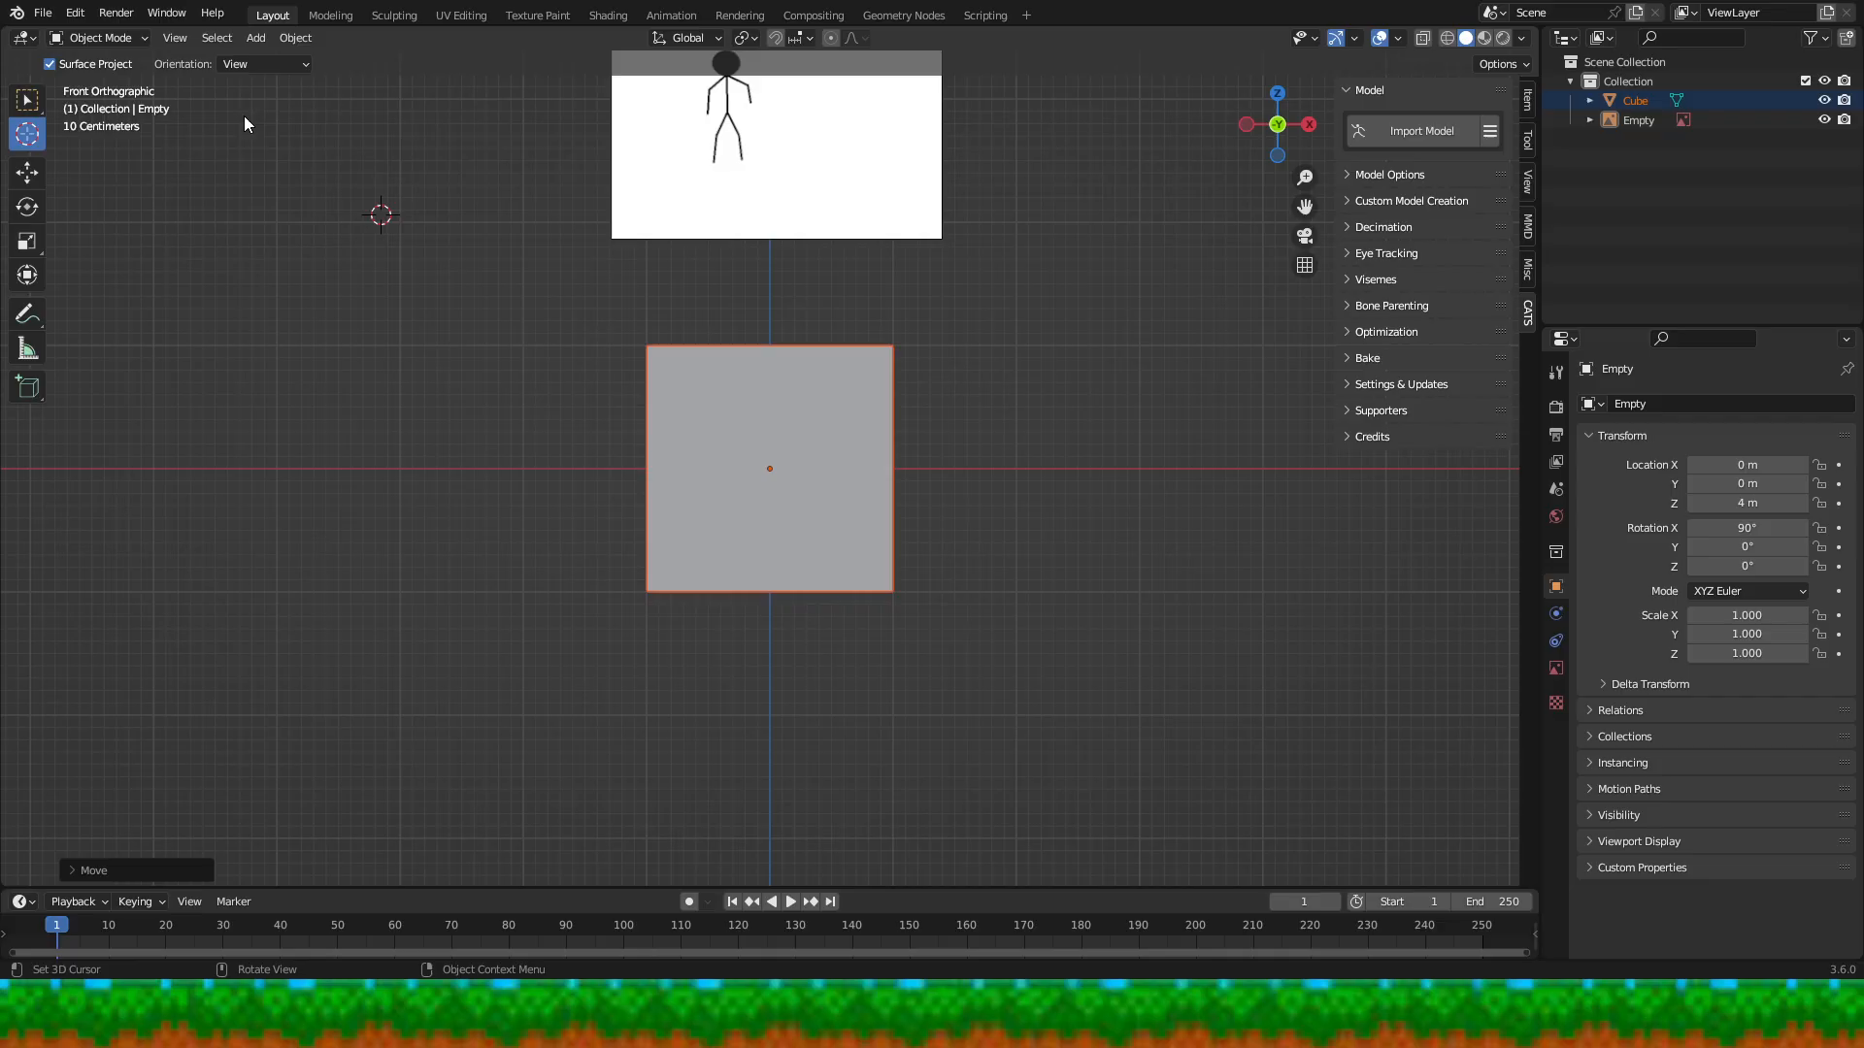
left_click(28, 175)
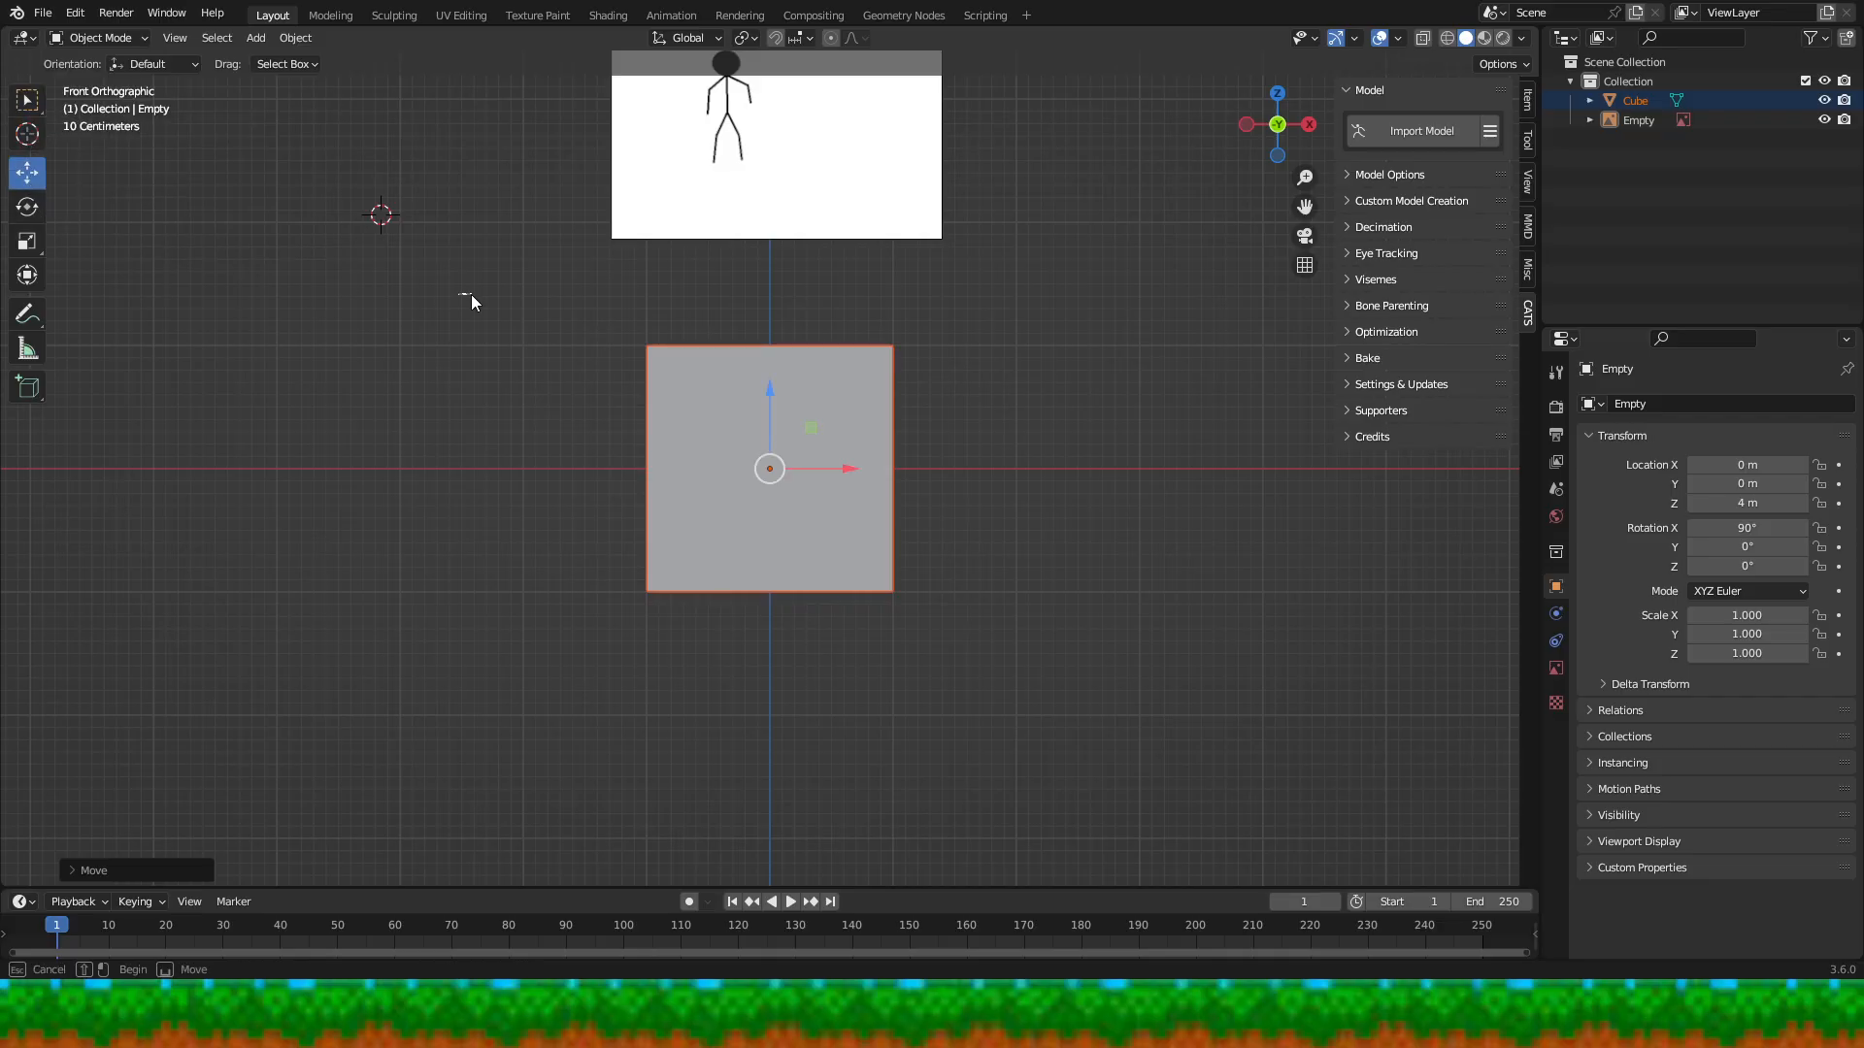
- Deselect the cube in the viewport
left_click(533, 344)
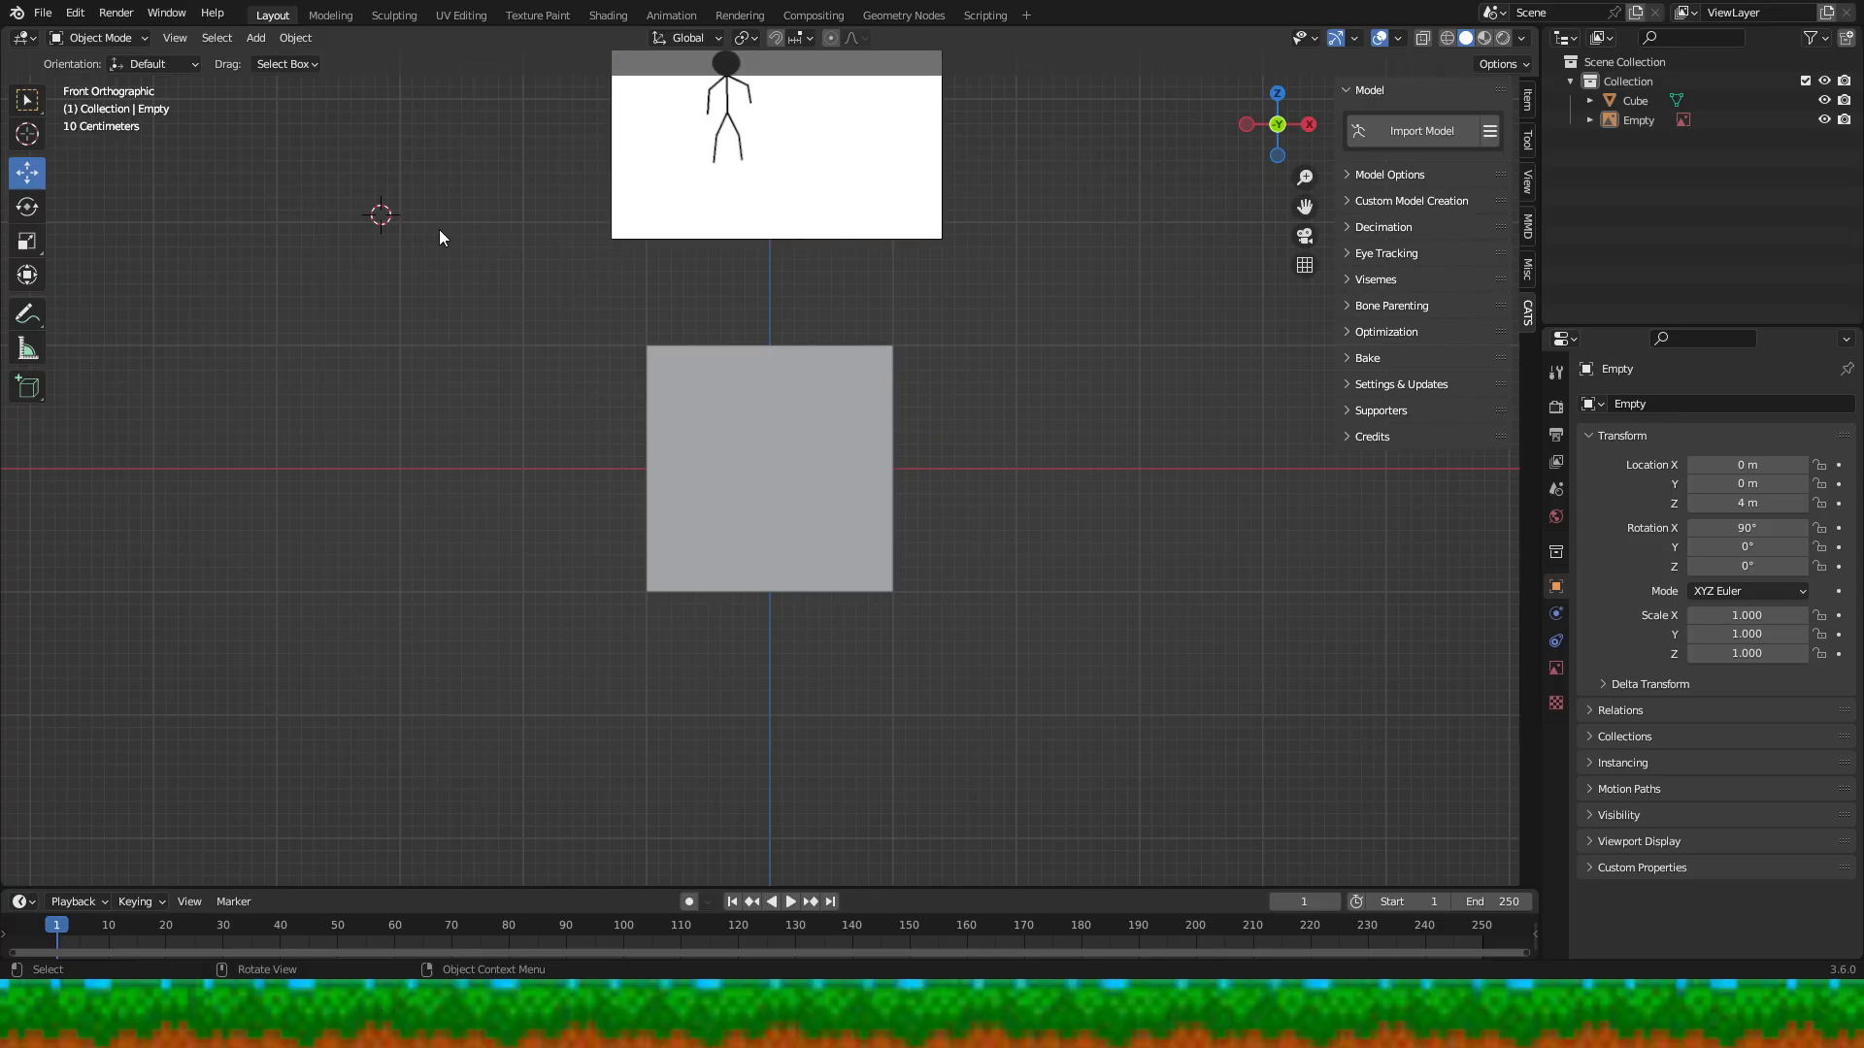
left_click(255, 40)
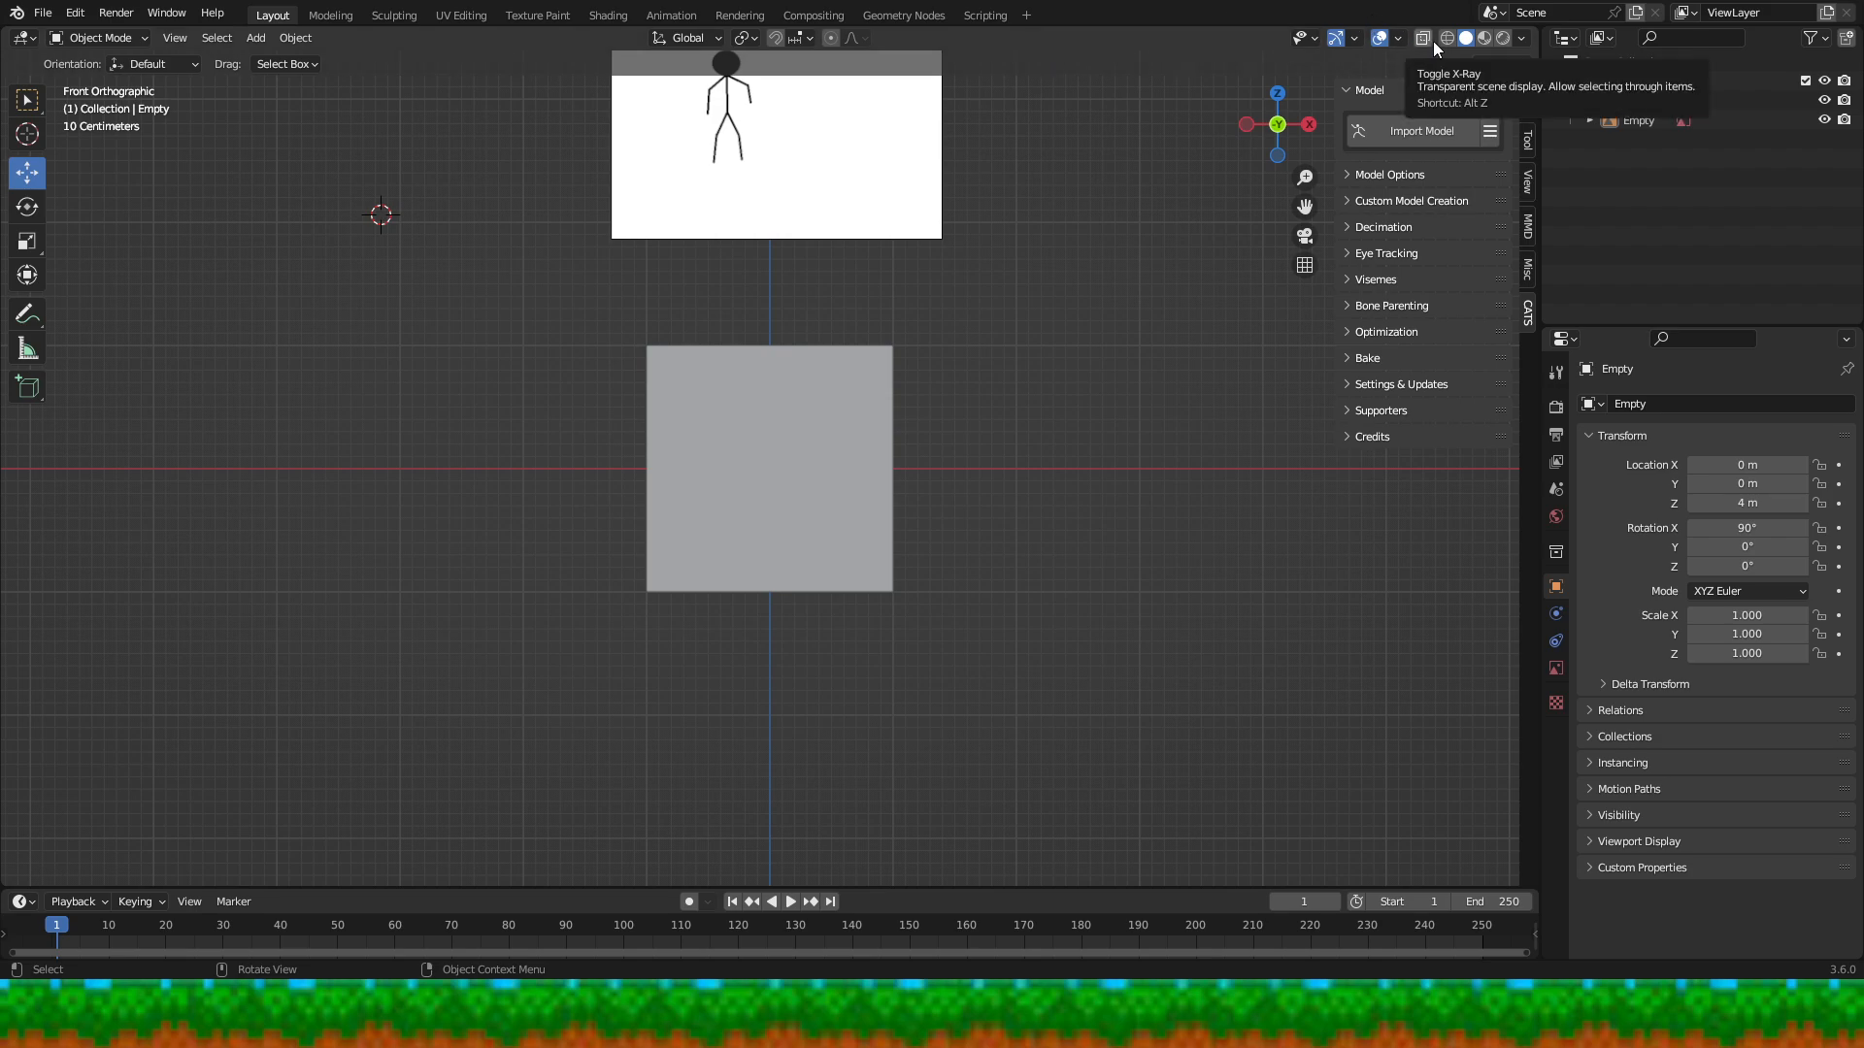
left_click(1316, 40)
left_click(1316, 40)
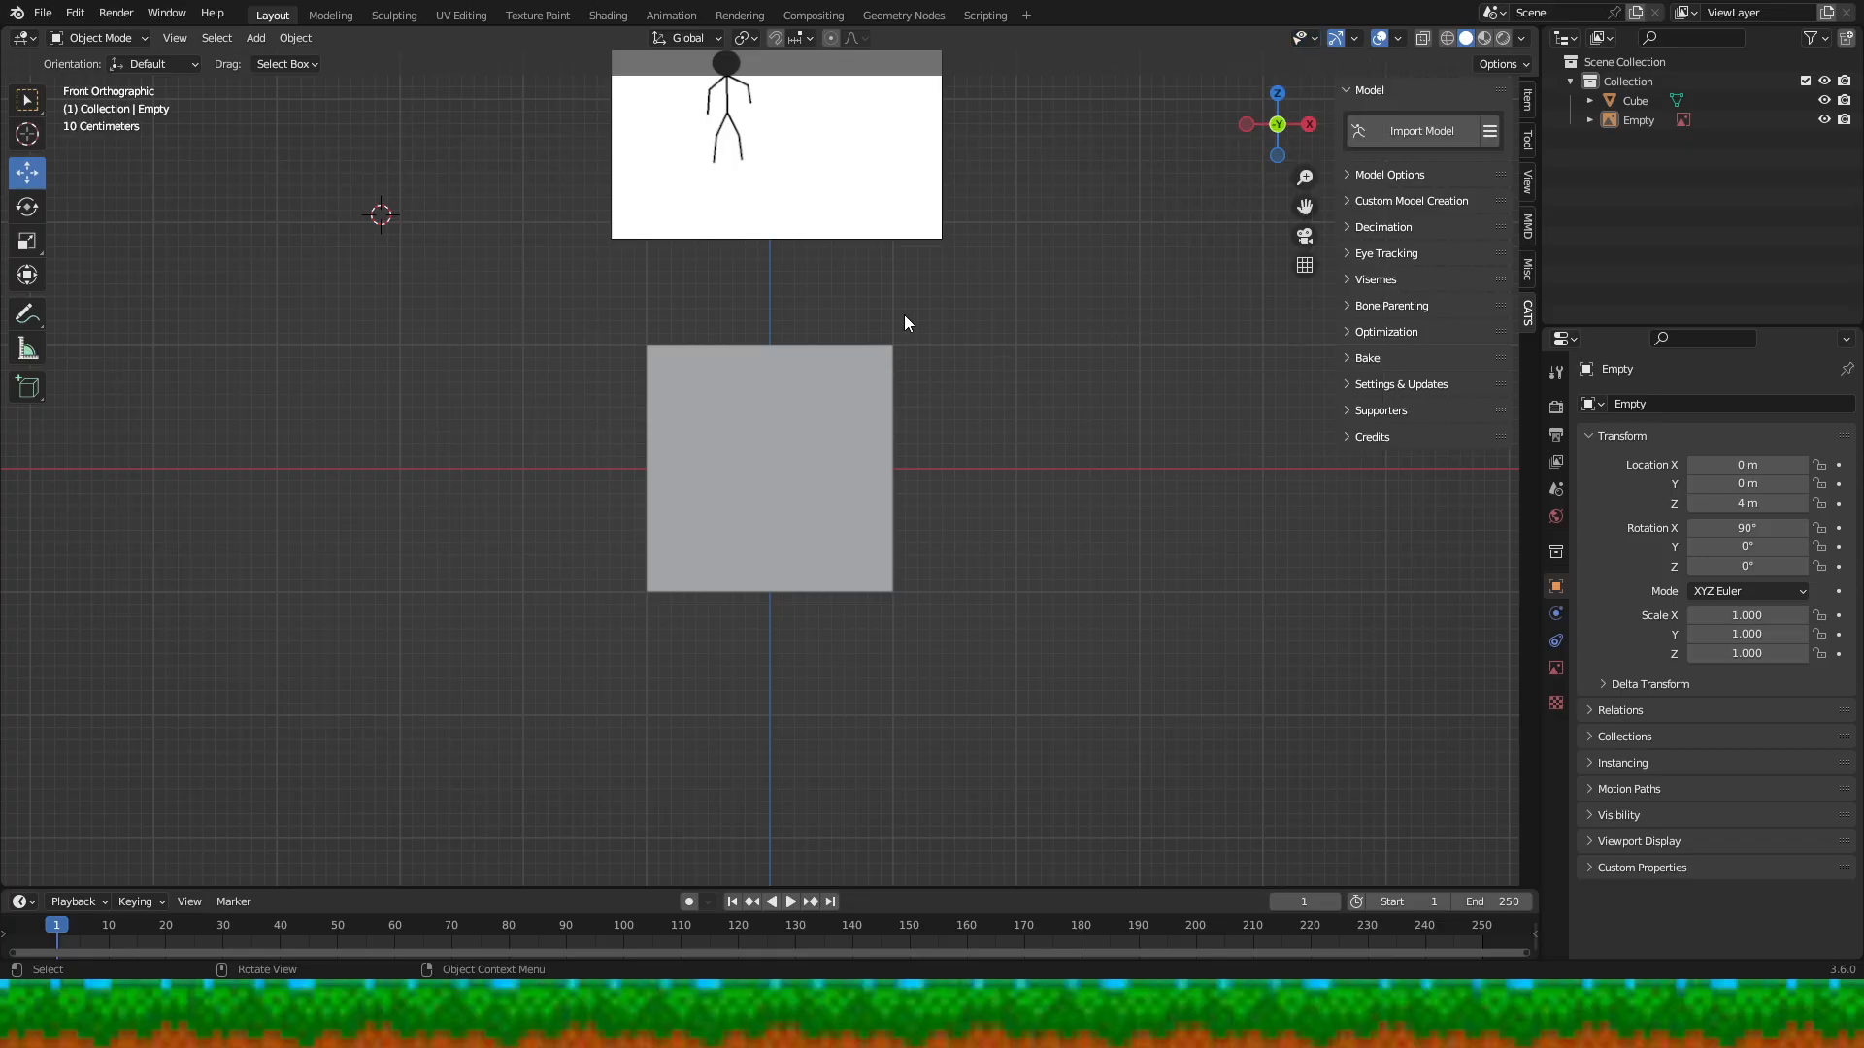
- Activate the Select Box tool and open the Preferences
left_click(41, 277)
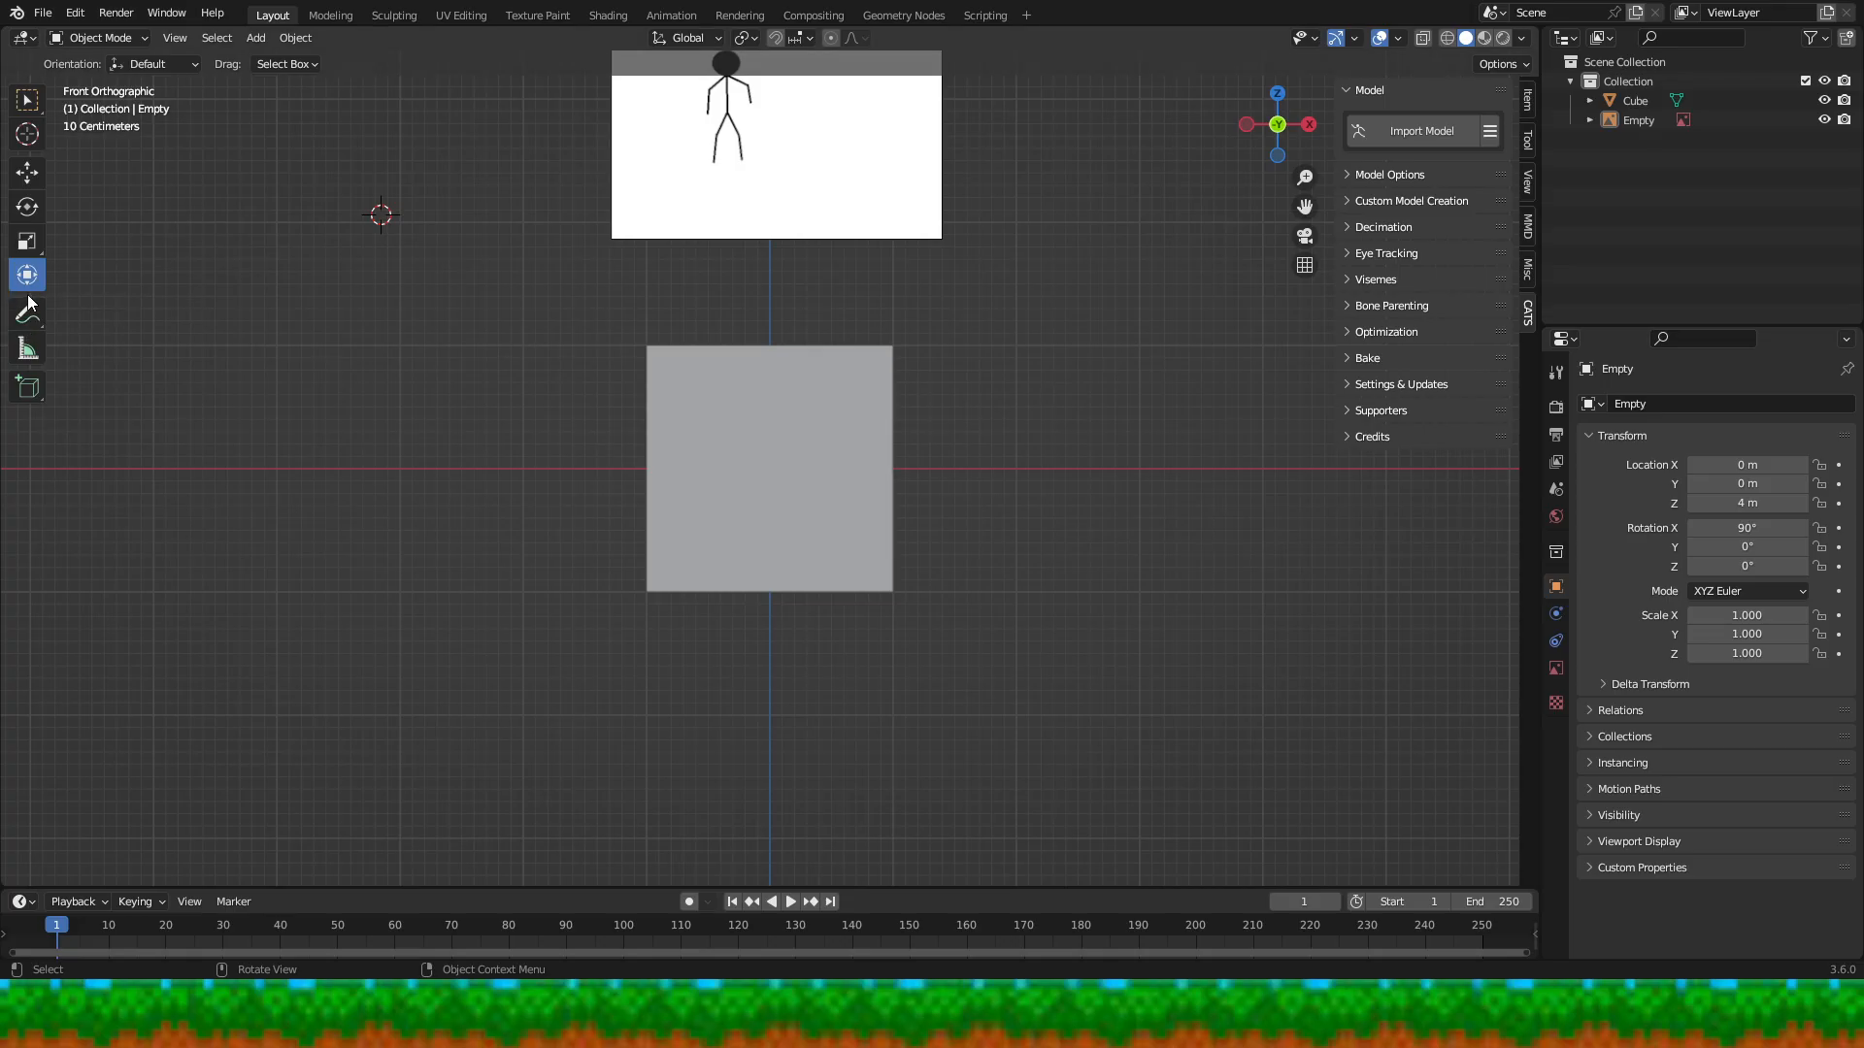
left_click(27, 100)
left_click(75, 13)
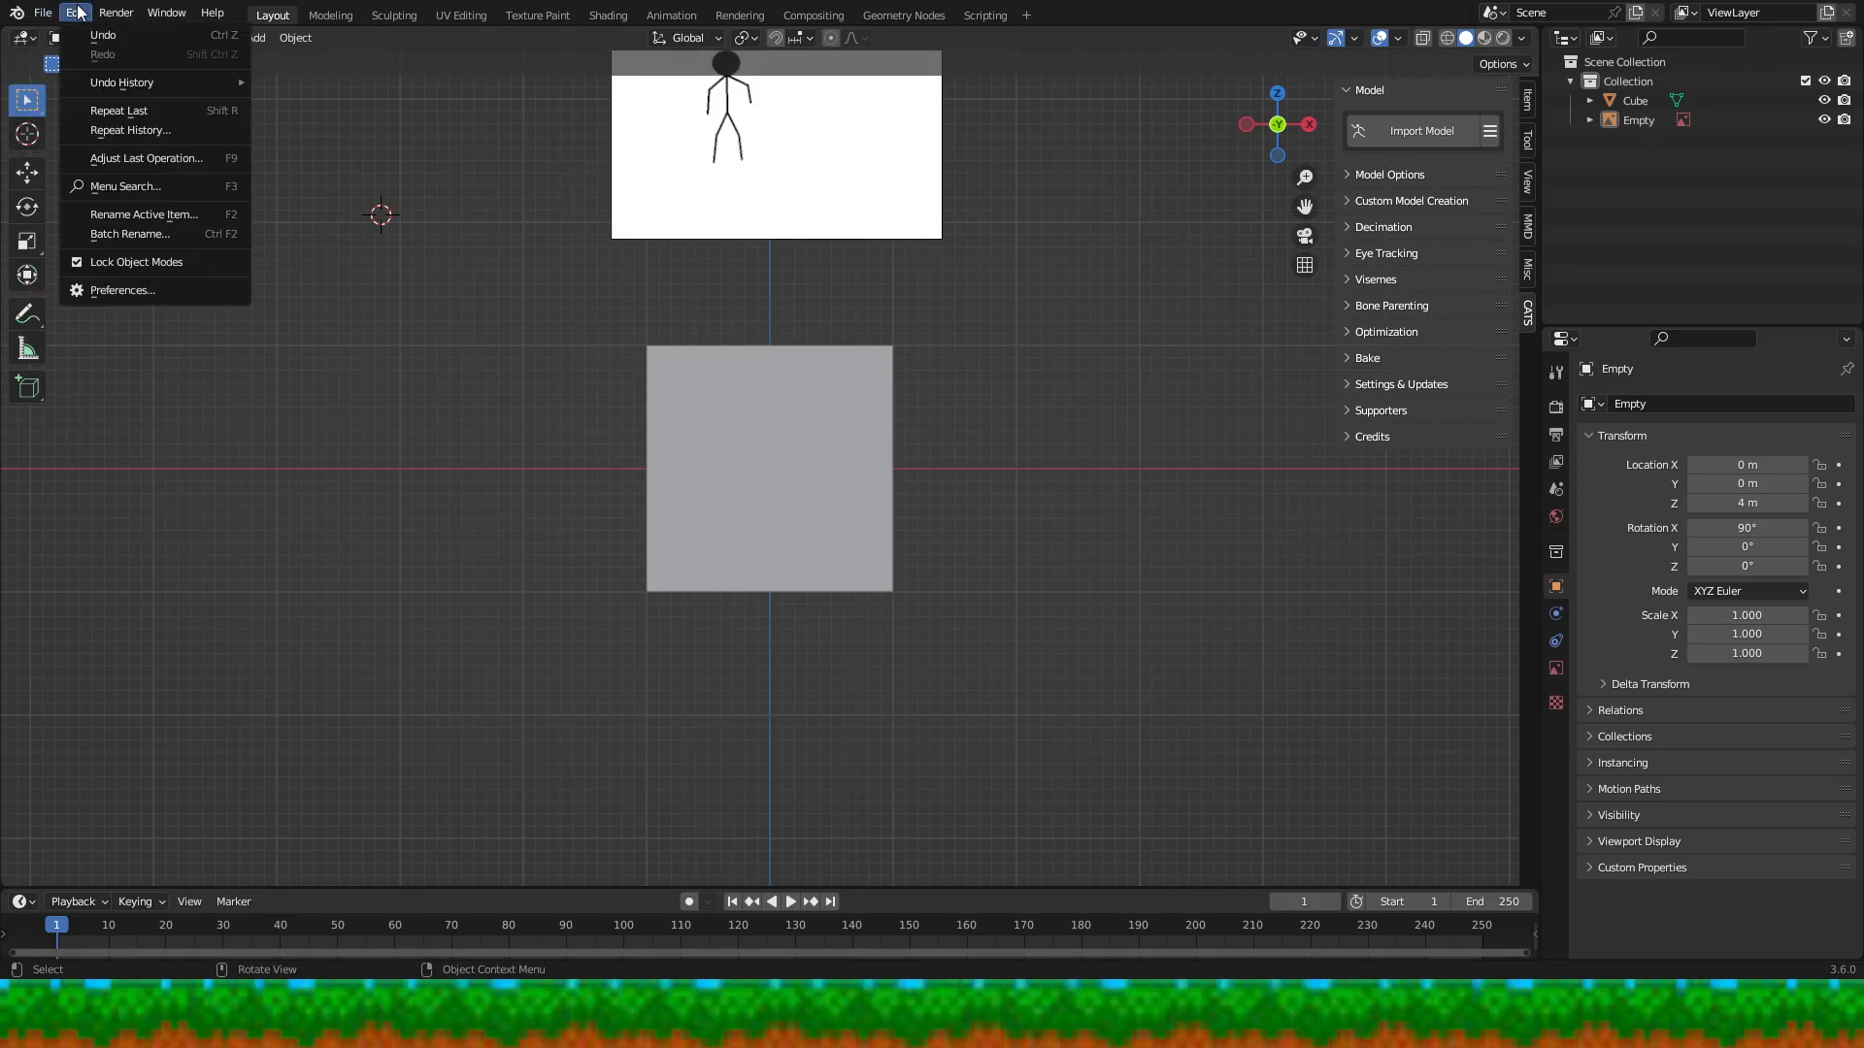
left_click(149, 289)
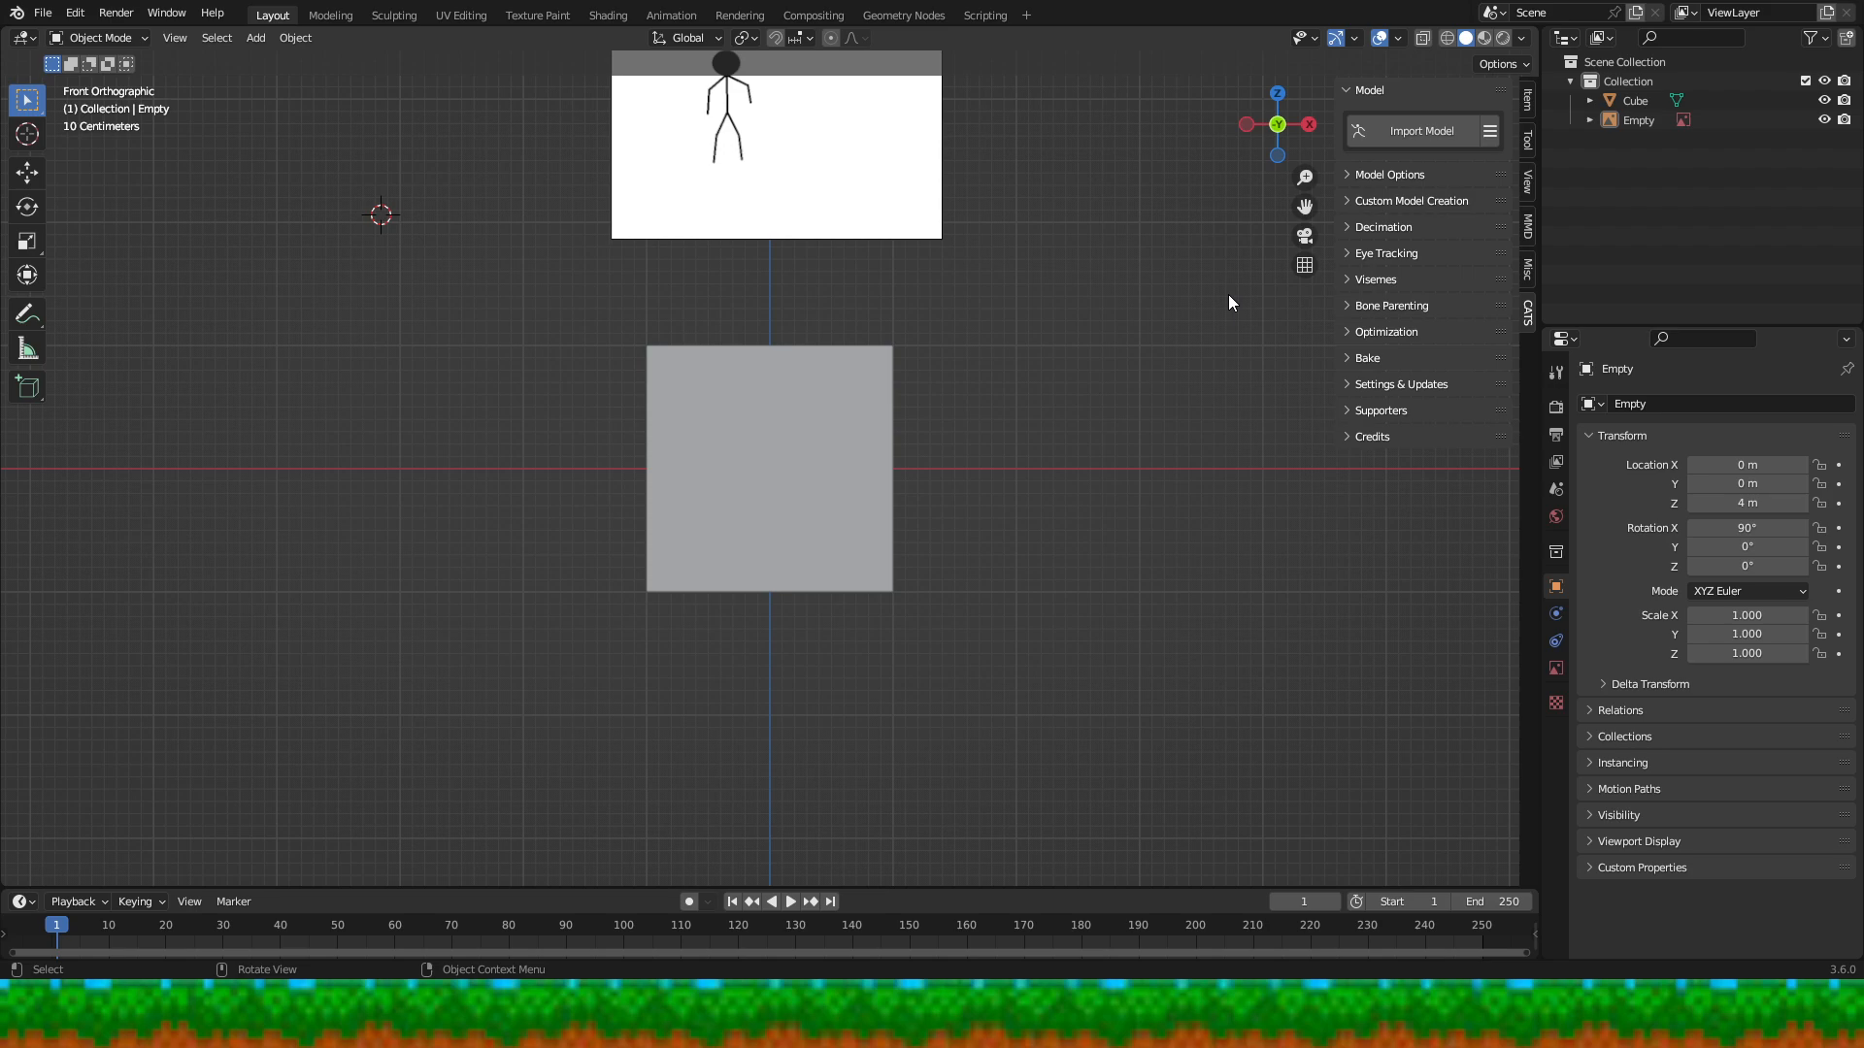
- Rename the stick-figure image object as Reference
middle_click_drag(1038, 330, 1094, 515, "shift")
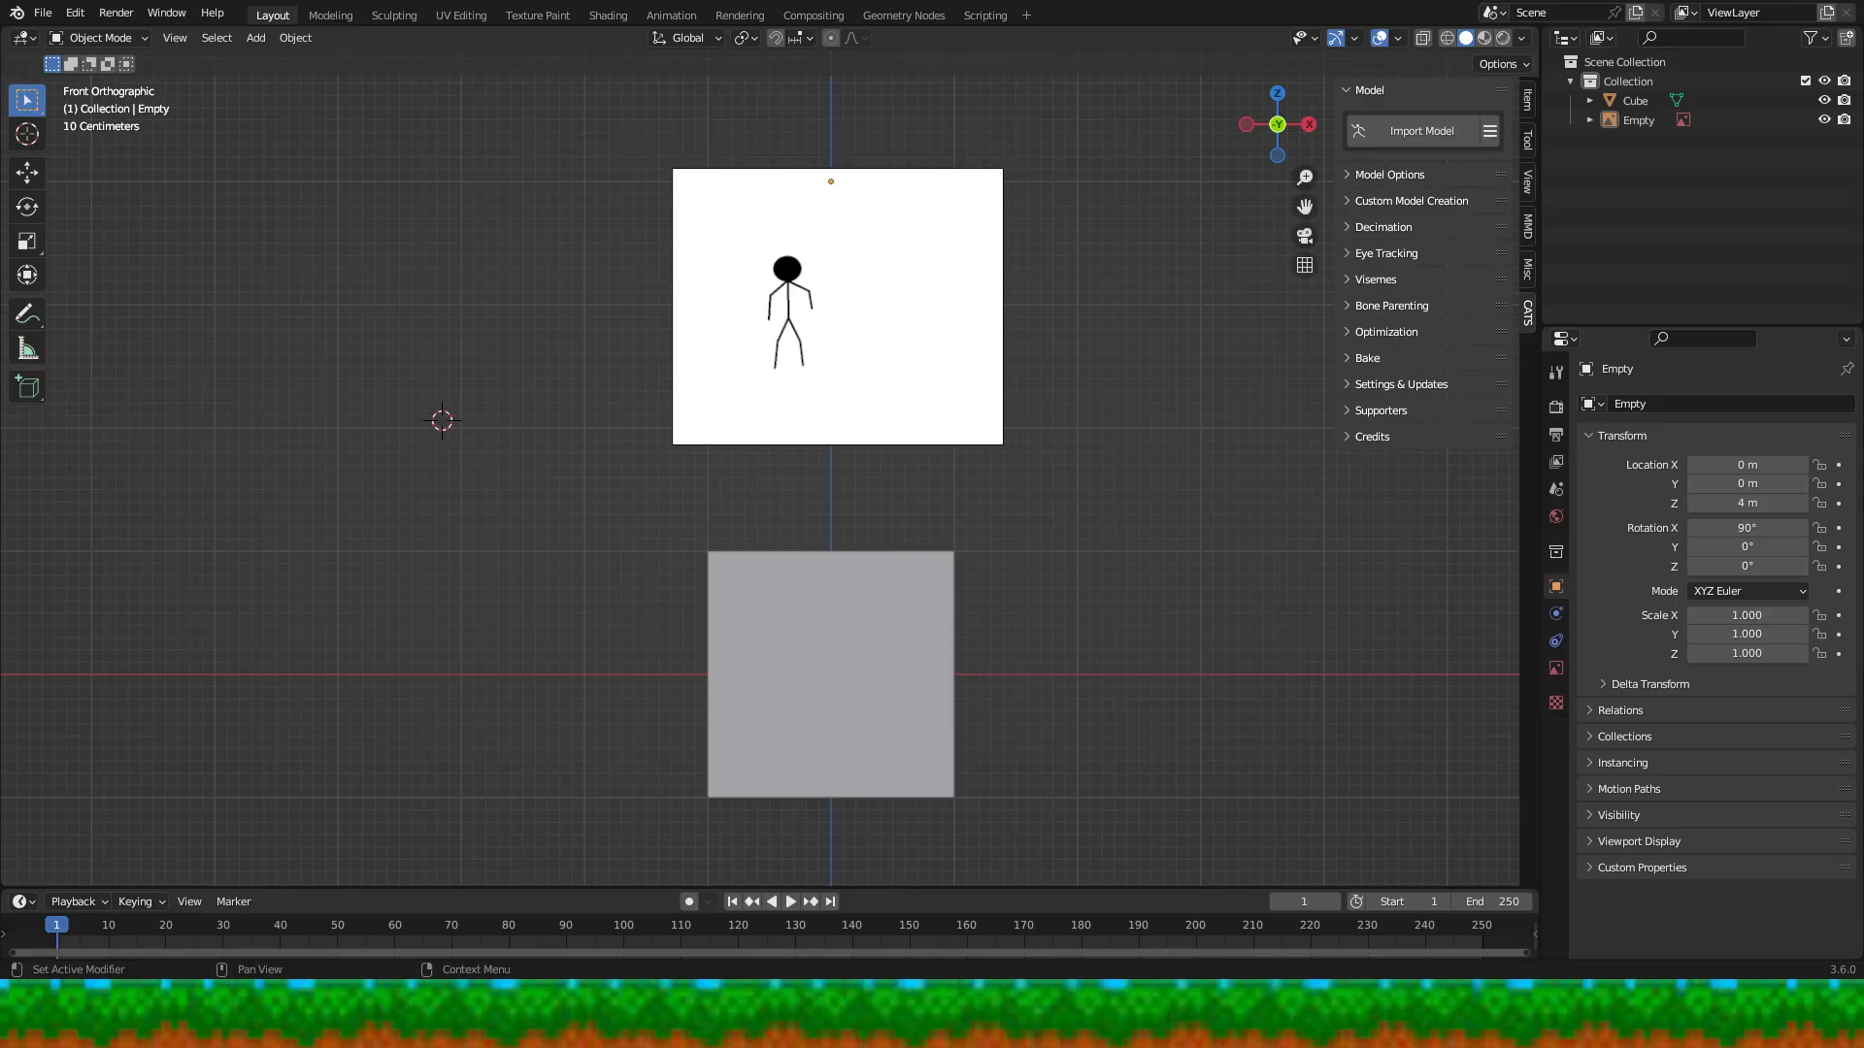
right_click(1650, 120)
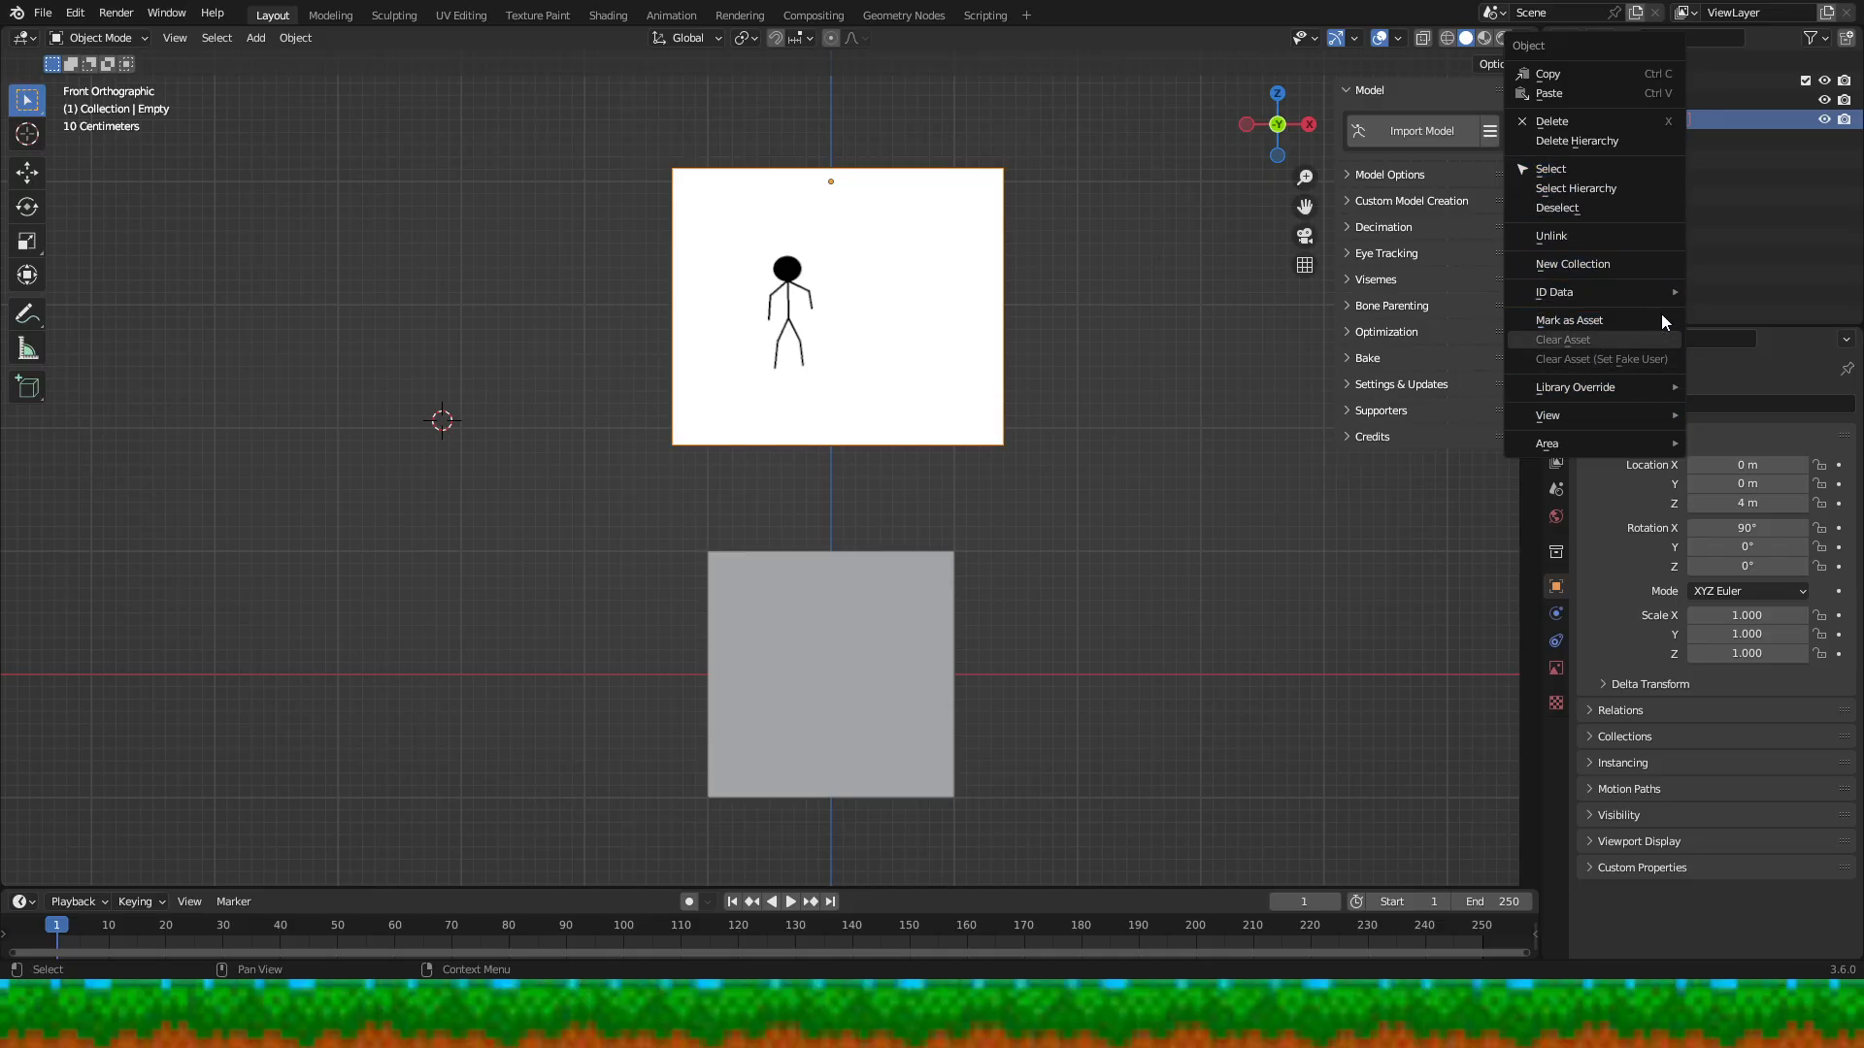
double_click(1623, 116)
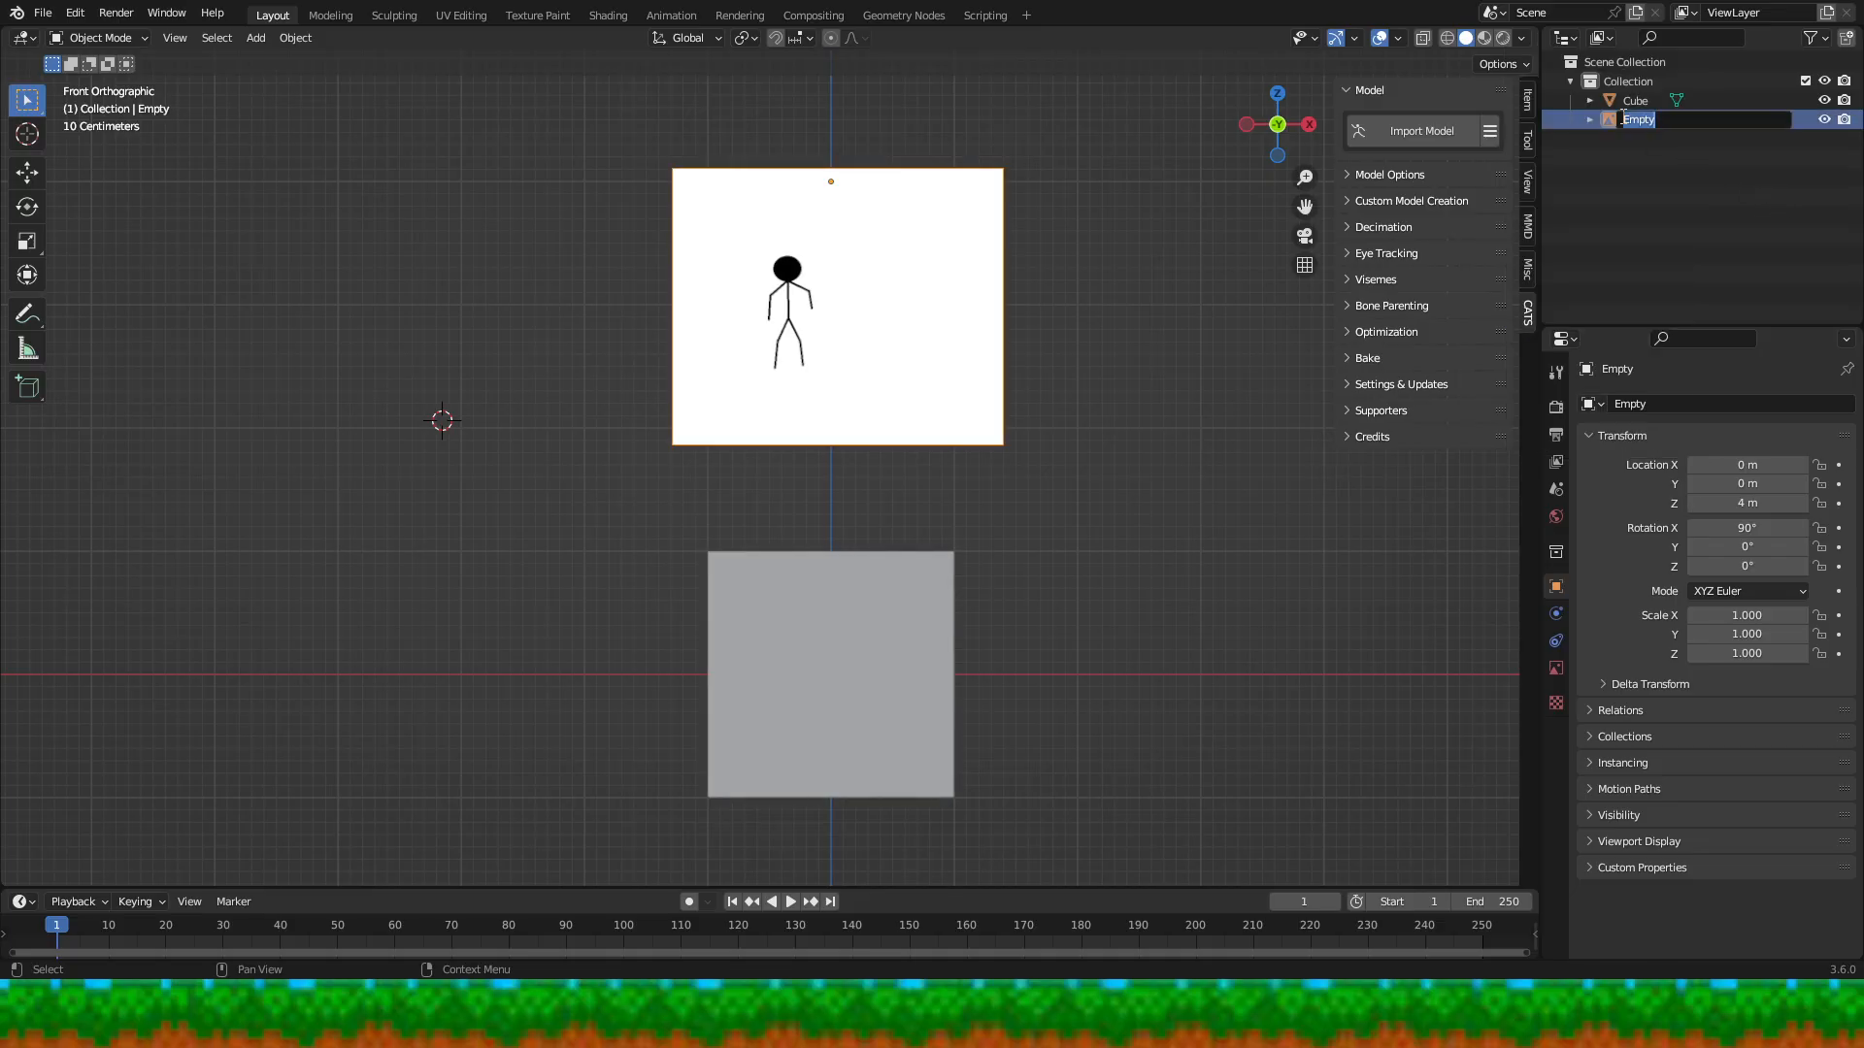
type("Reference")
key("Return")
- Set the reference image's Depth and Side to Front and enable Only Axis Aligned
left_click(1555, 674)
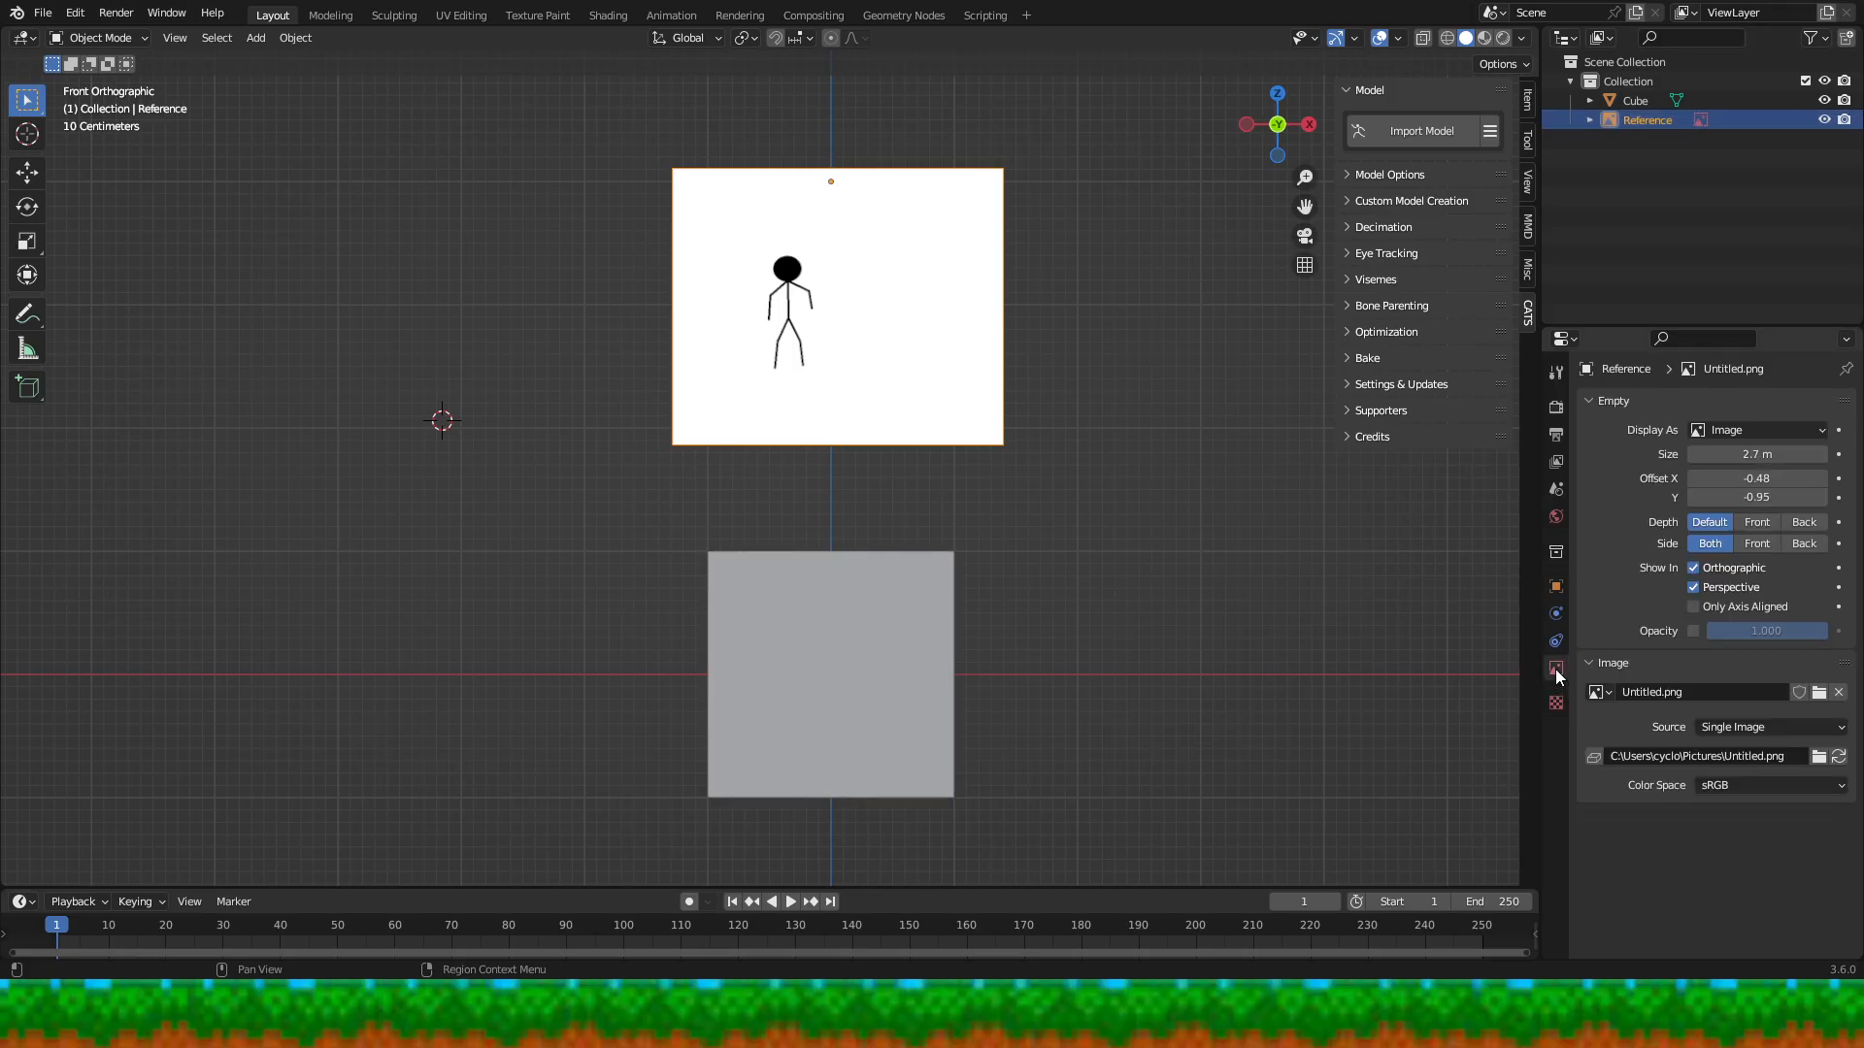
left_click(1757, 544)
left_click(1757, 522)
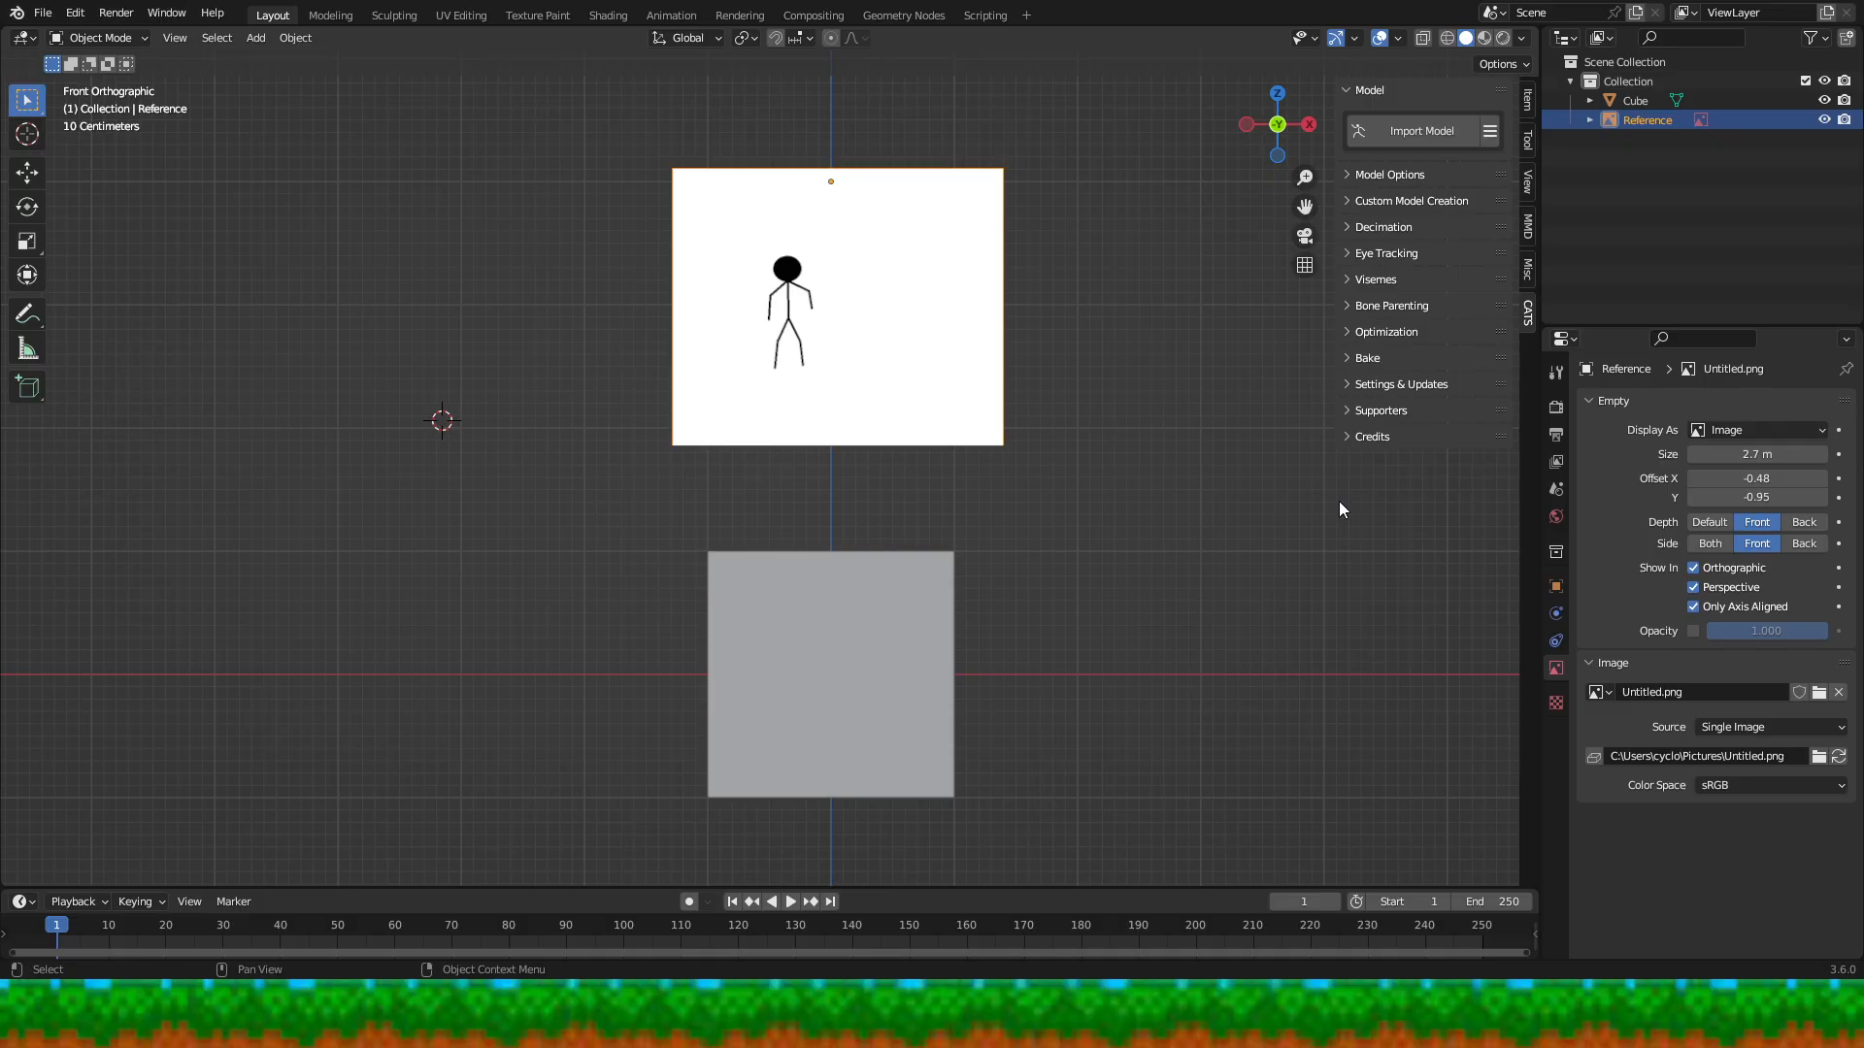
- Enable opacity for the reference image and set it to 0.3
left_click(1692, 631)
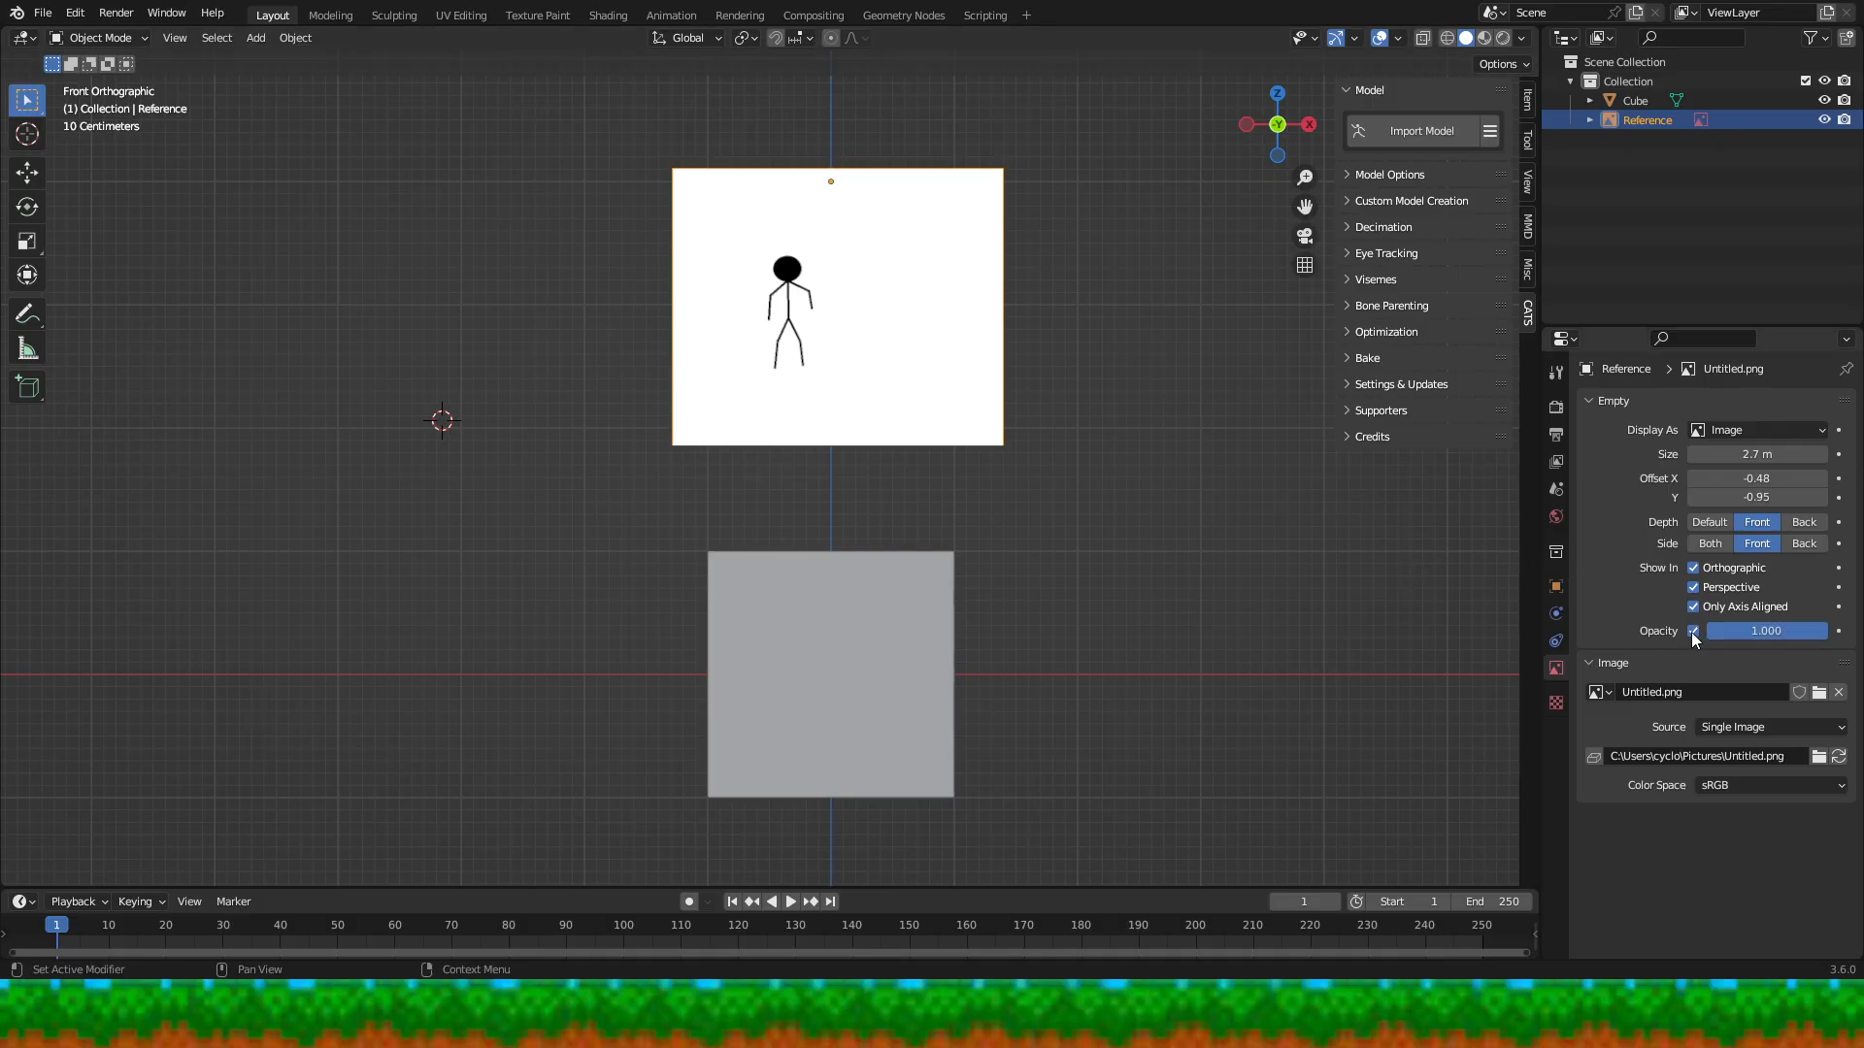
left_click(1785, 631)
type(".3")
key("Return")
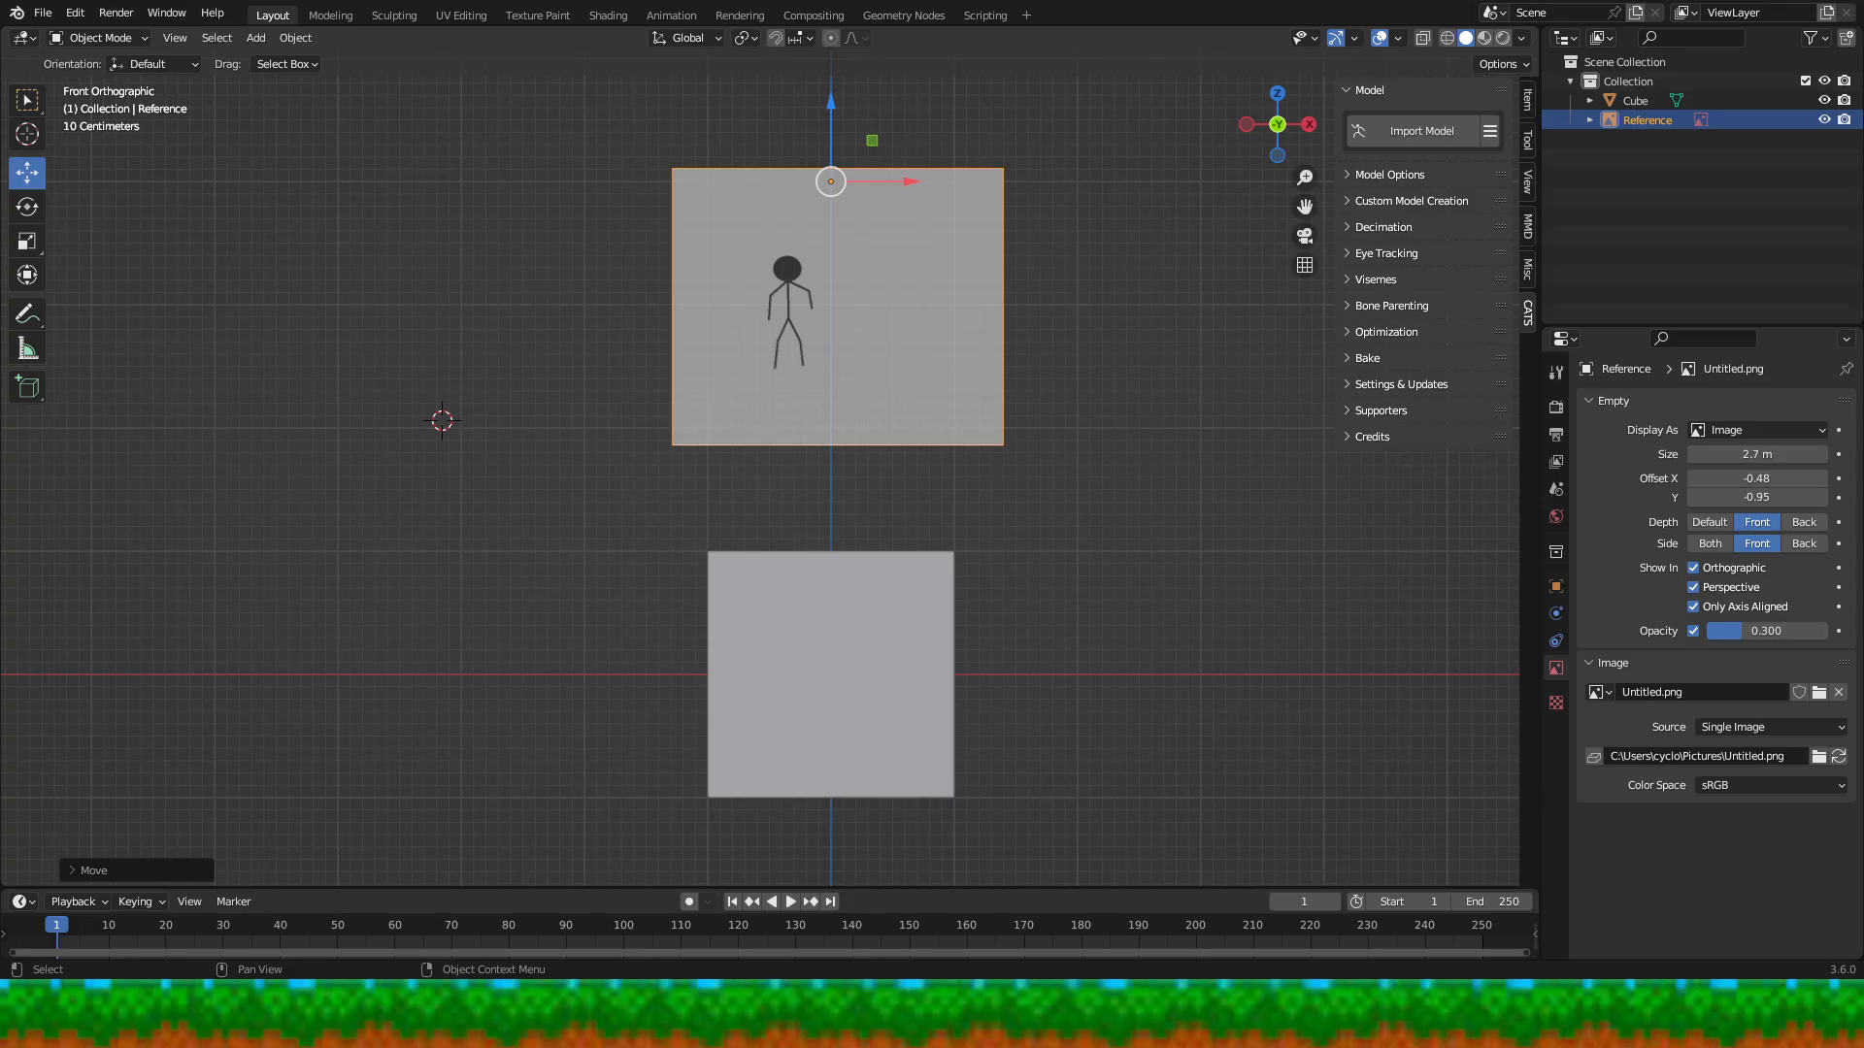
- Move the reference image freely a short distance down and slightly to the left of the vertical axis
right_click(882, 375)
key("g")
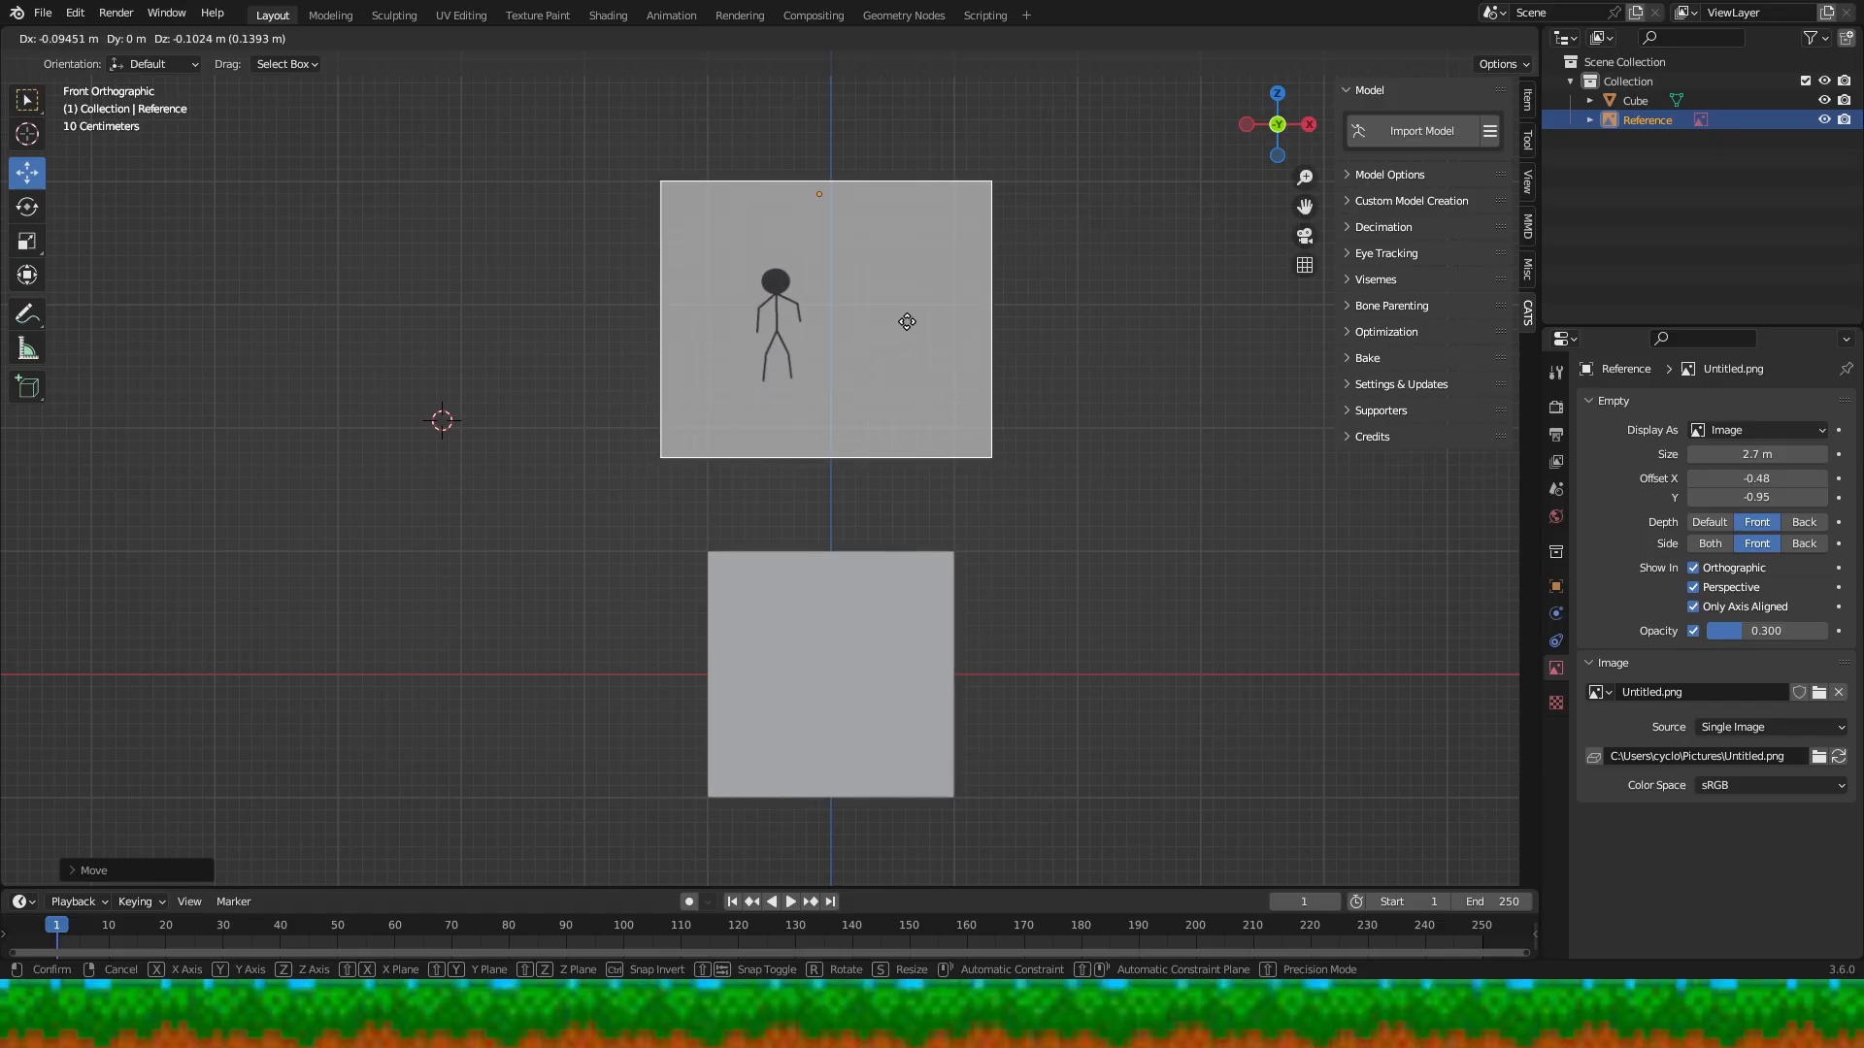
left_click(876, 313)
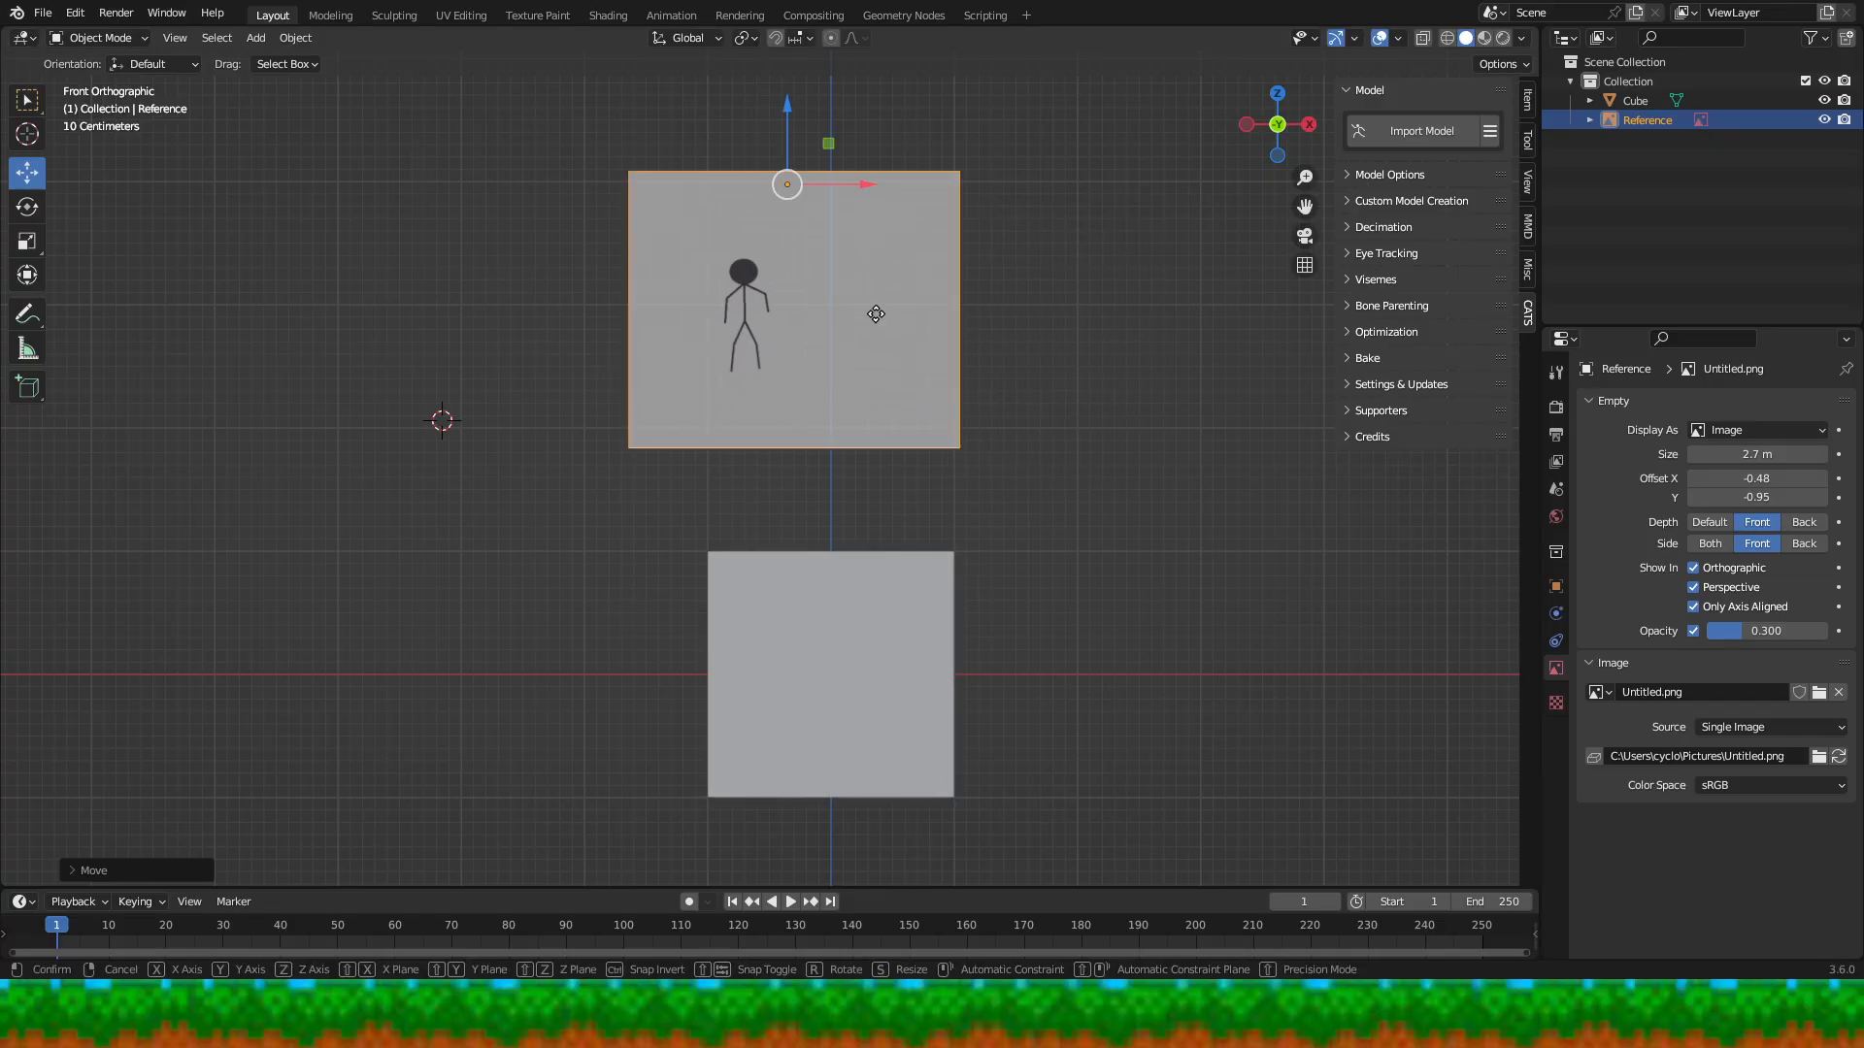
left_click(905, 344)
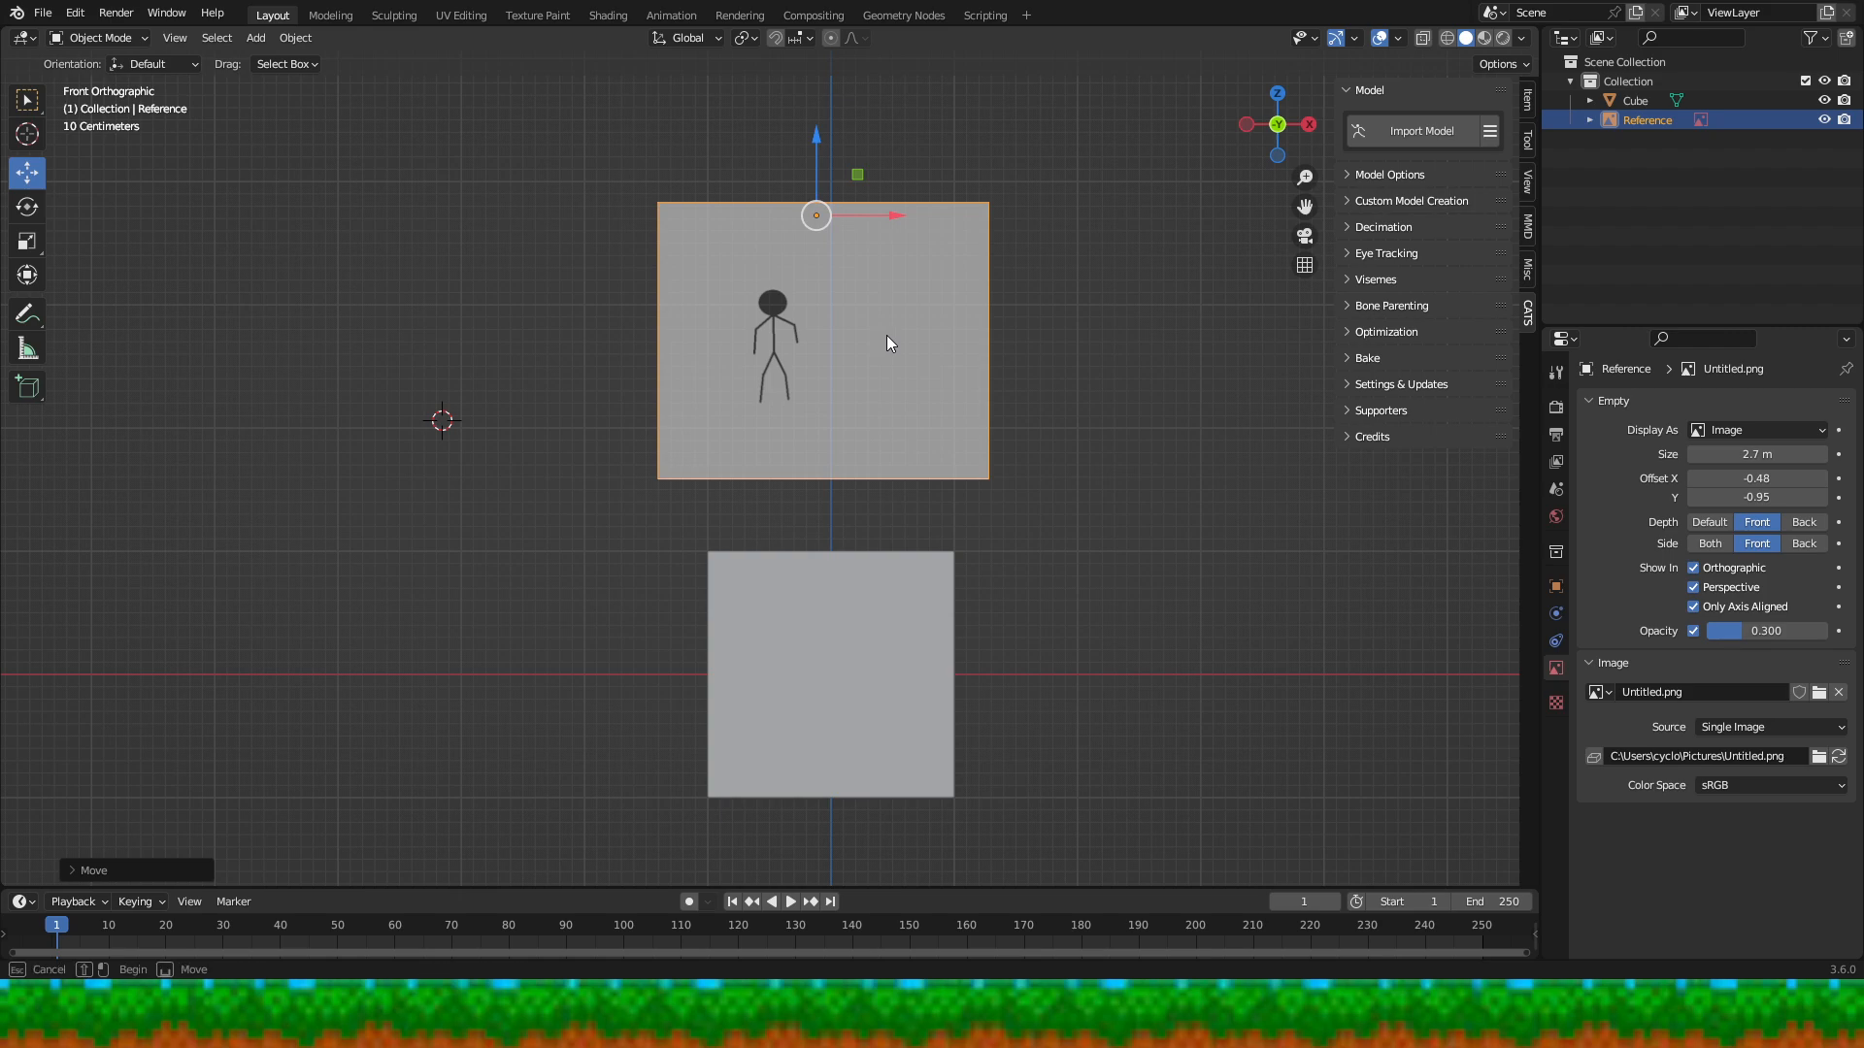
- Try the X-axis constraints while moving the reference image, and place it about 2.2 m lower, overlapping the cube
key("g")
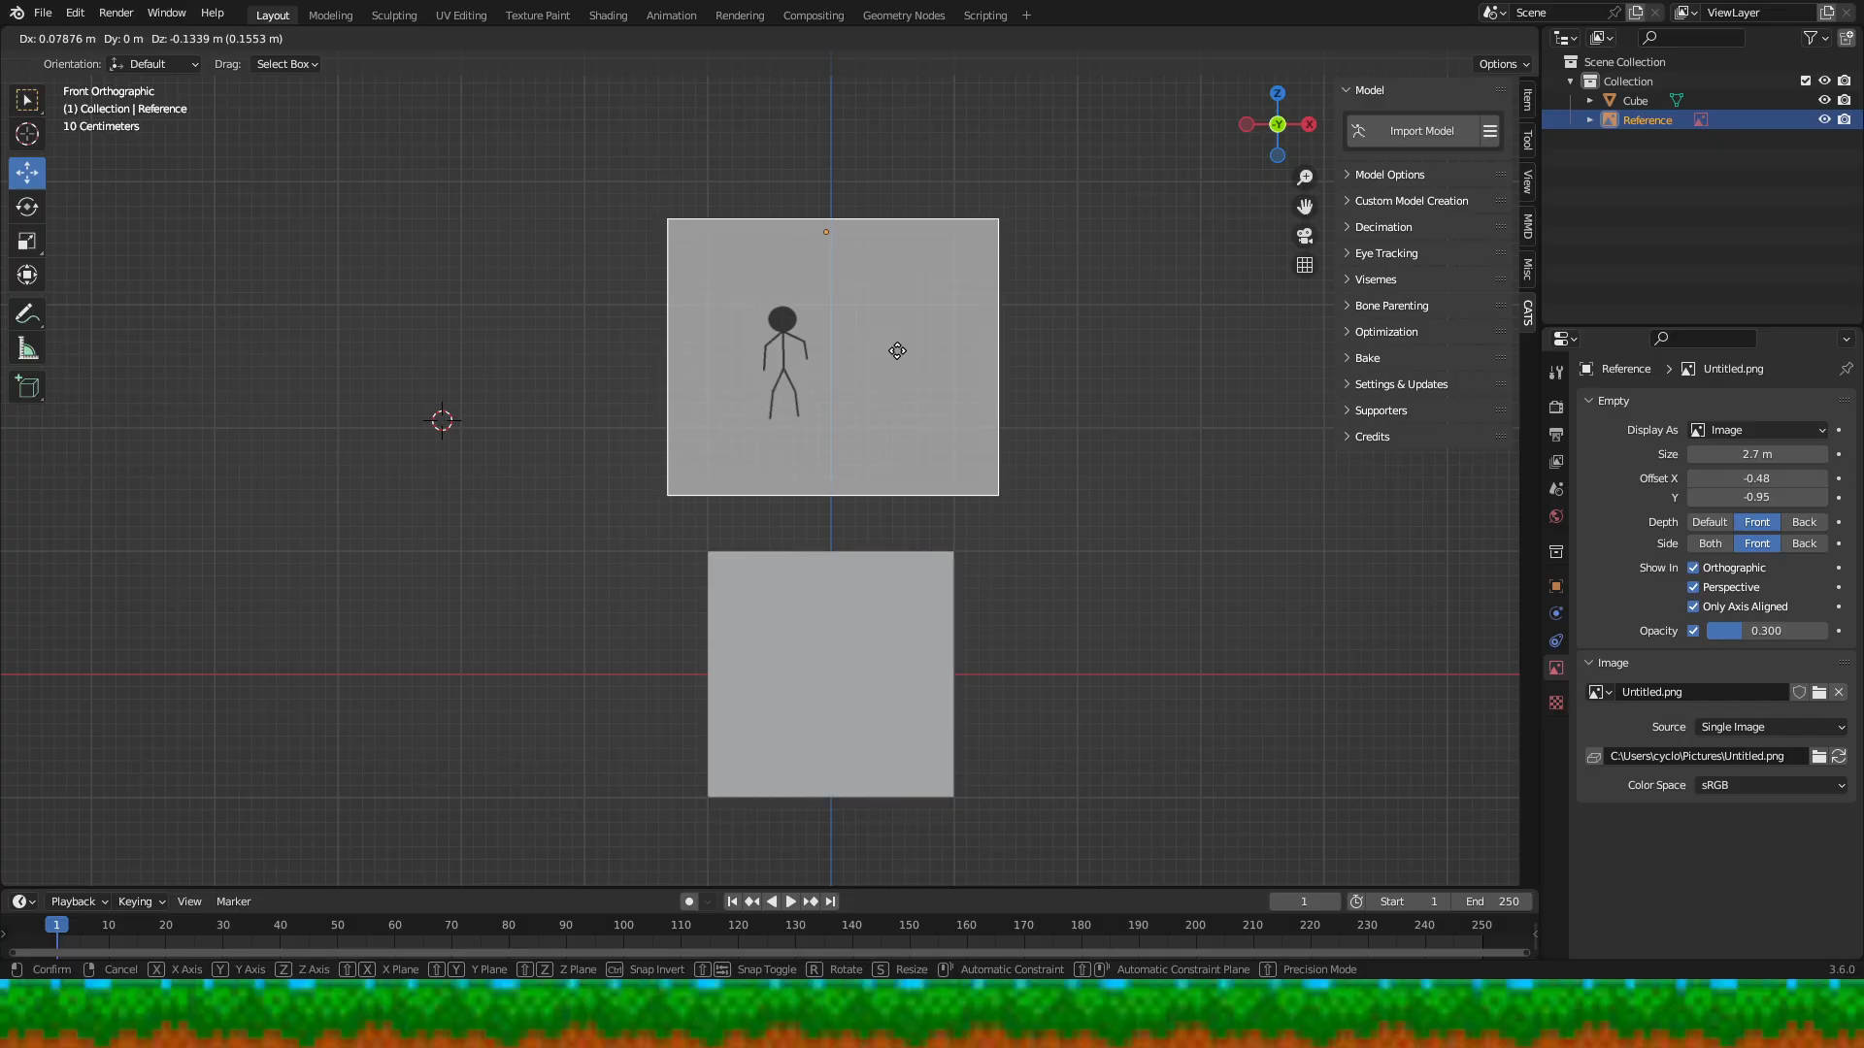
key("x")
key("x")
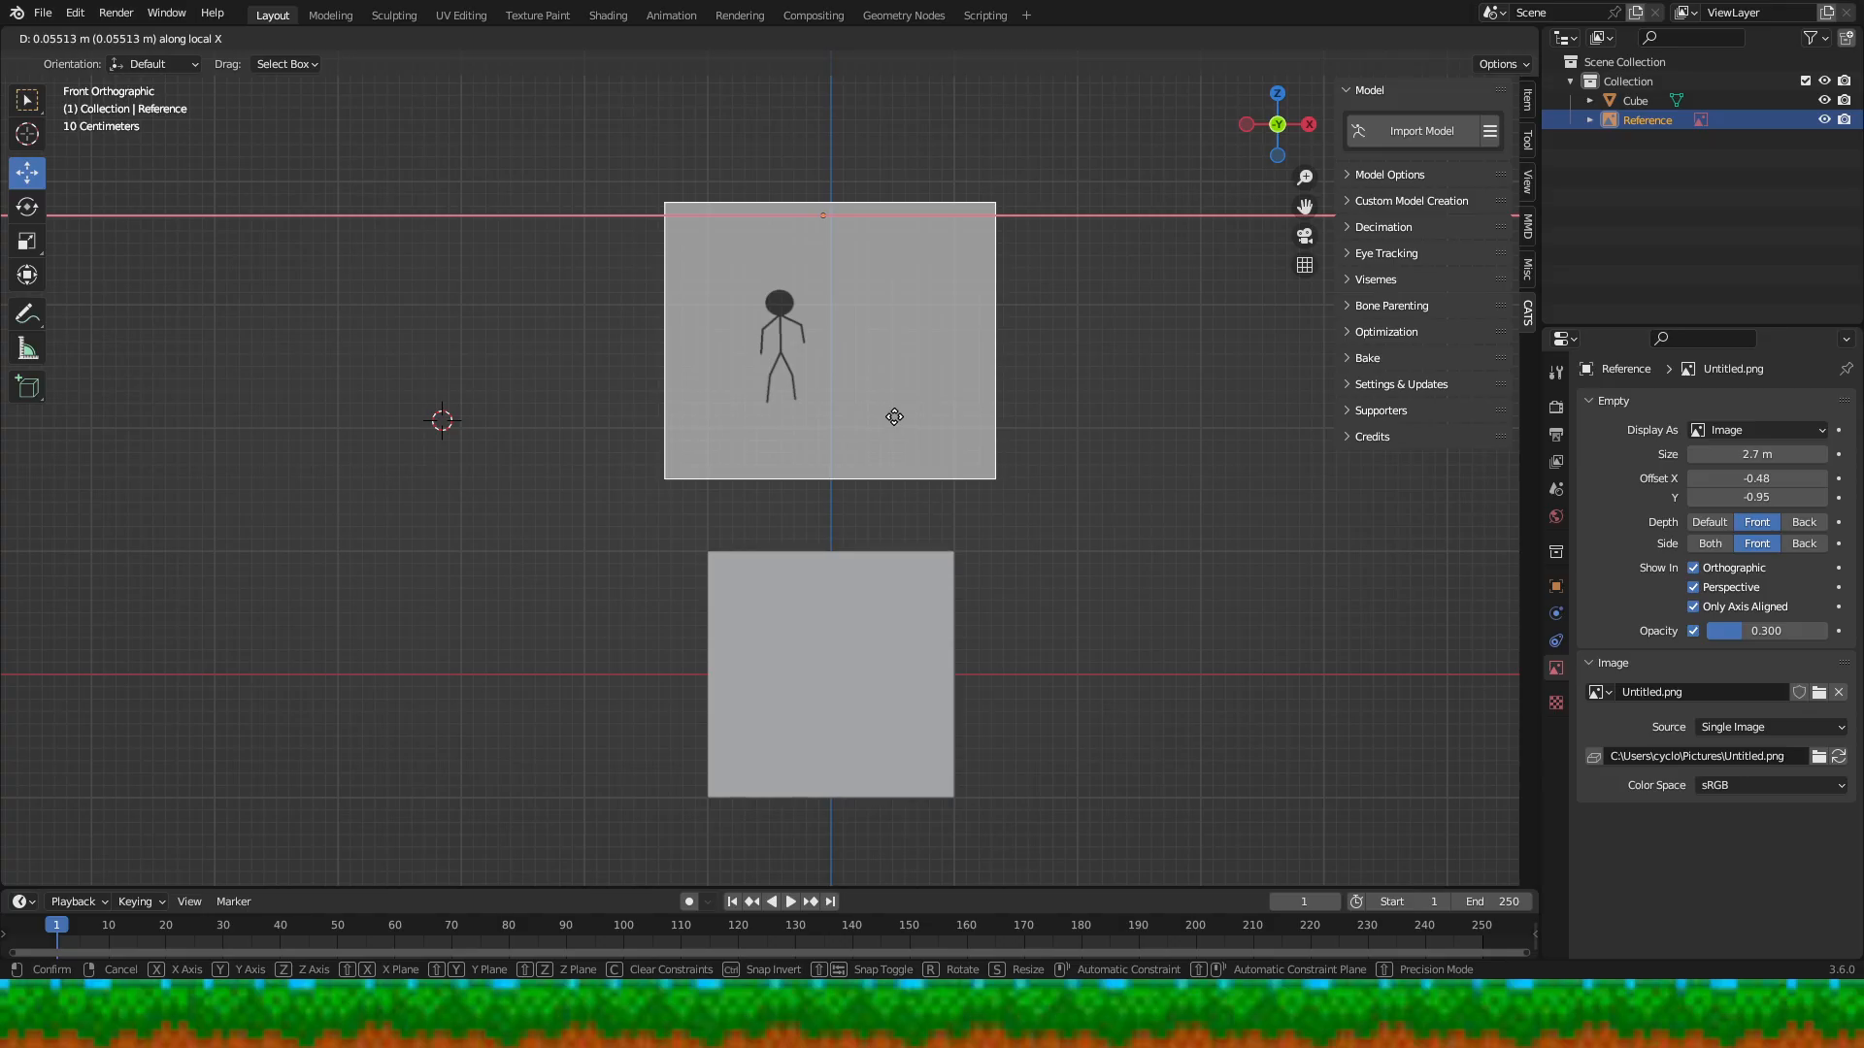
key("x")
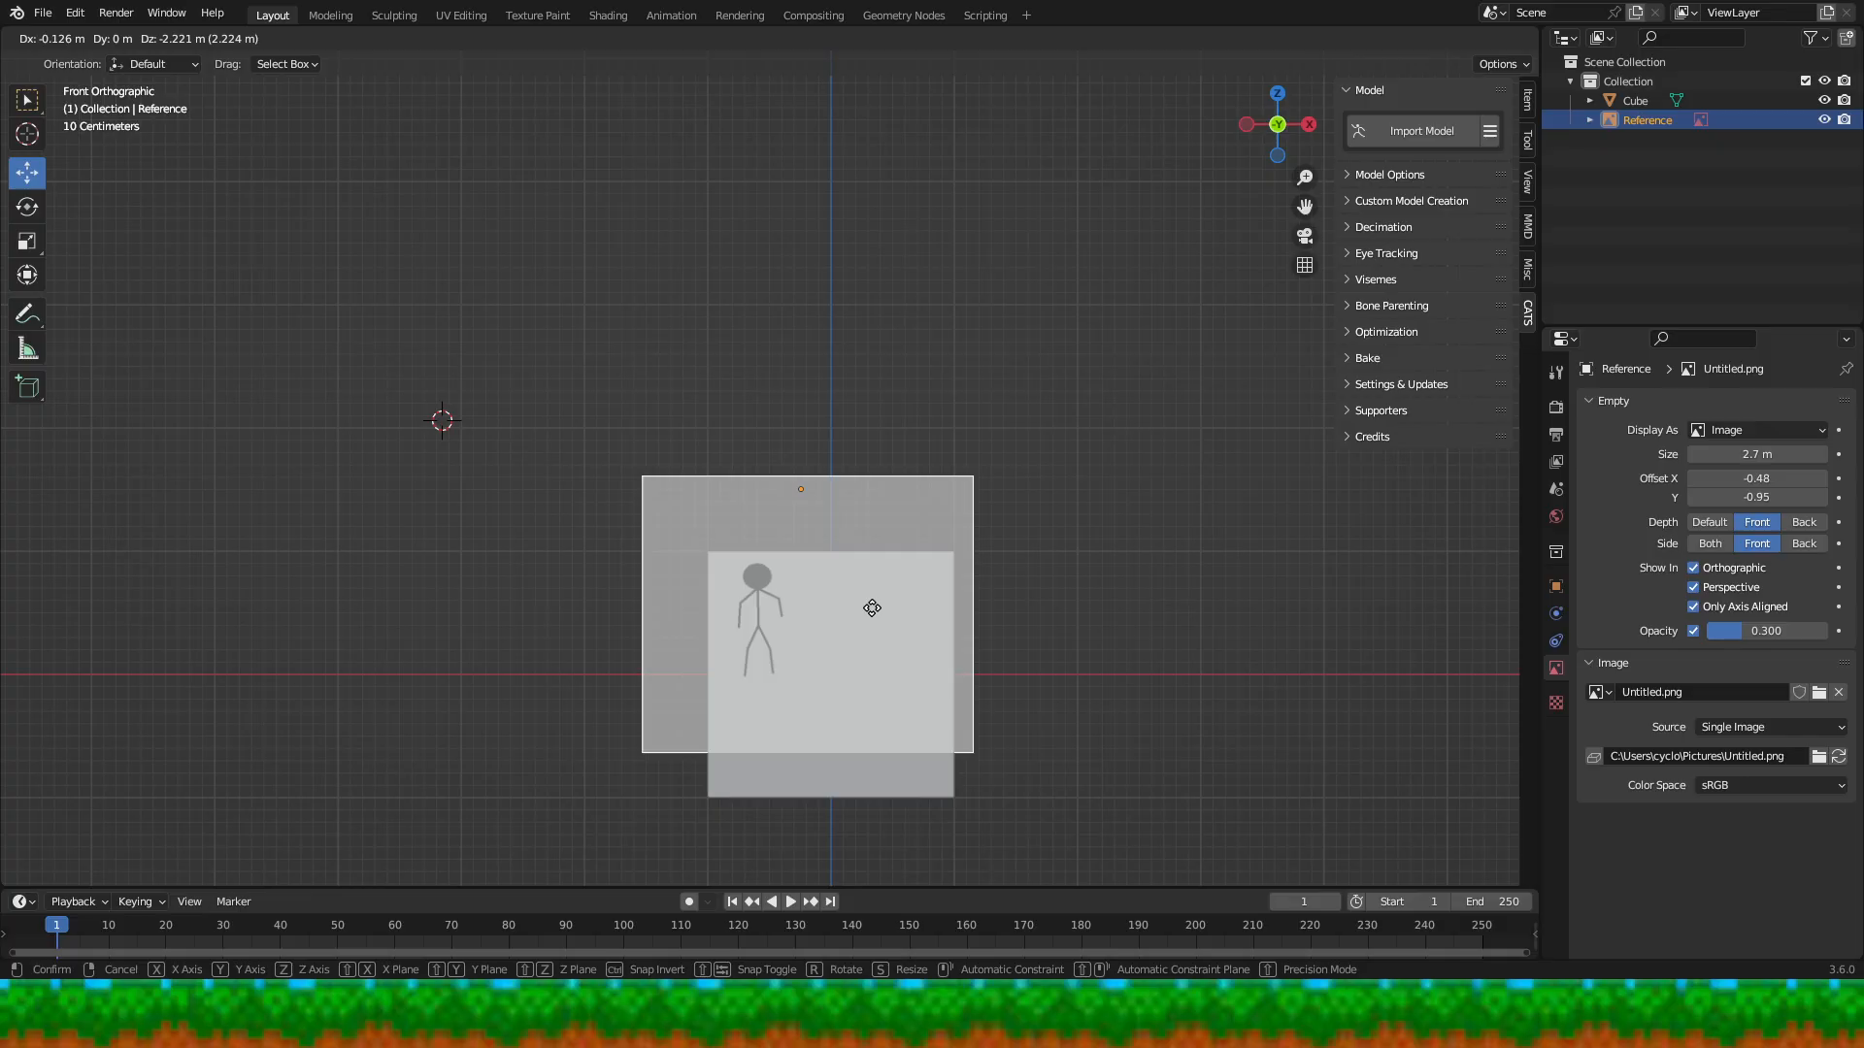
left_click(872, 607)
scroll(859, 674, "up", 4)
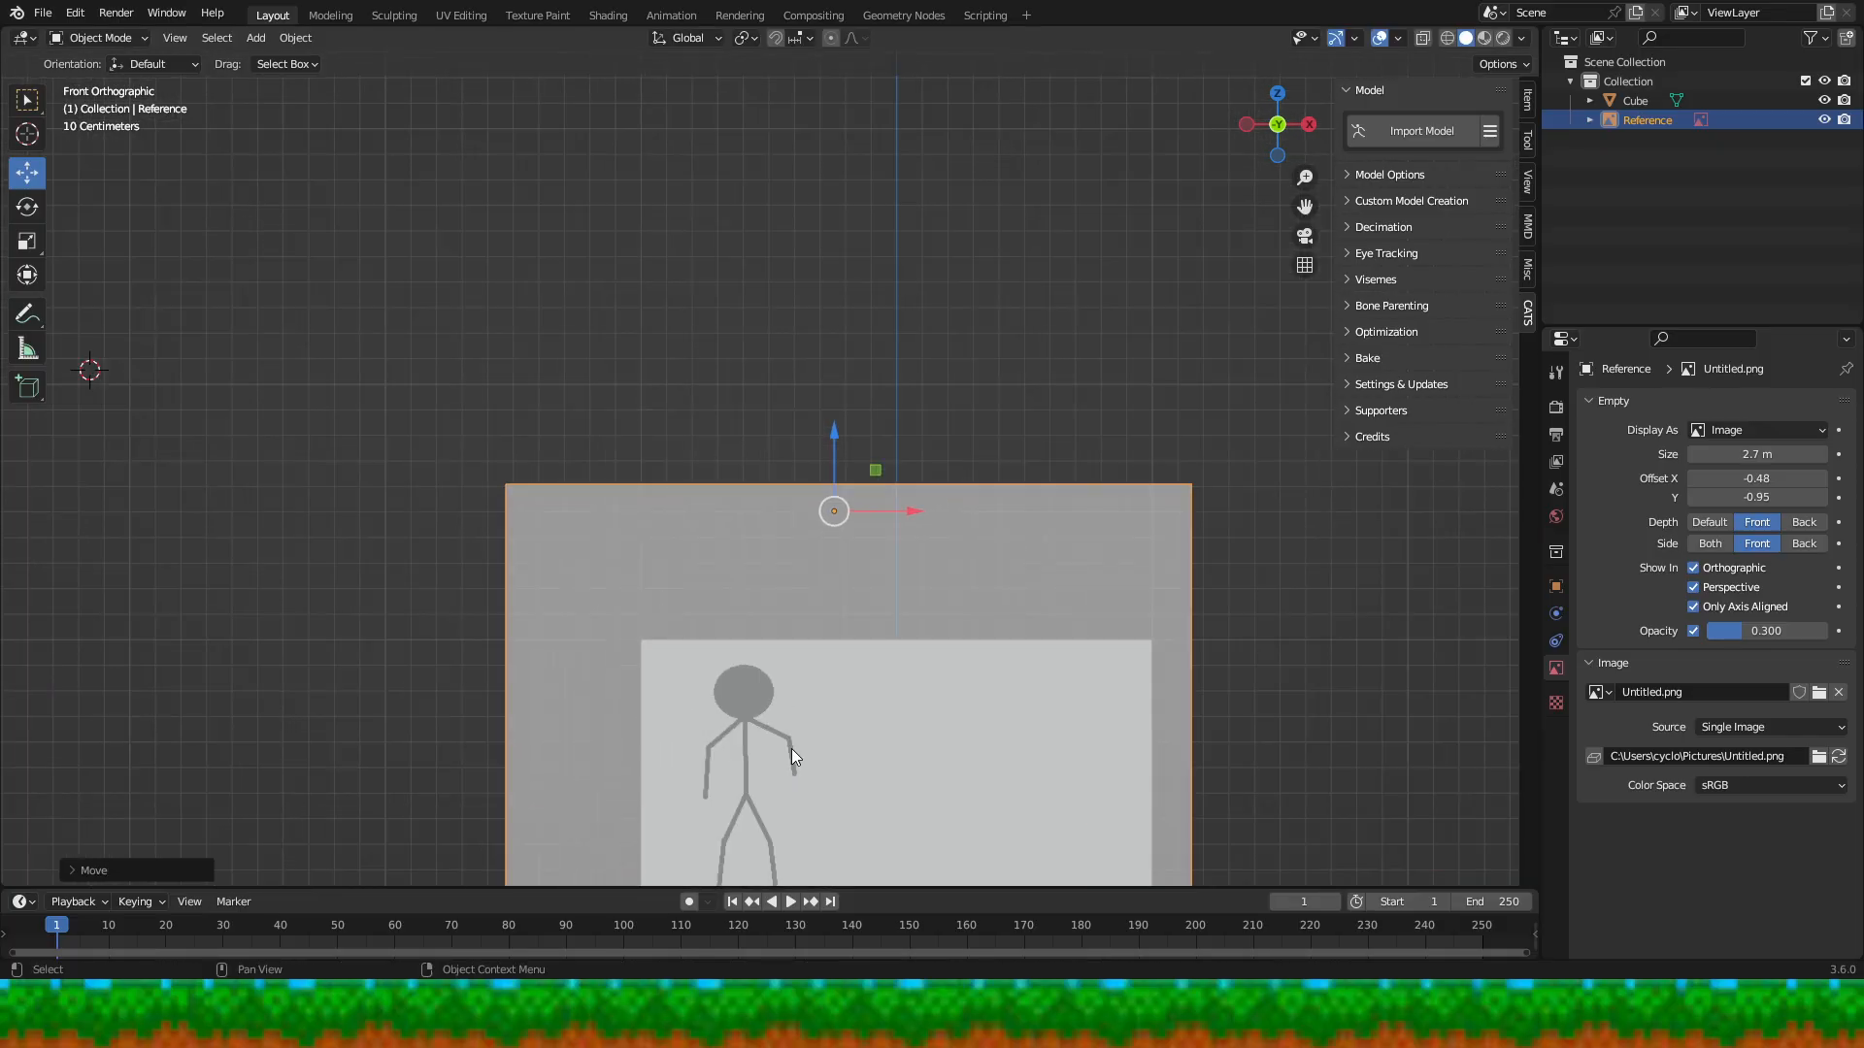
scroll(854, 476, "up", 4)
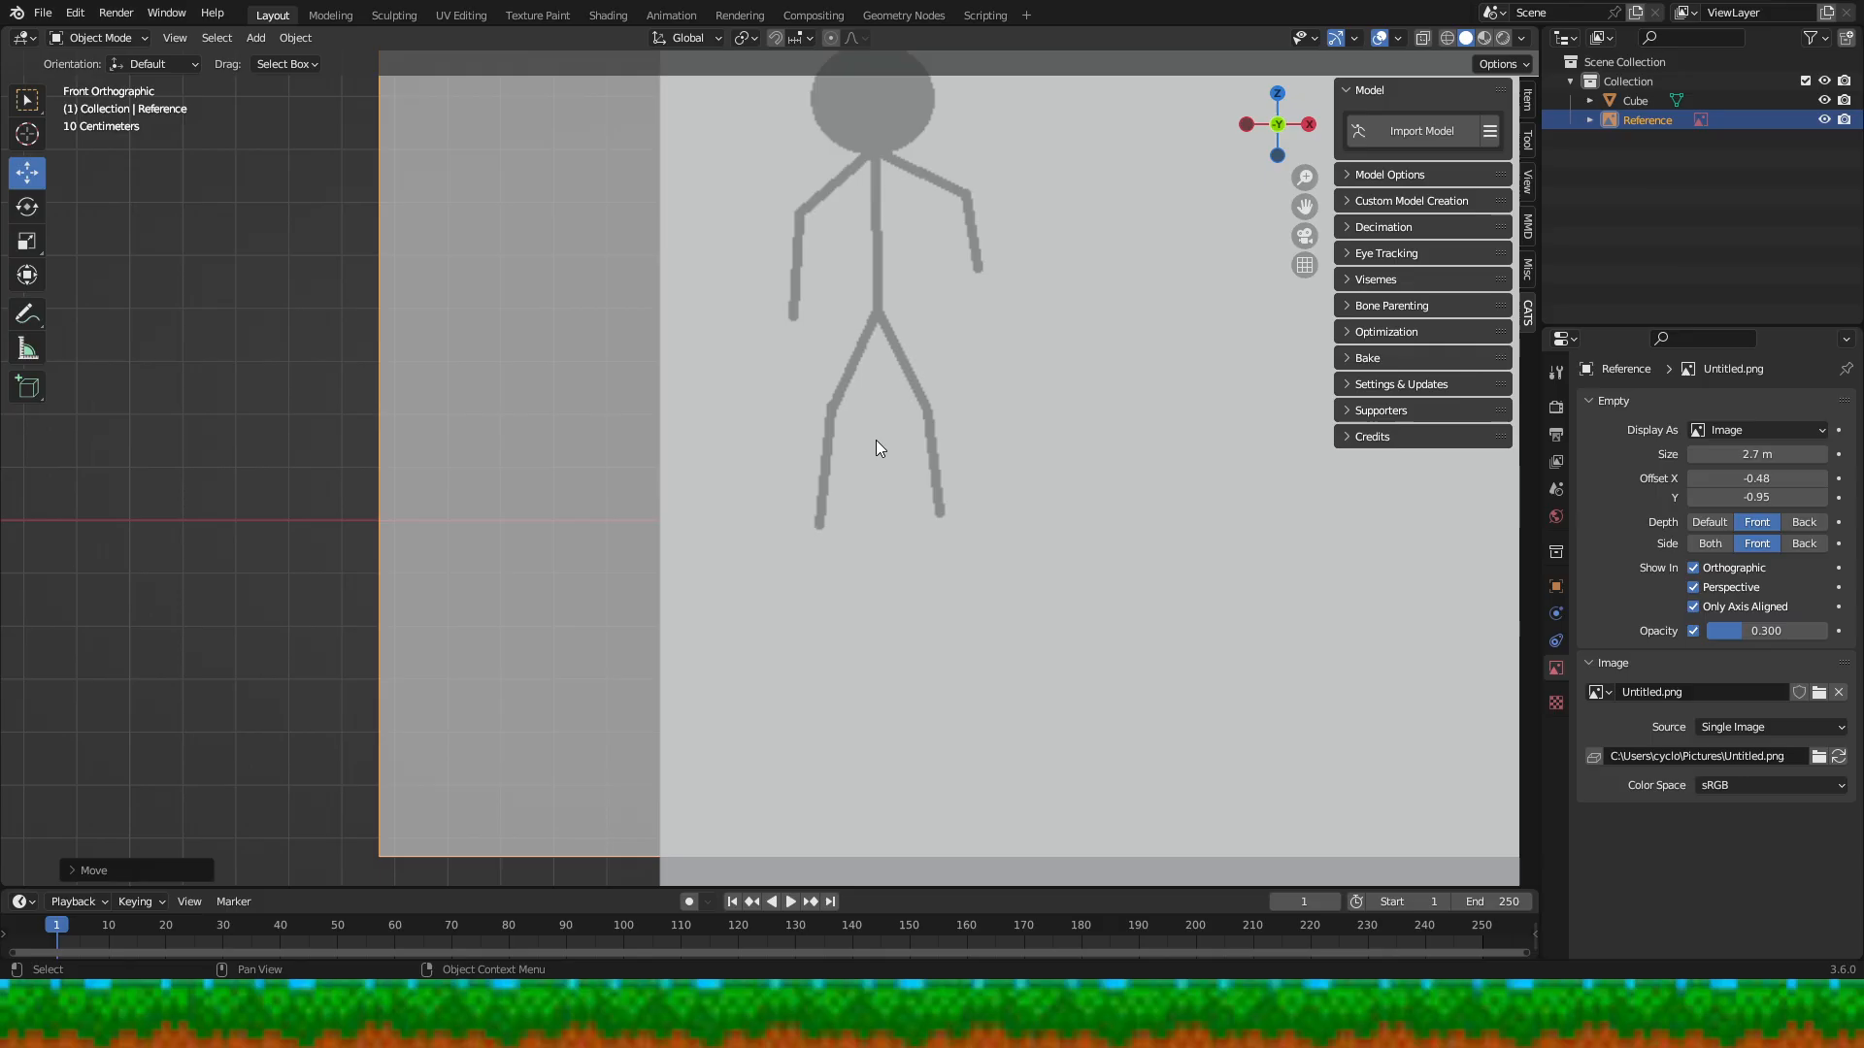
scroll(876, 442, "up", 1)
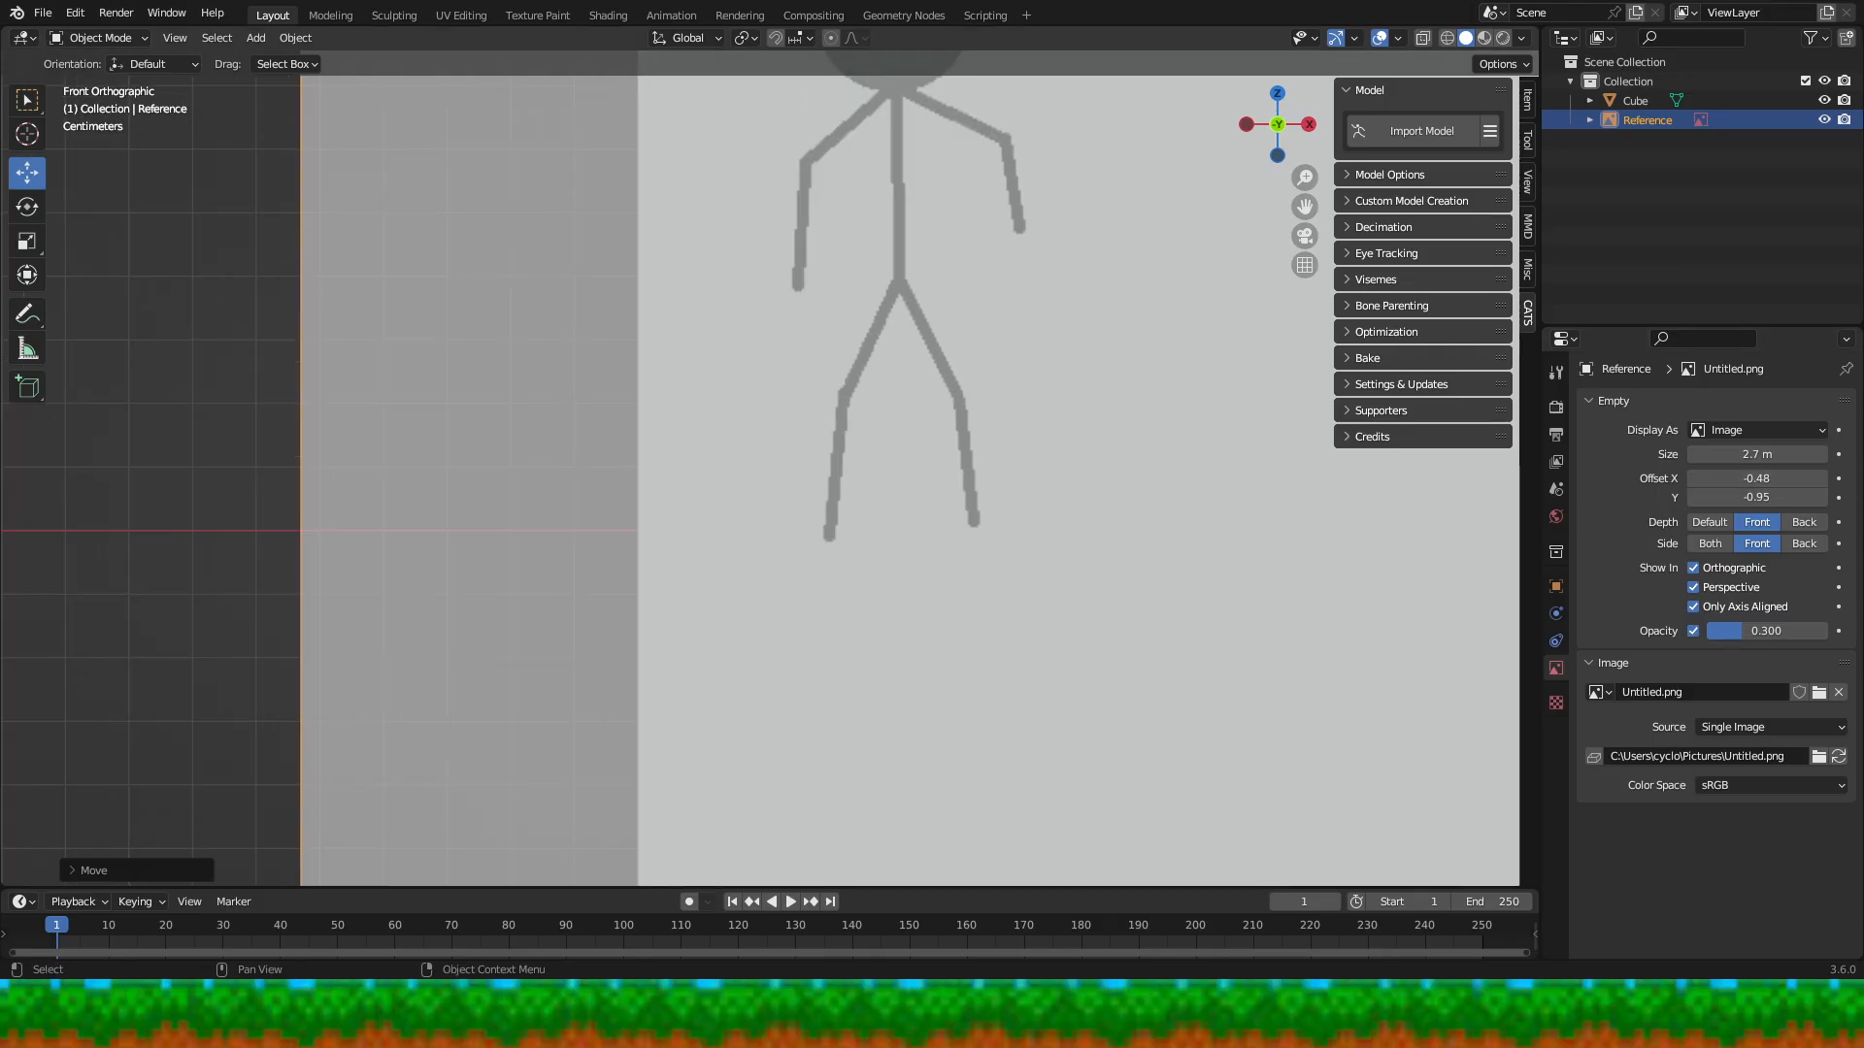
key("KP_Decimal")
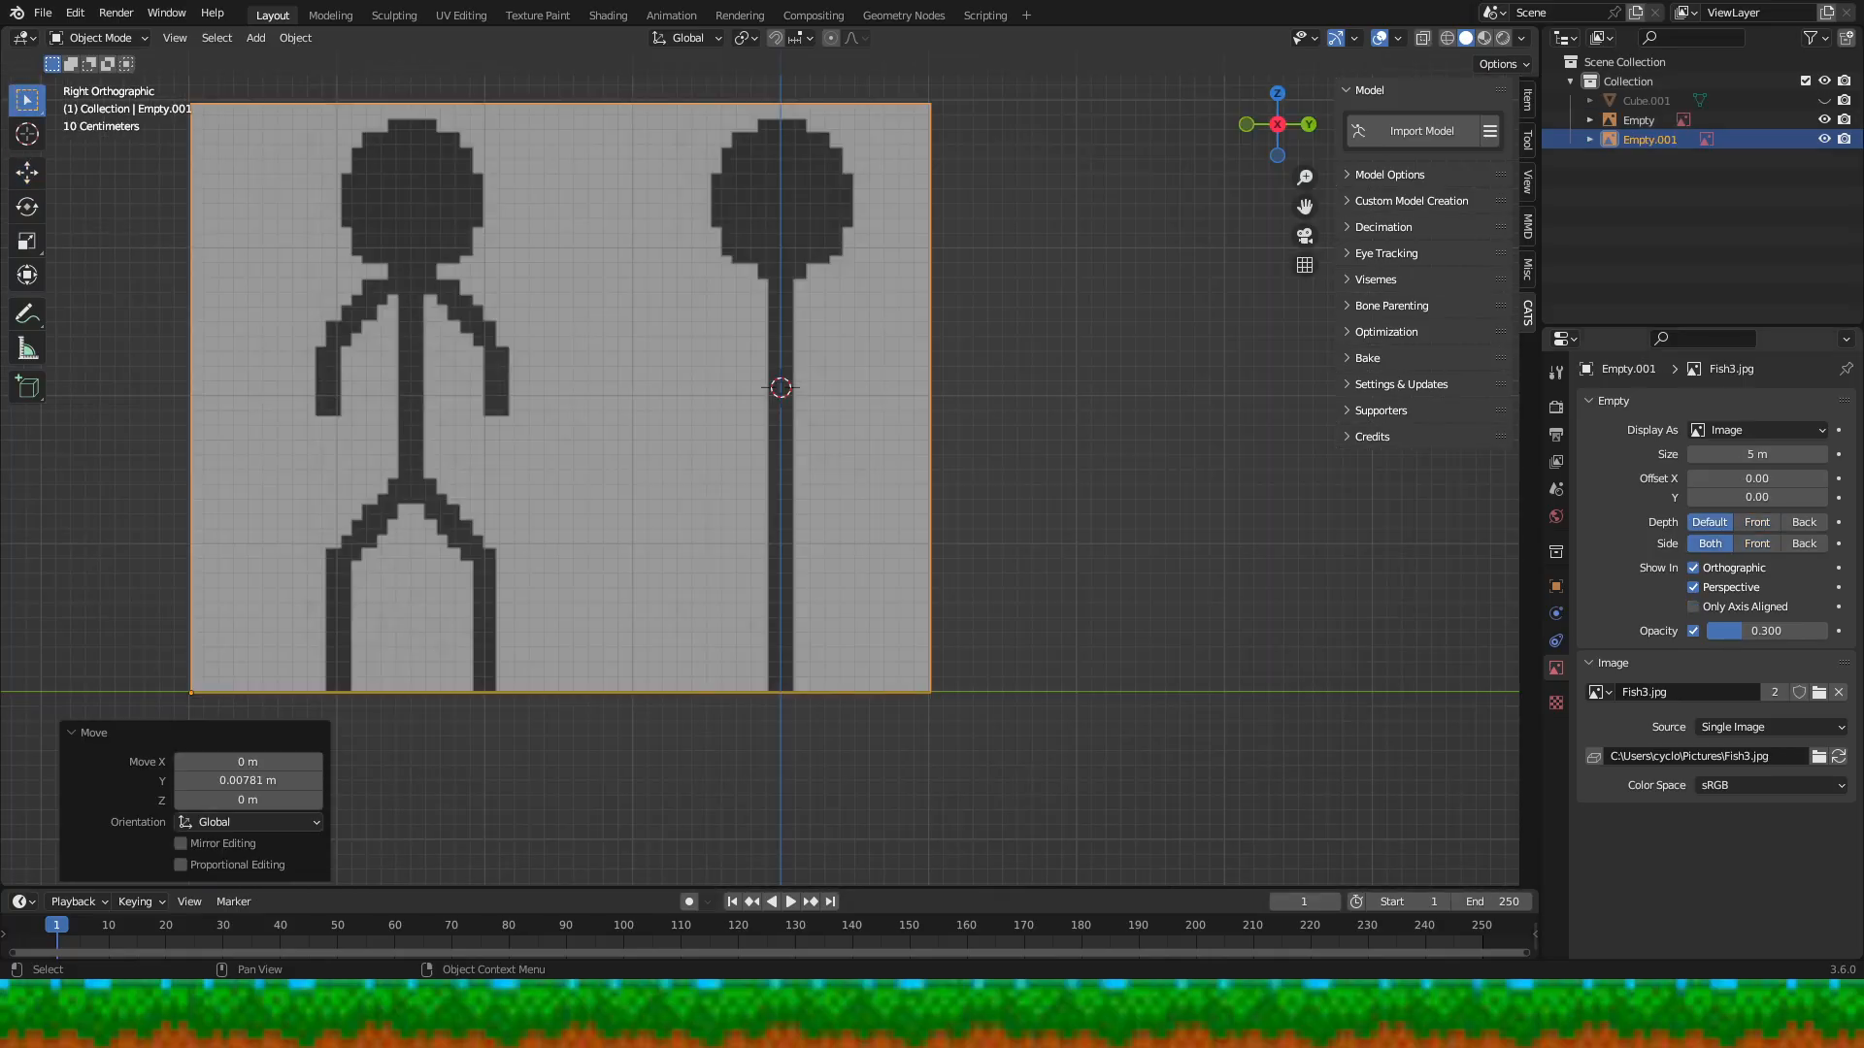
- Unhide Cube.001 in the scene with the front and side reference images
left_click_drag(1268, 115, 1283, 144)
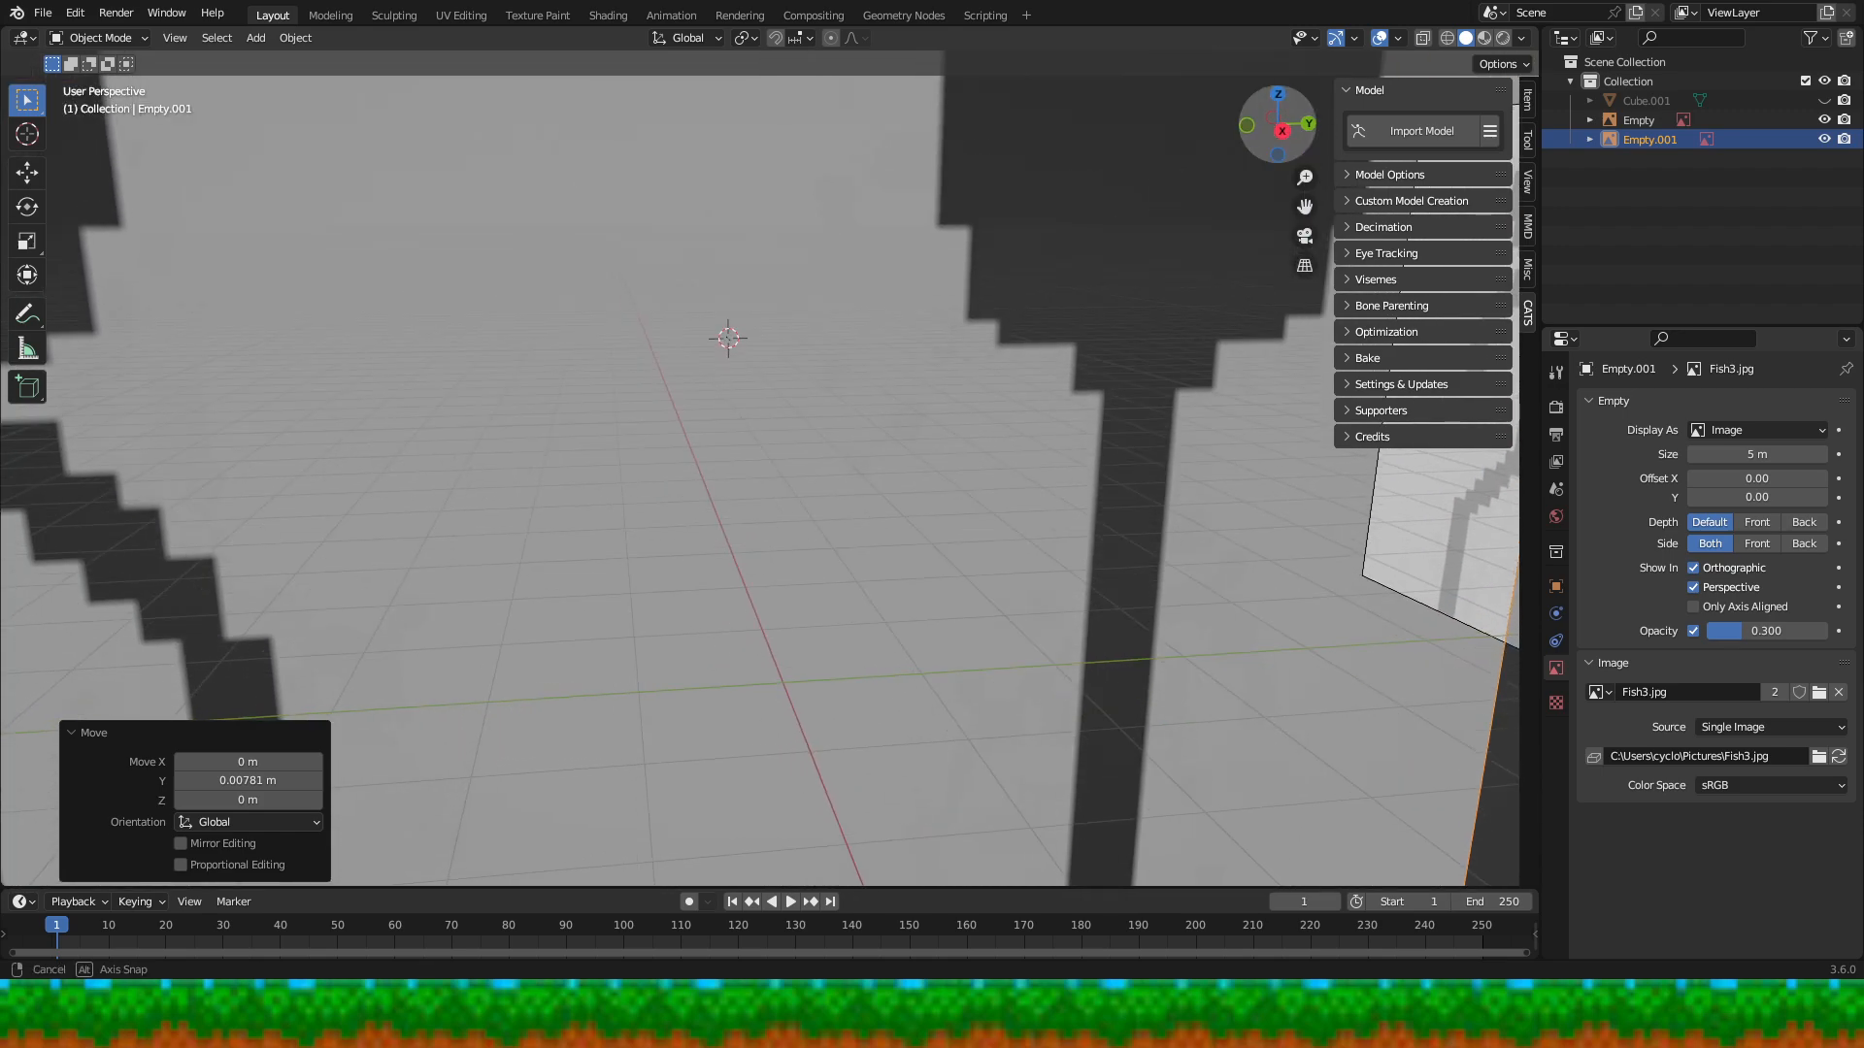
scroll(1197, 207, "down", 2)
scroll(1197, 206, "down", 3)
scroll(1093, 336, "up", 2)
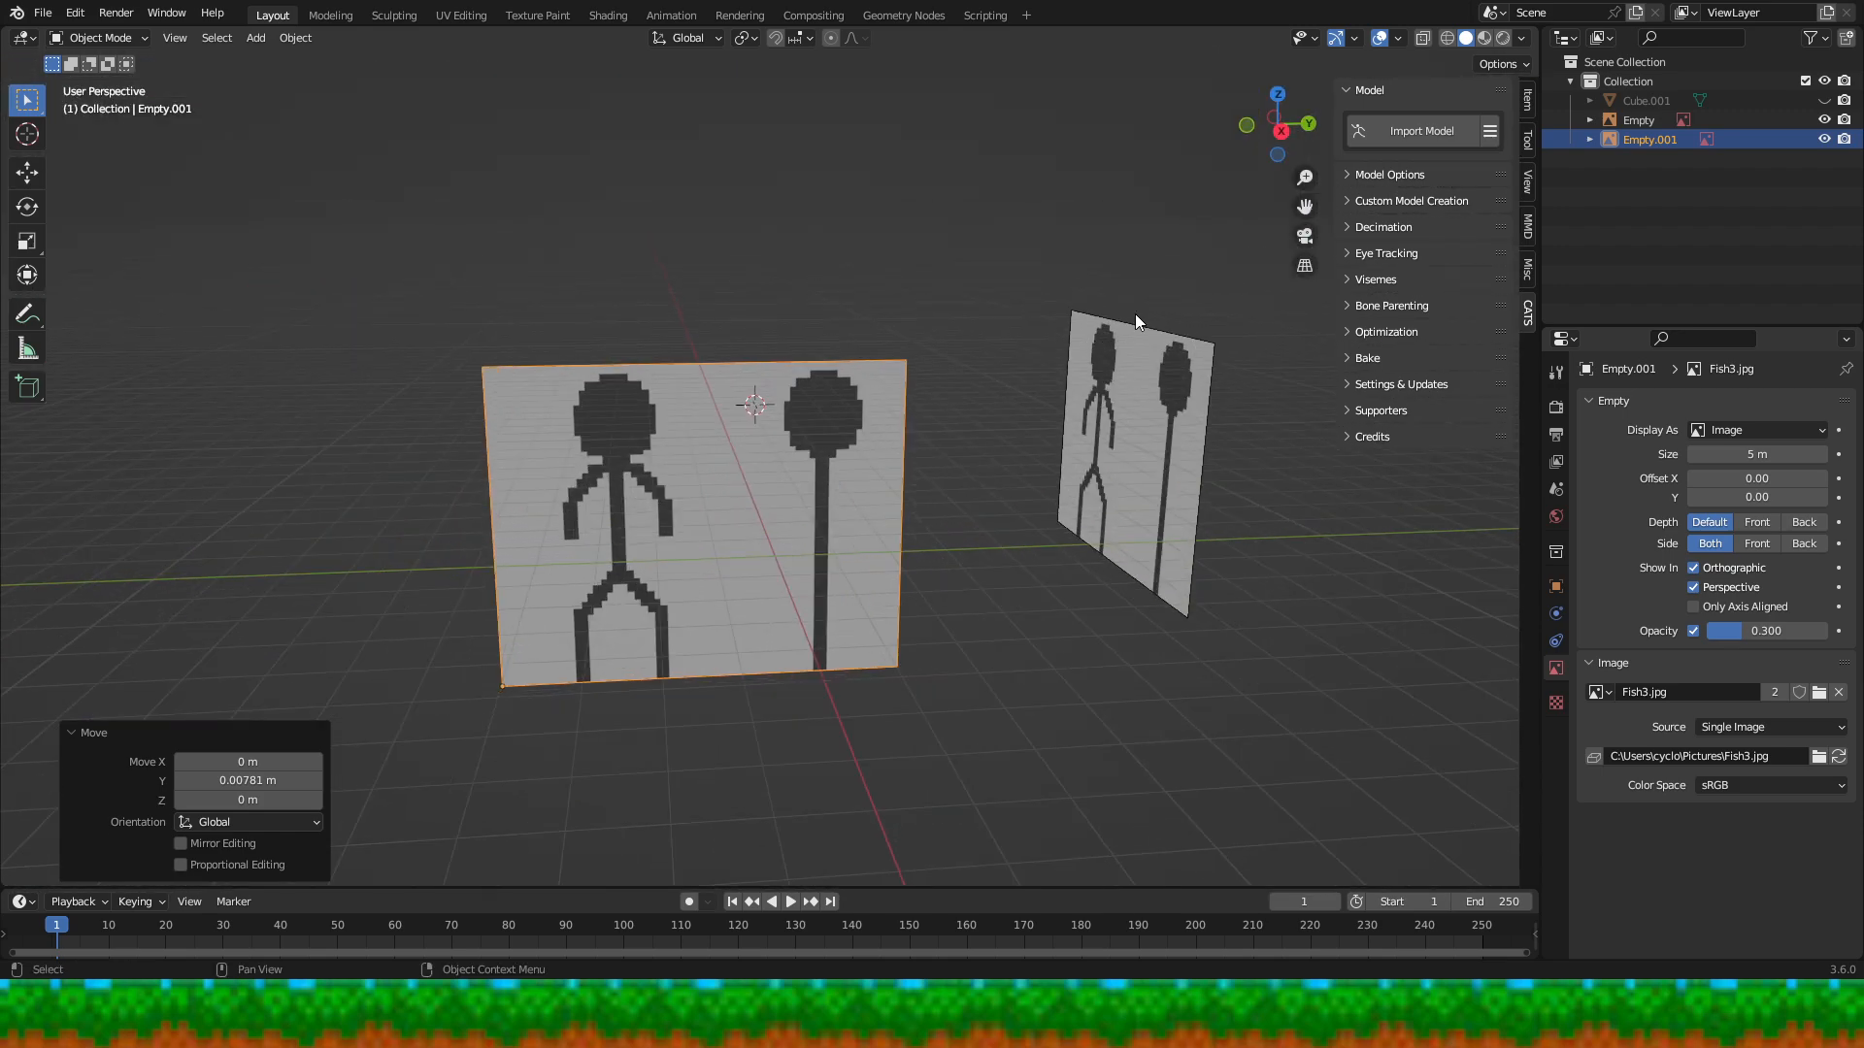
left_click_drag(1254, 143, 1305, 148)
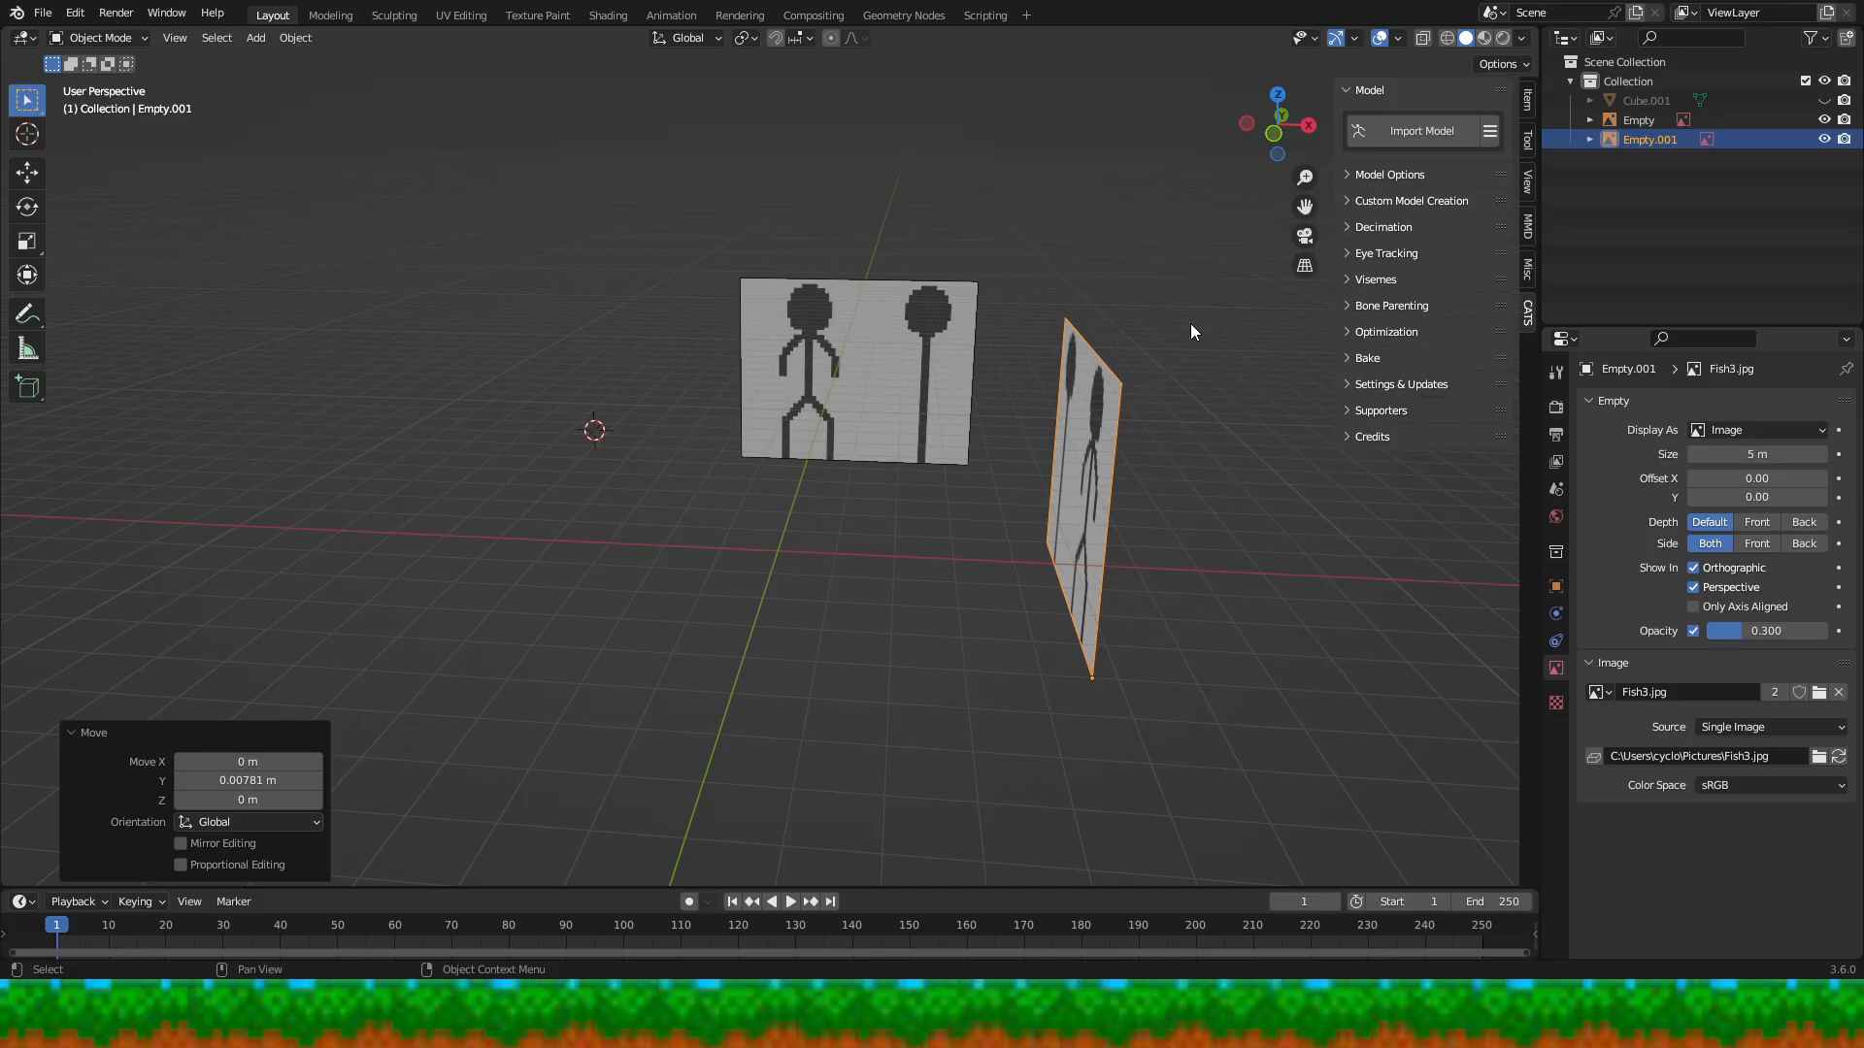
middle_click_drag(1192, 338, 1153, 423, "shift")
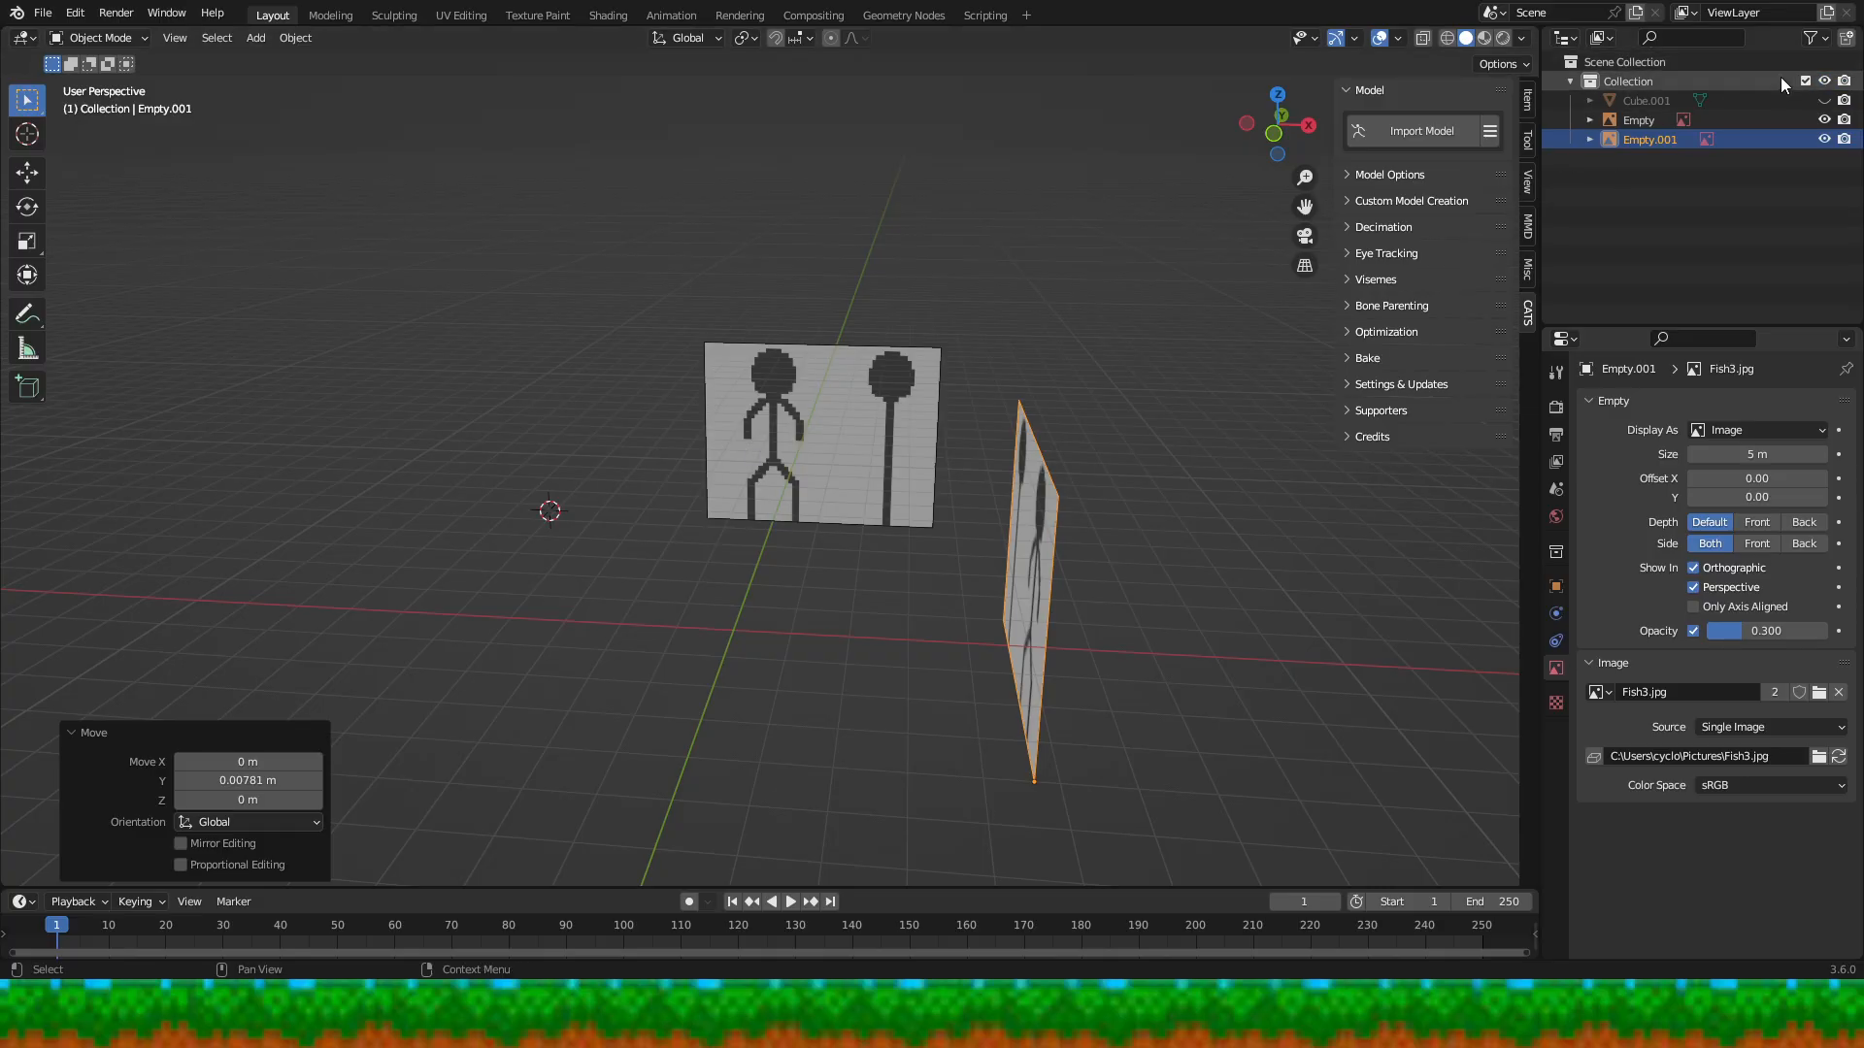
left_click(1824, 100)
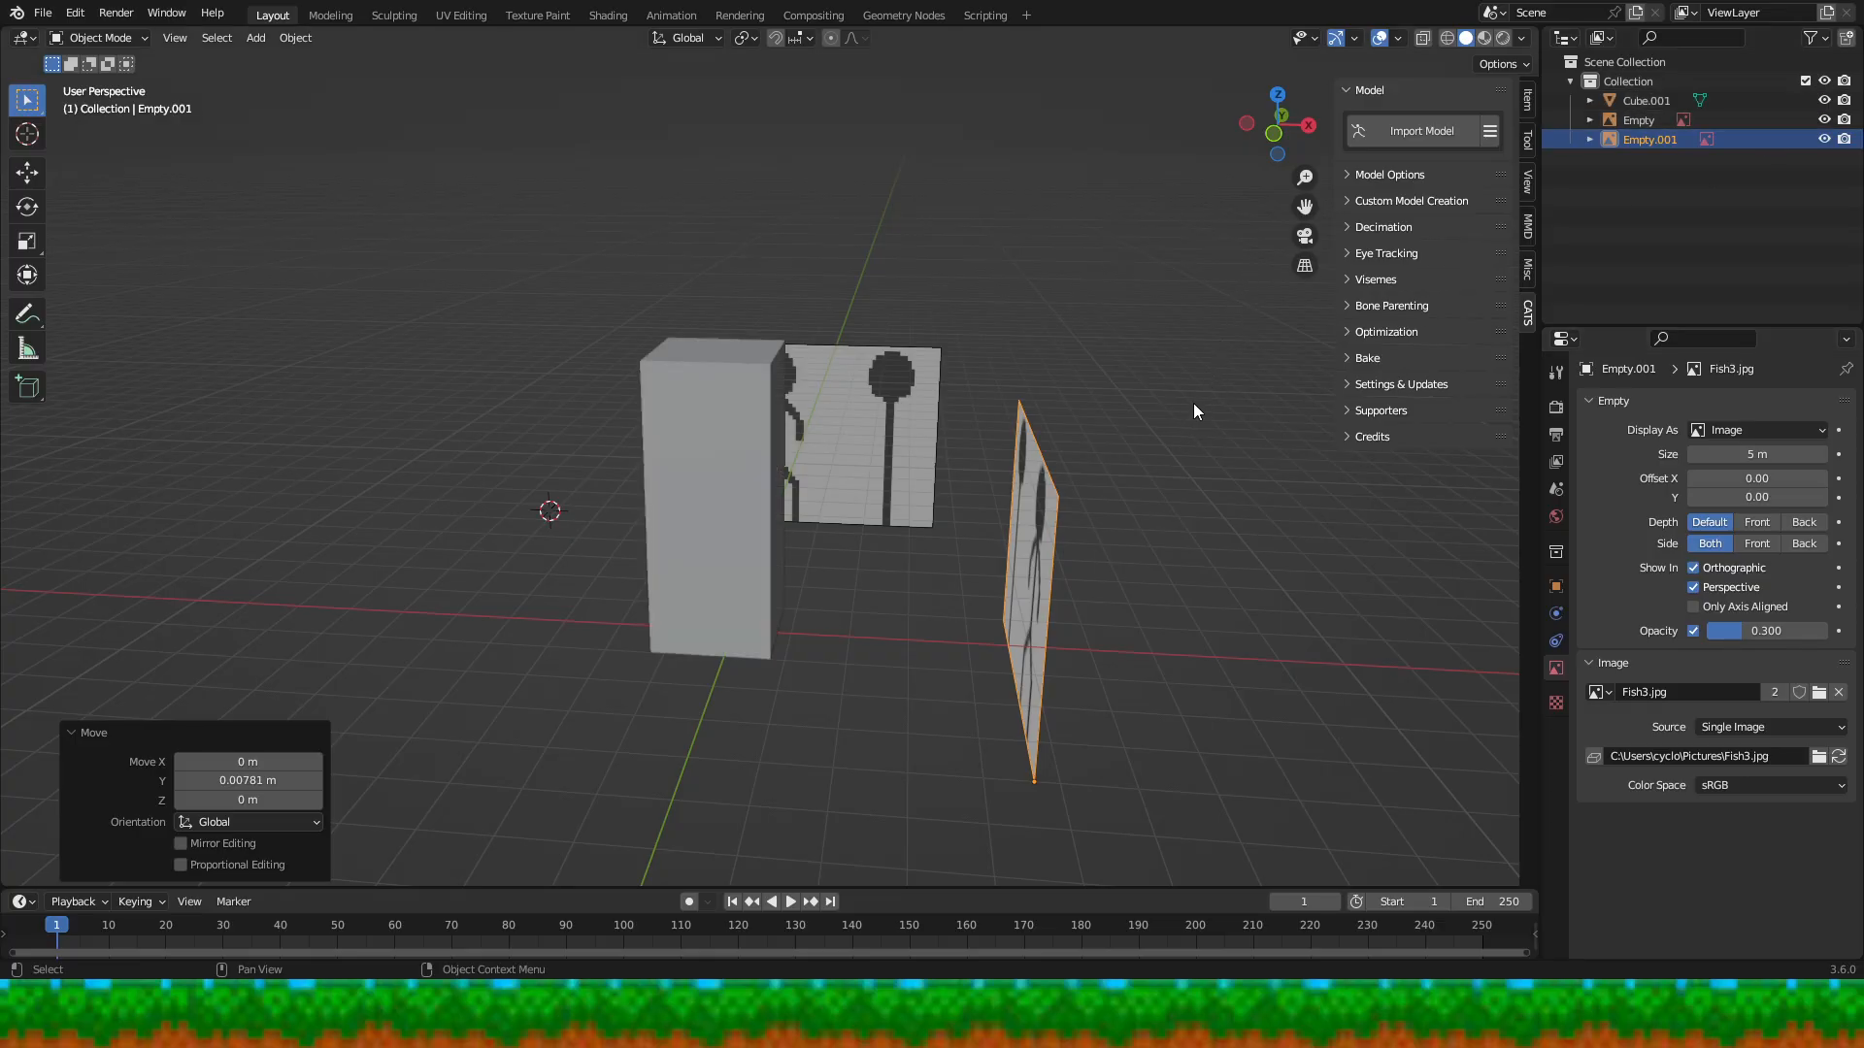
- Duplicate the side reference image and try the global and local Y-axis constraints while moving the copy
left_click_drag(1254, 143, 980, 150)
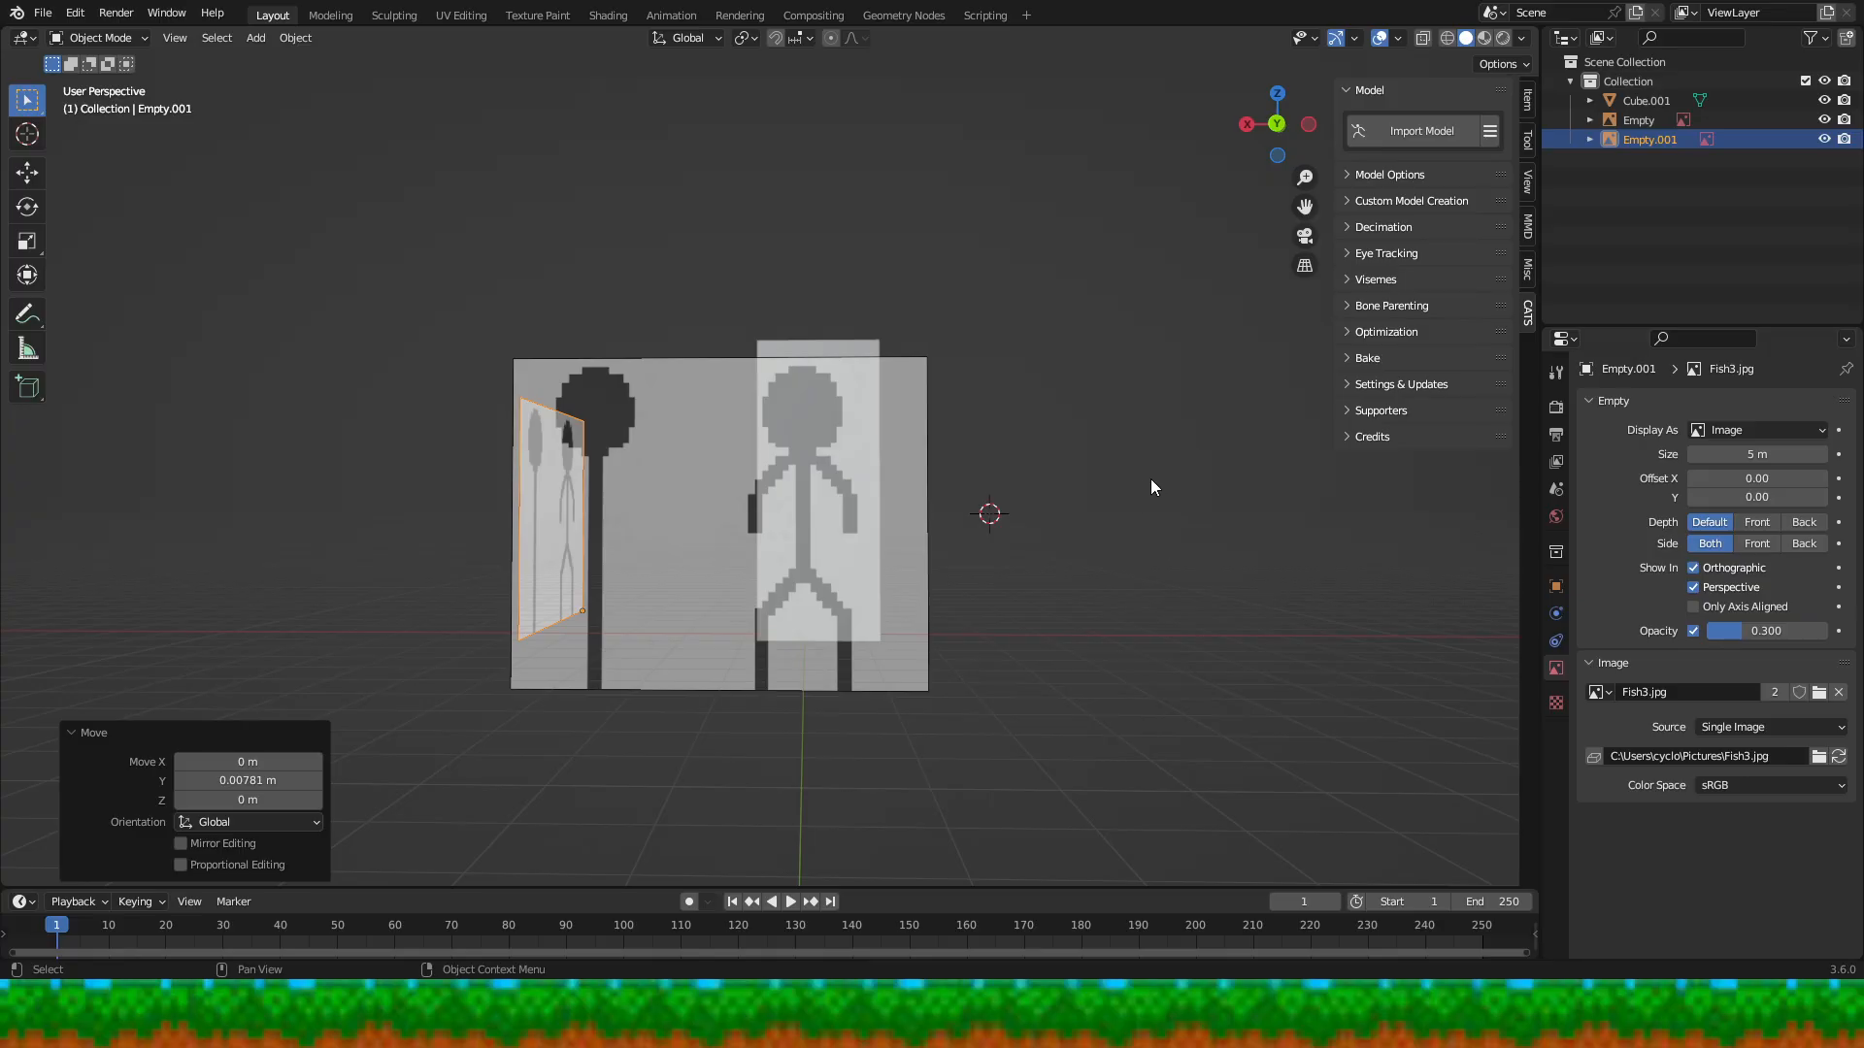
left_click_drag(1254, 146, 1165, 204)
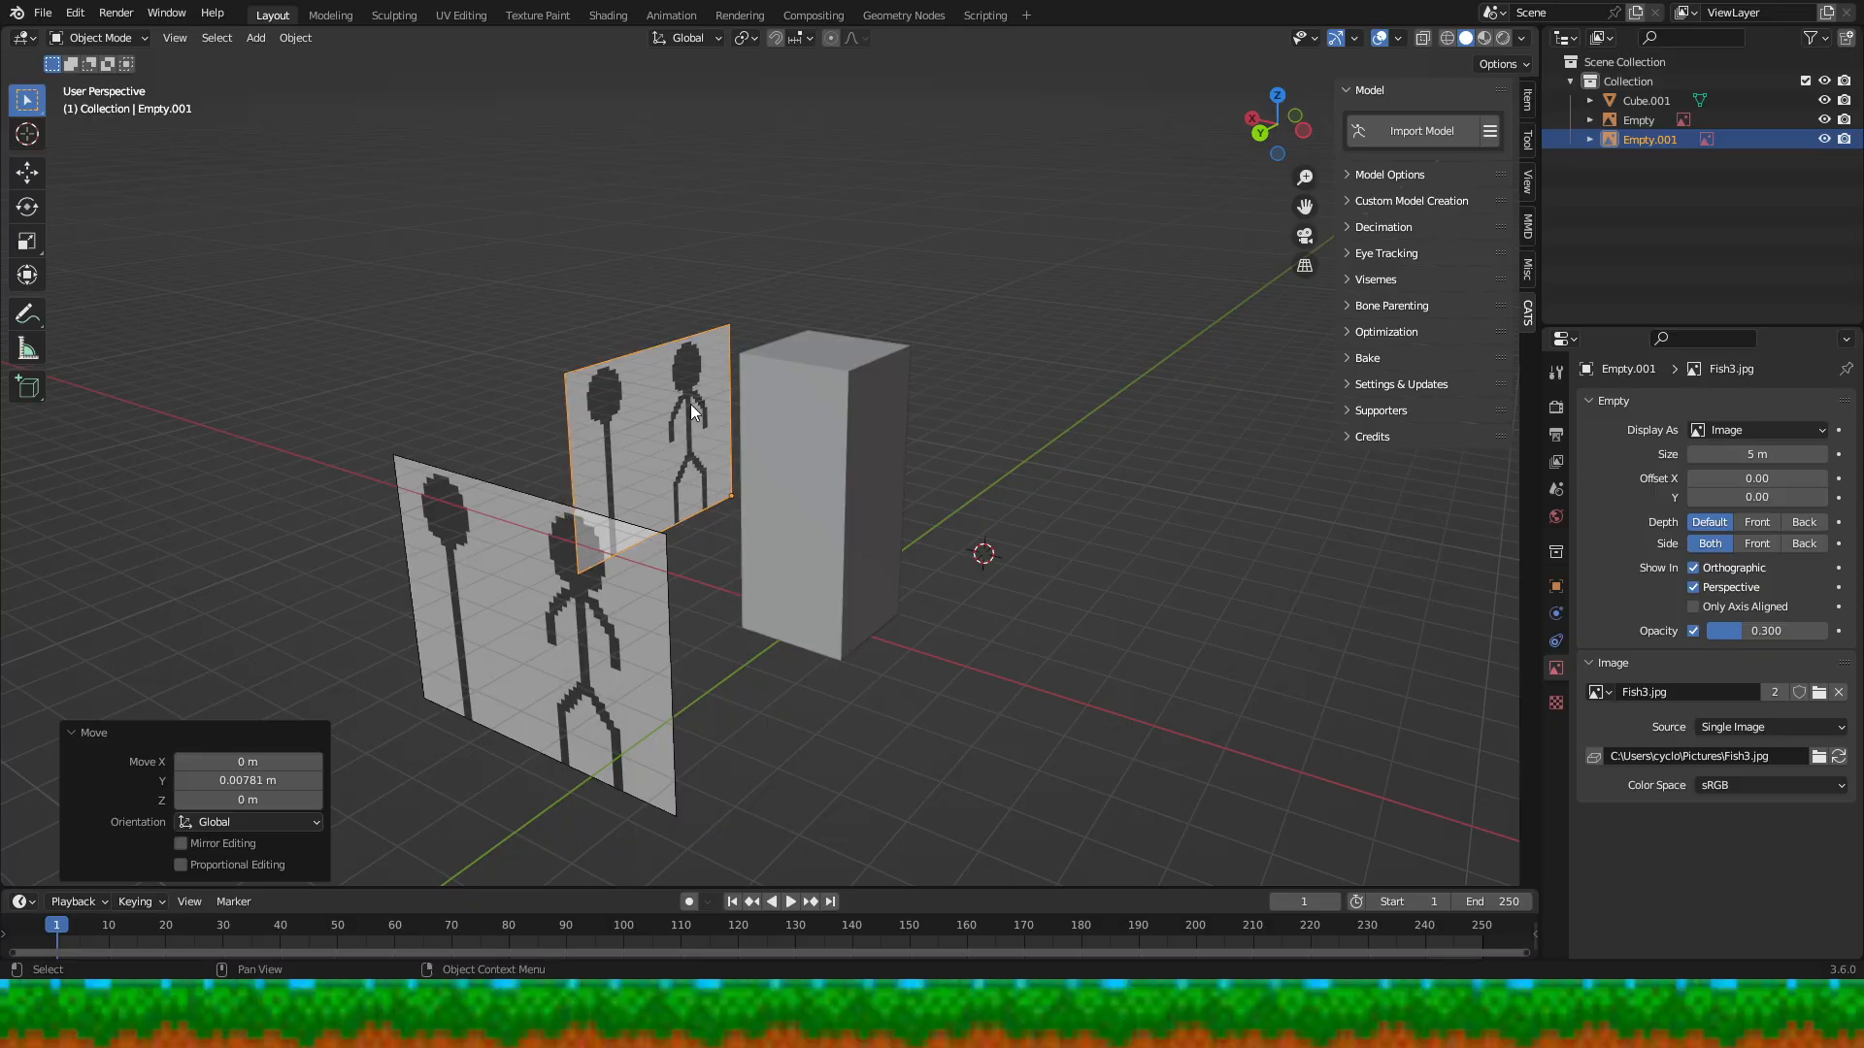
key("shift+d")
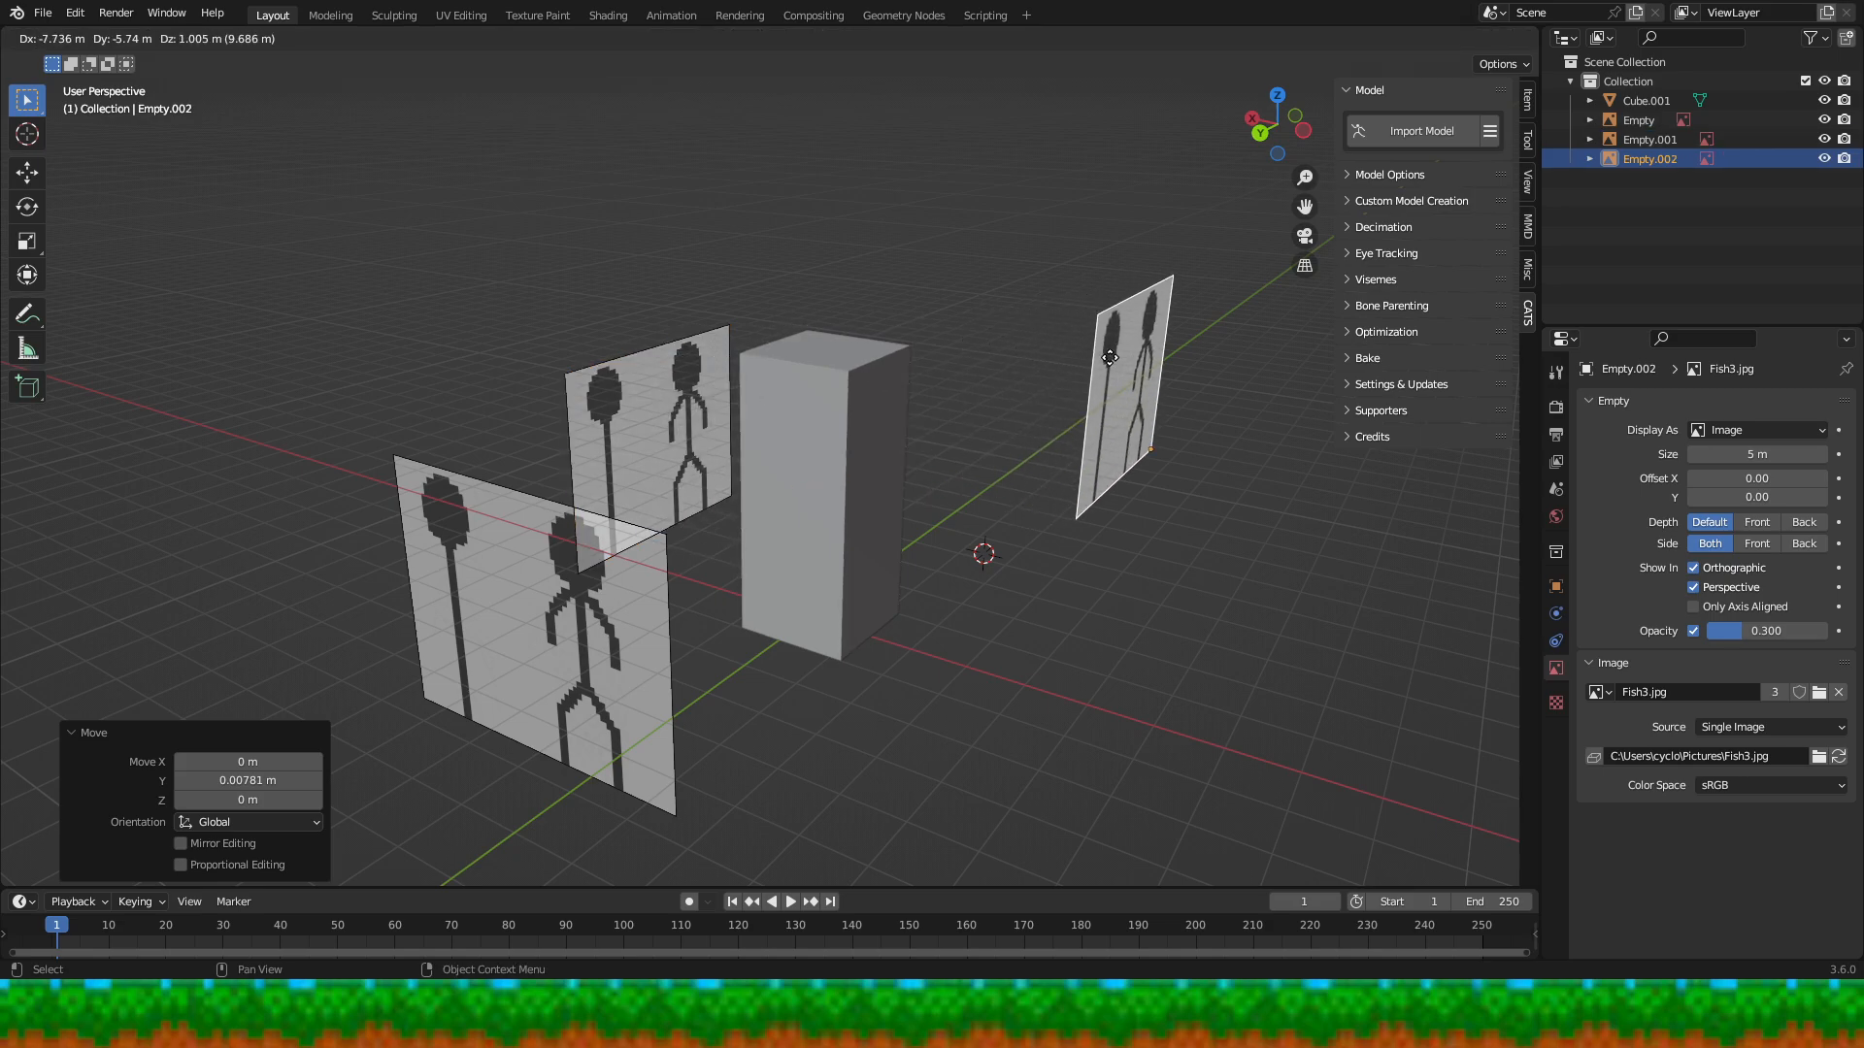
key("y")
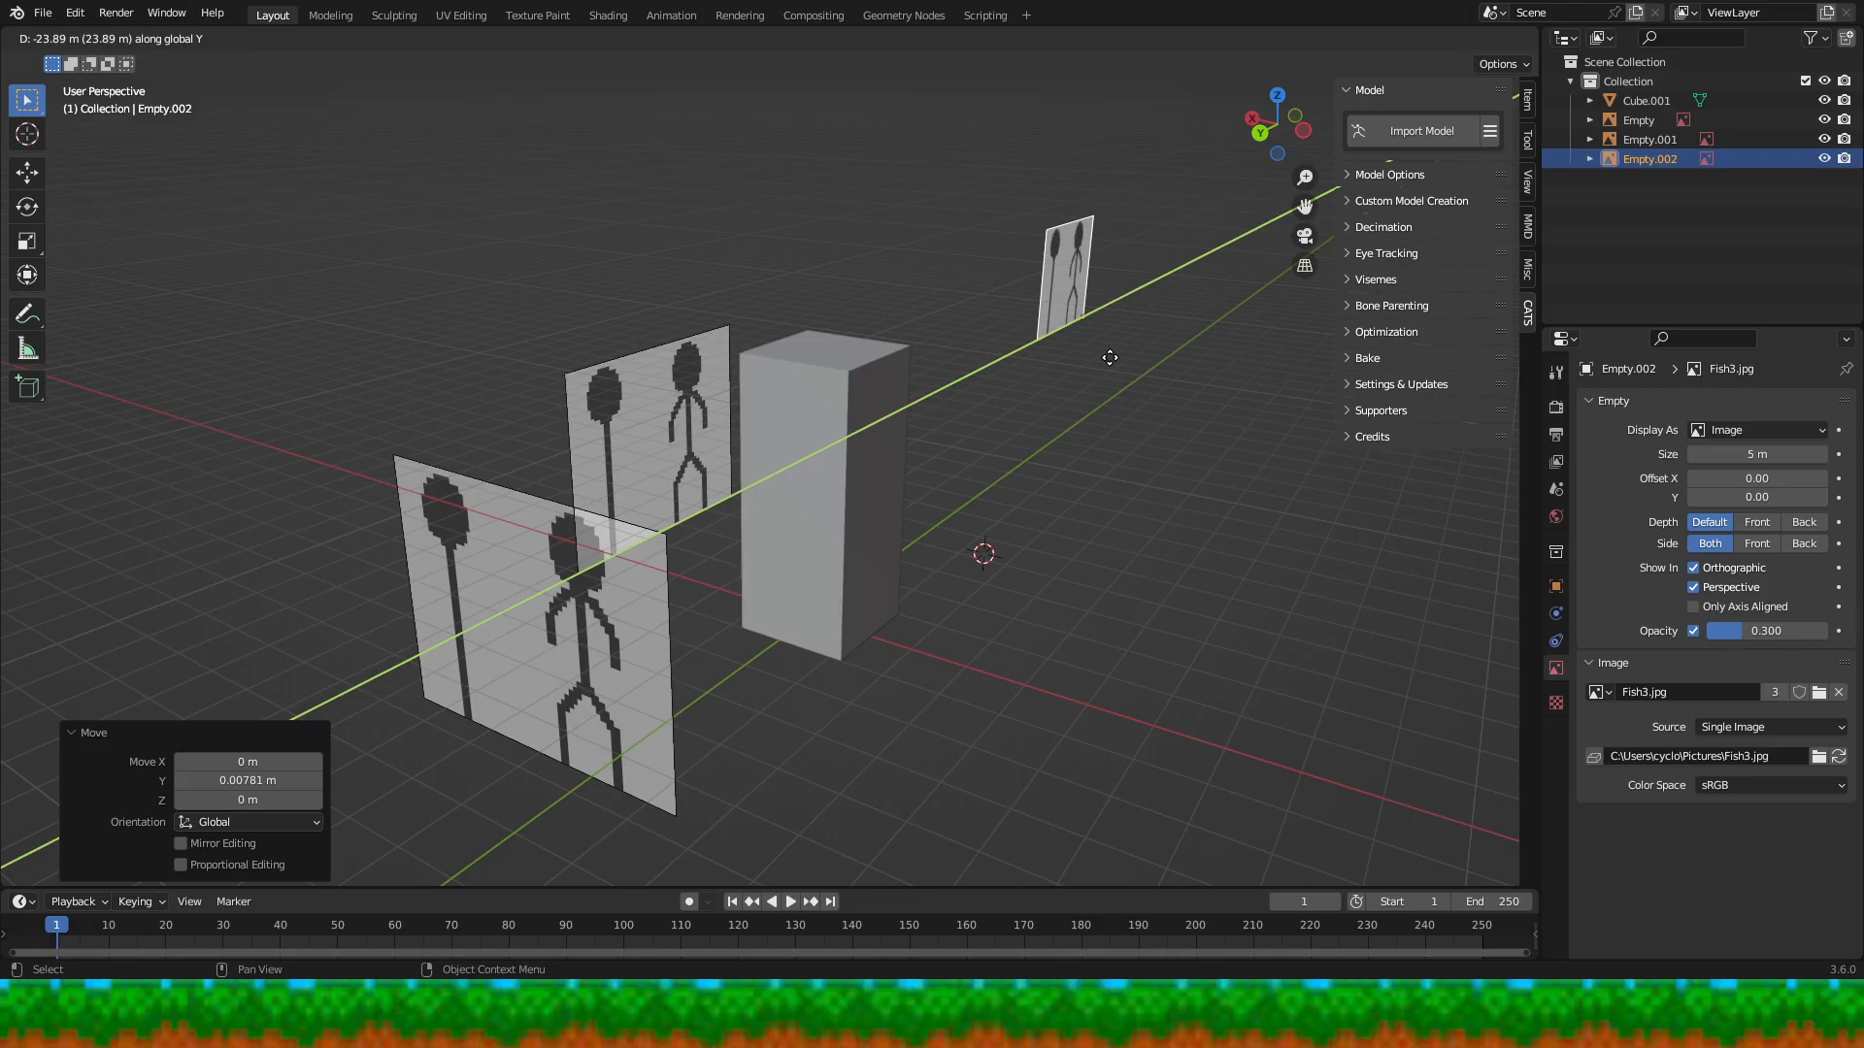
key("y")
key("y")
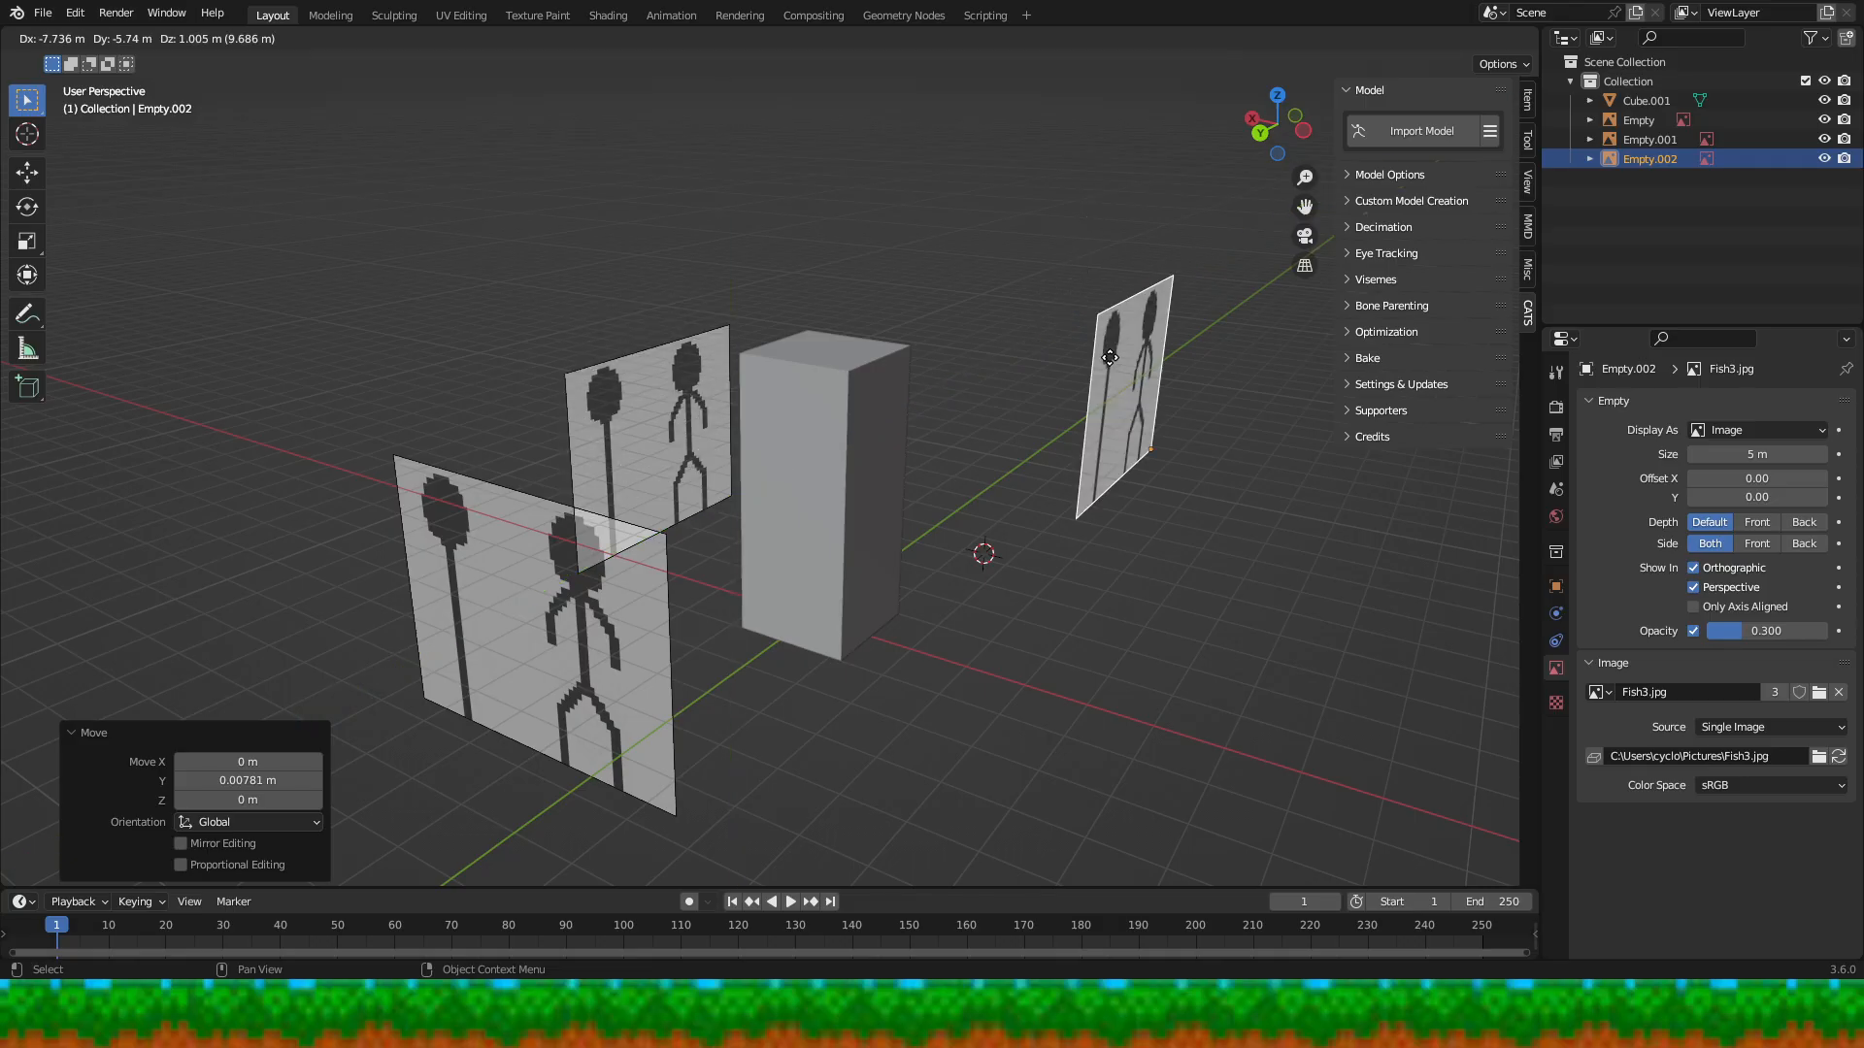
key("y")
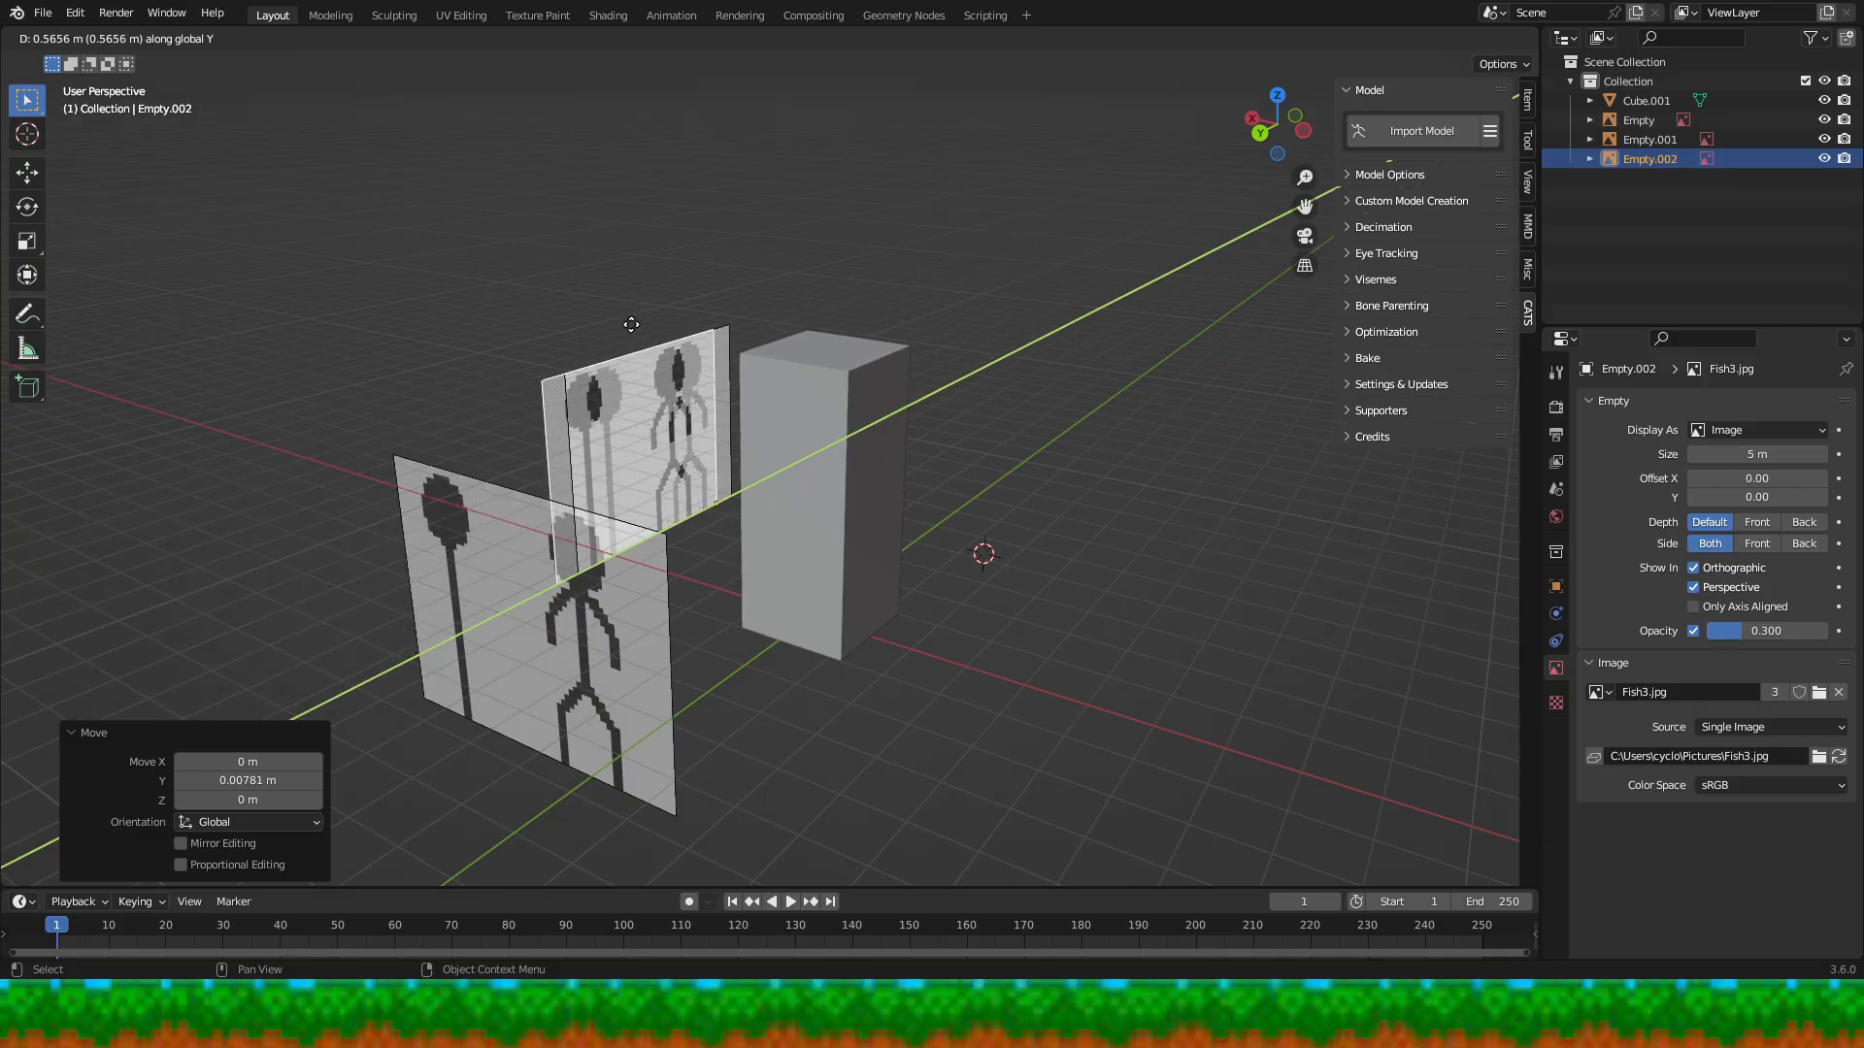
key("y")
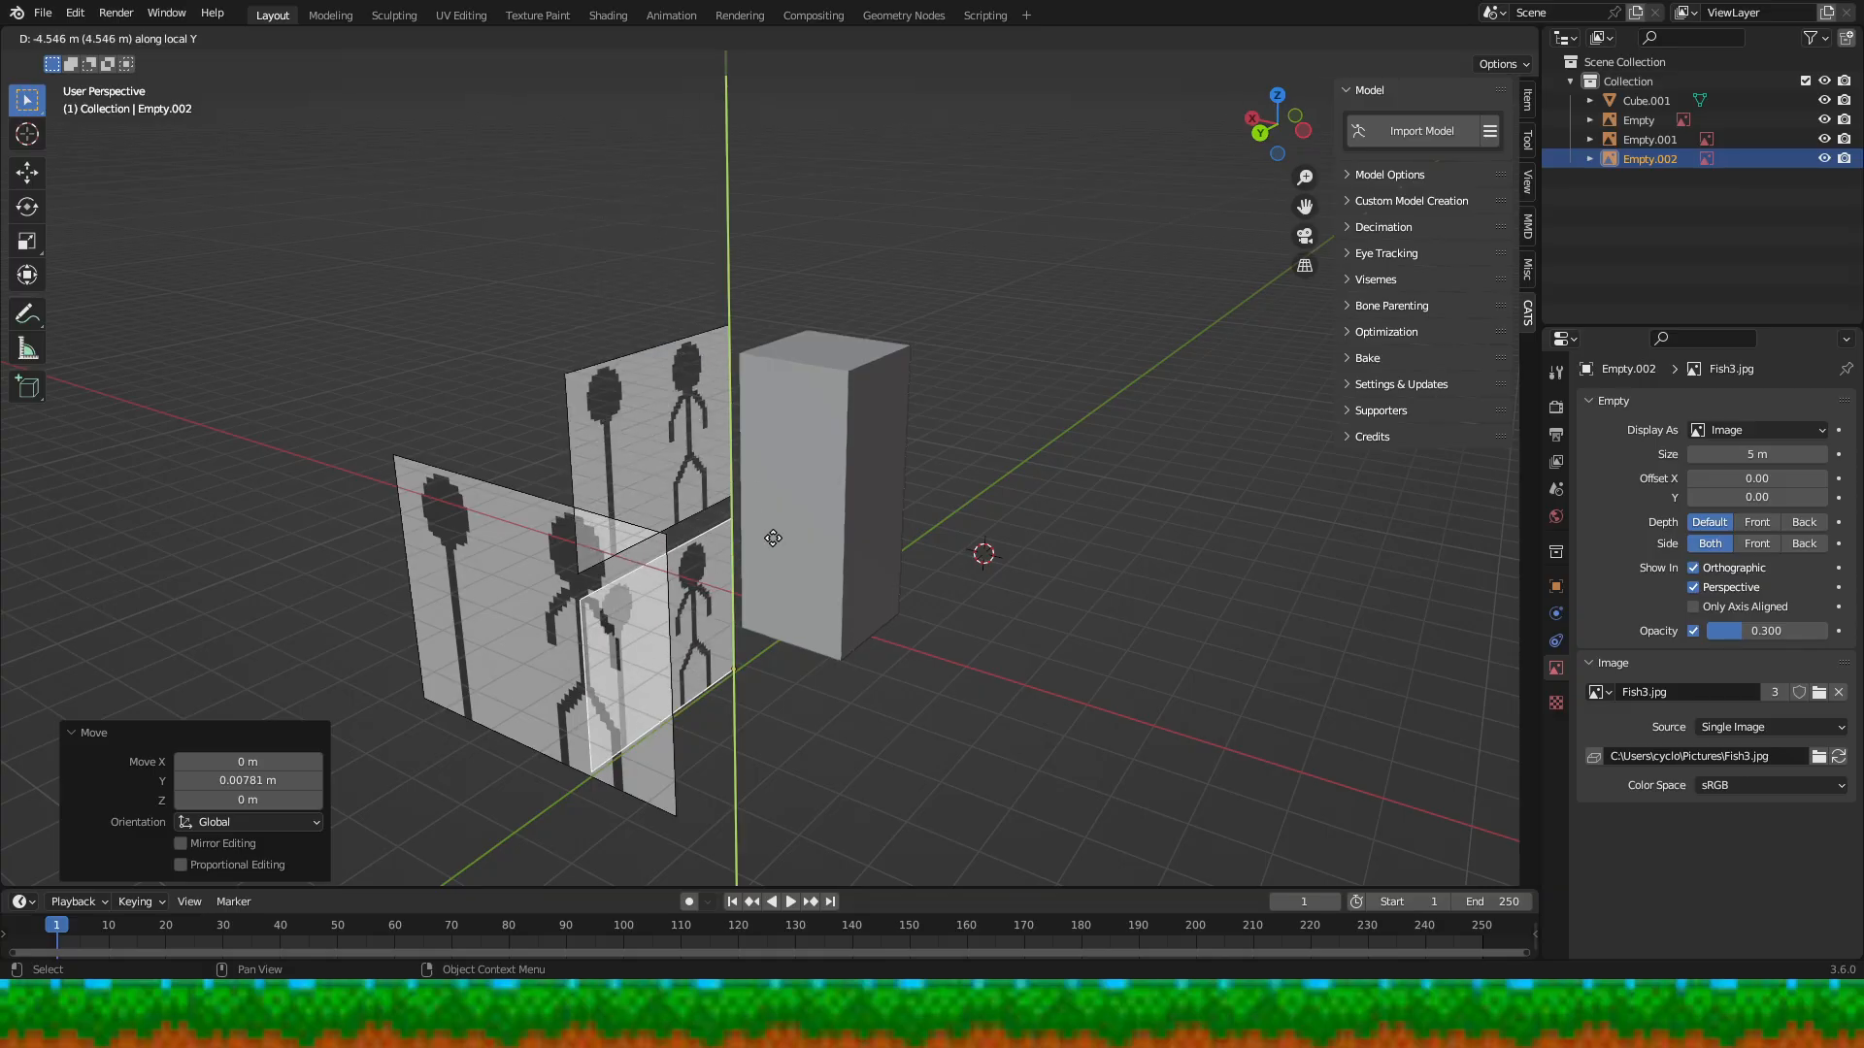
key("y")
key("y")
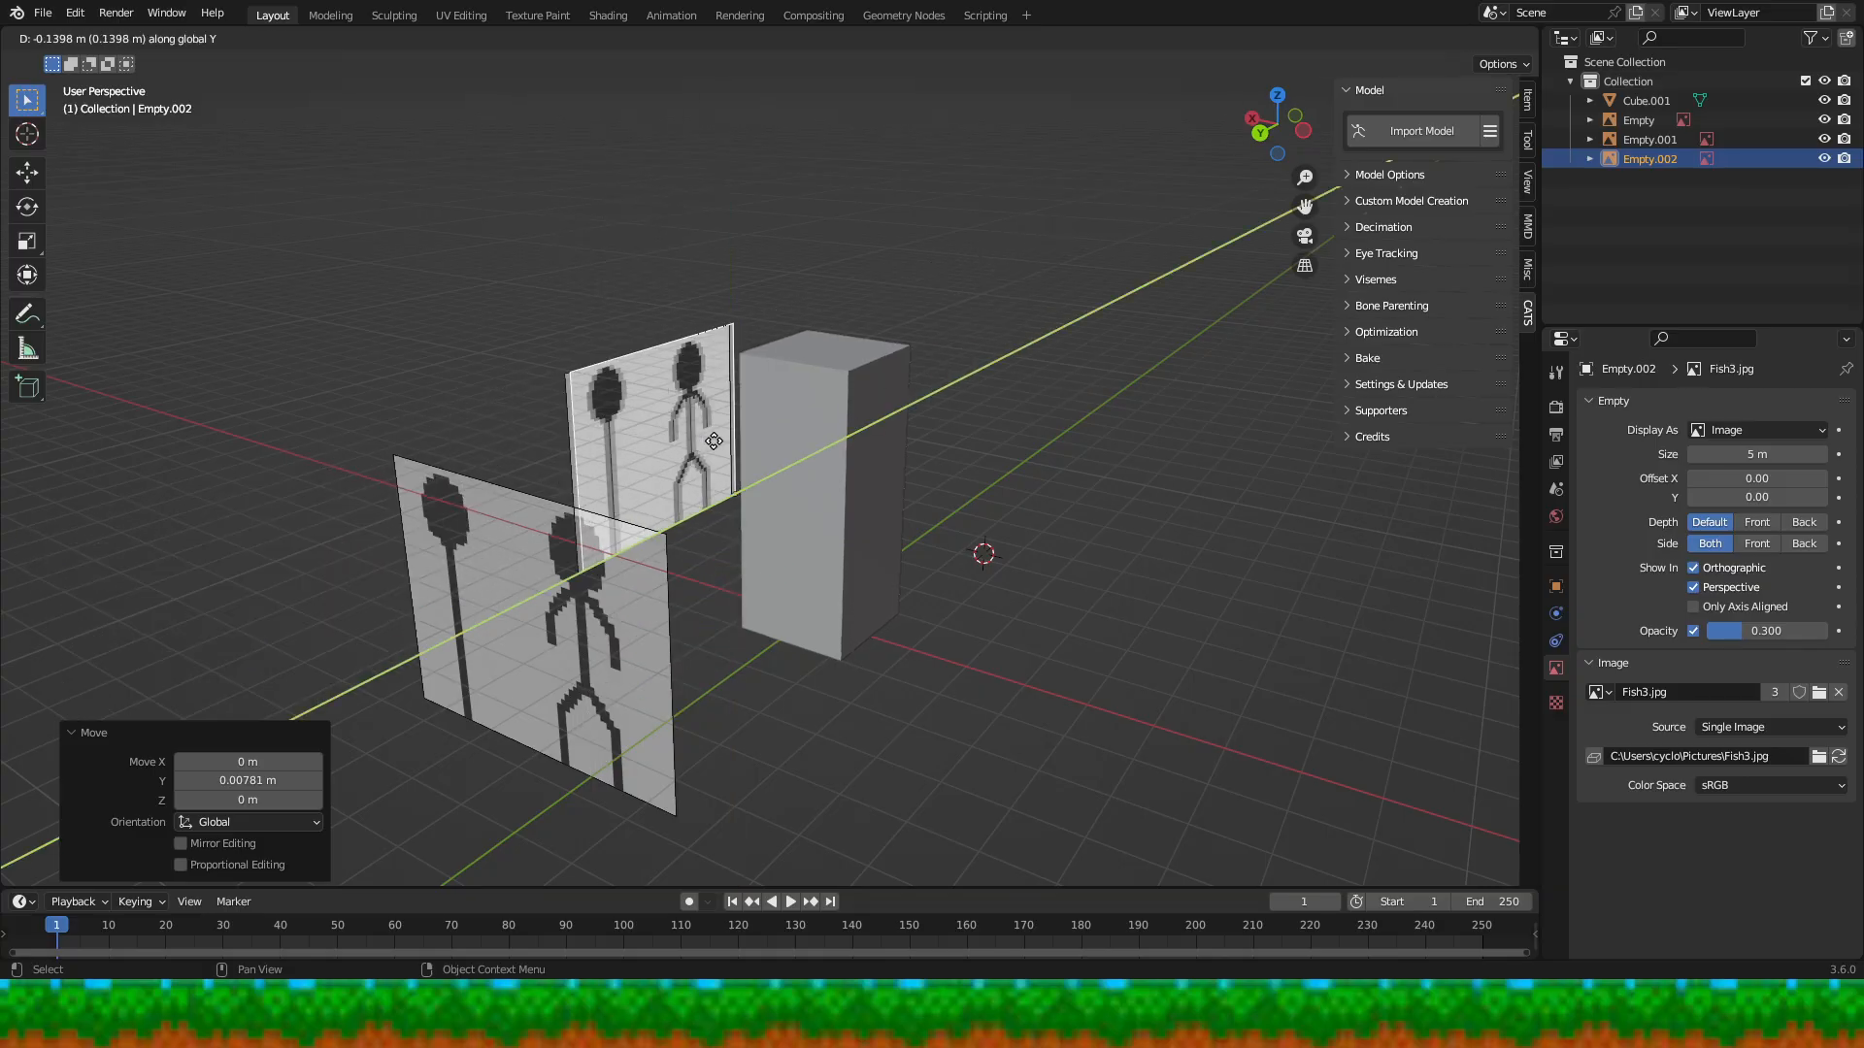
key("y")
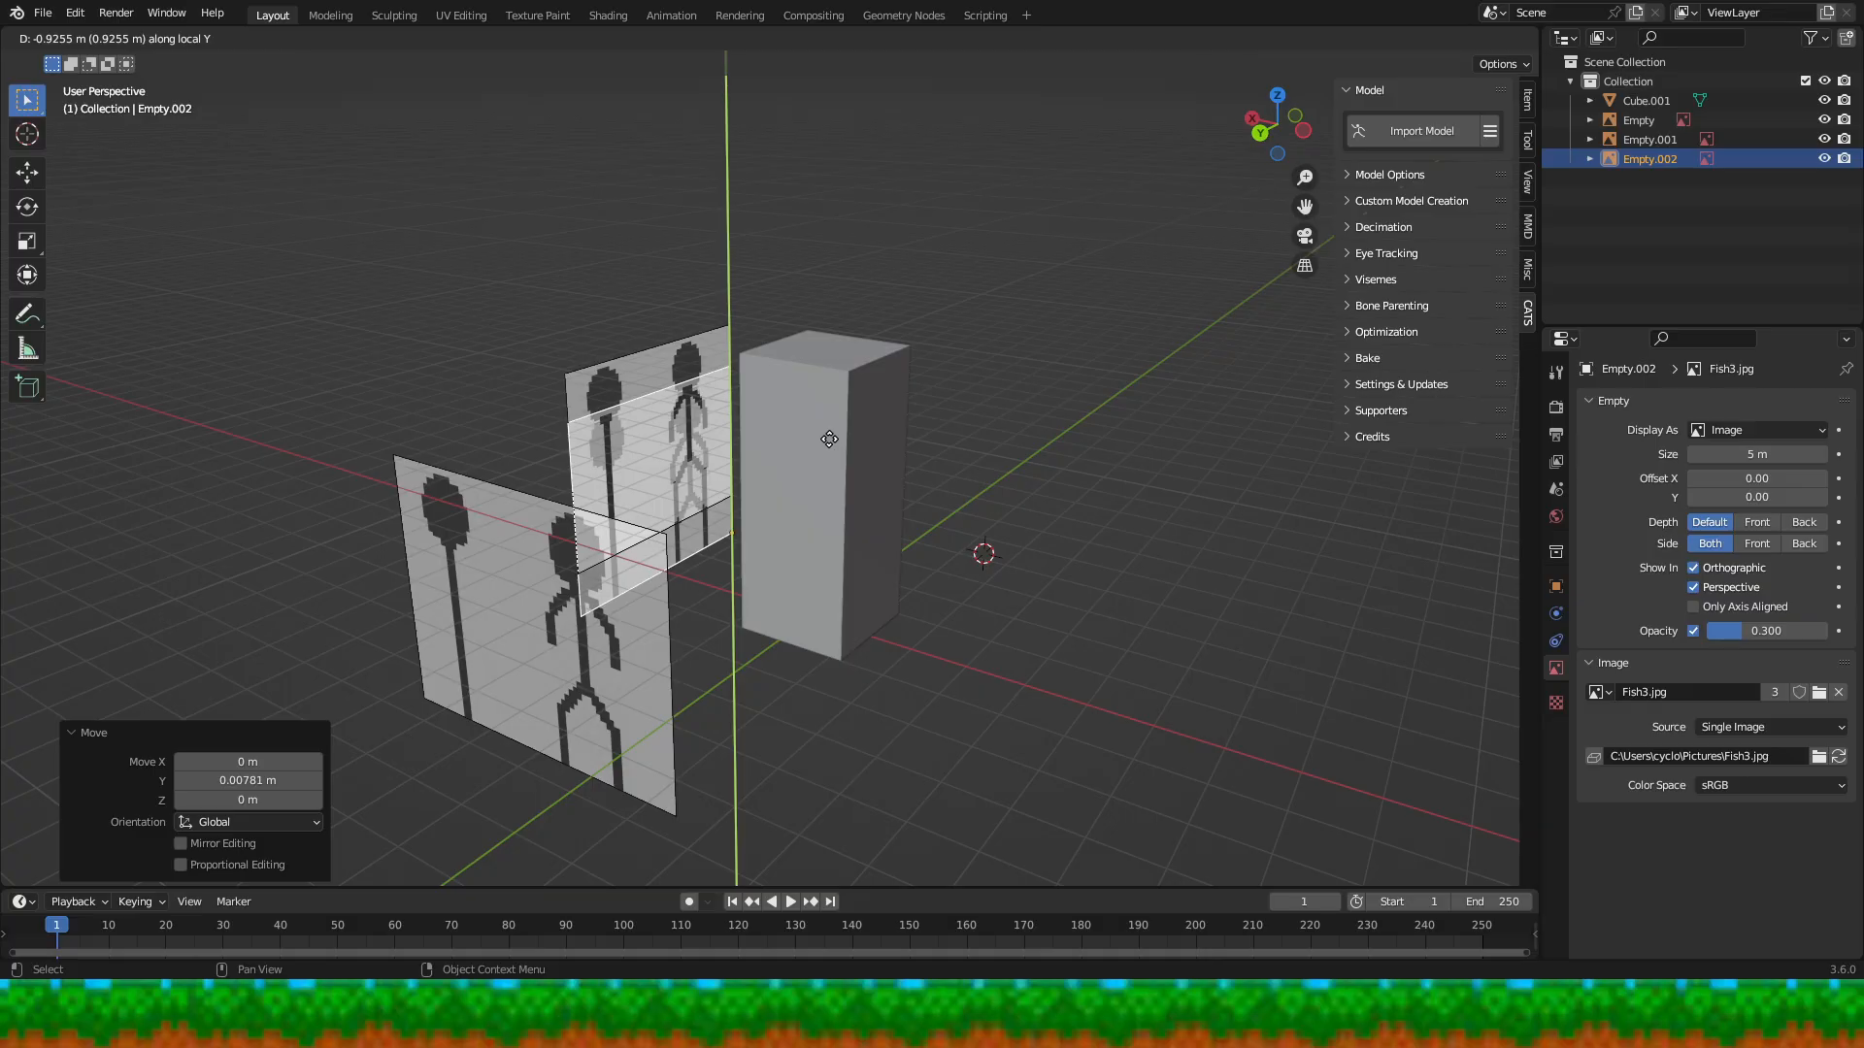
- Try the local Z and the global and local X constraints on the duplicated image, and cancel the move
key("z")
key("z")
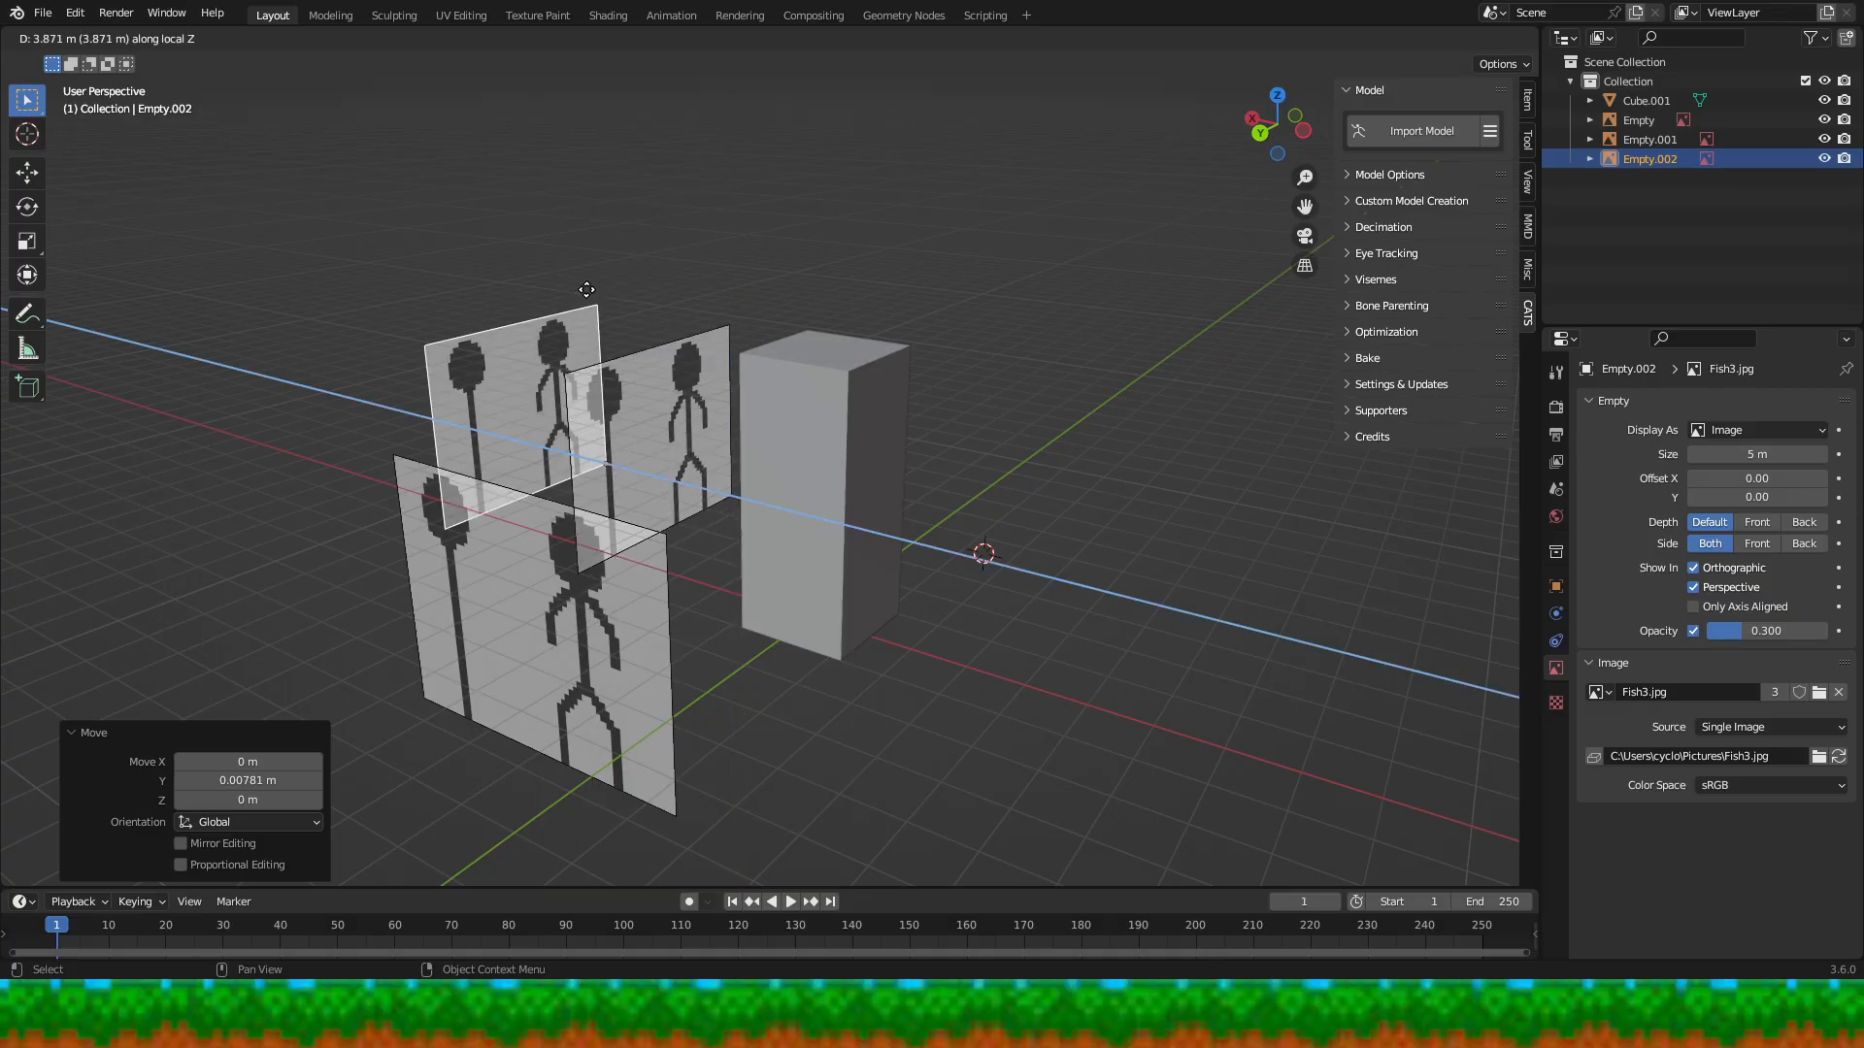
key("x")
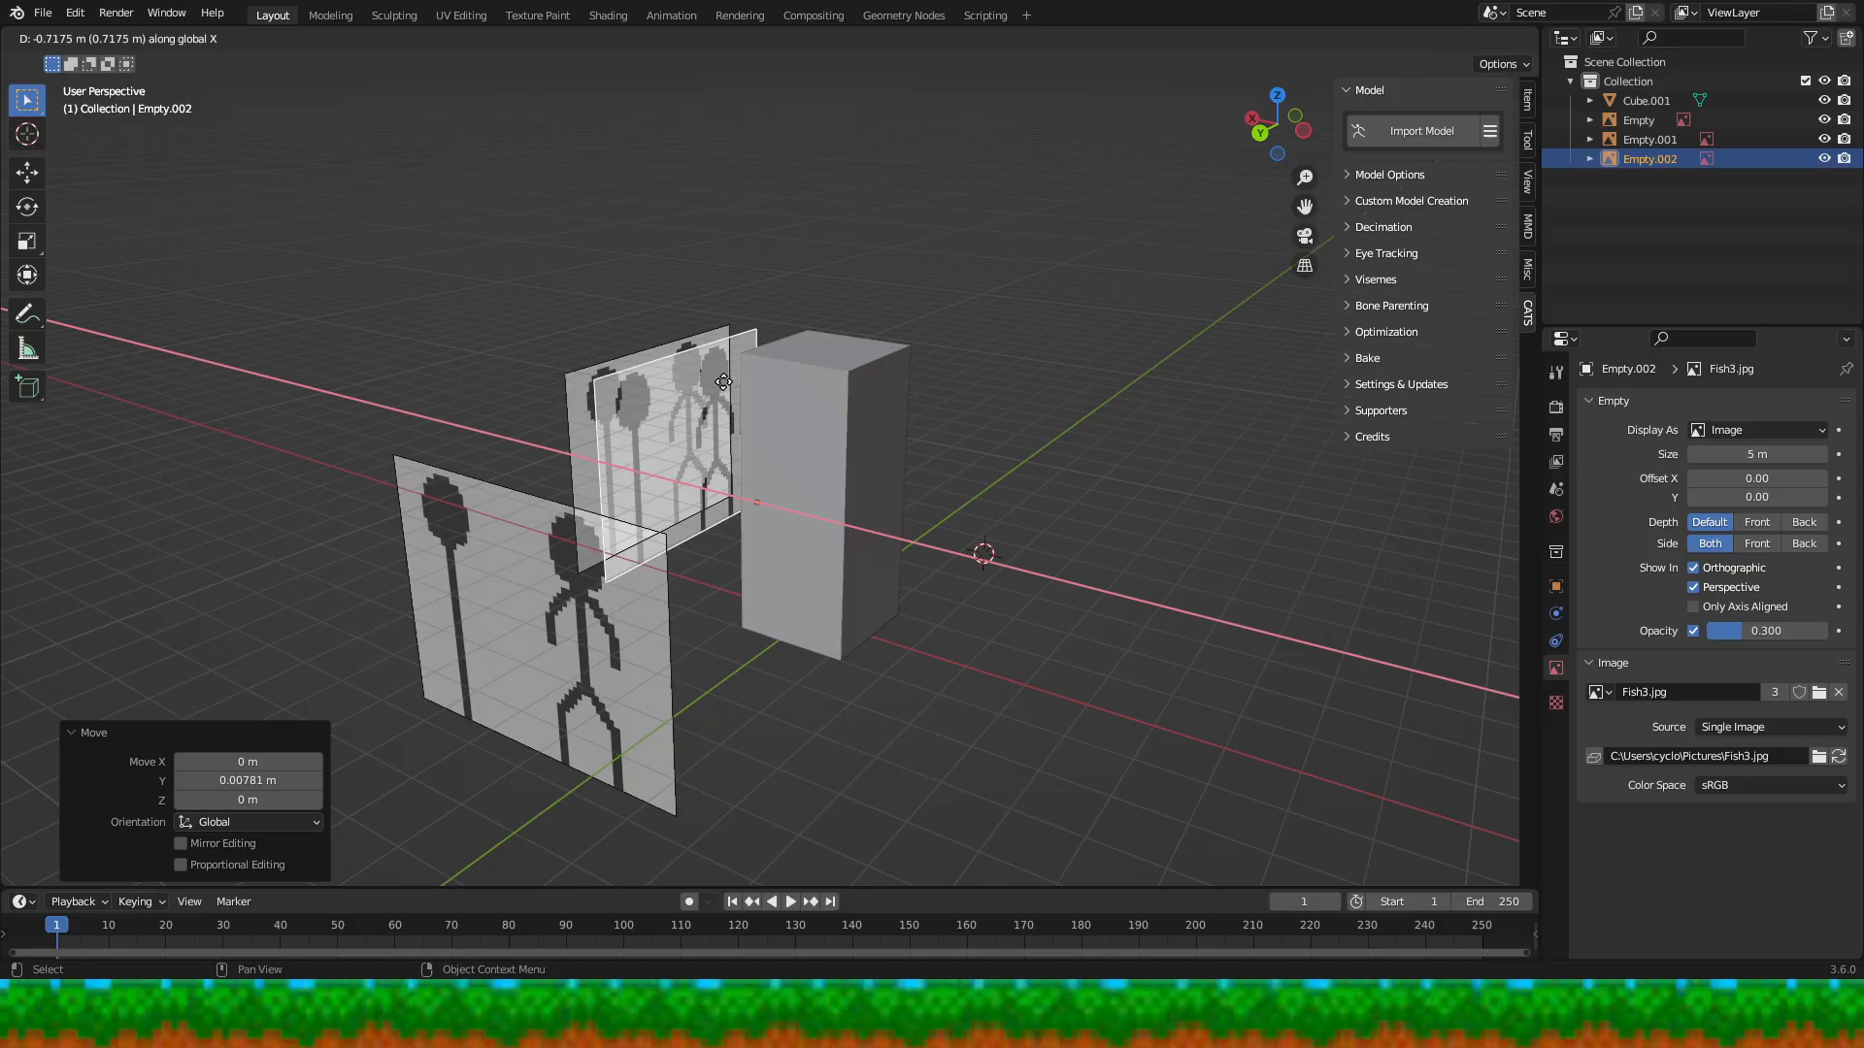
key("x")
key("x")
key("x")
key("x")
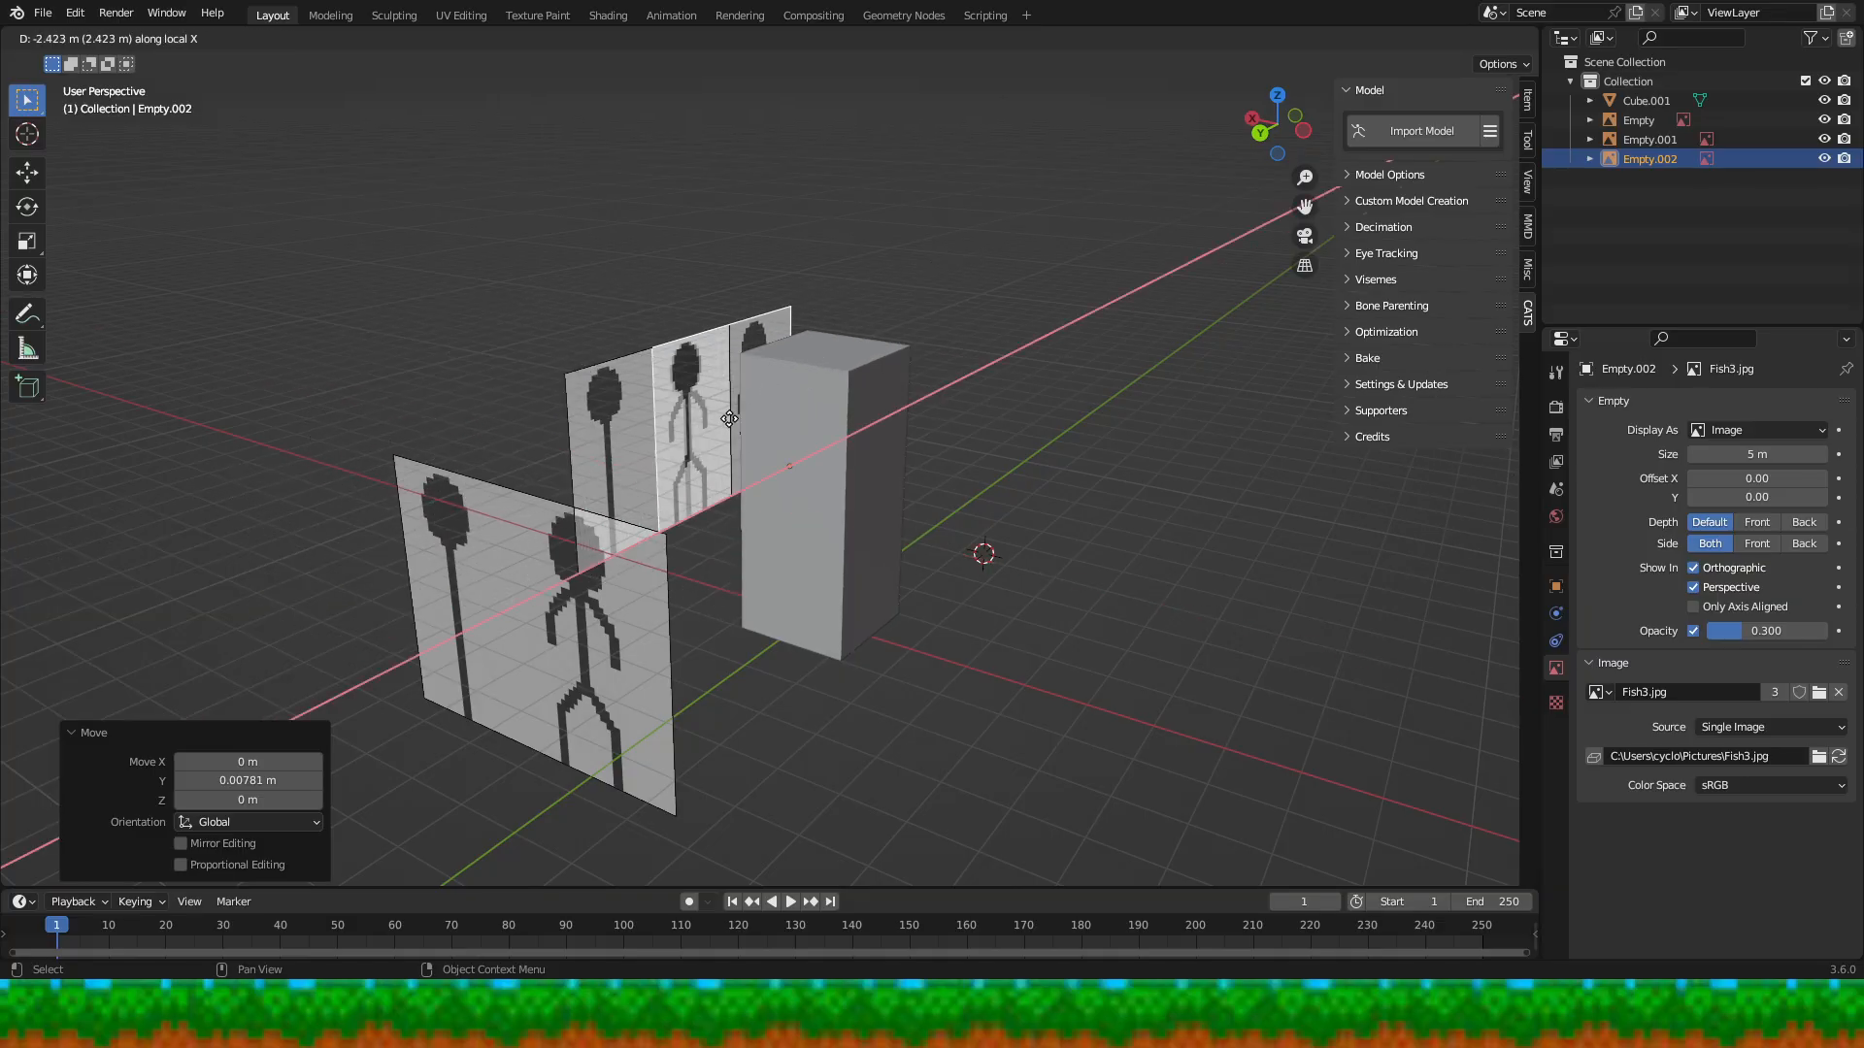
key("x")
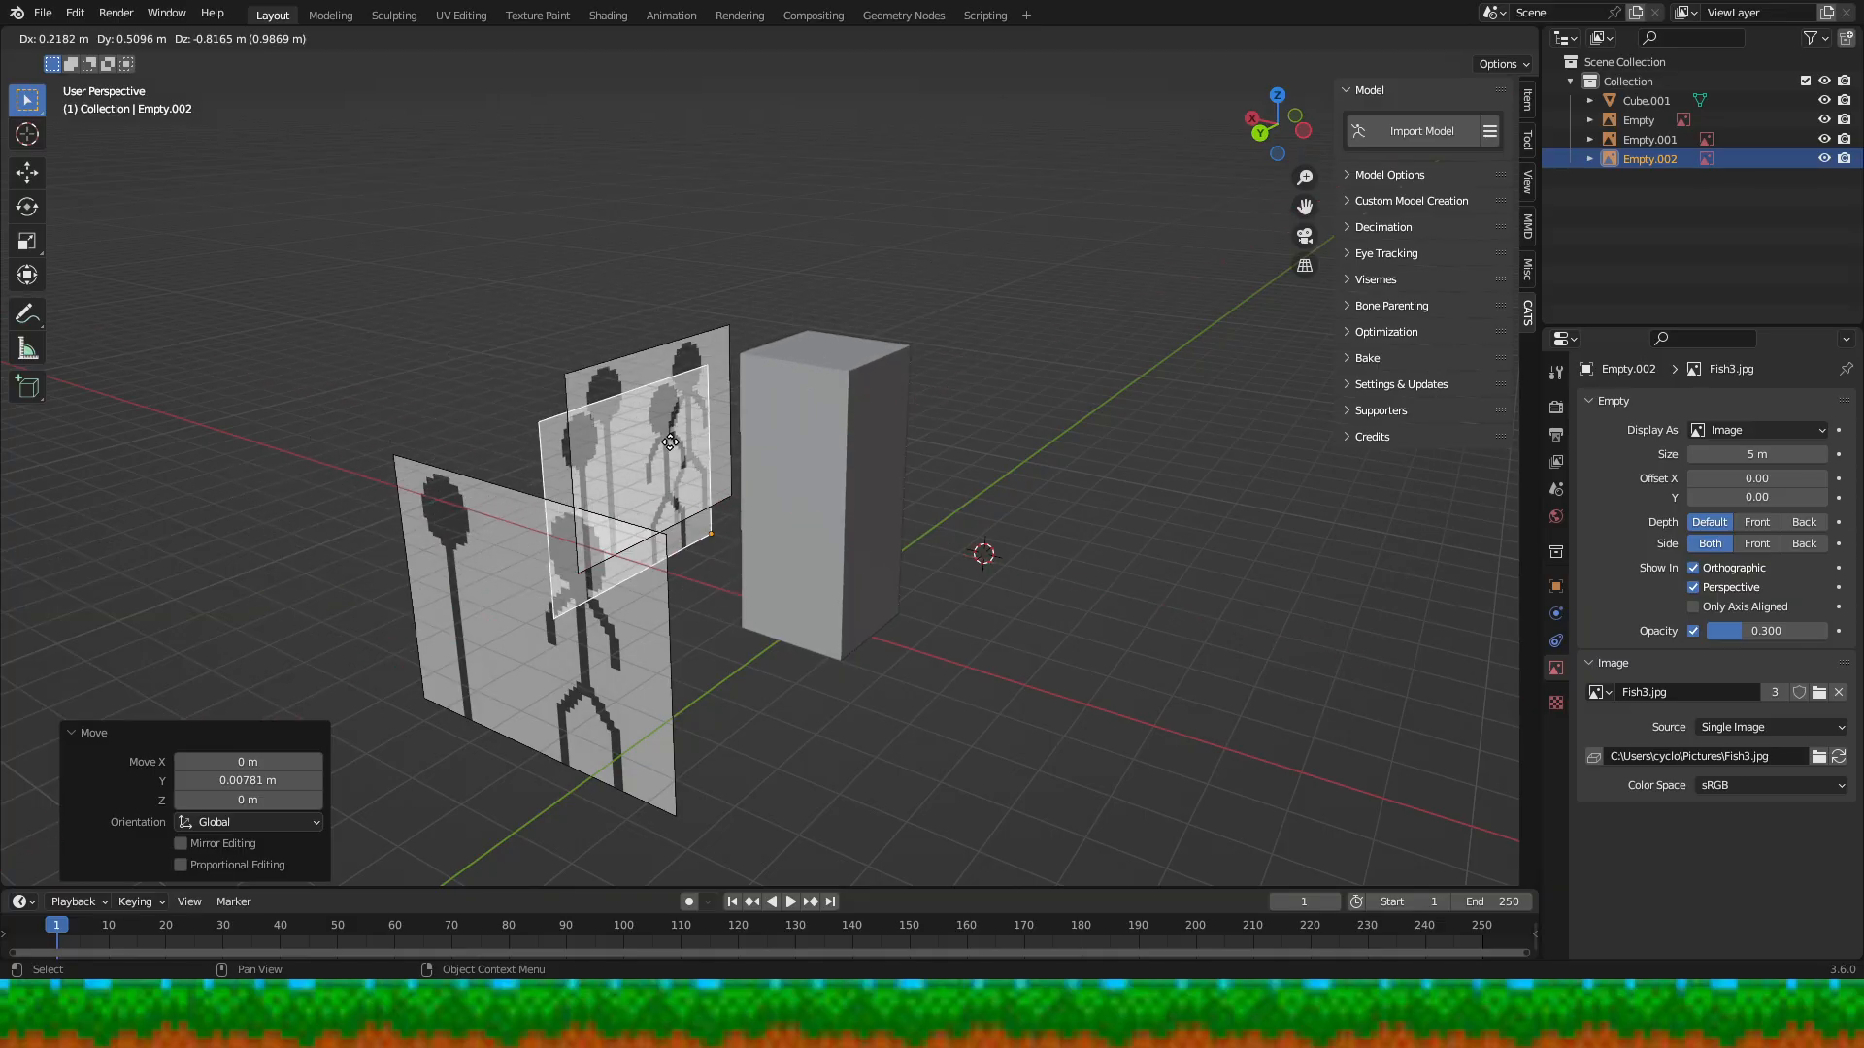
key("Escape")
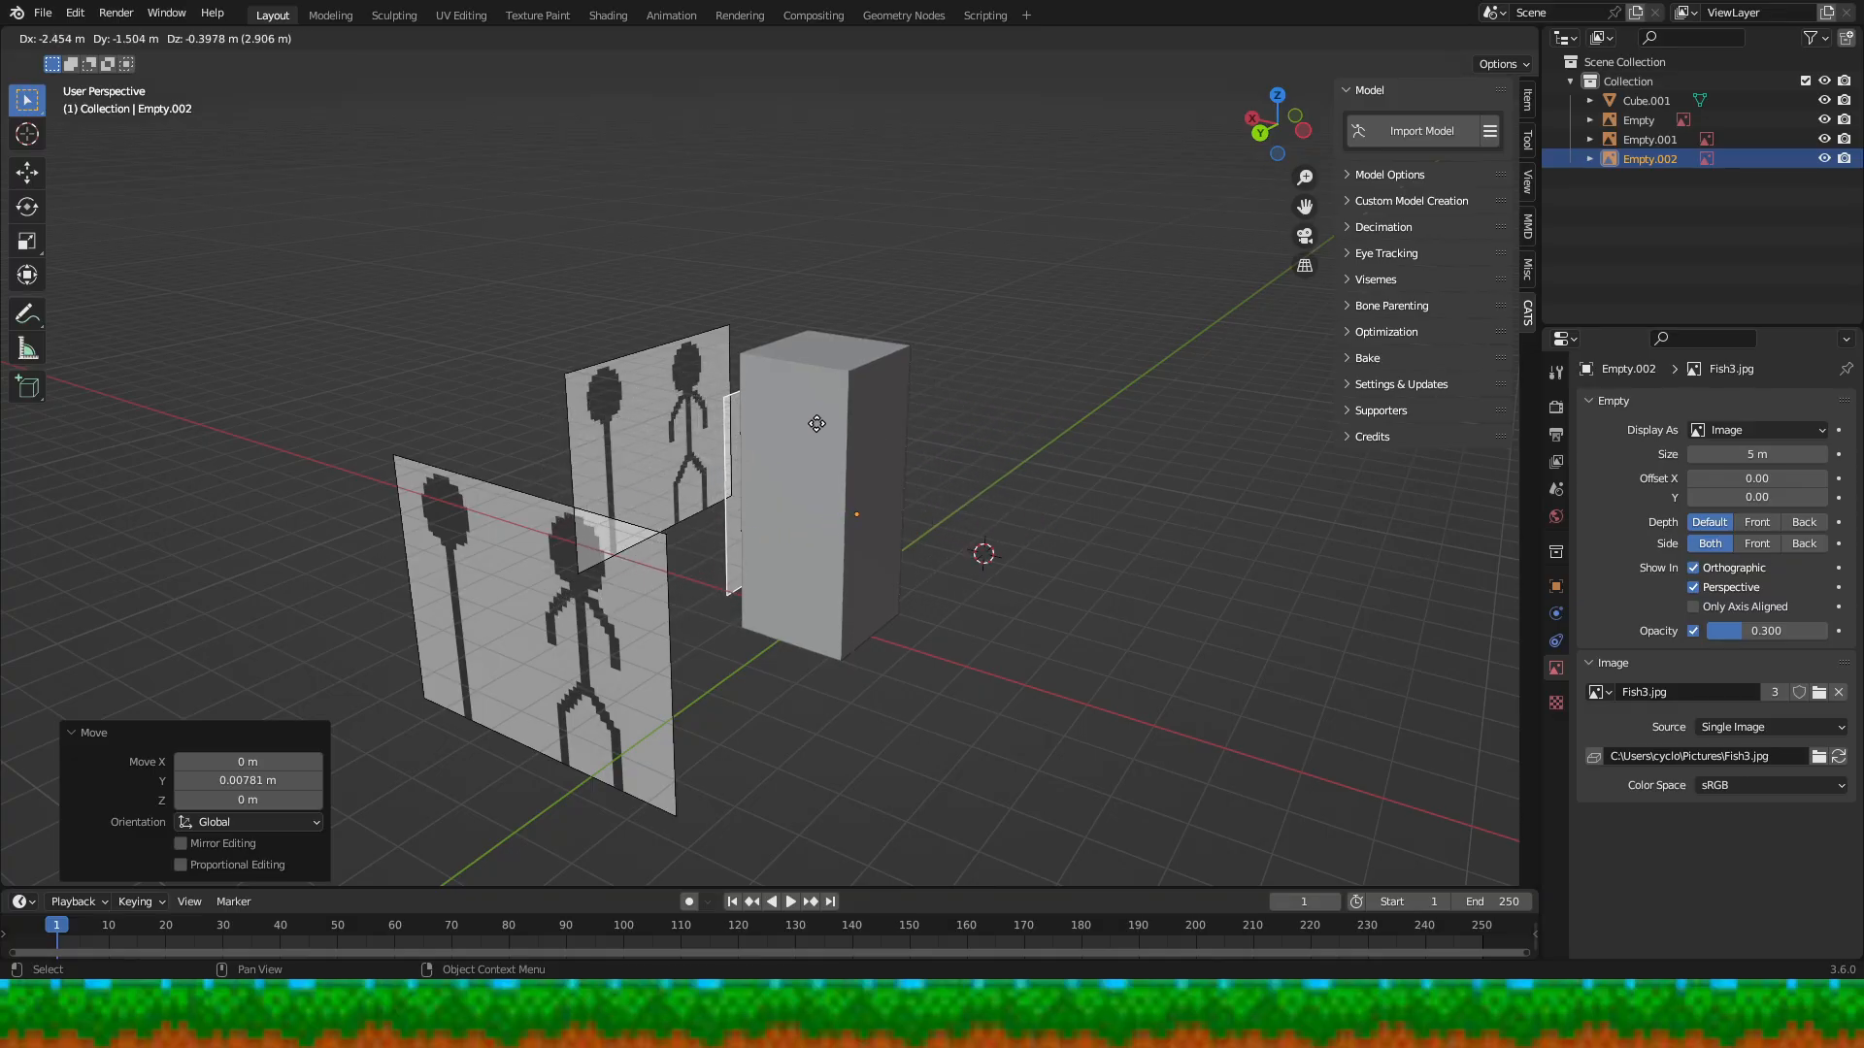
- Delete the duplicated reference image Empty.002 from the scene
right_click(1638, 171)
right_click(1724, 161)
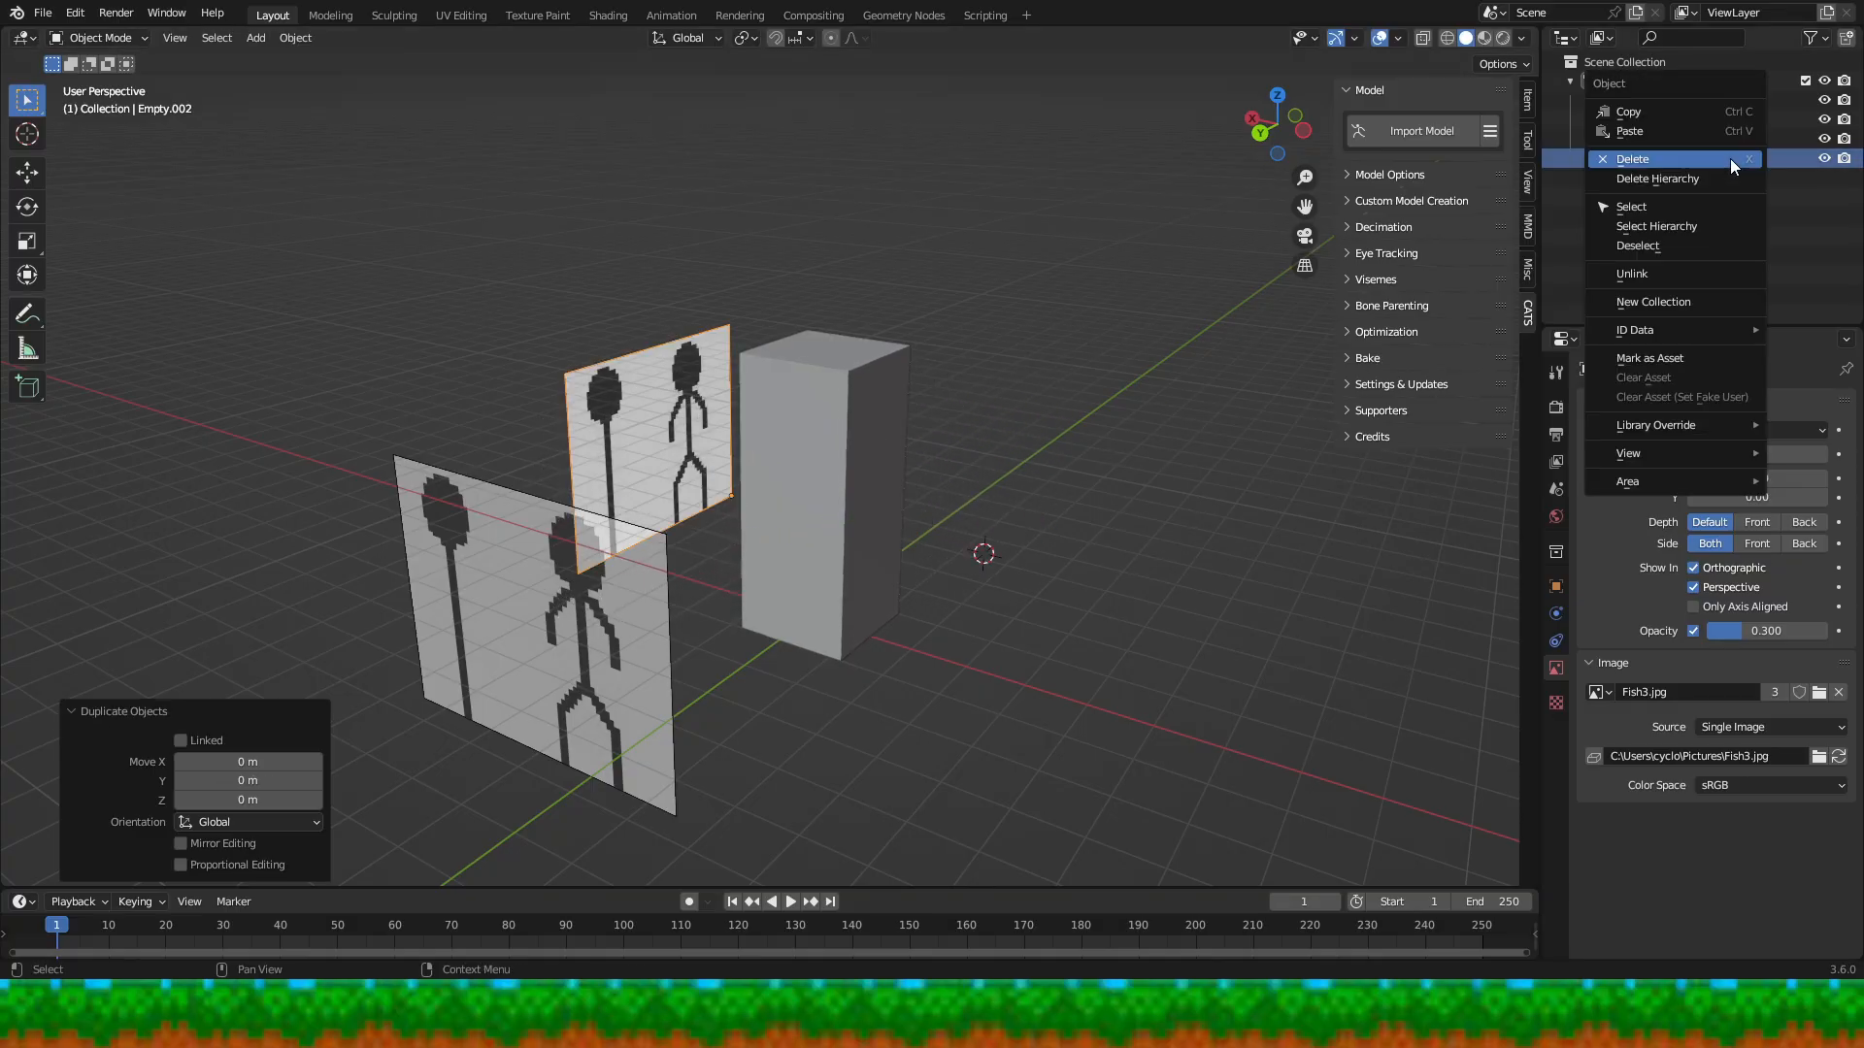
left_click(1693, 185)
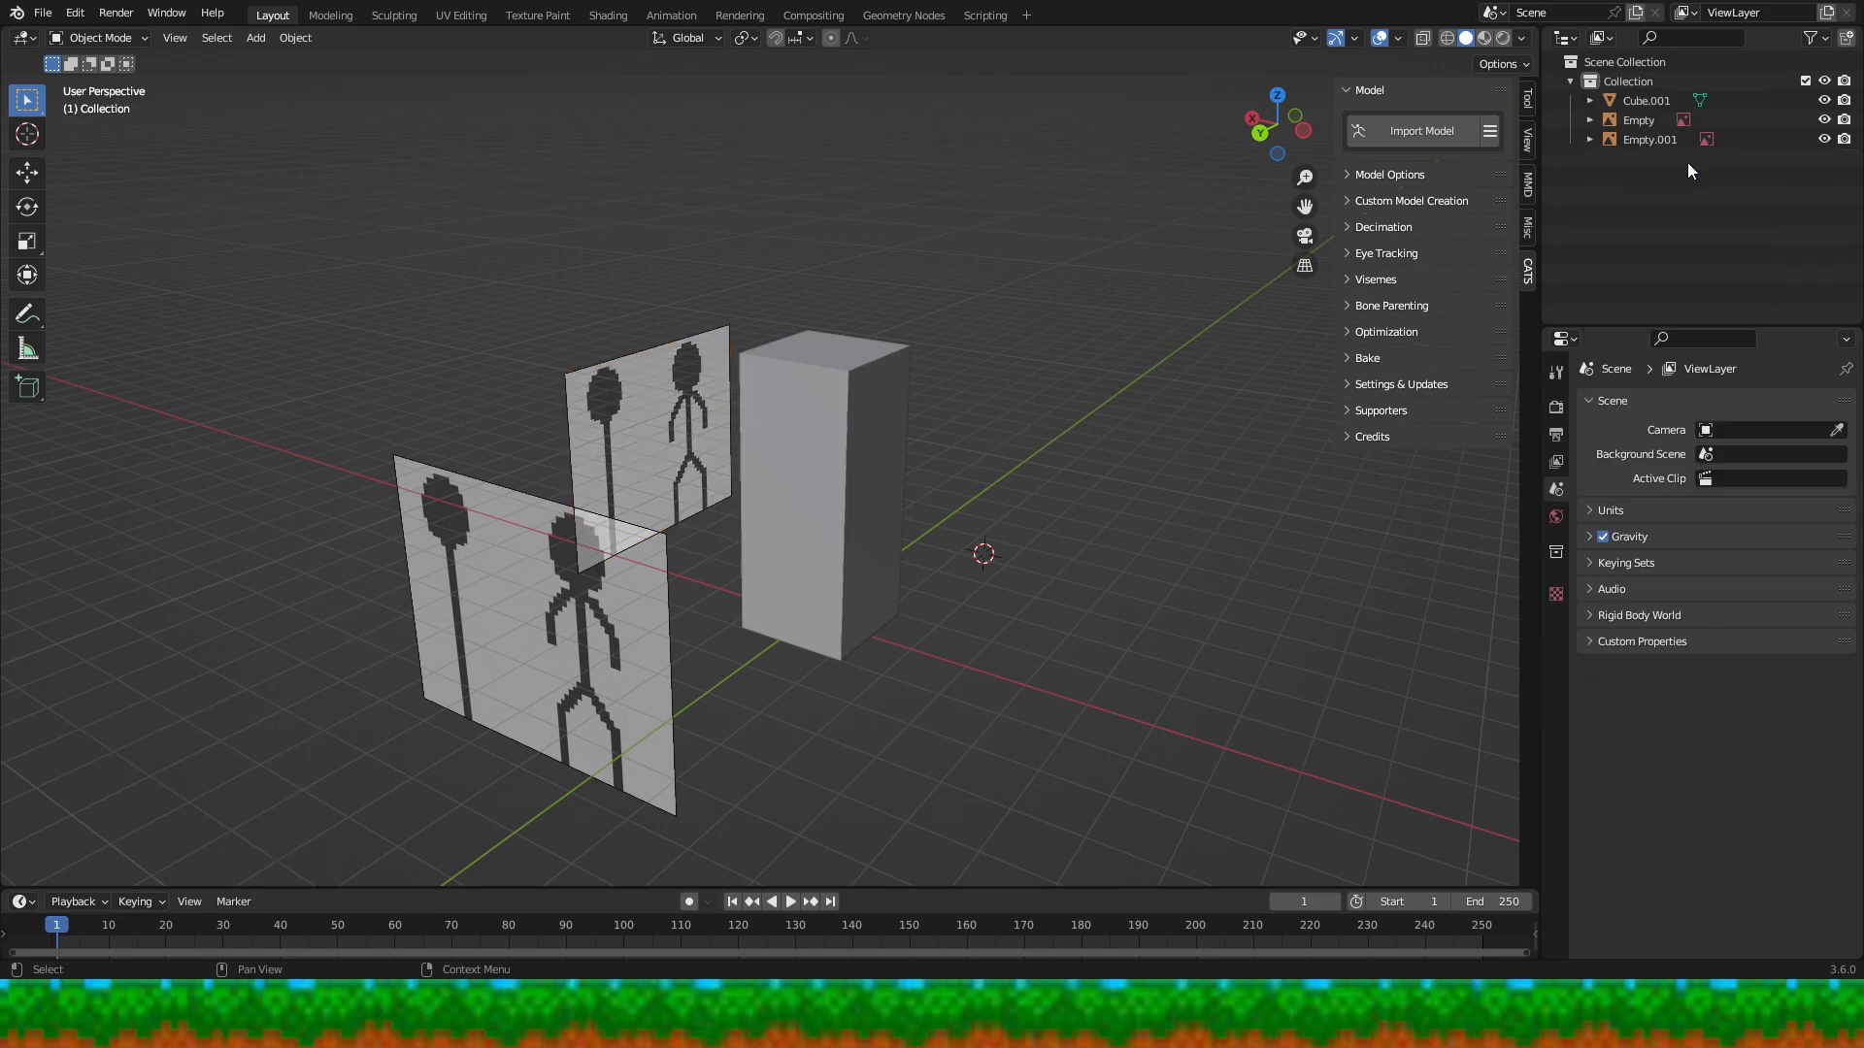
- Set both Depth and Side to Front for the reference images Empty.001 and Empty
left_click(629, 492)
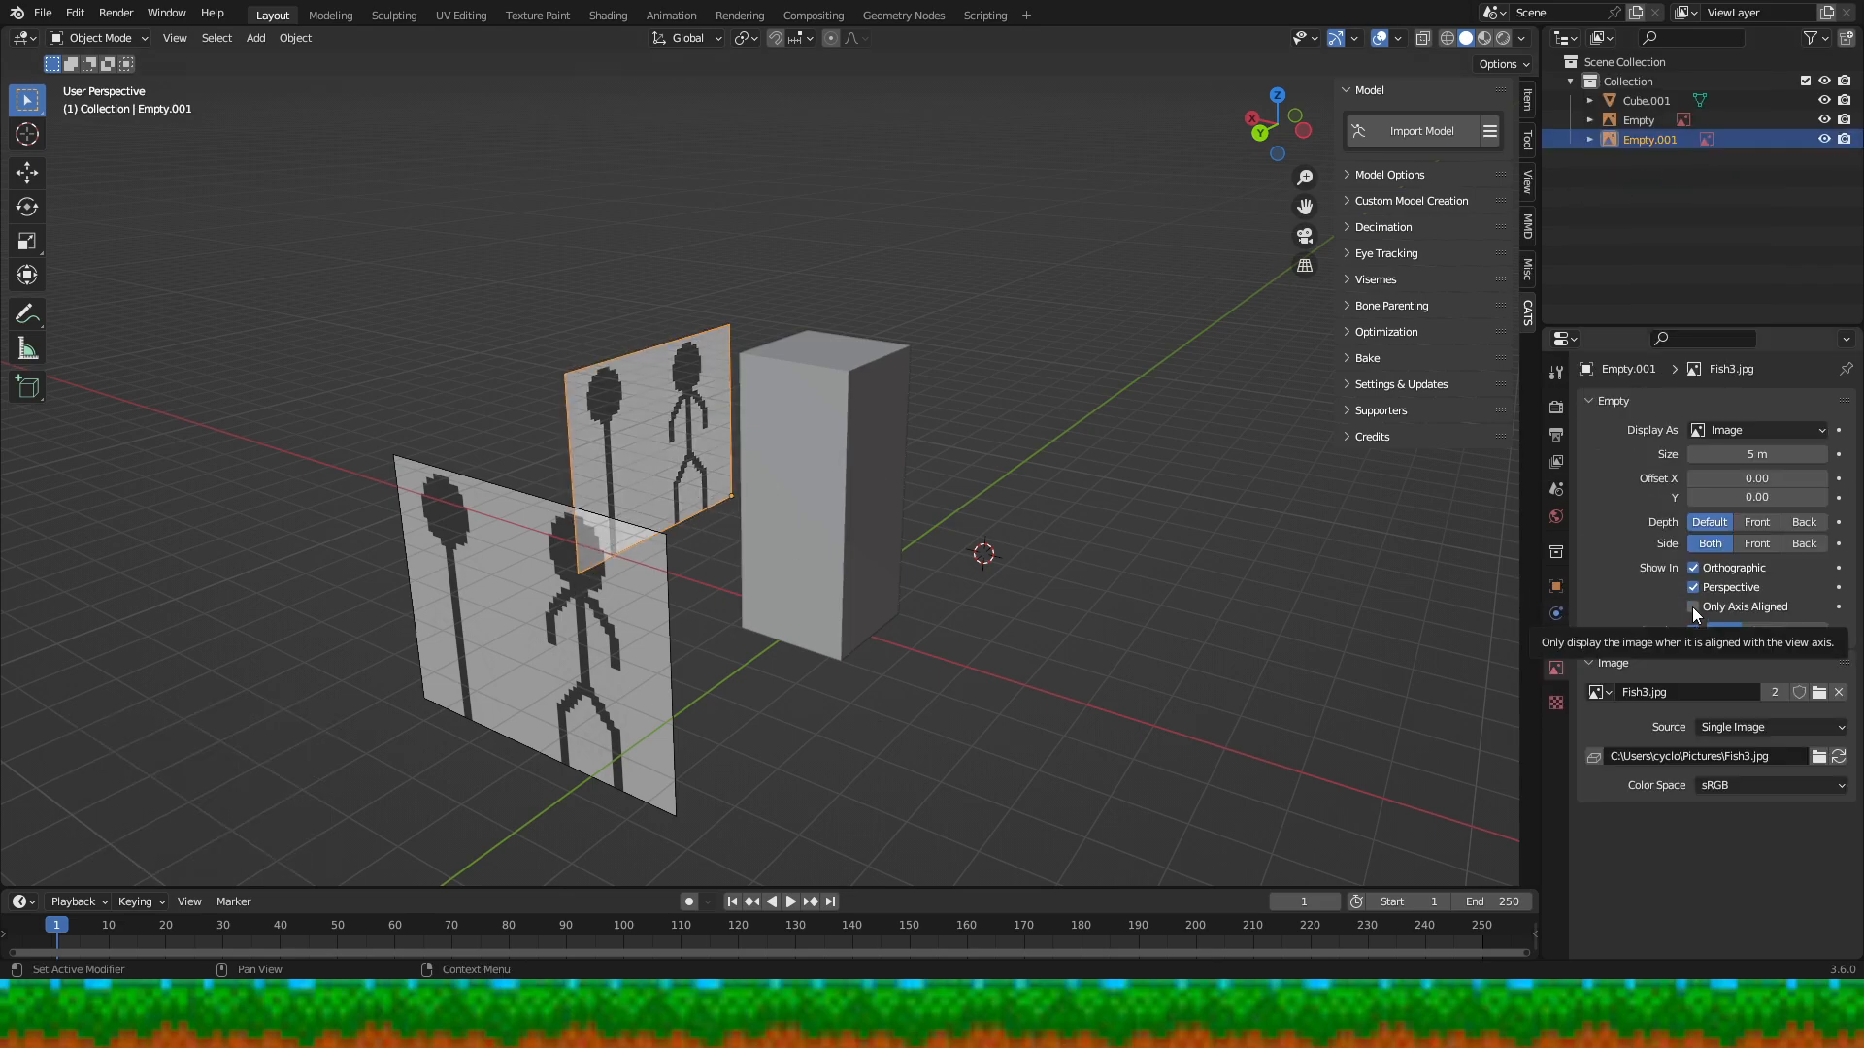
left_click(1757, 522)
left_click(1757, 544)
left_click(615, 594)
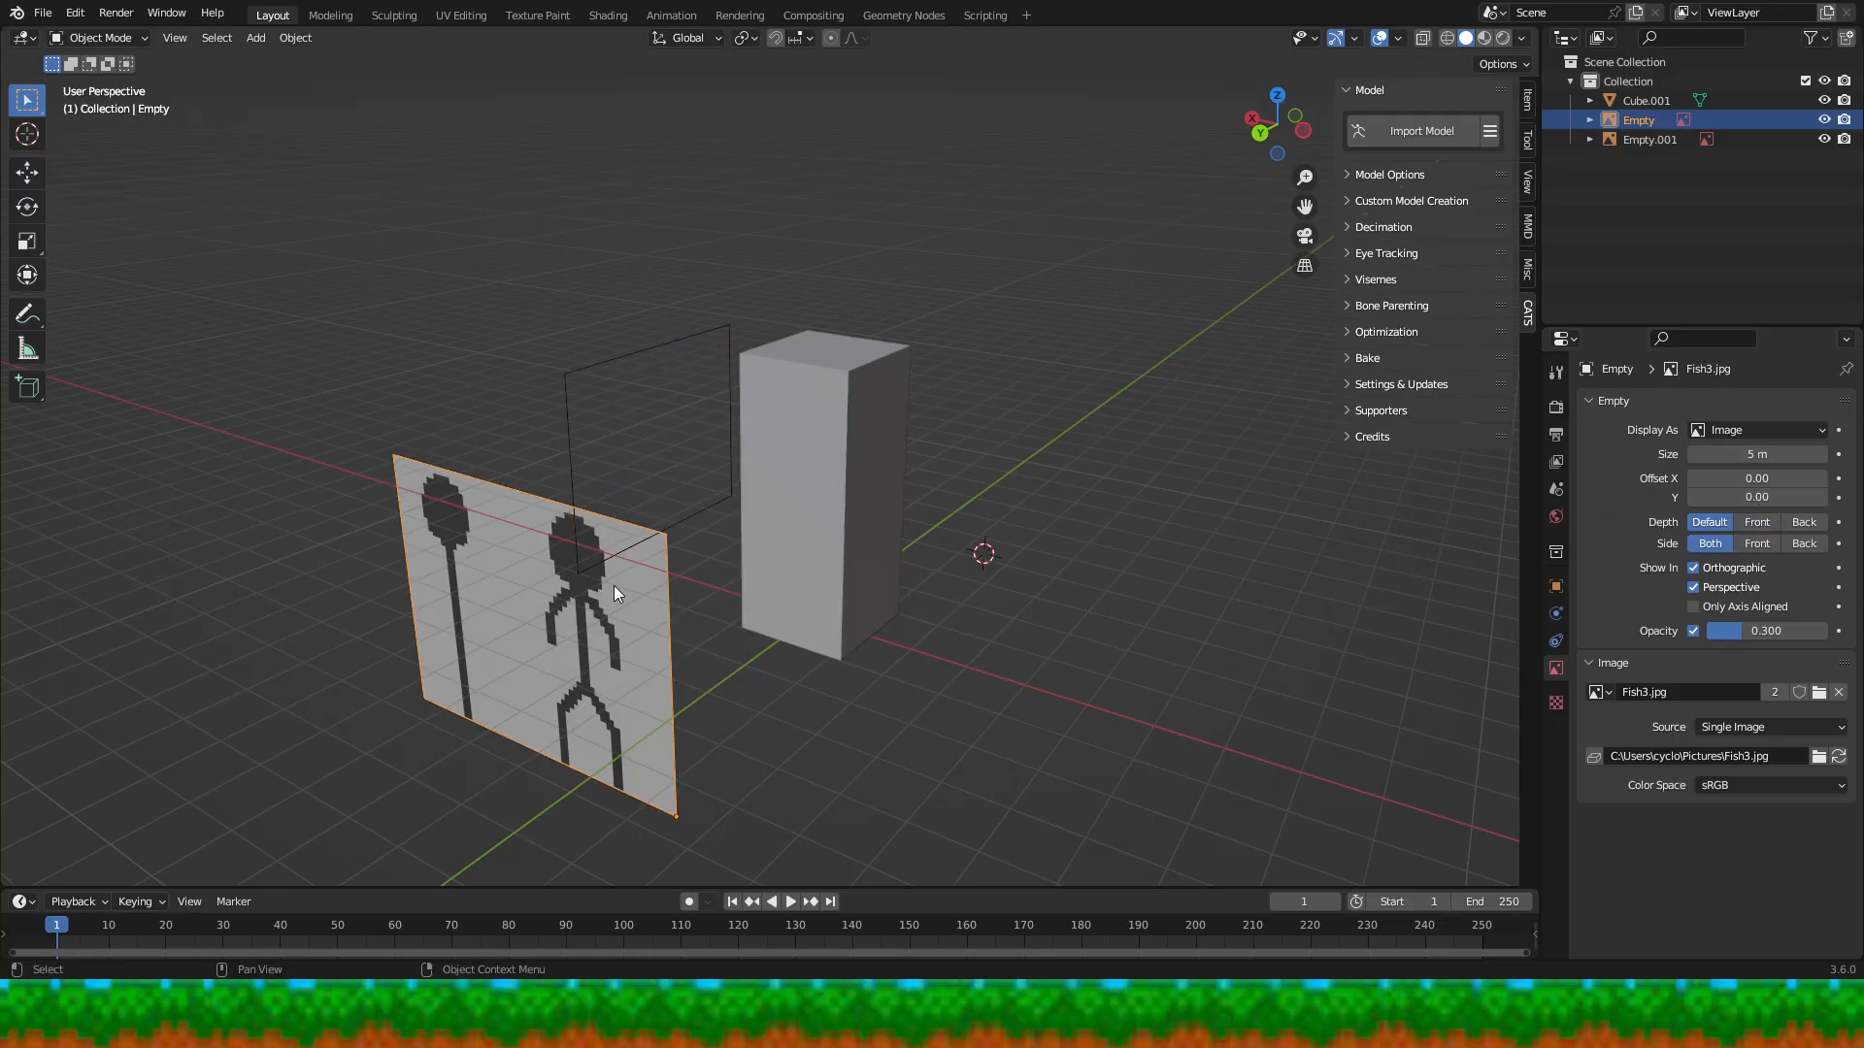
left_click(1747, 522)
left_click(1757, 543)
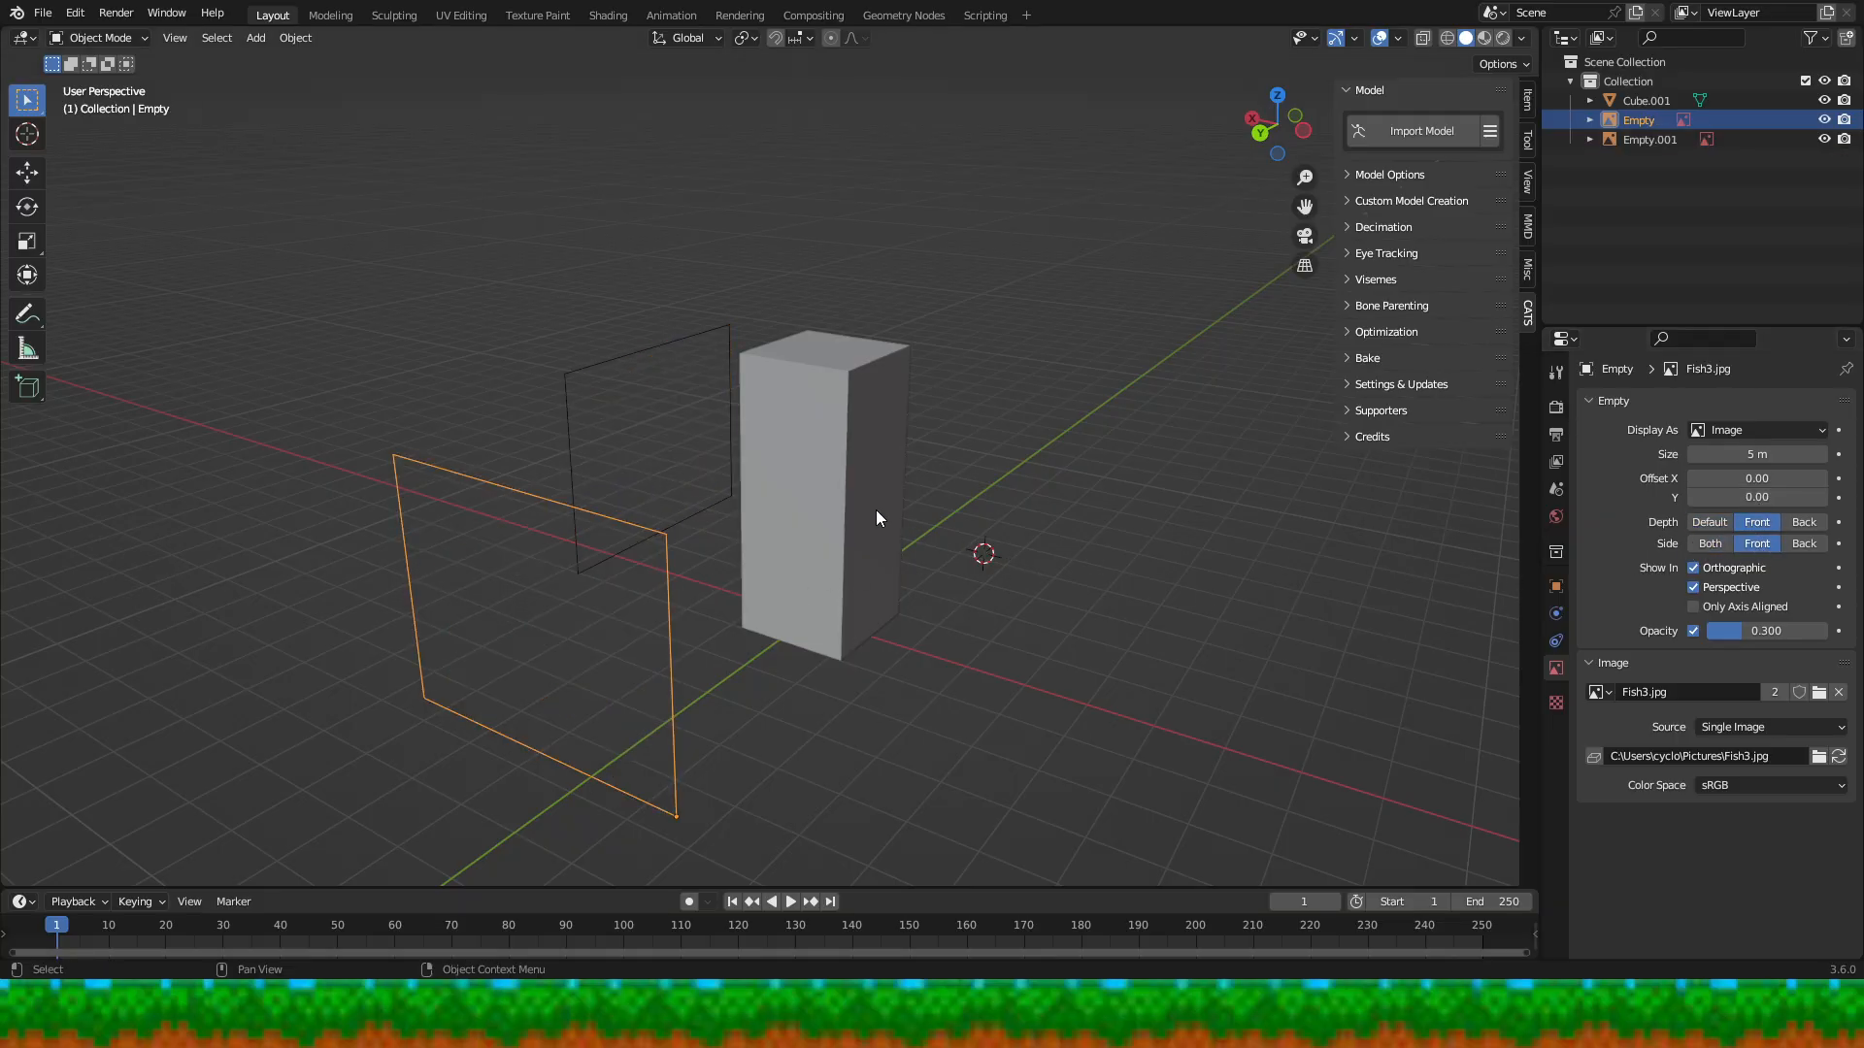
- Try the Back depth on the front reference image, and set it to Front depth with its side set to Back
middle_click_drag(876, 510, 1012, 416)
right_click(941, 411)
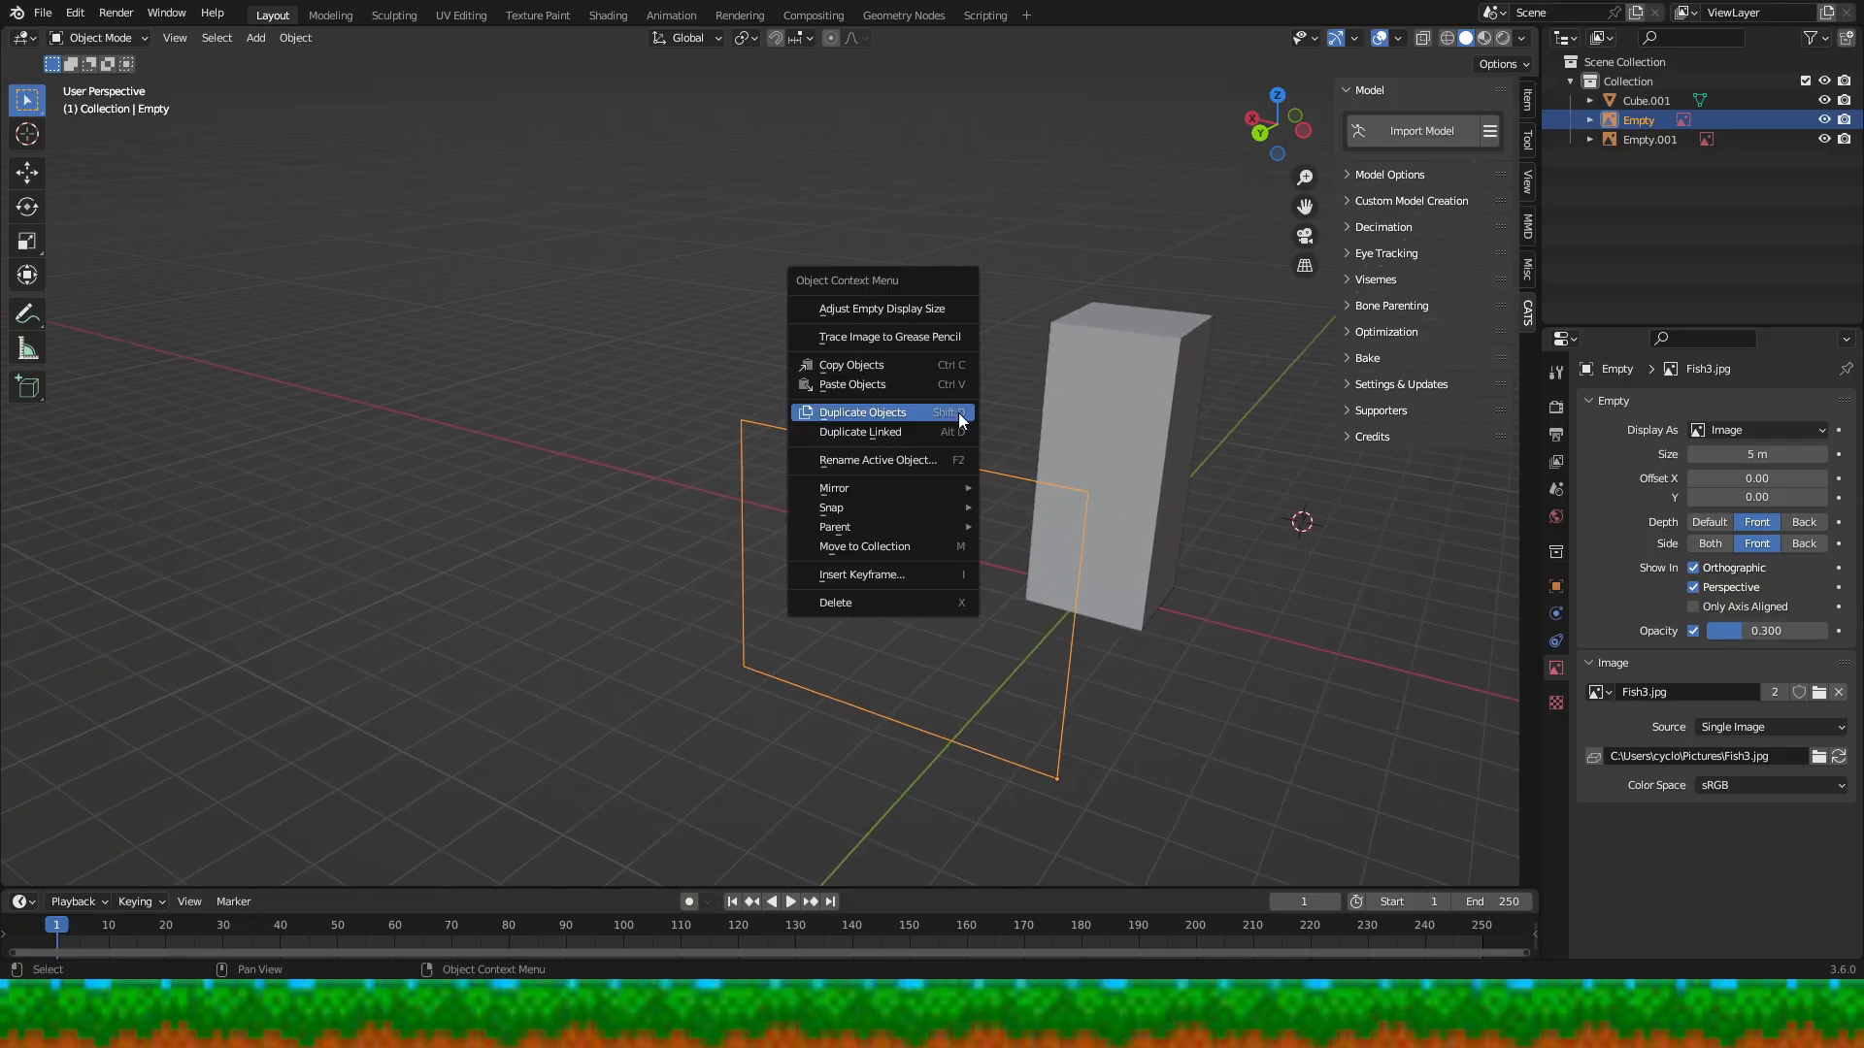
right_click(1087, 429)
right_click(1190, 388)
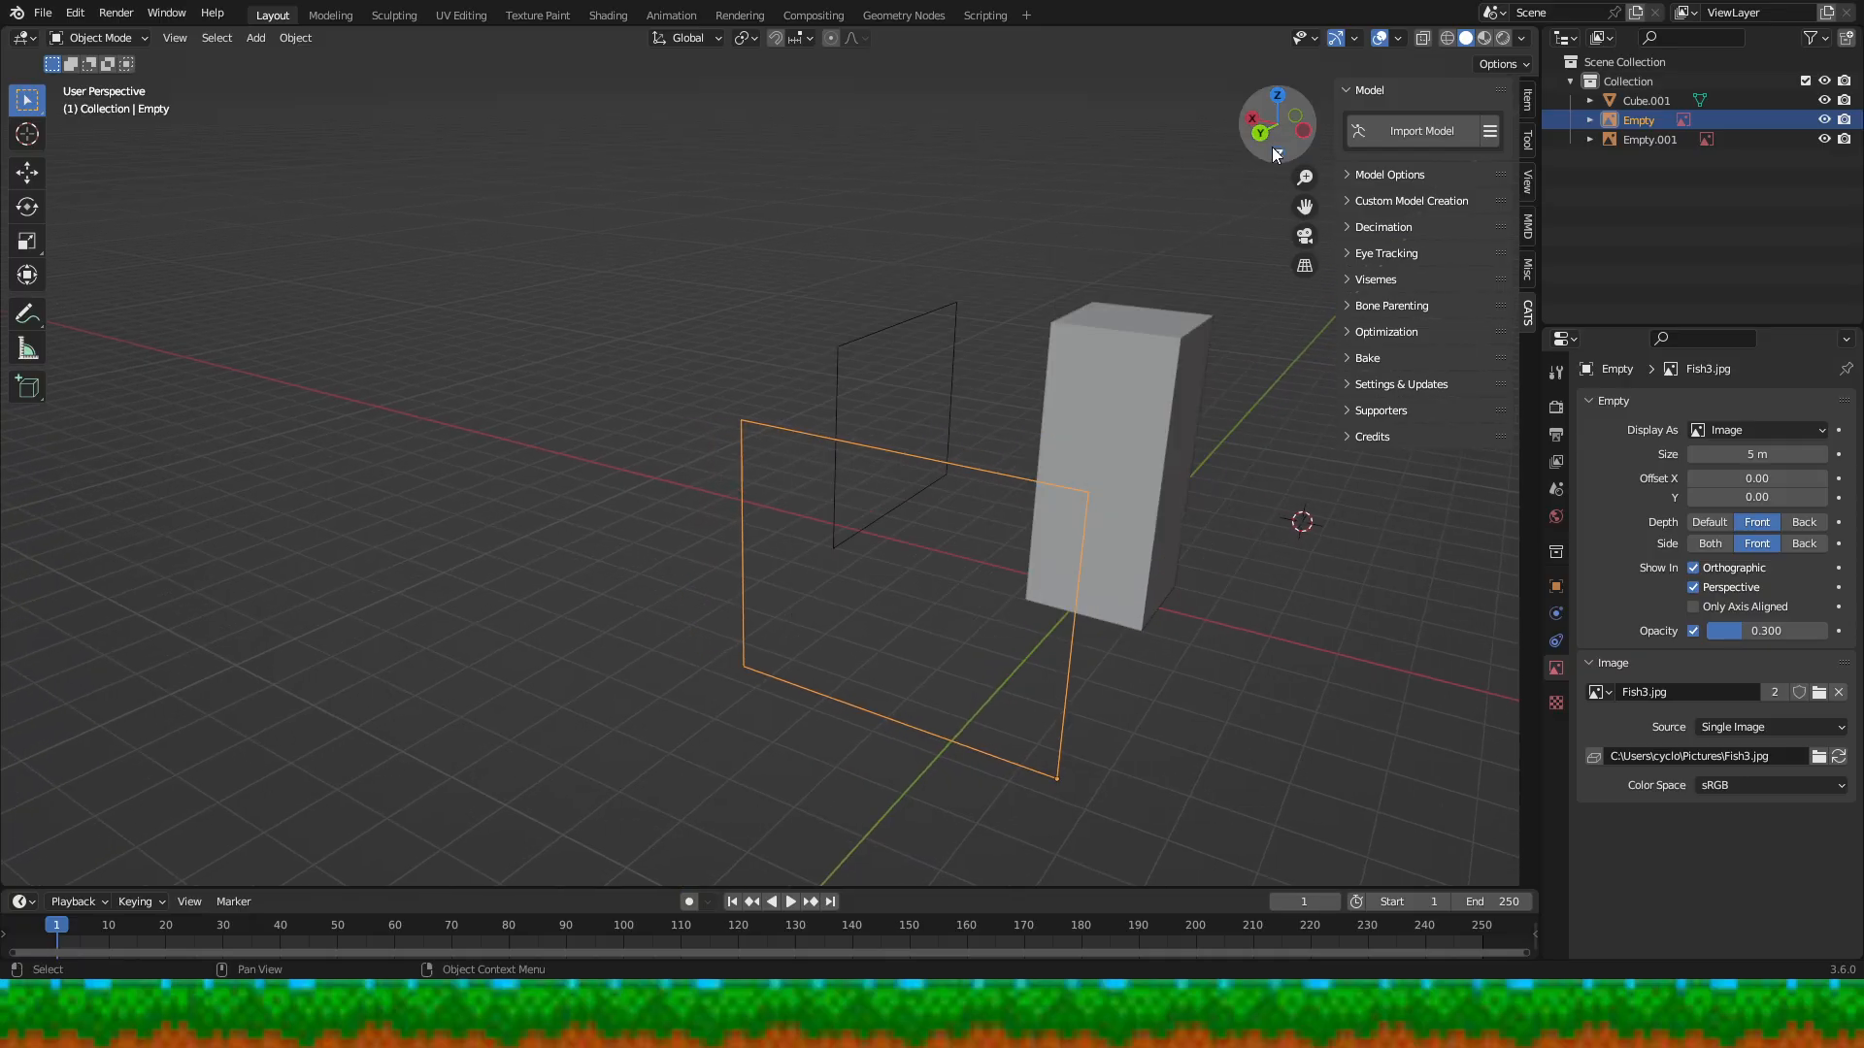
left_click_drag(1254, 151, 547, 189)
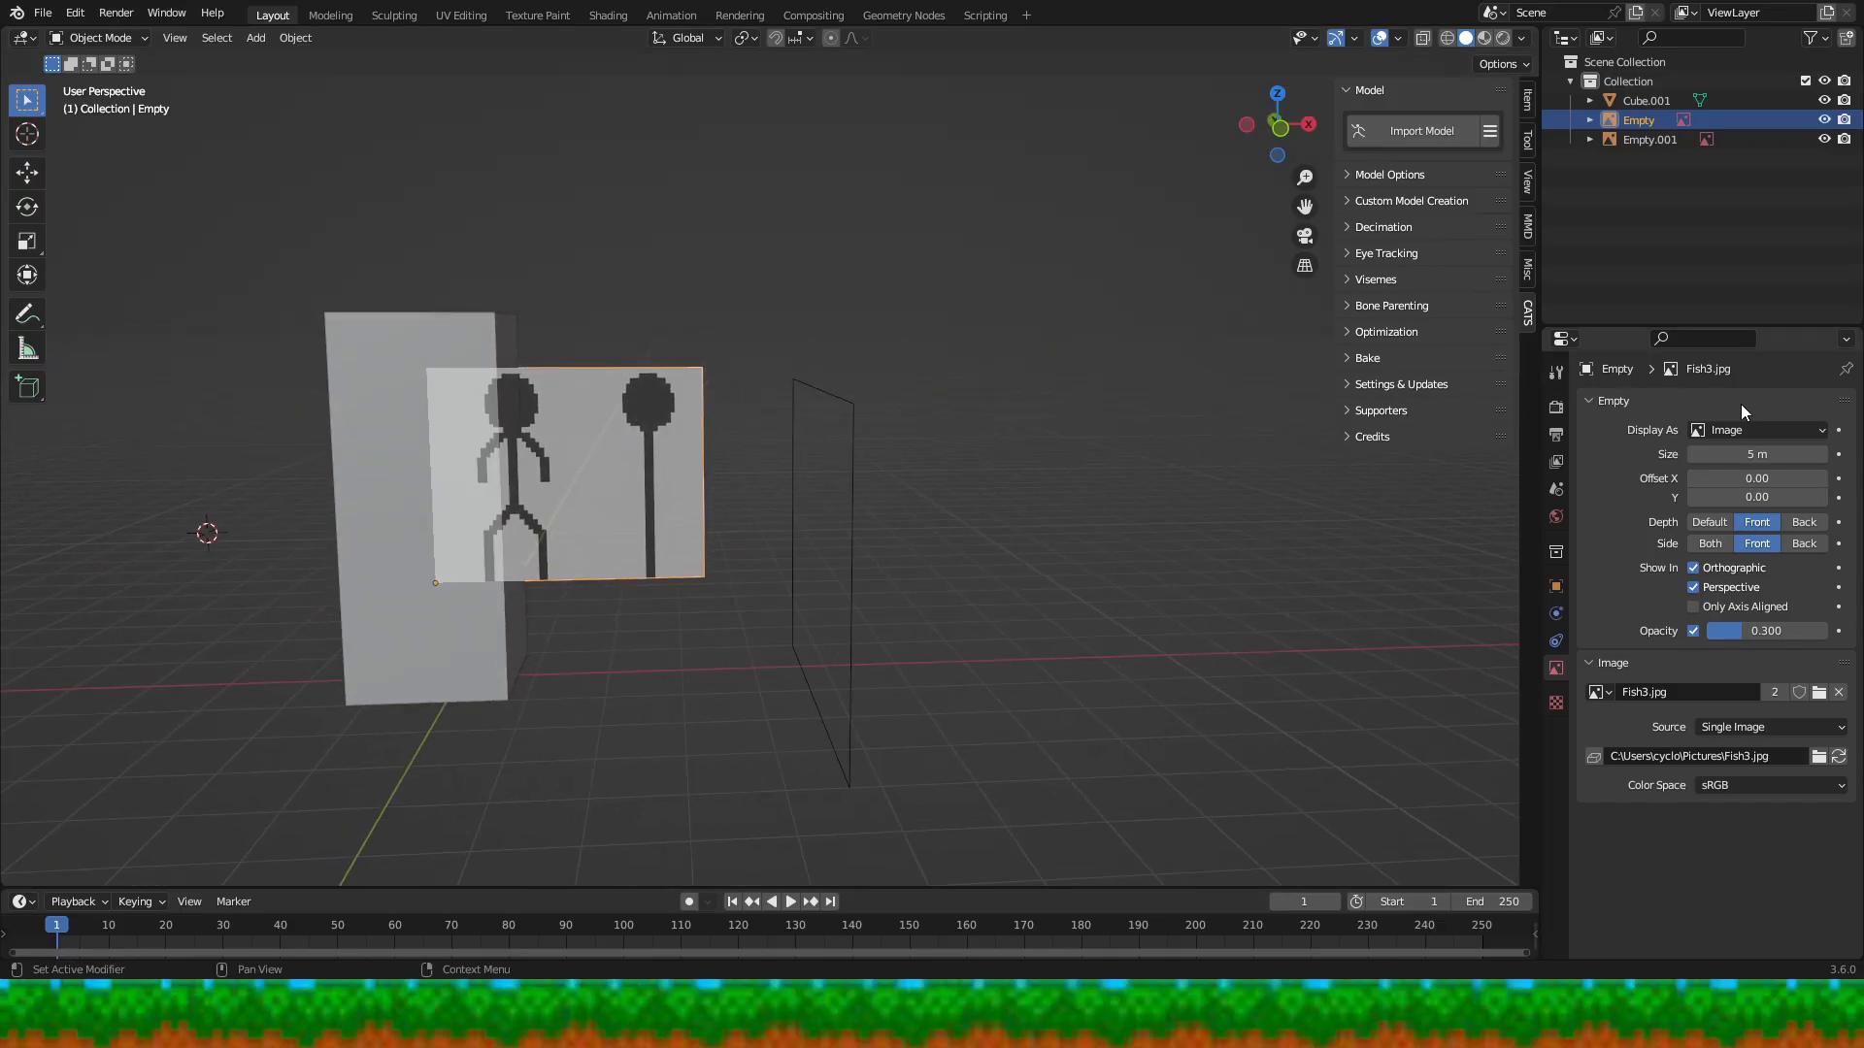
left_click(1807, 522)
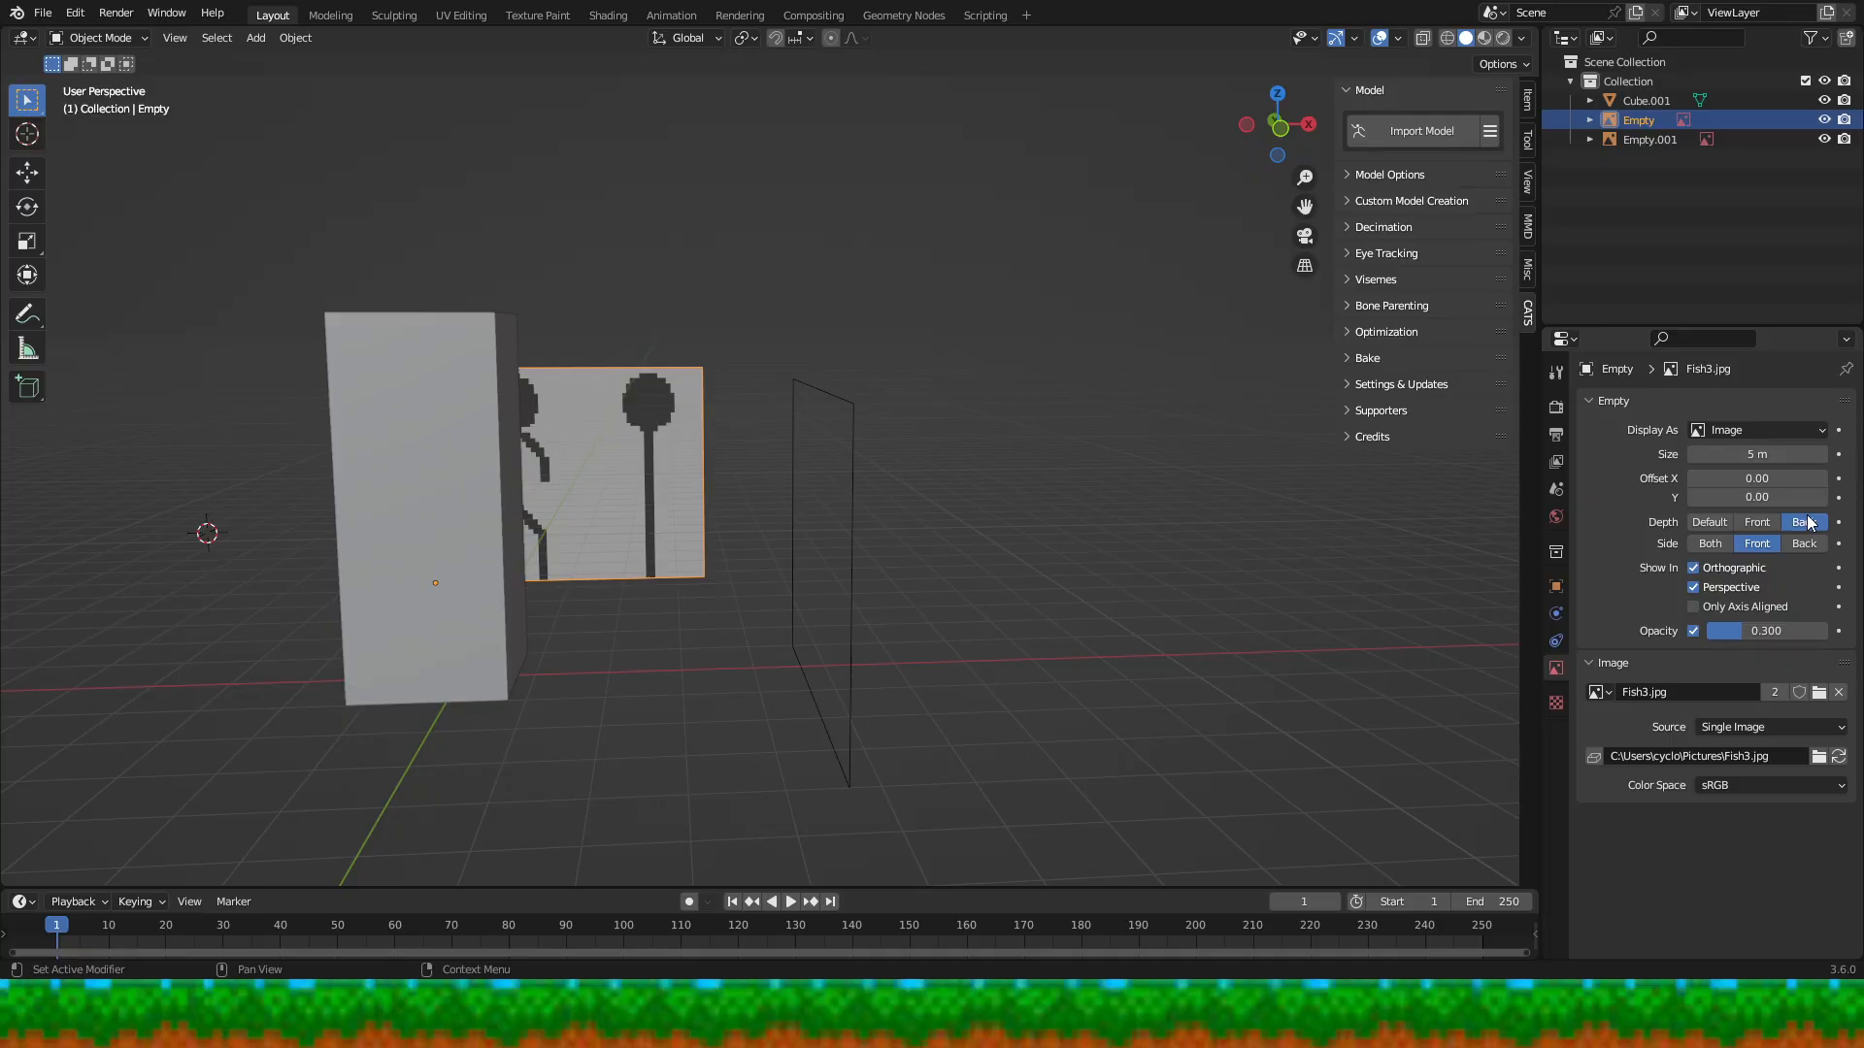
left_click(1807, 544)
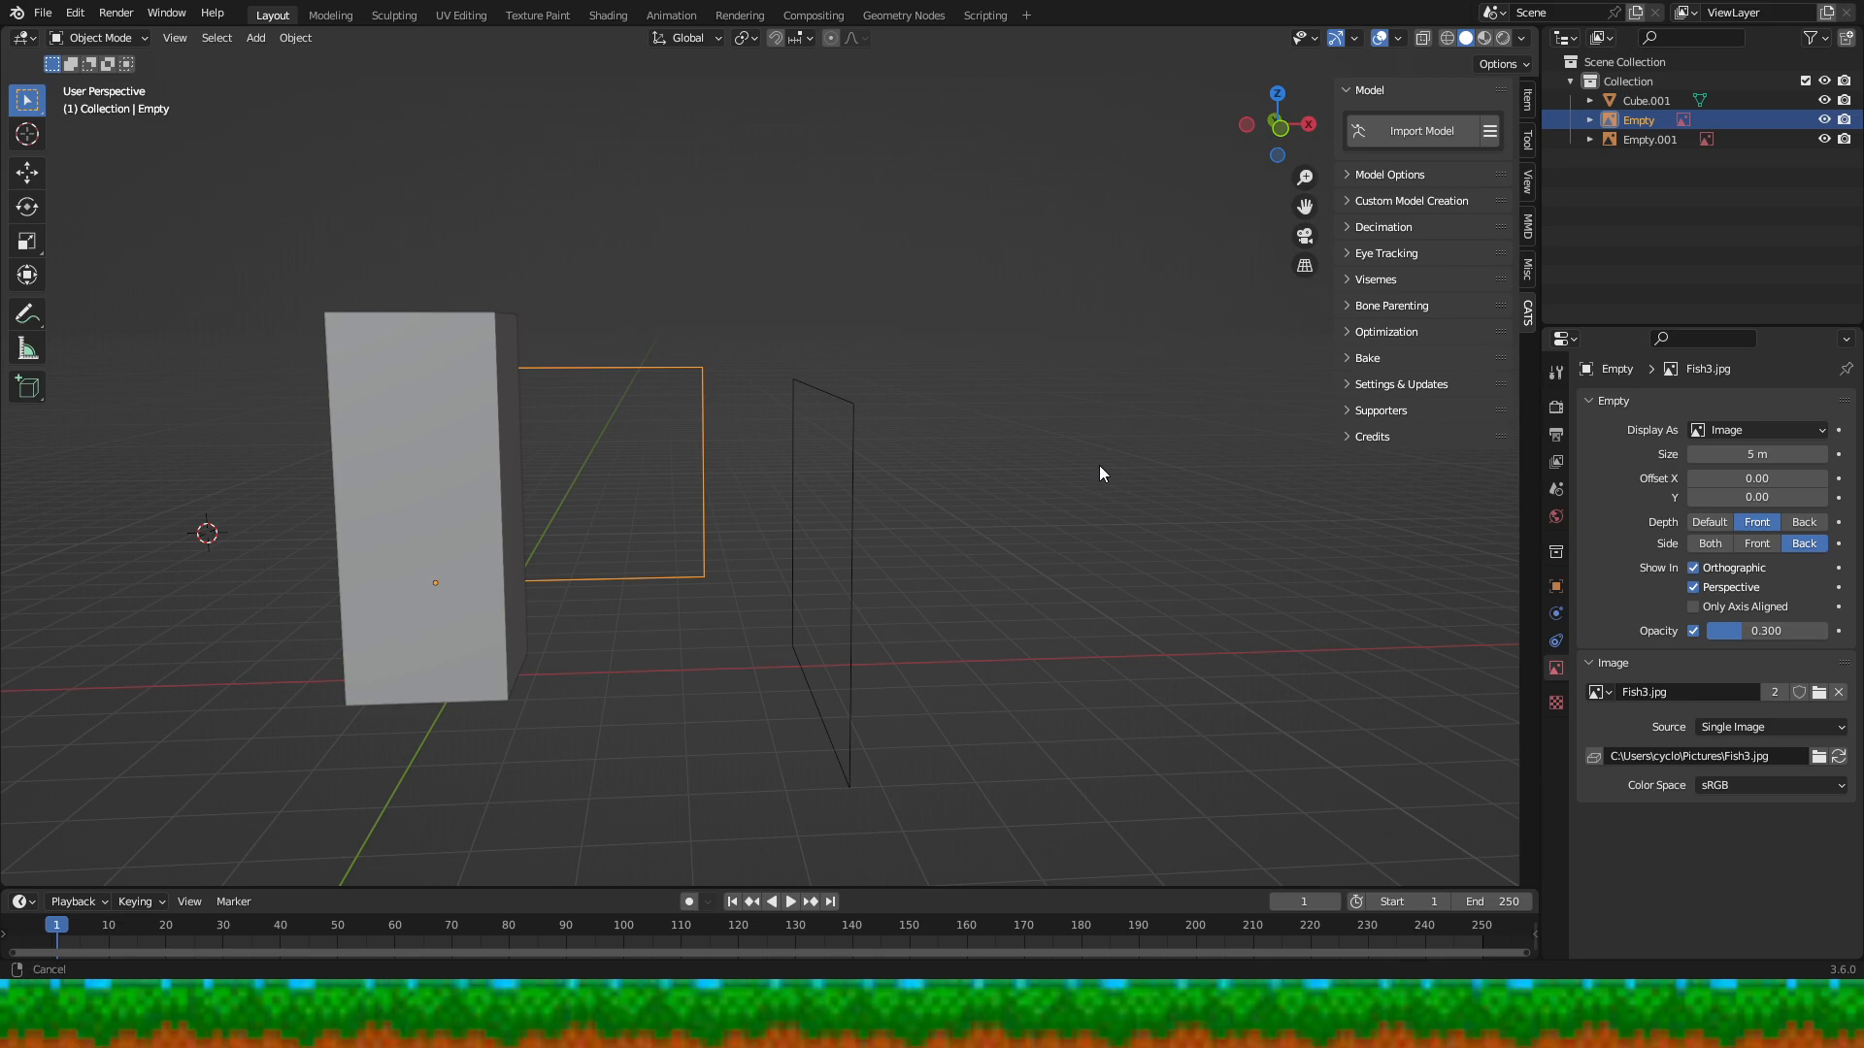
- Compare the Front and Back options for Side and Depth on the front reference image from behind, ending on Front depth and Back side
middle_click_drag(1099, 464, 864, 445)
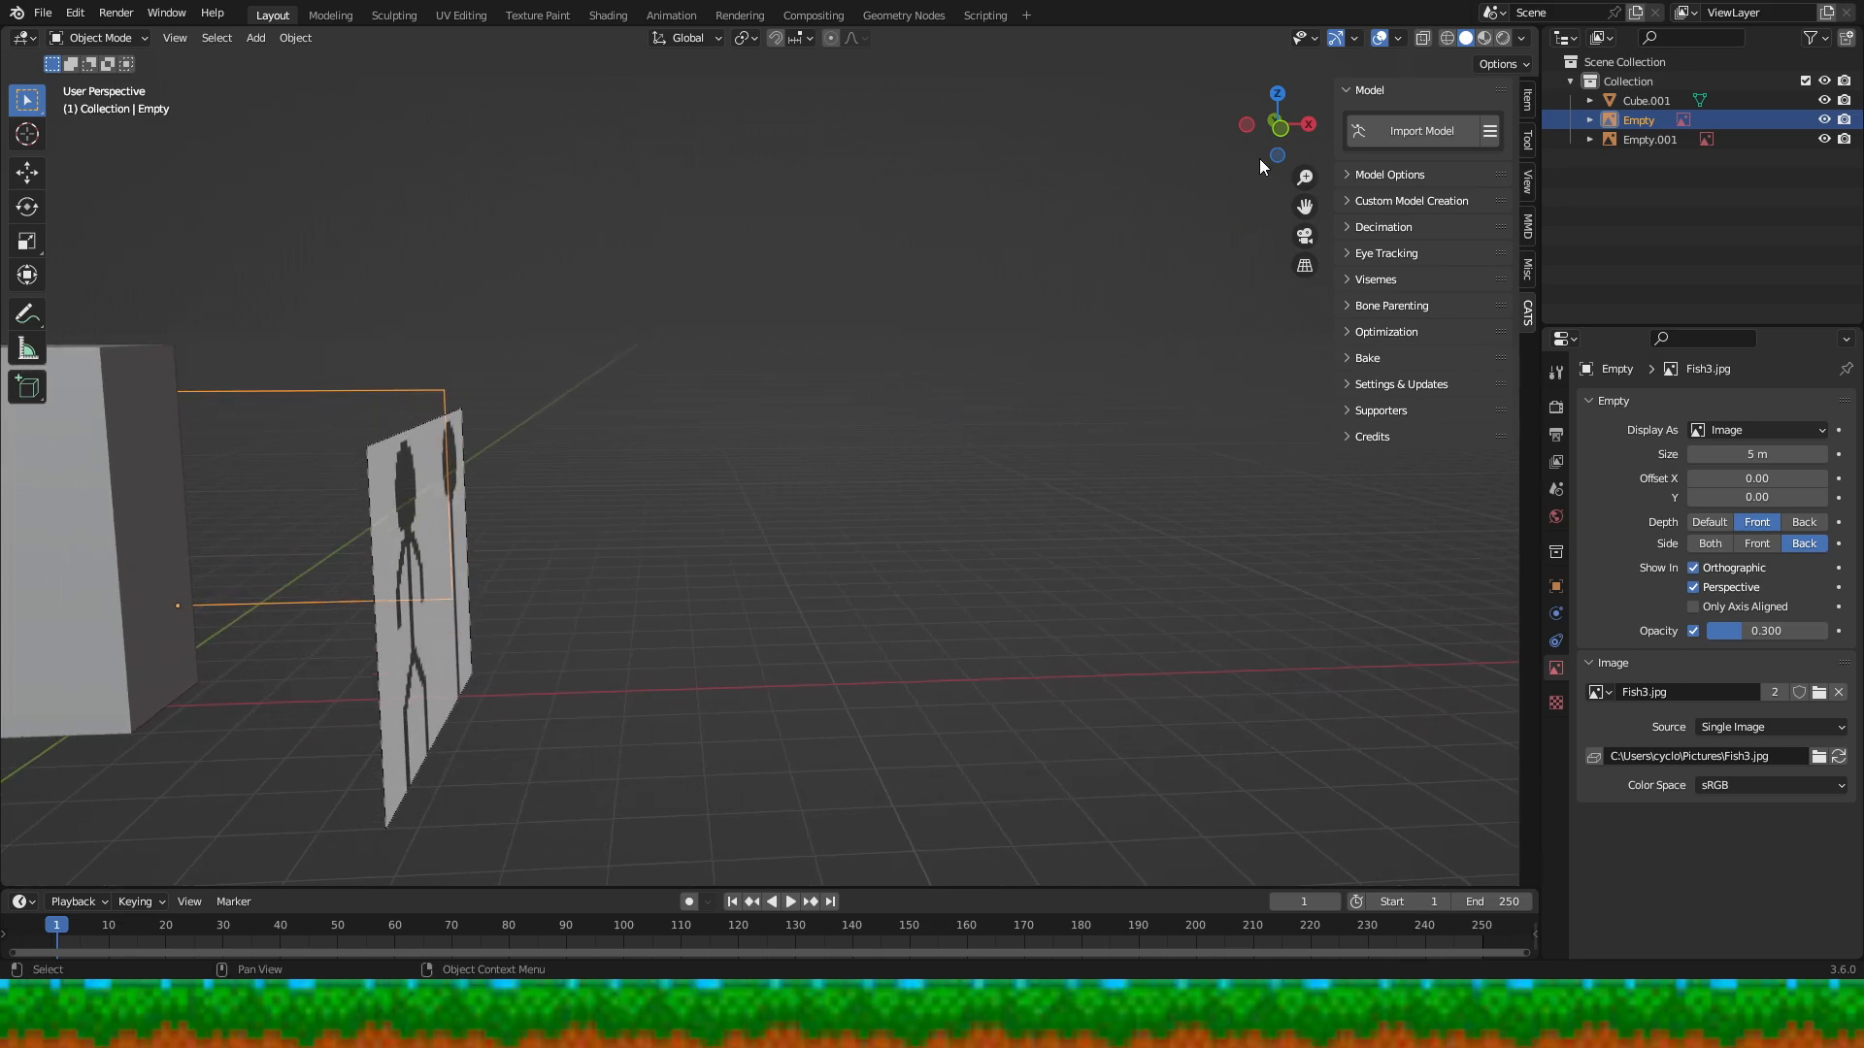
left_click_drag(1254, 153, 1250, 149)
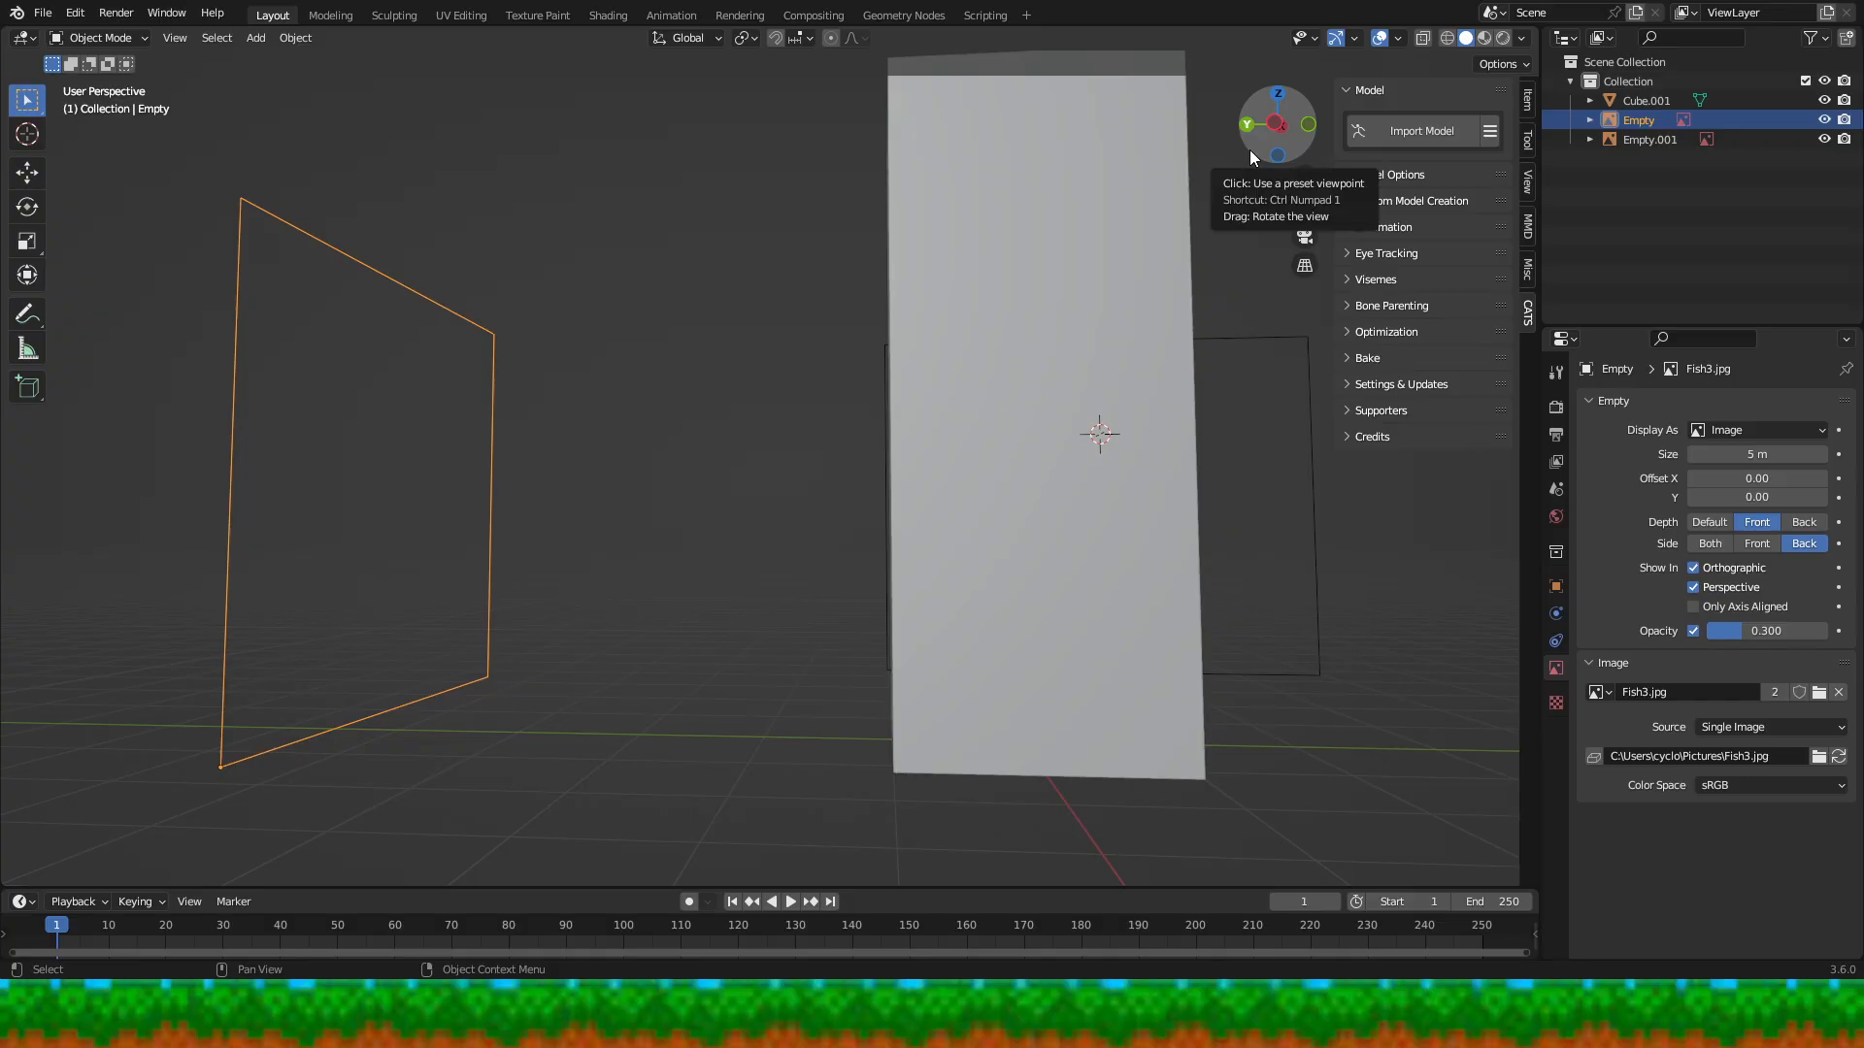
left_click(1250, 150)
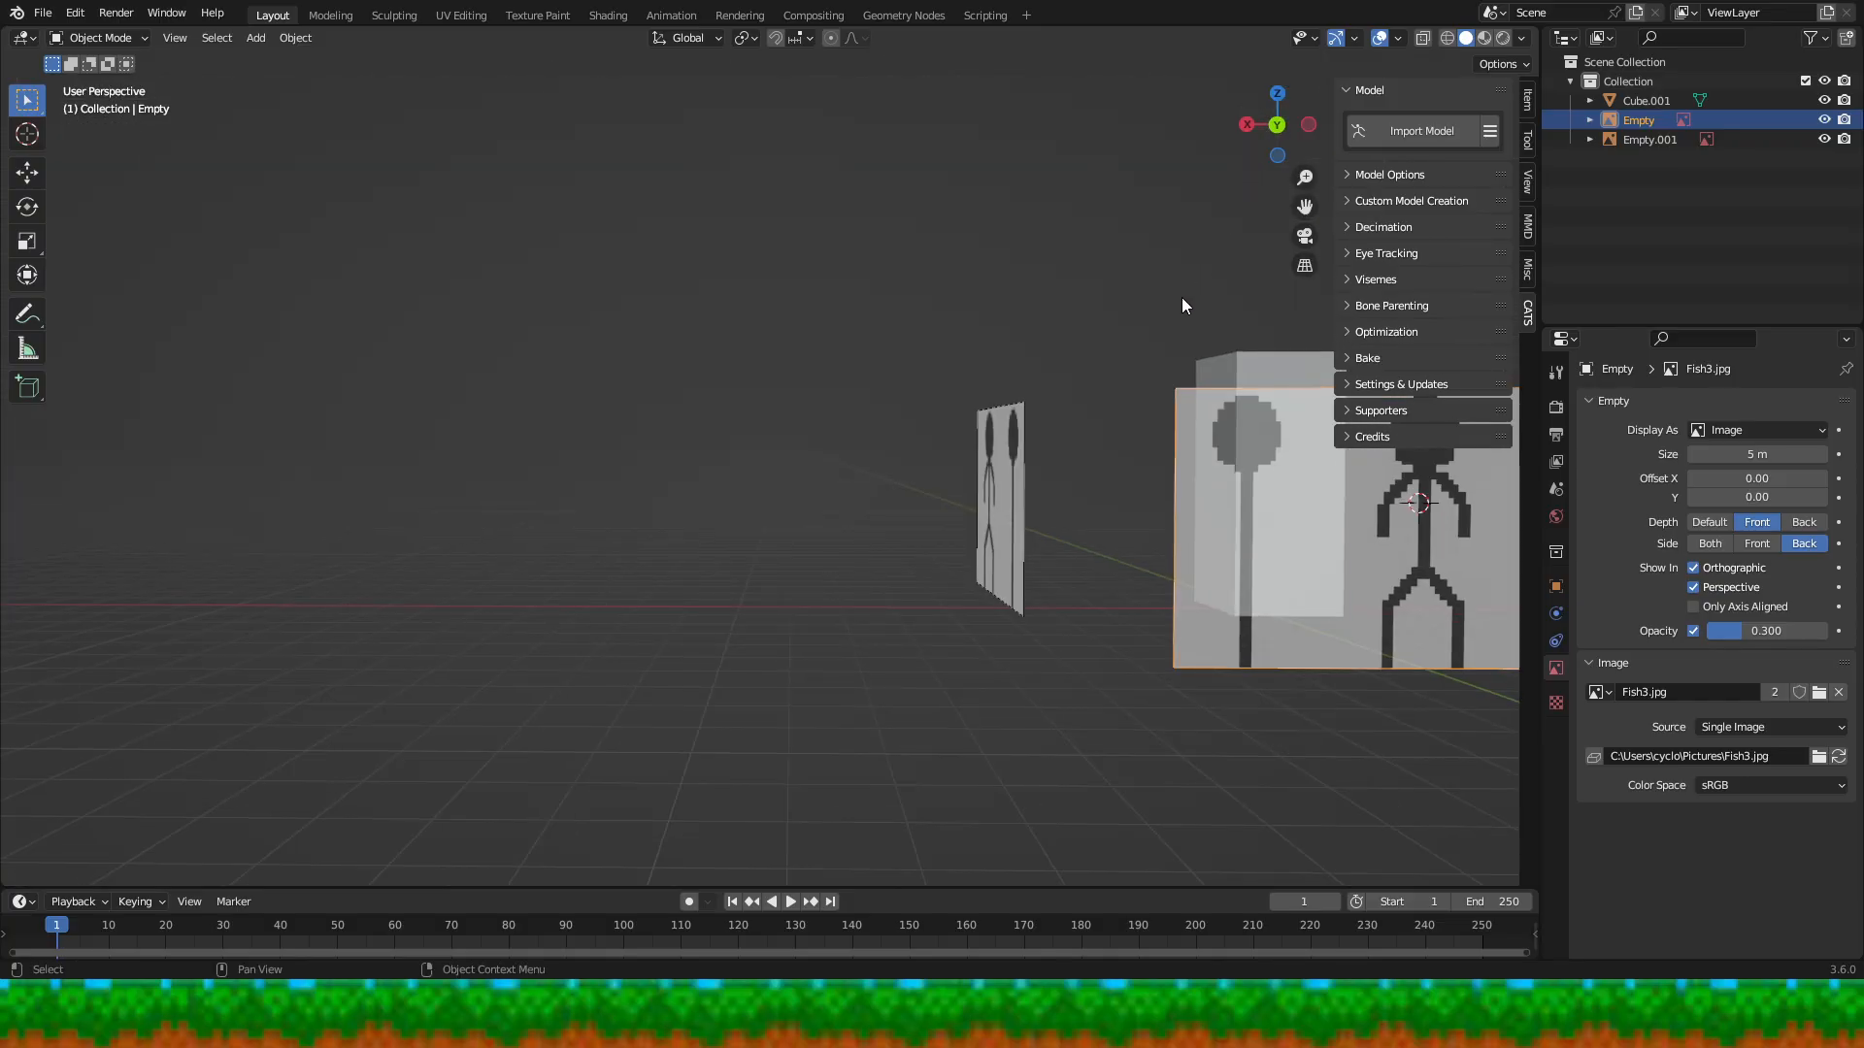
left_click(1757, 542)
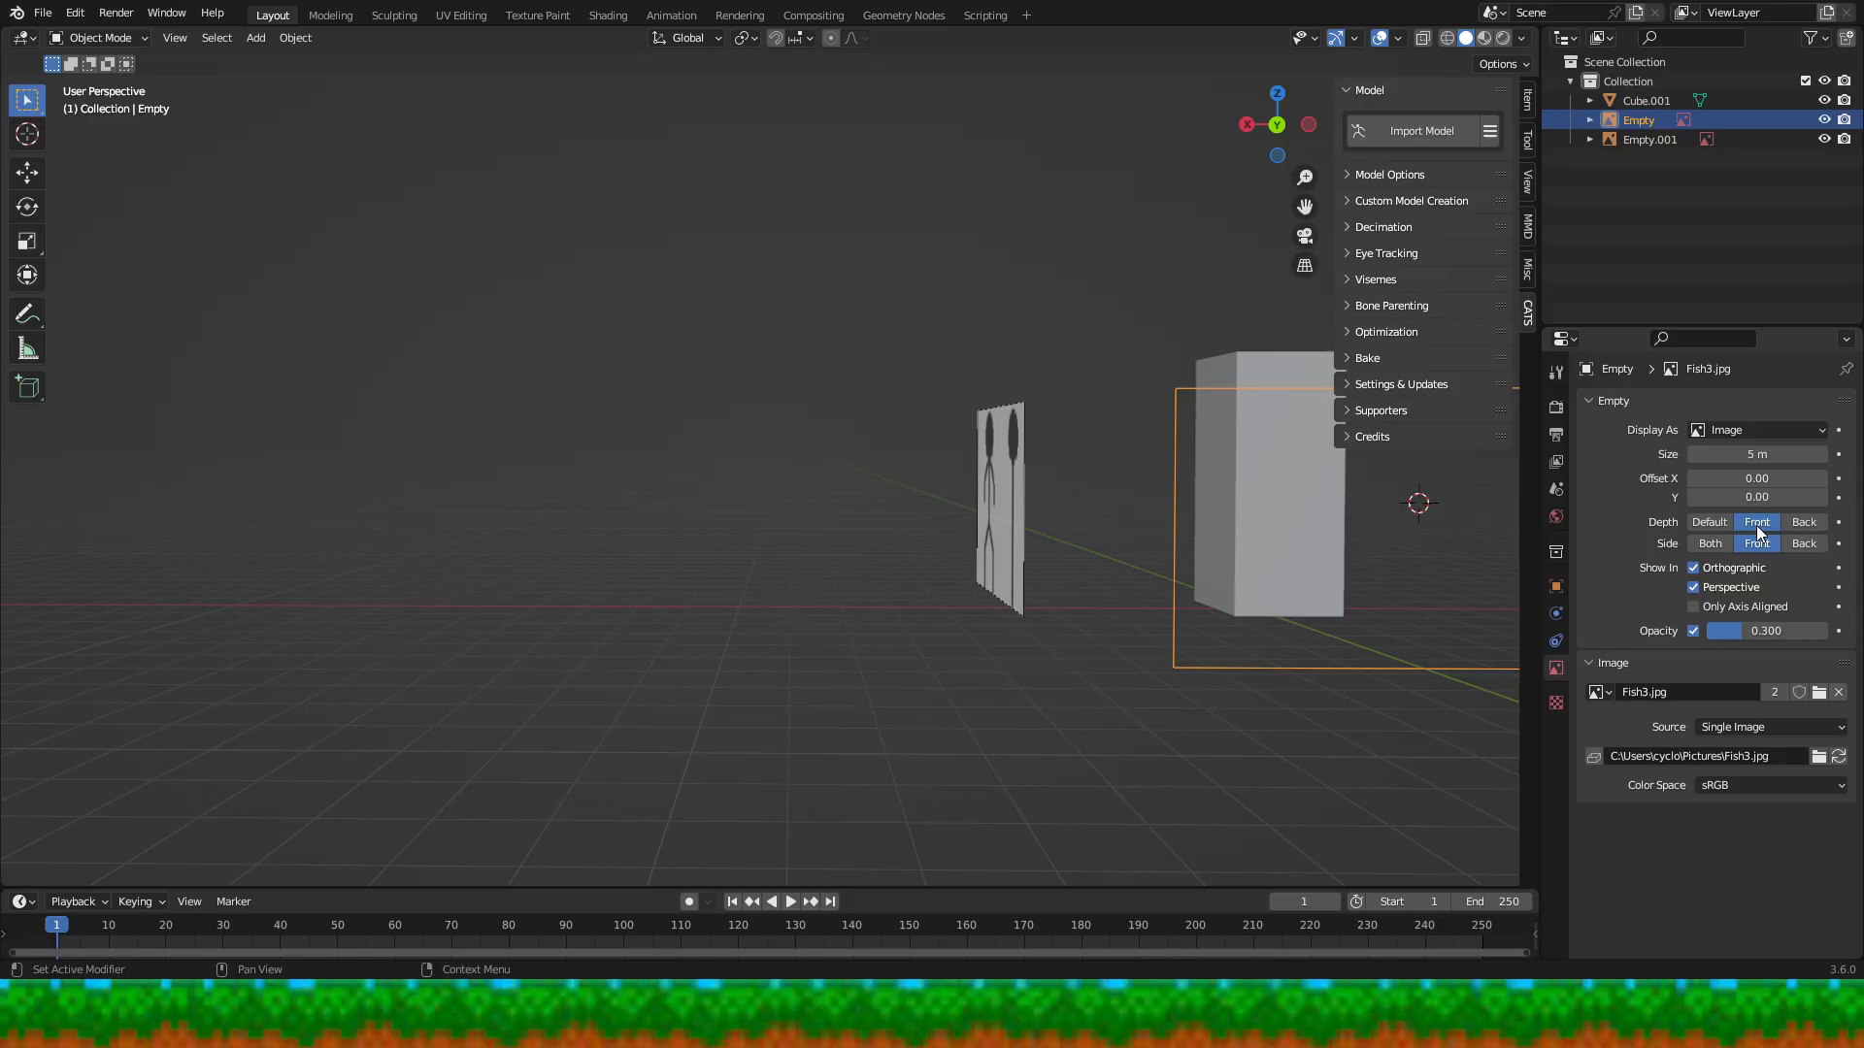
left_click(1801, 524)
left_click(1802, 540)
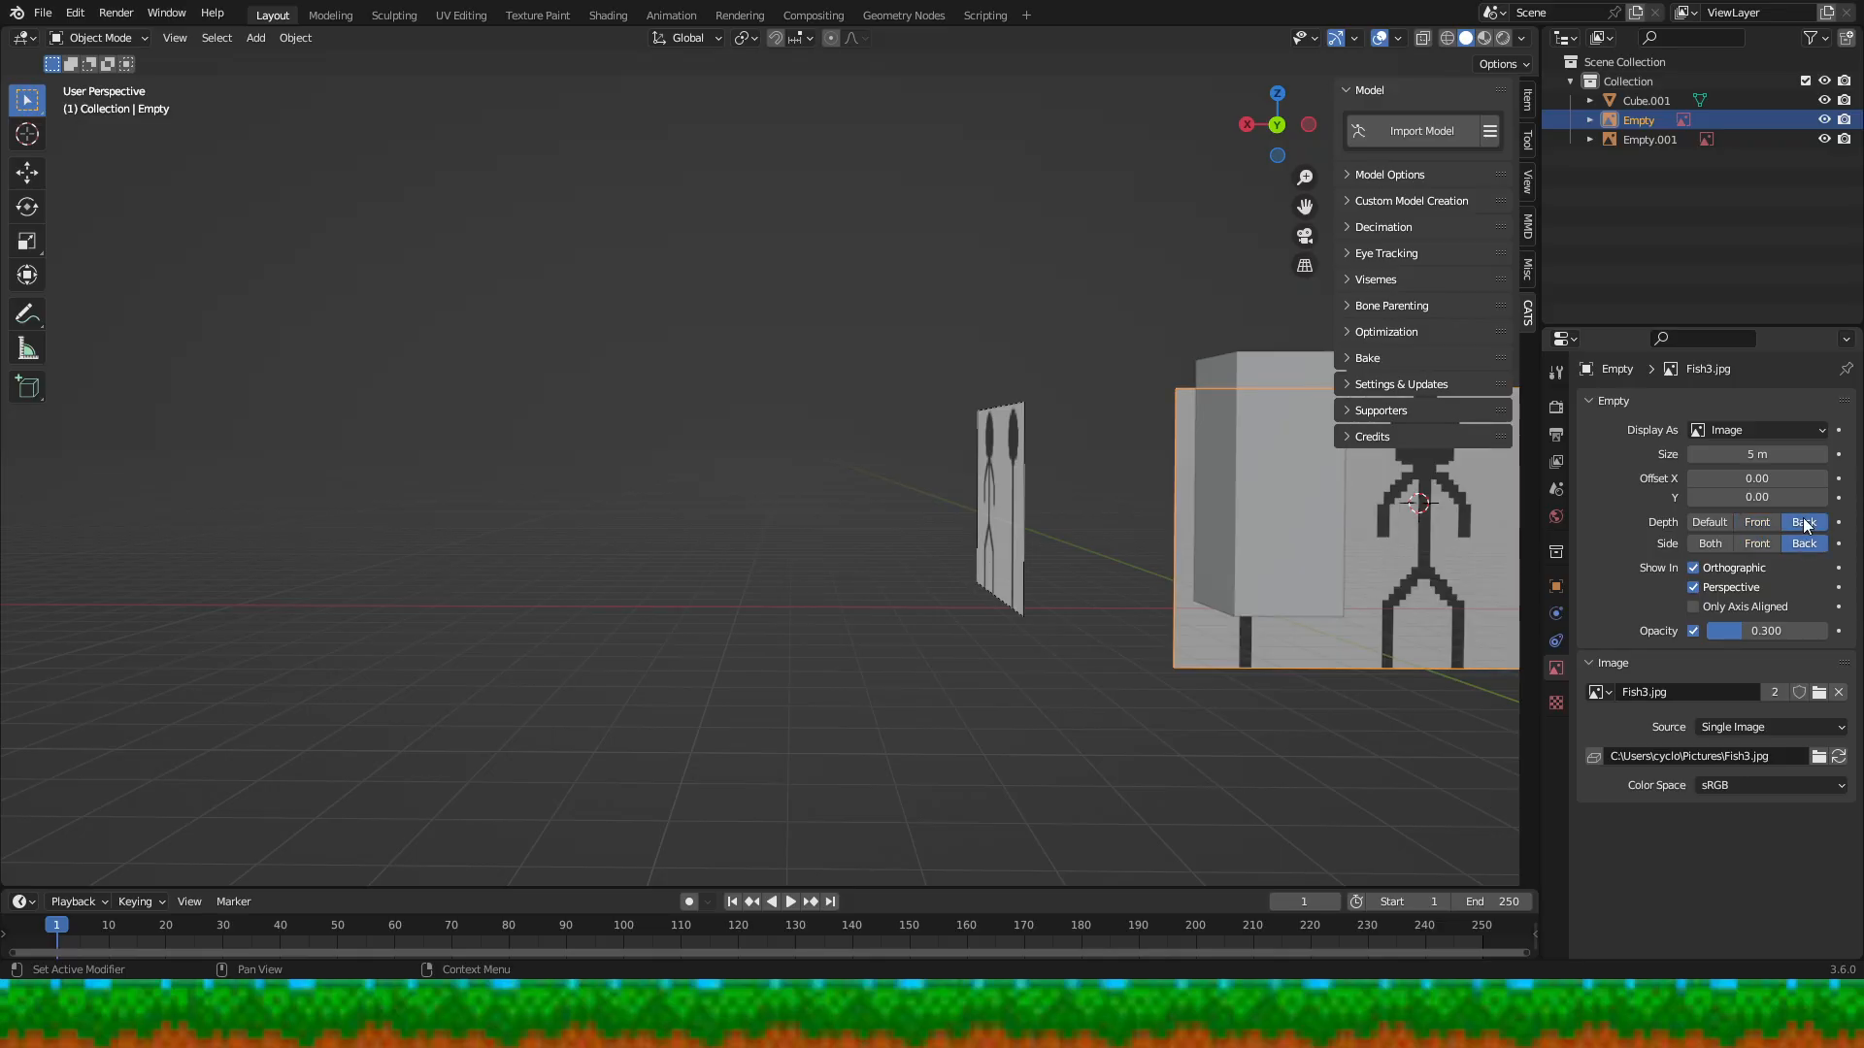
left_click(1757, 524)
left_click(1804, 524)
left_click(1776, 524)
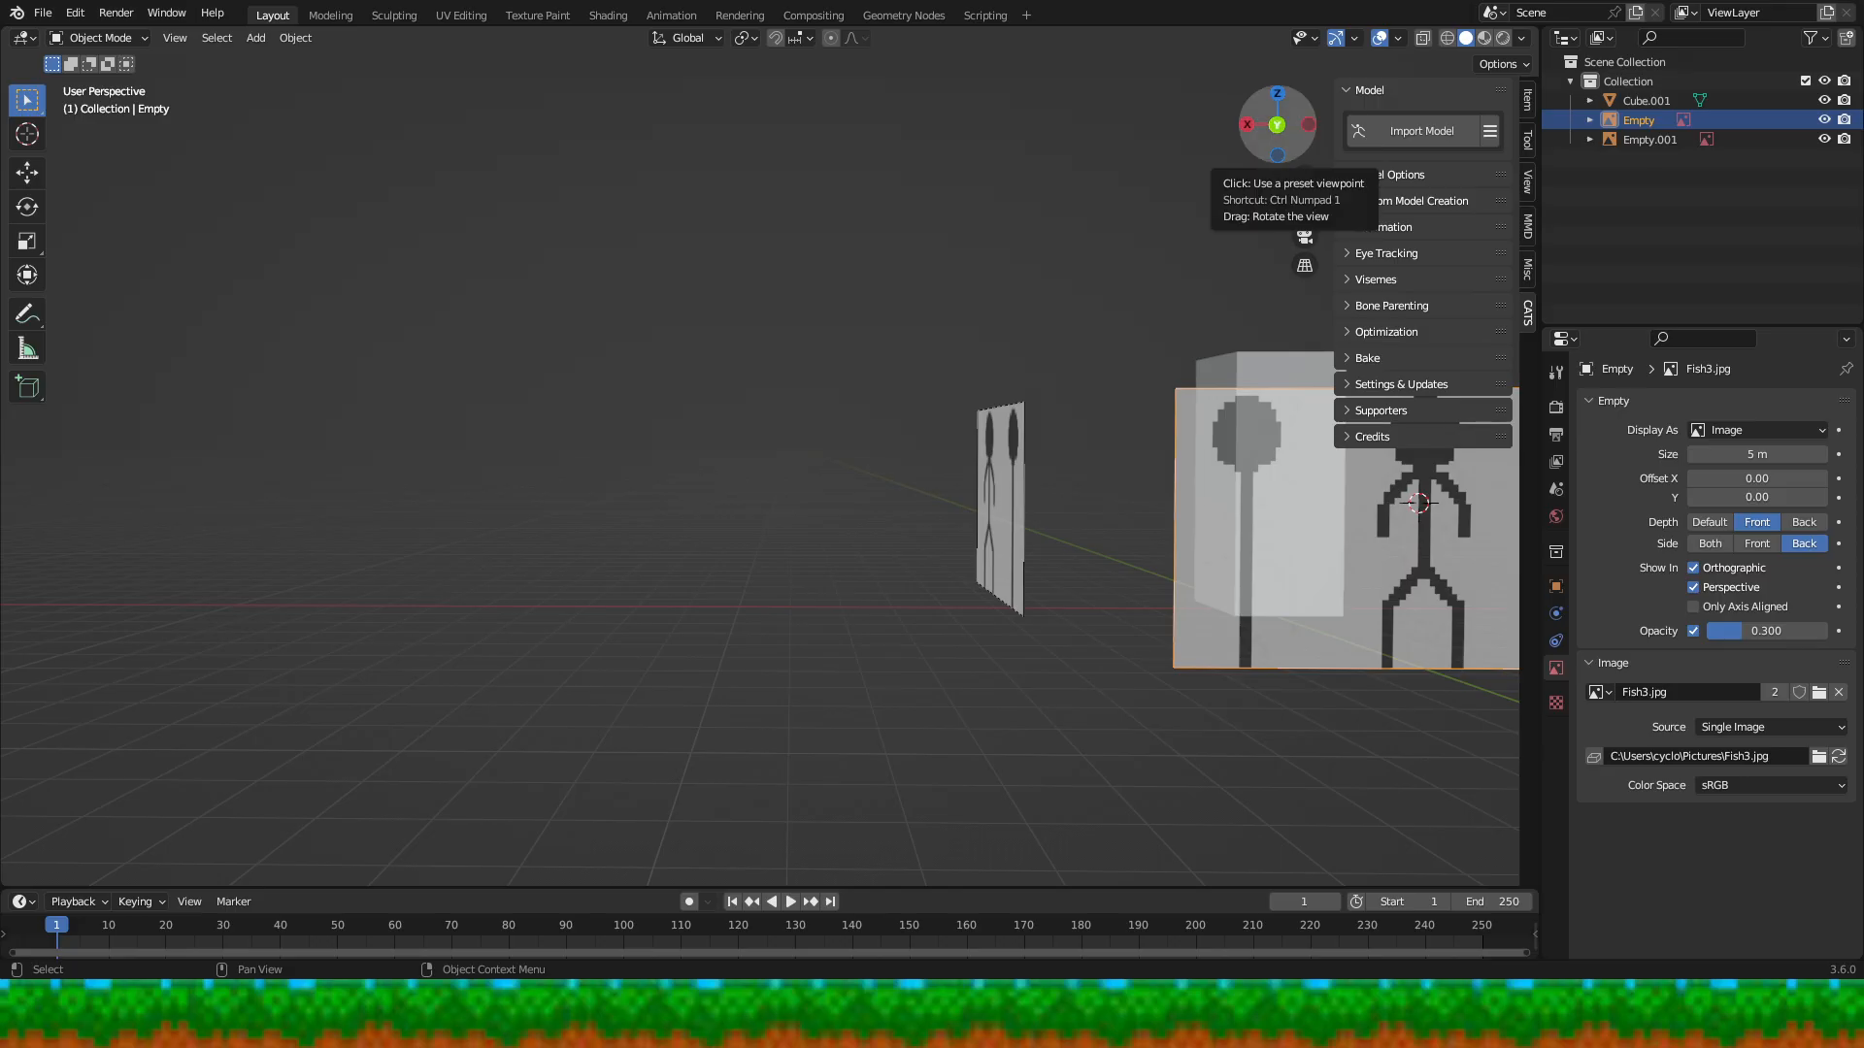
left_click_drag(1264, 126, 981, 188)
middle_click_drag(1004, 283, 1031, 358)
mouse_move(1272, 131)
left_mouse_down()
mouse_move(1303, 168)
mouse_move(1253, 106)
mouse_move(1249, 142)
left_mouse_up()
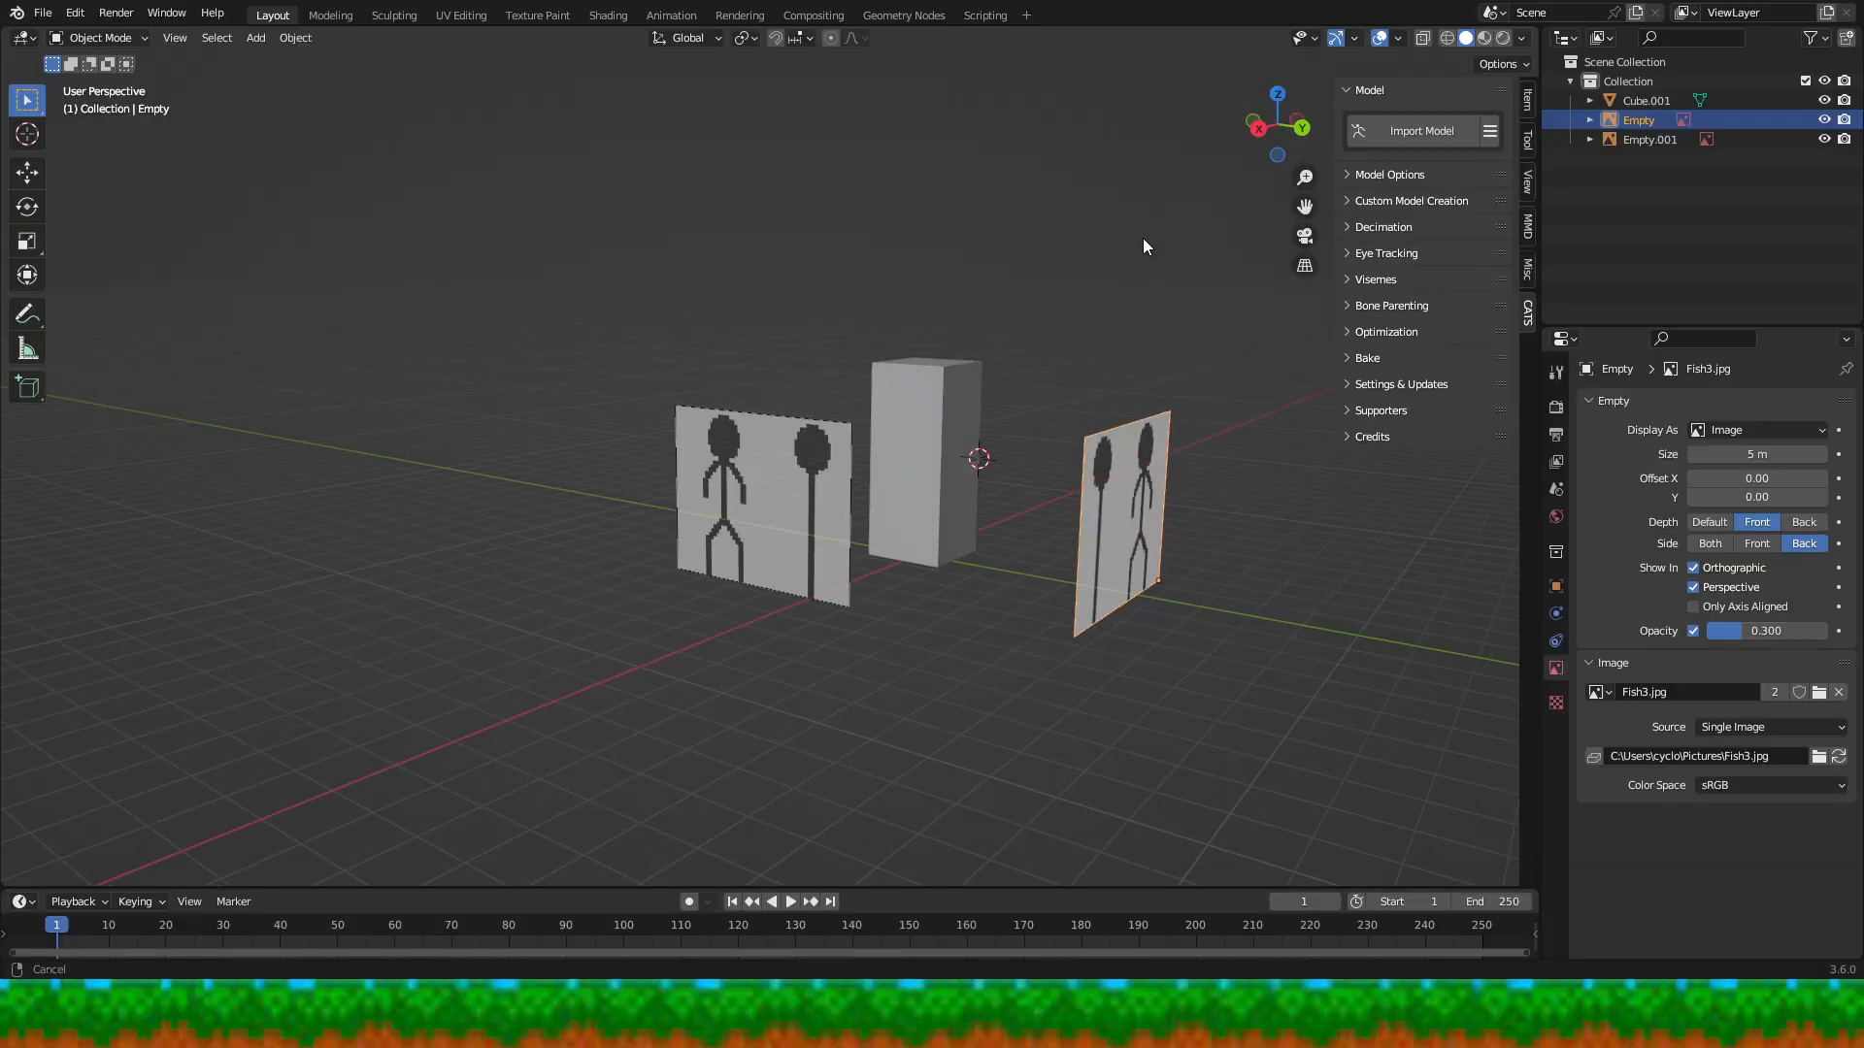
middle_click_drag(1151, 312, 1116, 321, "shift")
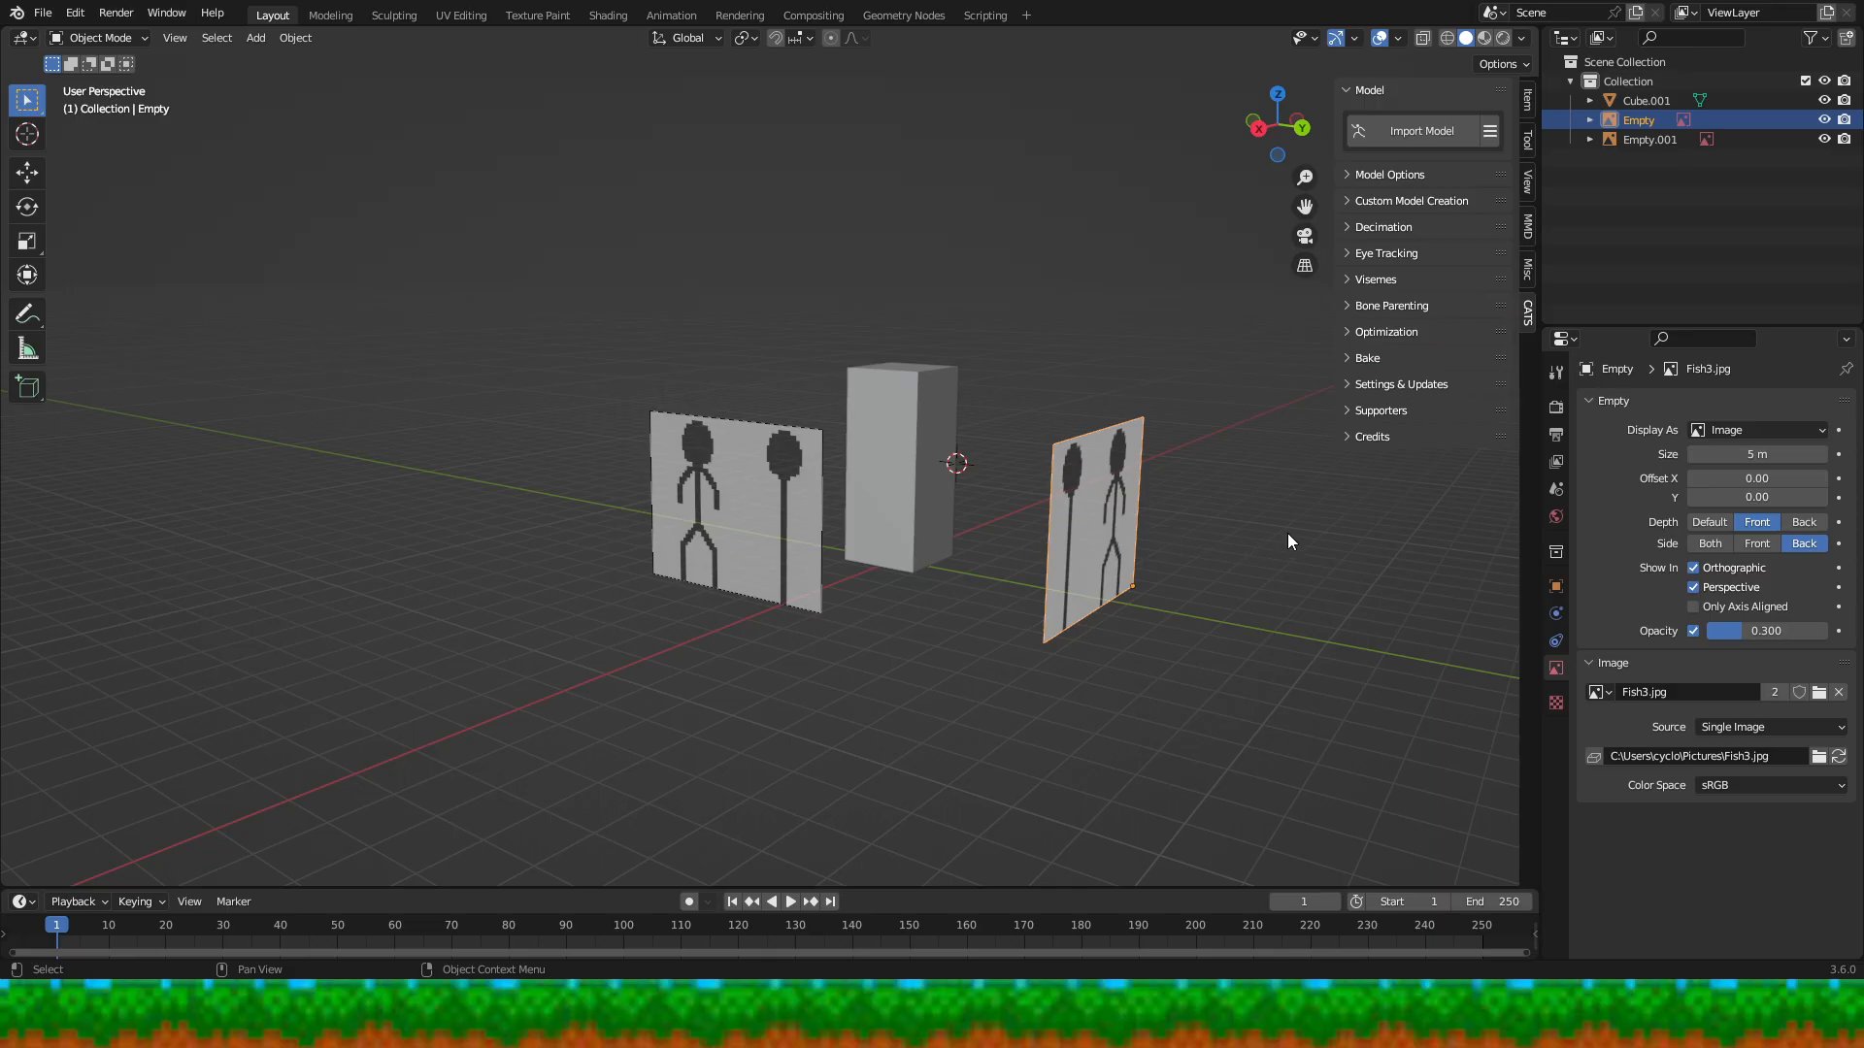
left_click(1257, 736)
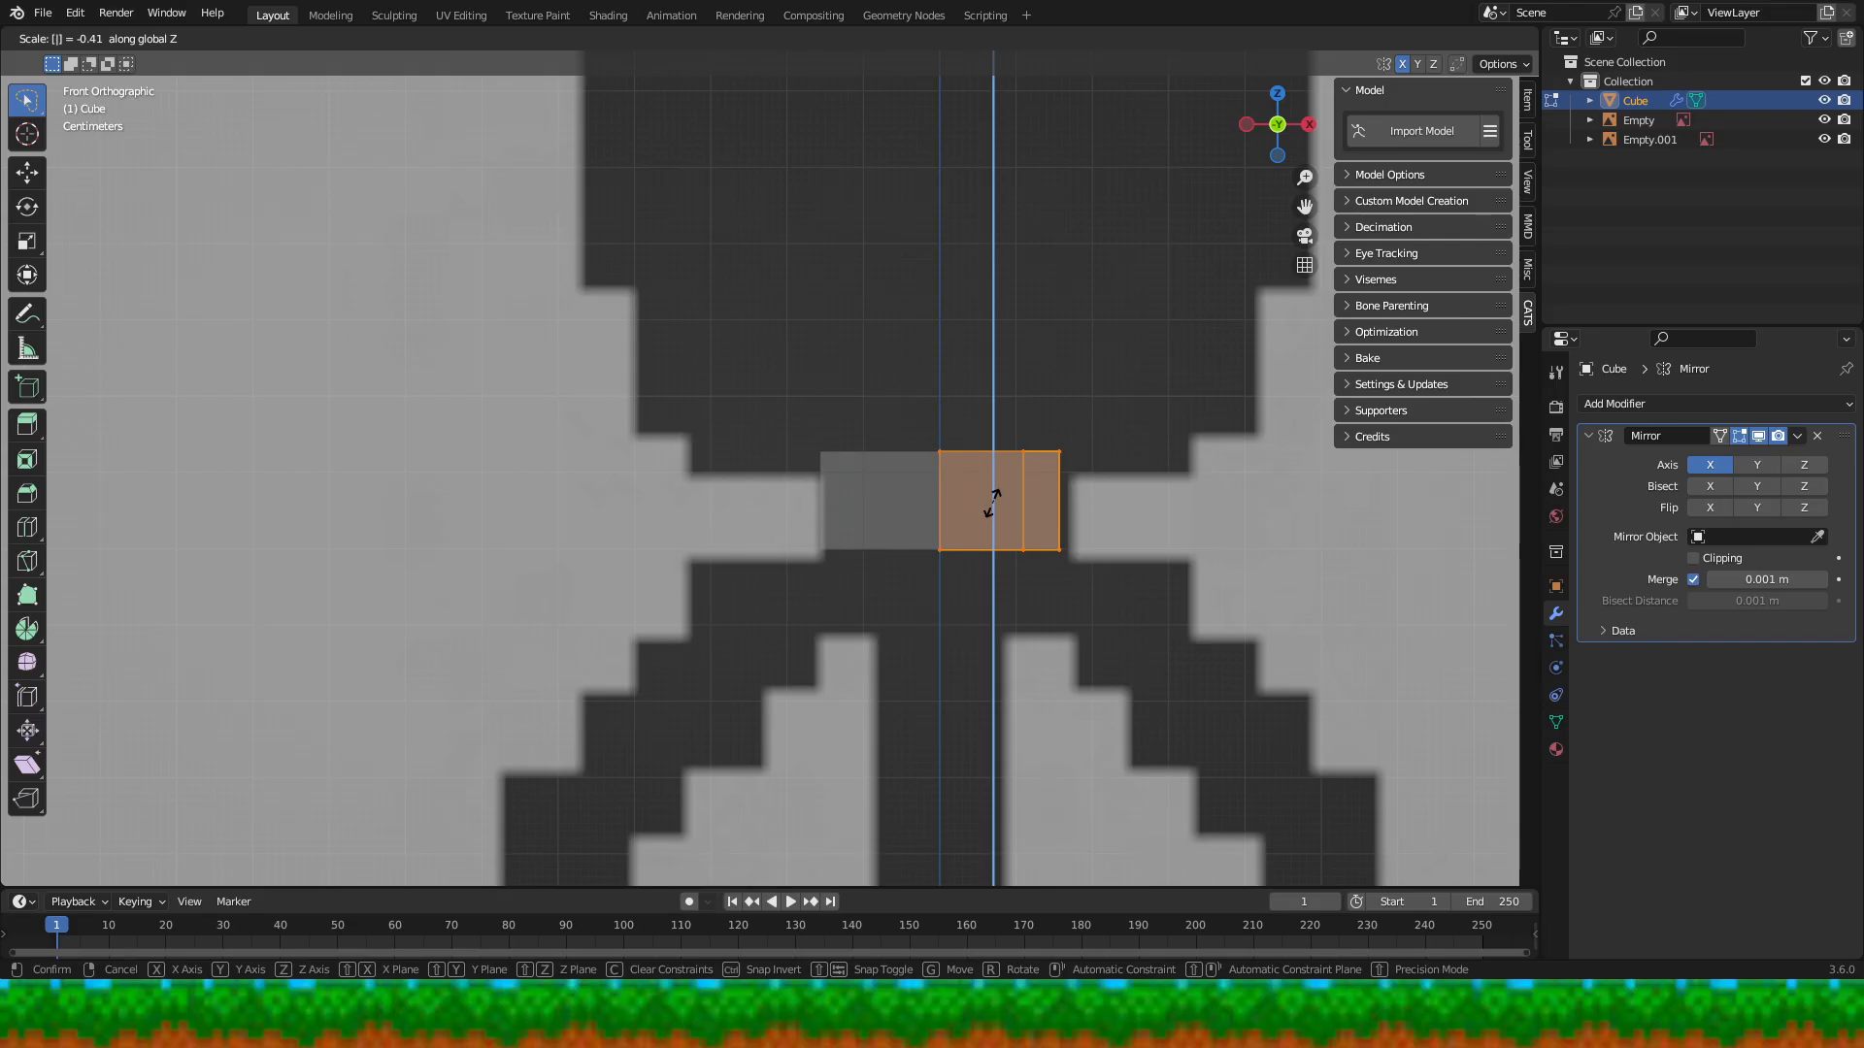
- Try scaling the mirrored cube's selected half along the Z axis by about -0.413, and undo the scaling
type("sazxczj")
left_click(1065, 514)
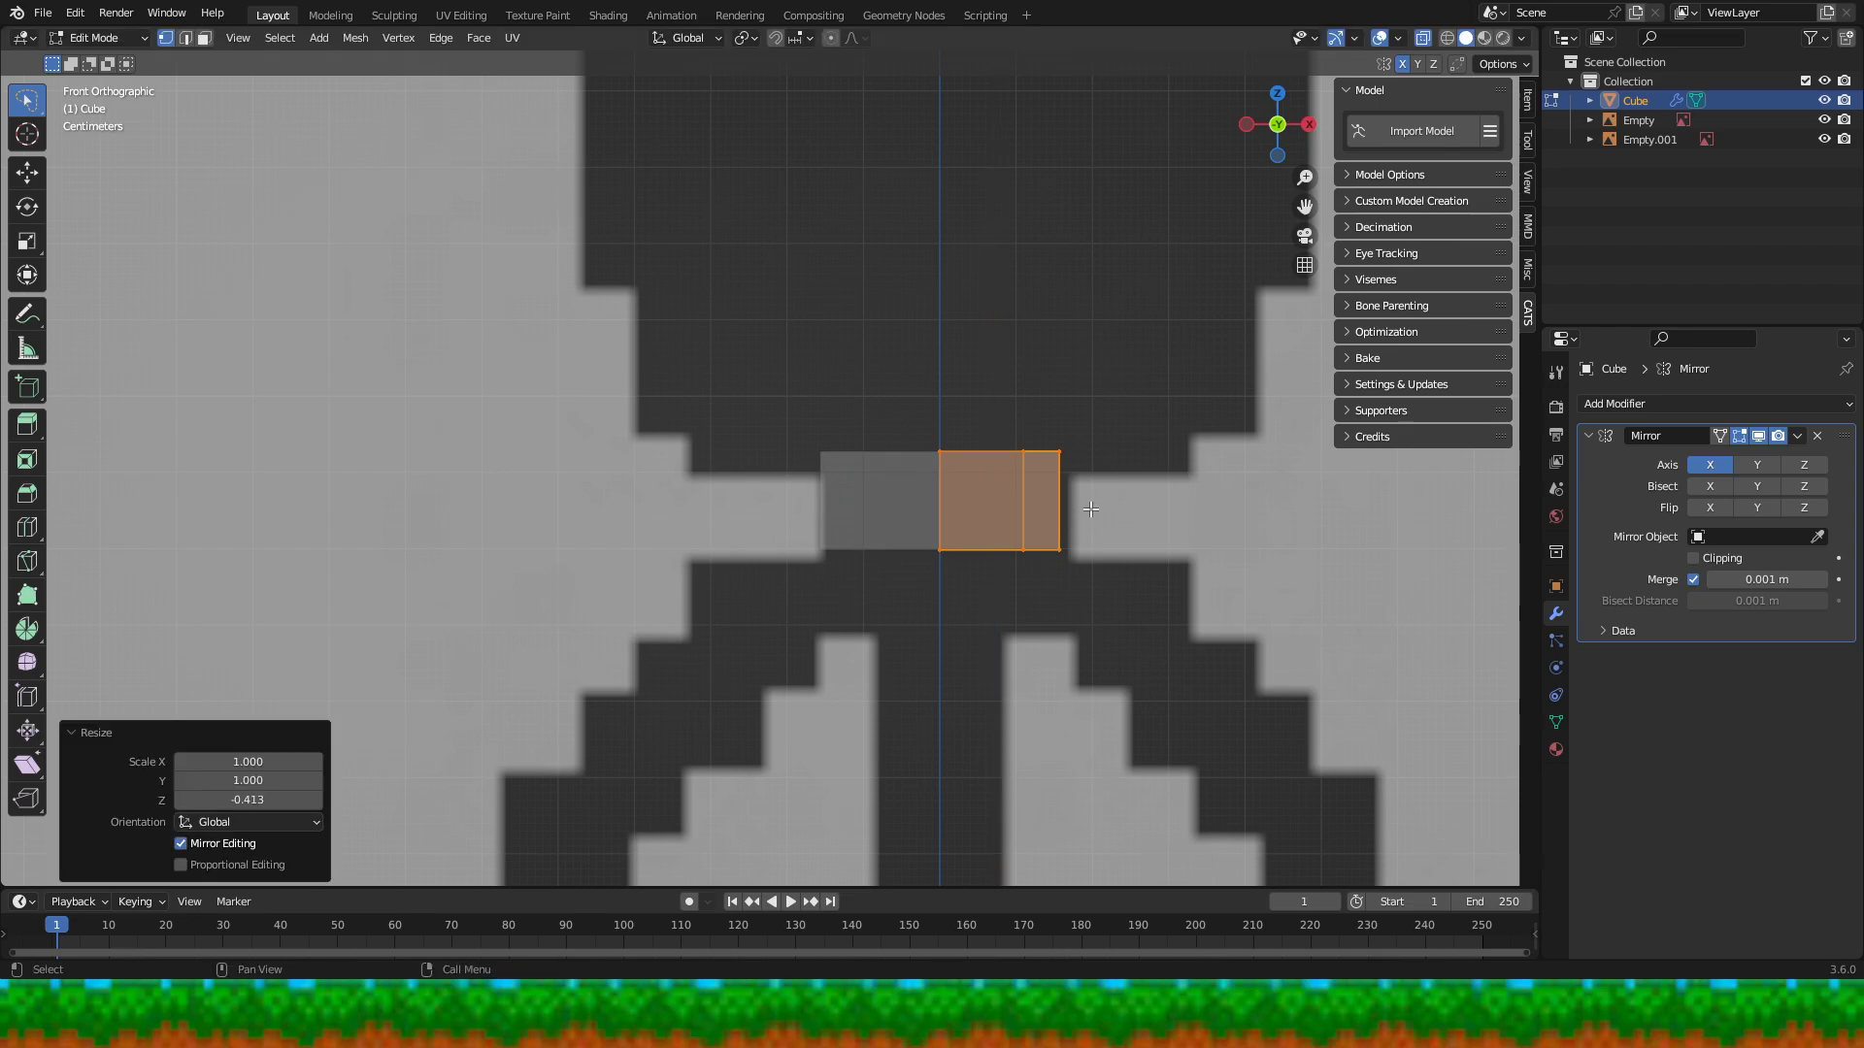
key("ctrl+z")
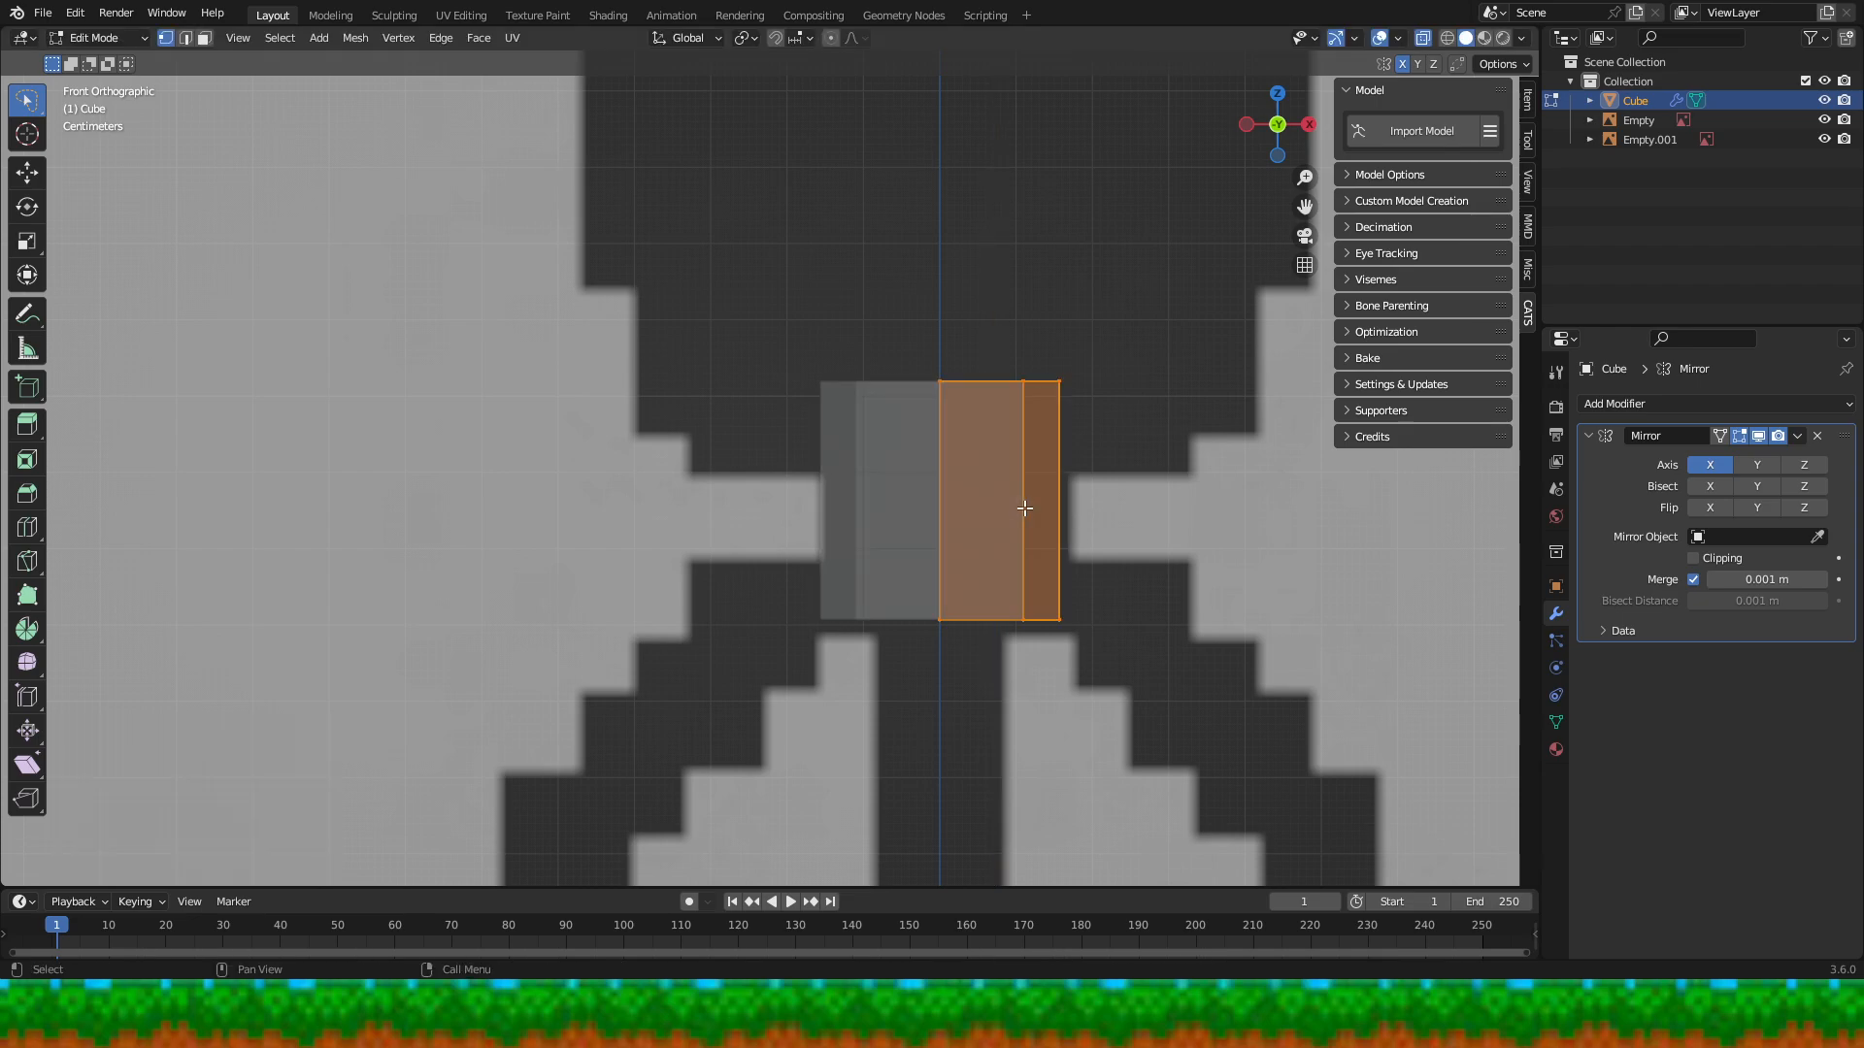
- From below, try four-cut loop cuts on the cube's half: lengthwise, across the tapered section and undone, and across the square section
left_click(1277, 155)
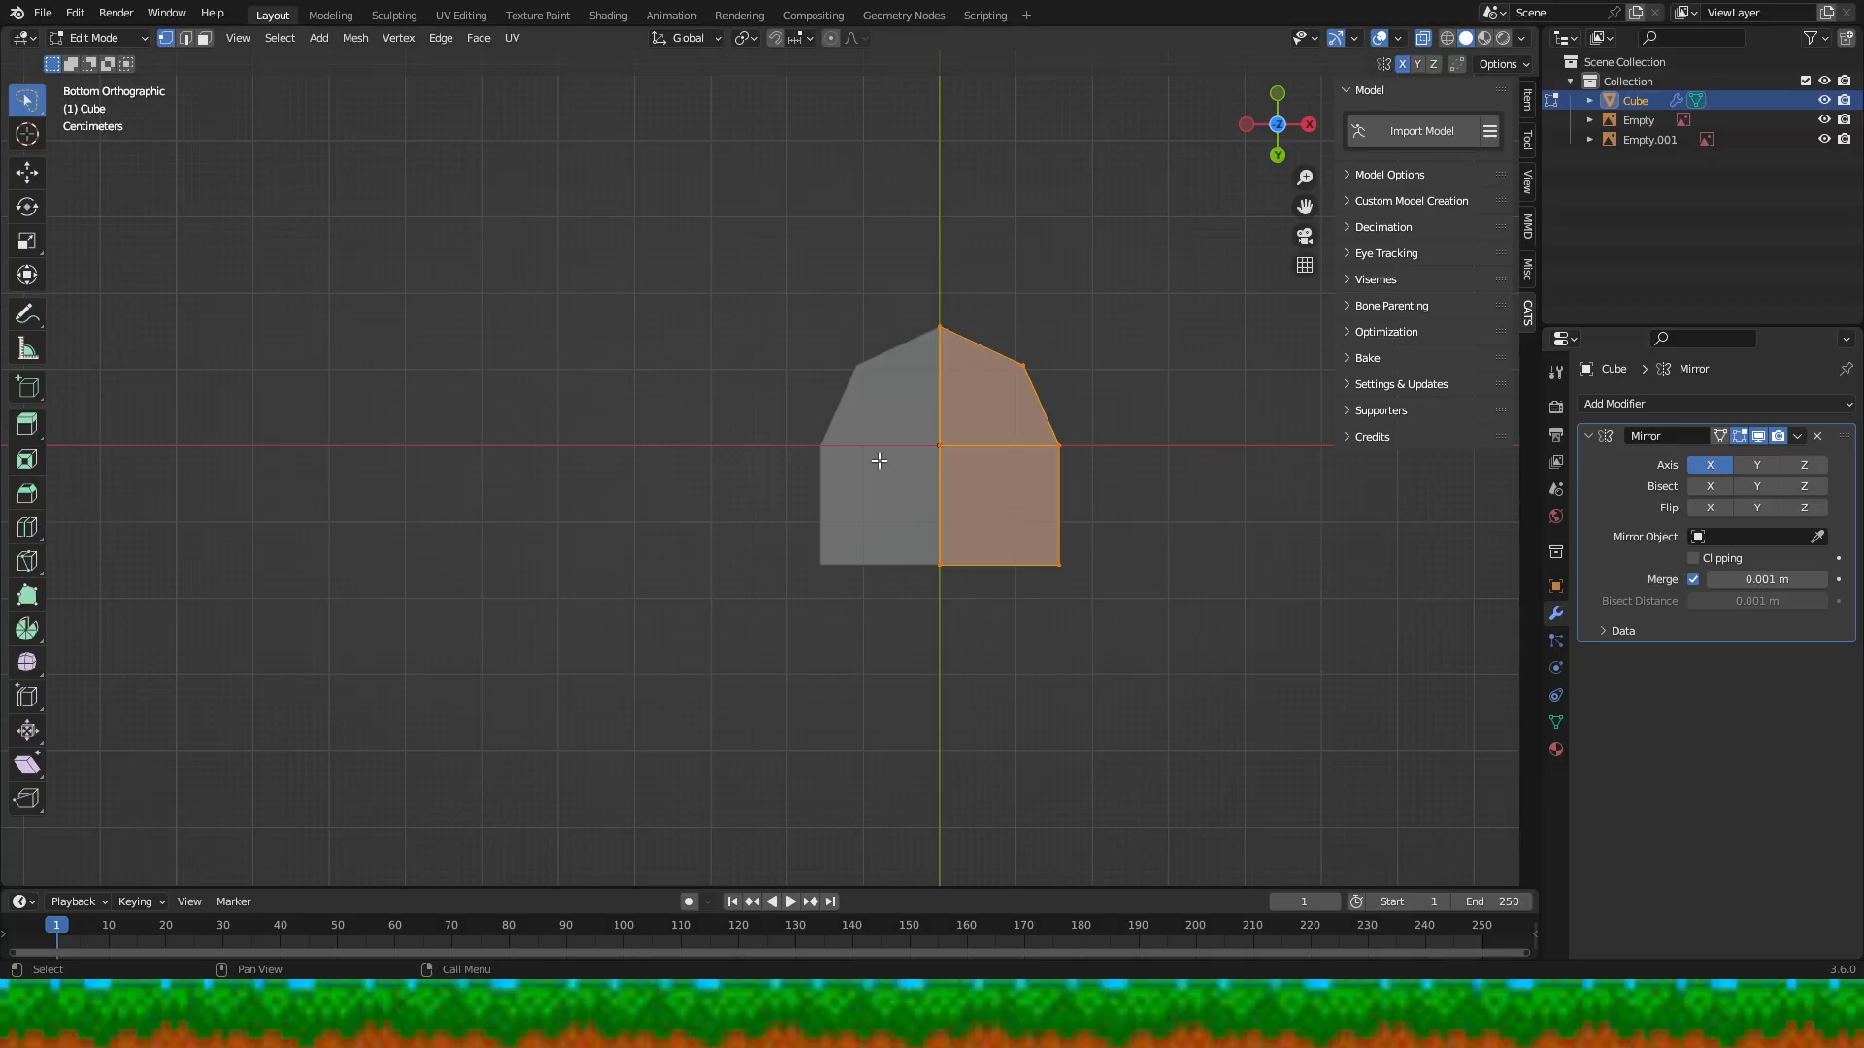
left_click(28, 527)
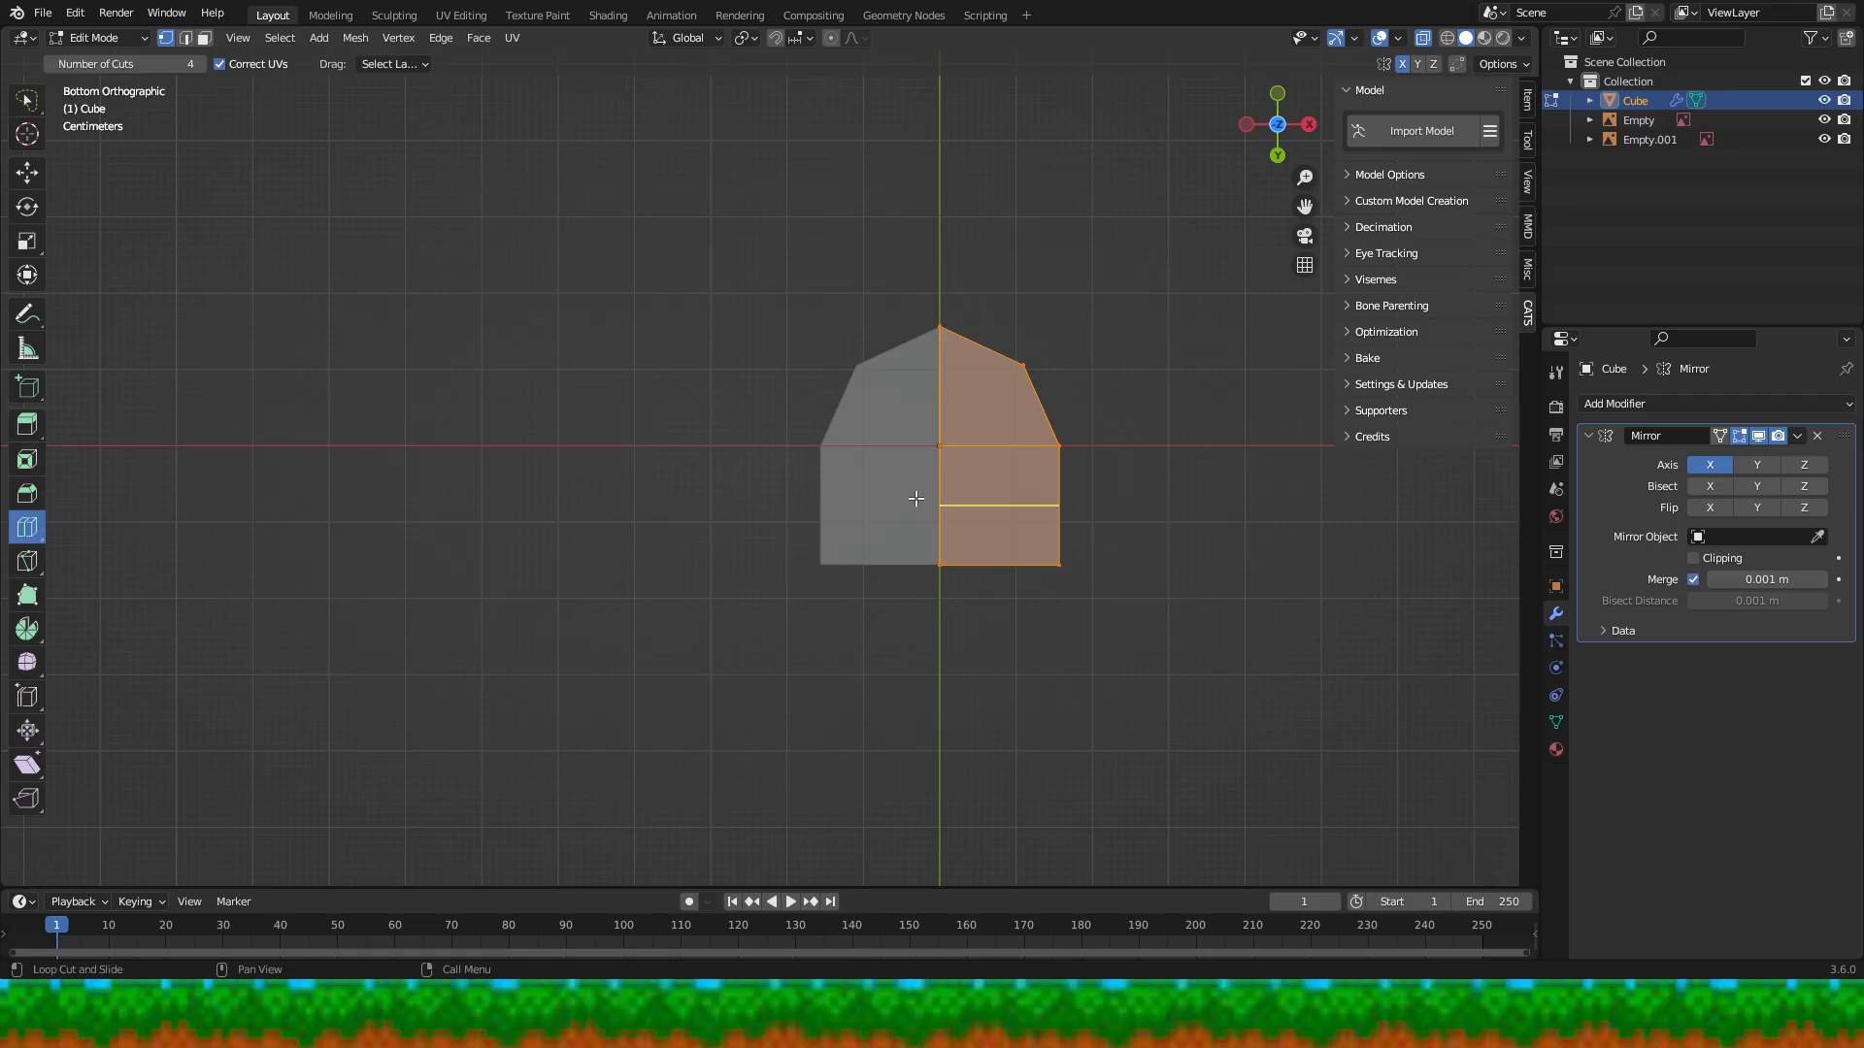
left_click(978, 505)
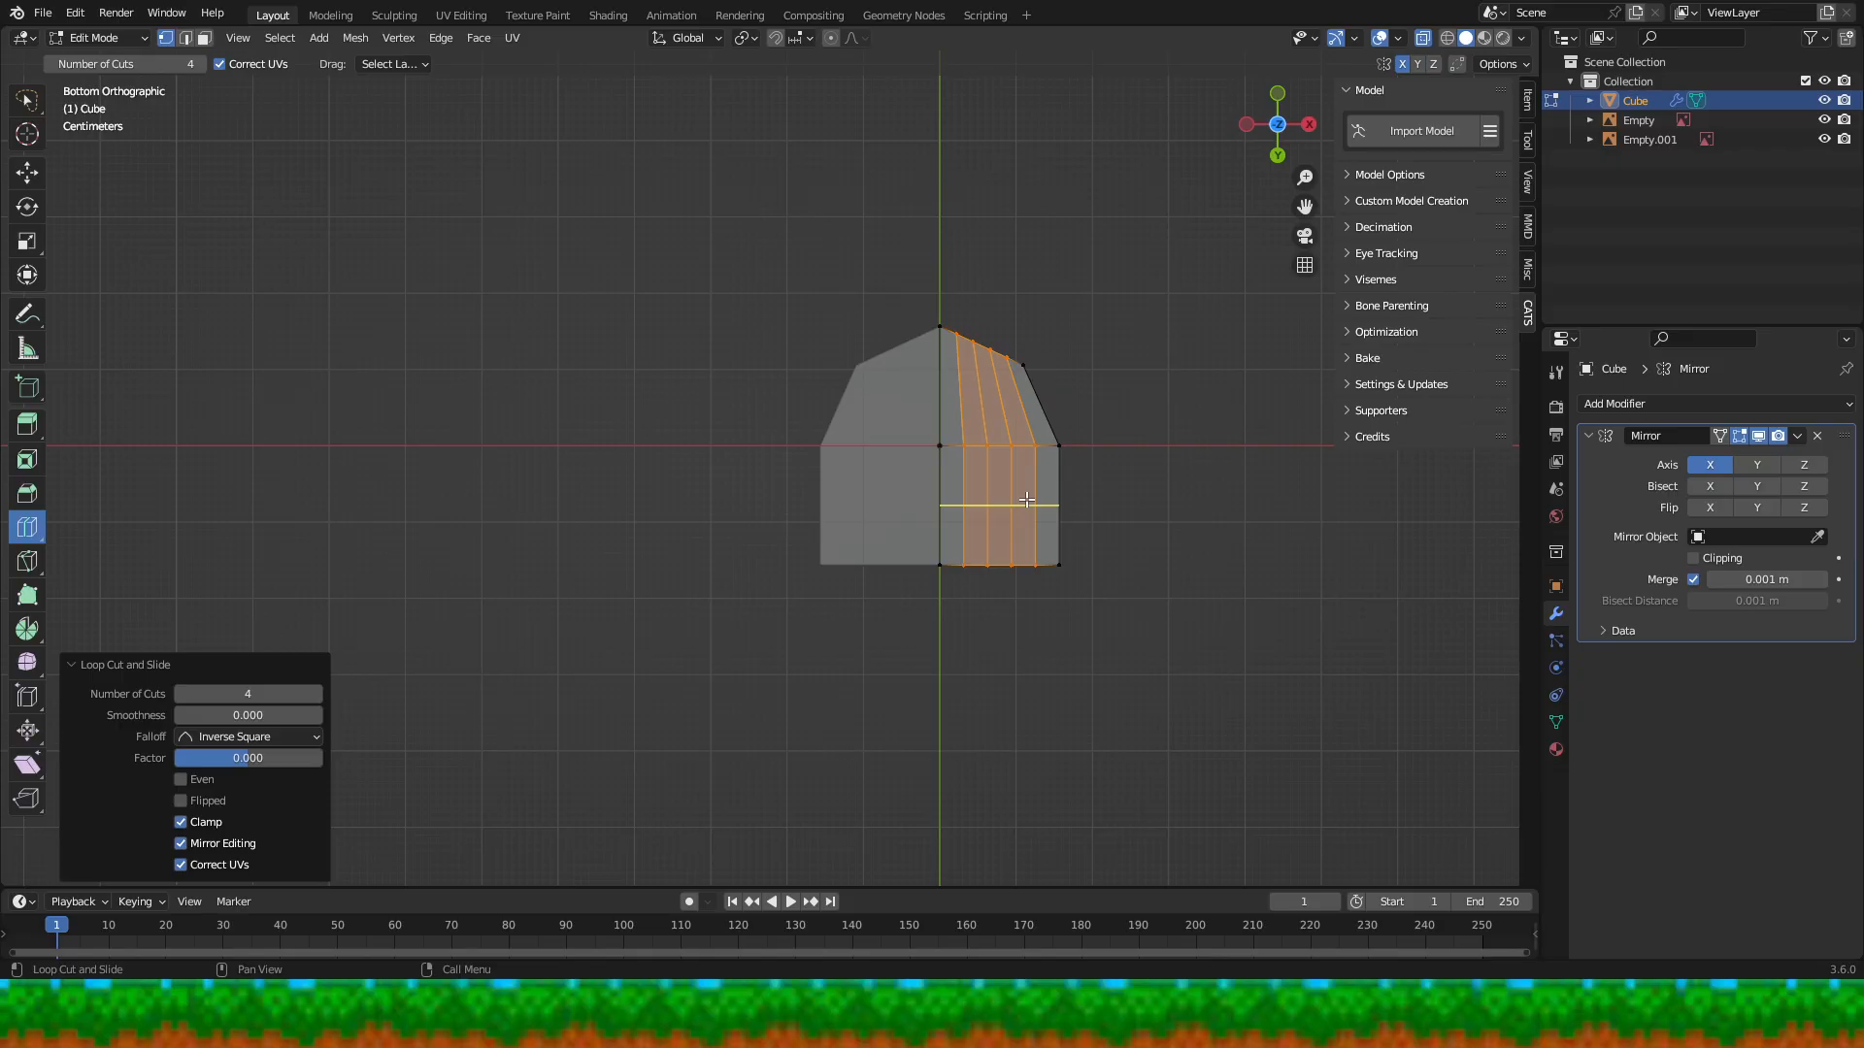
left_click_drag(1023, 310, 1008, 332)
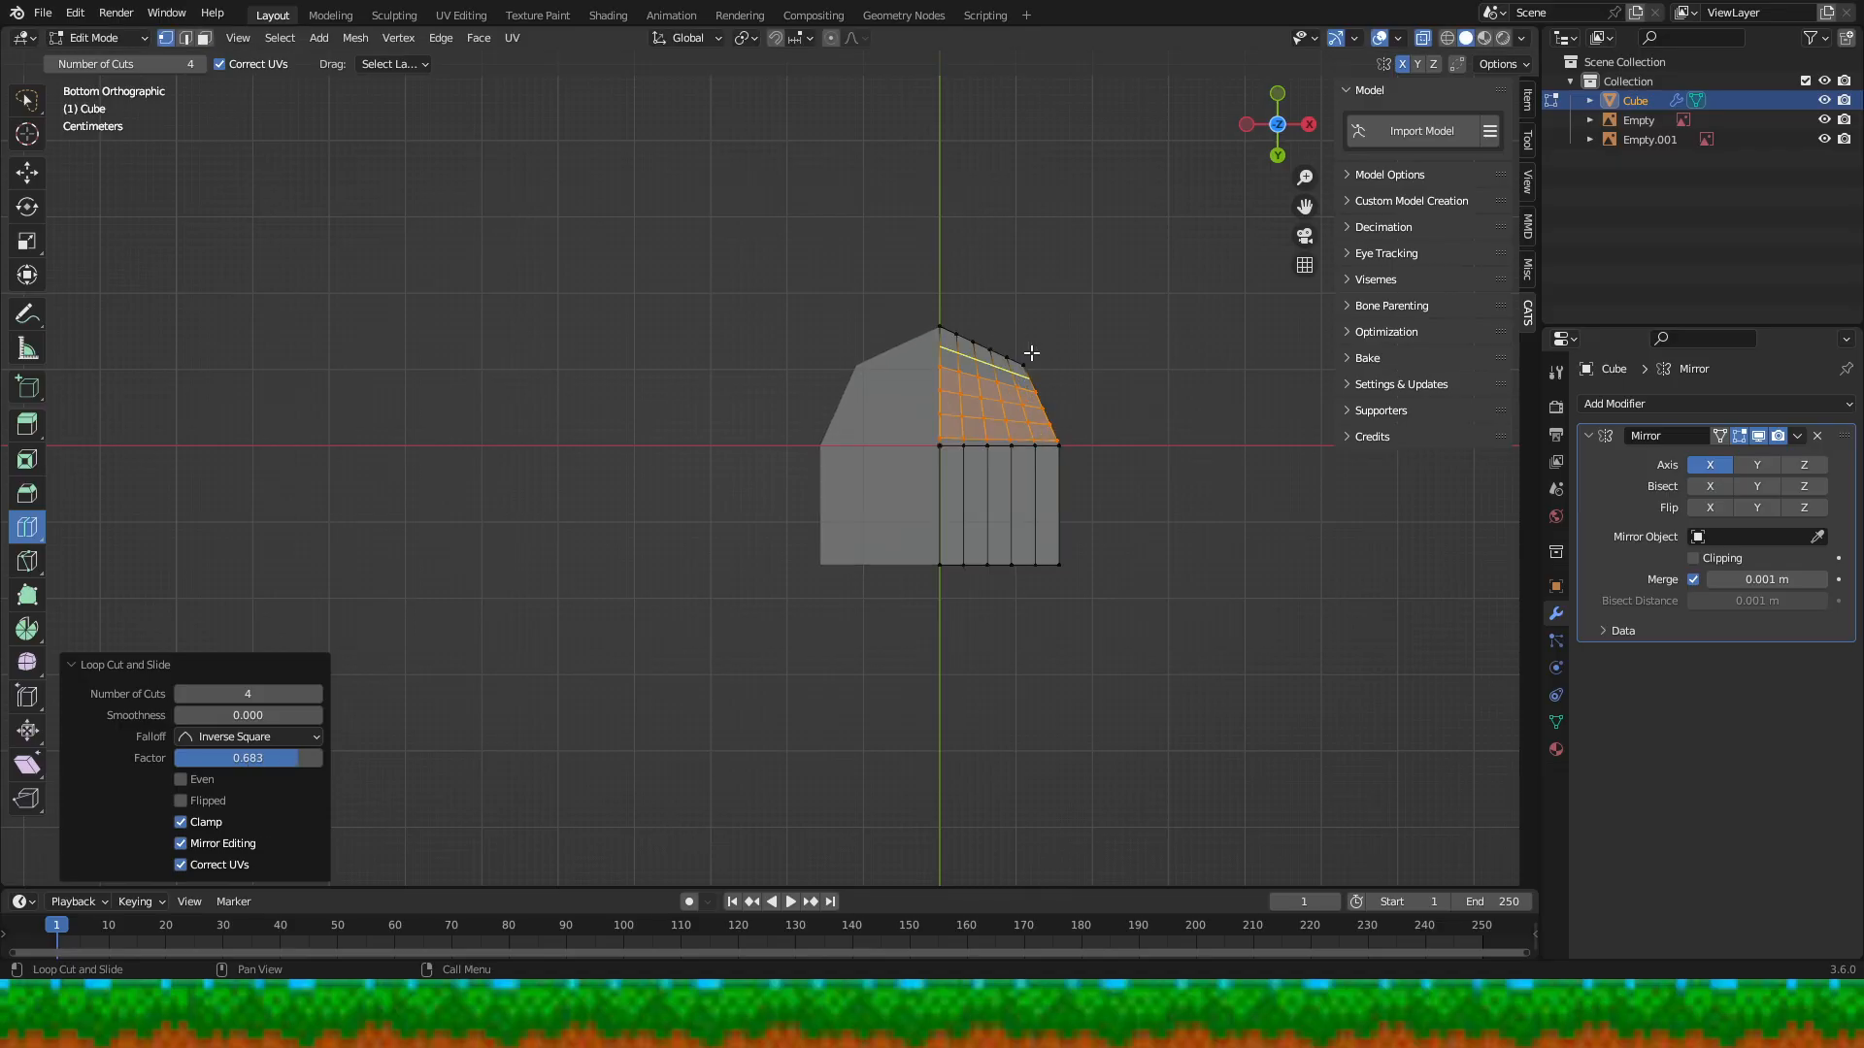
key("ctrl+z")
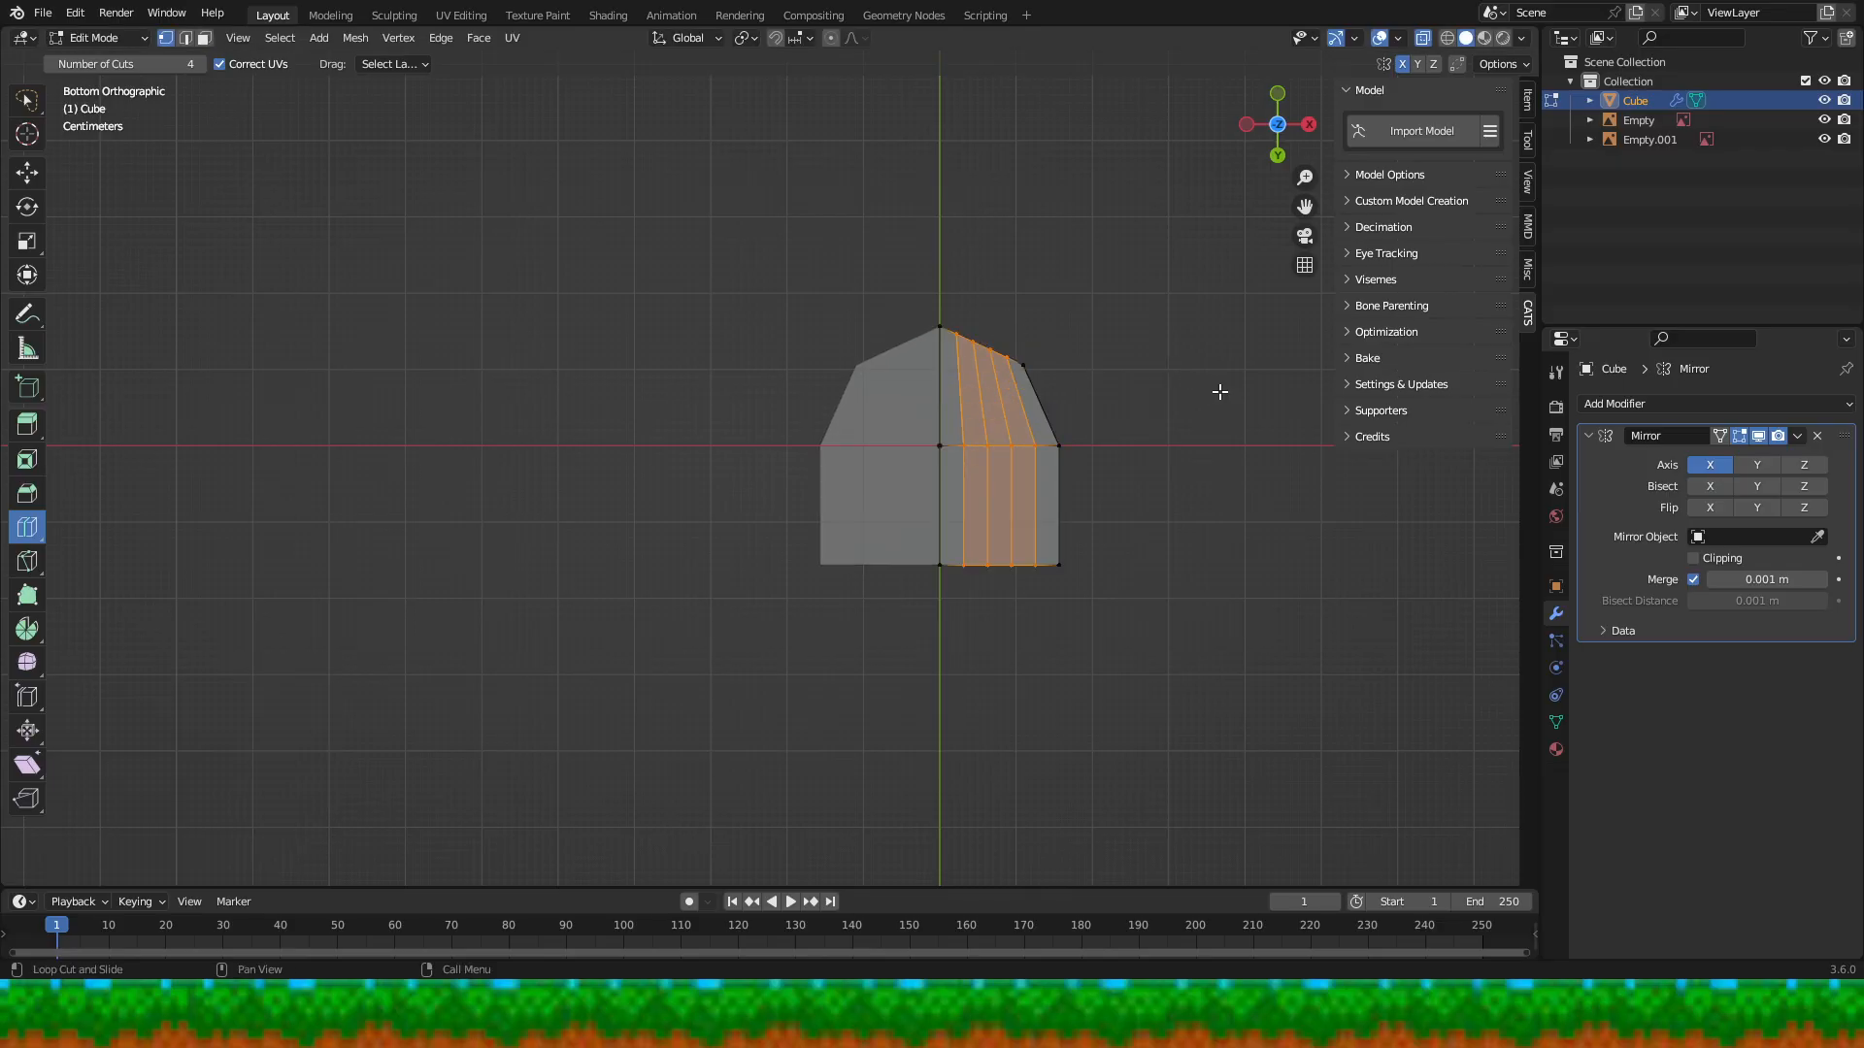
left_click_drag(1094, 528, 1089, 528)
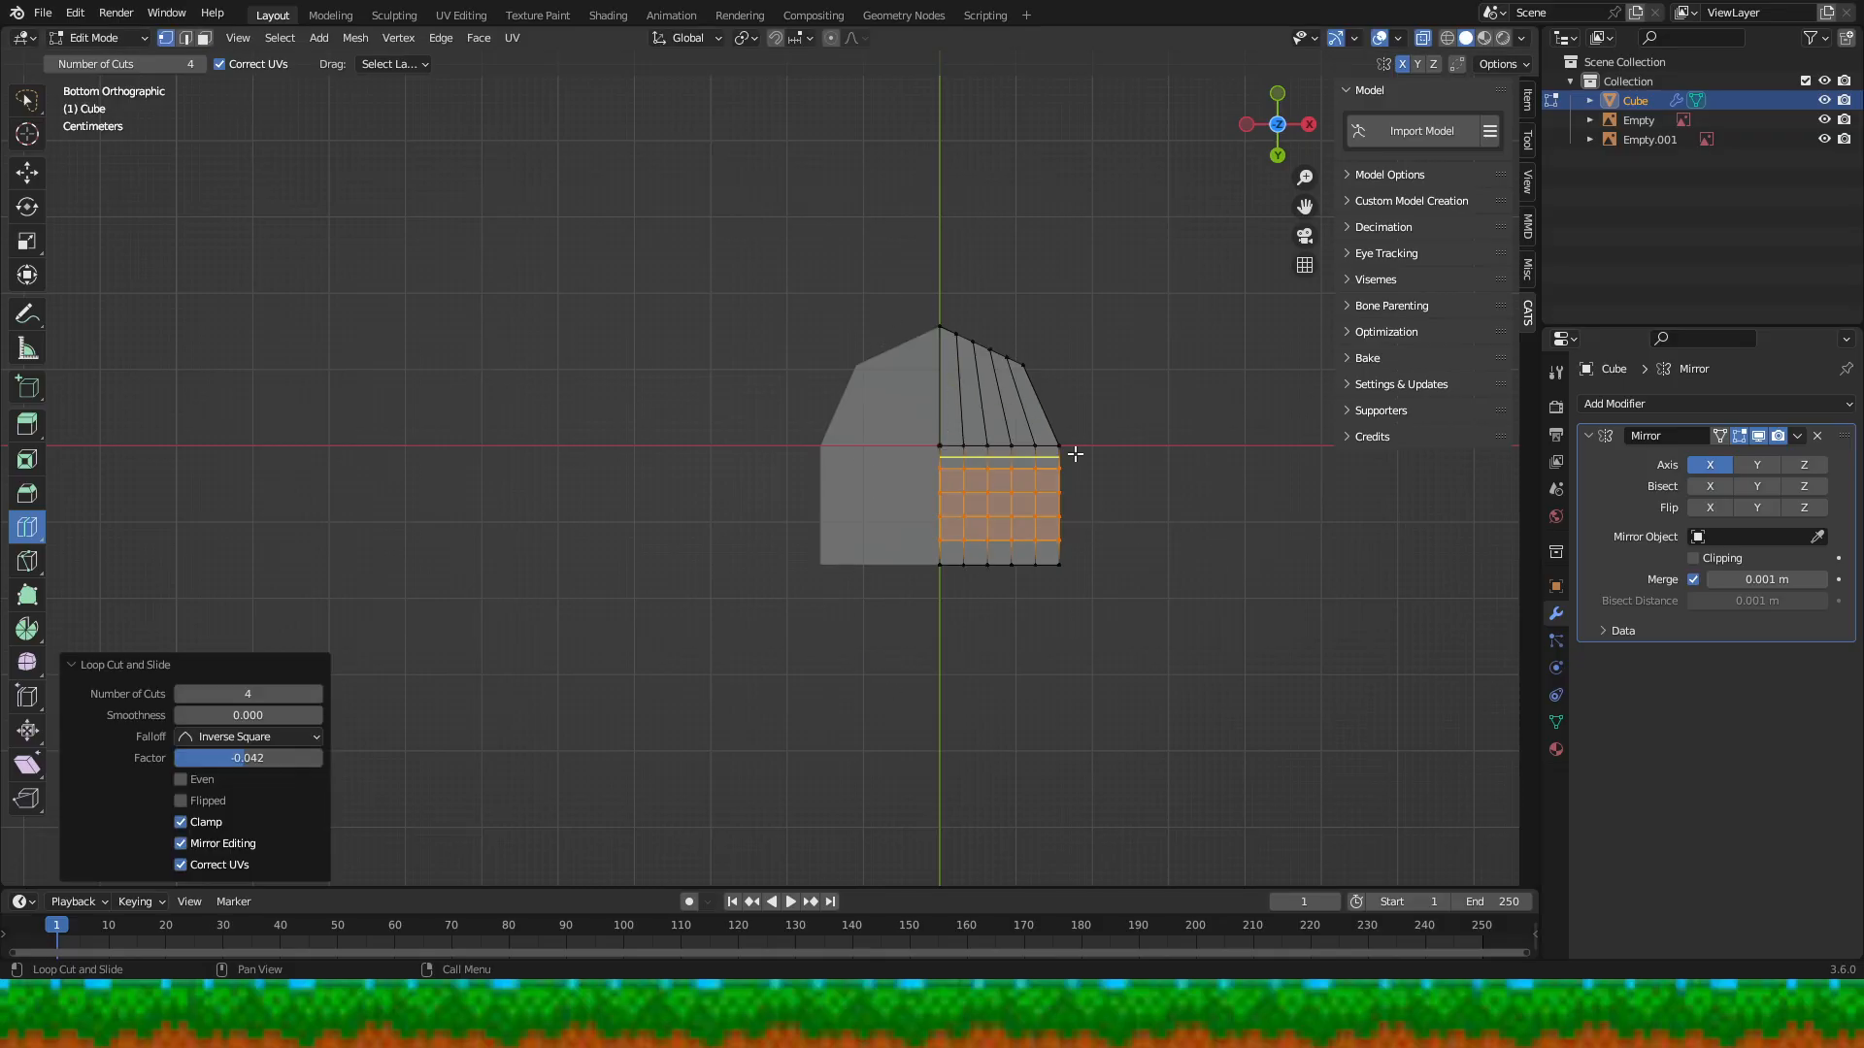
- Try moving a vertex on the square section's outer side outward, and undo the move along with the loop cuts
left_click(27, 101)
left_click_drag(1144, 550, 1034, 501)
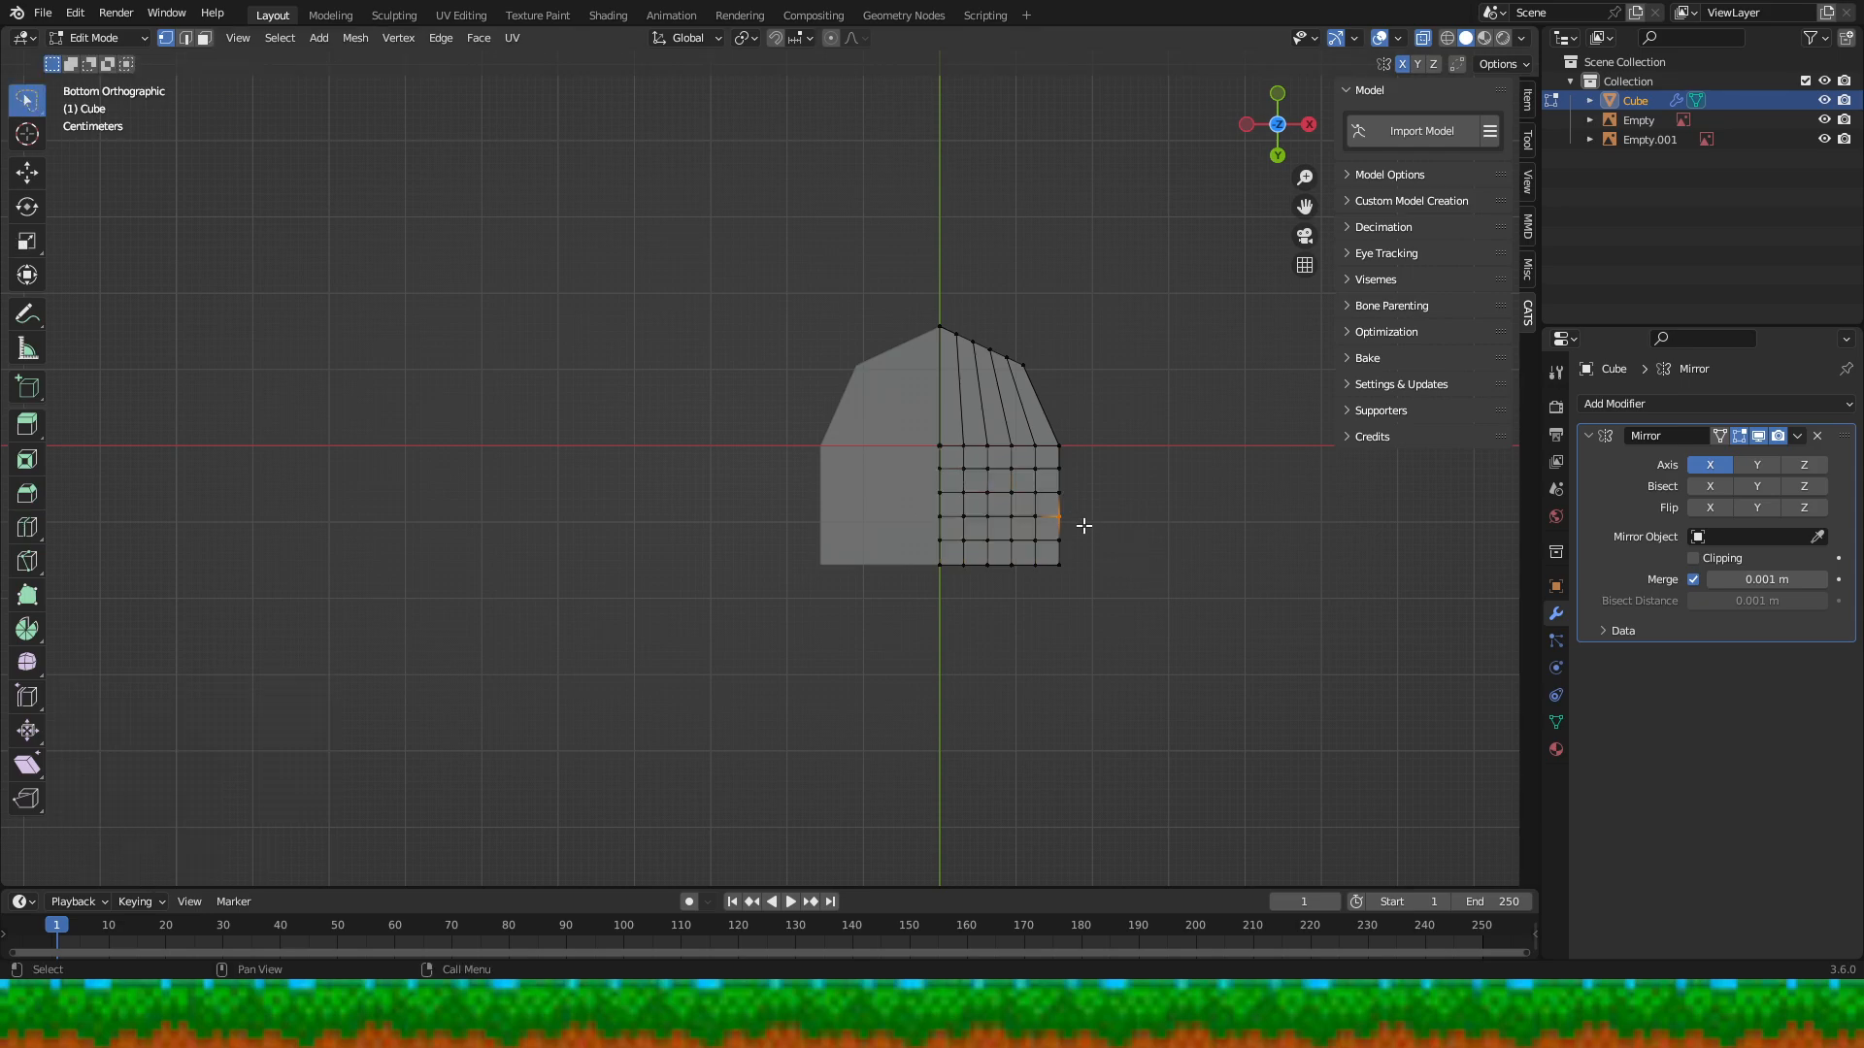
key("g")
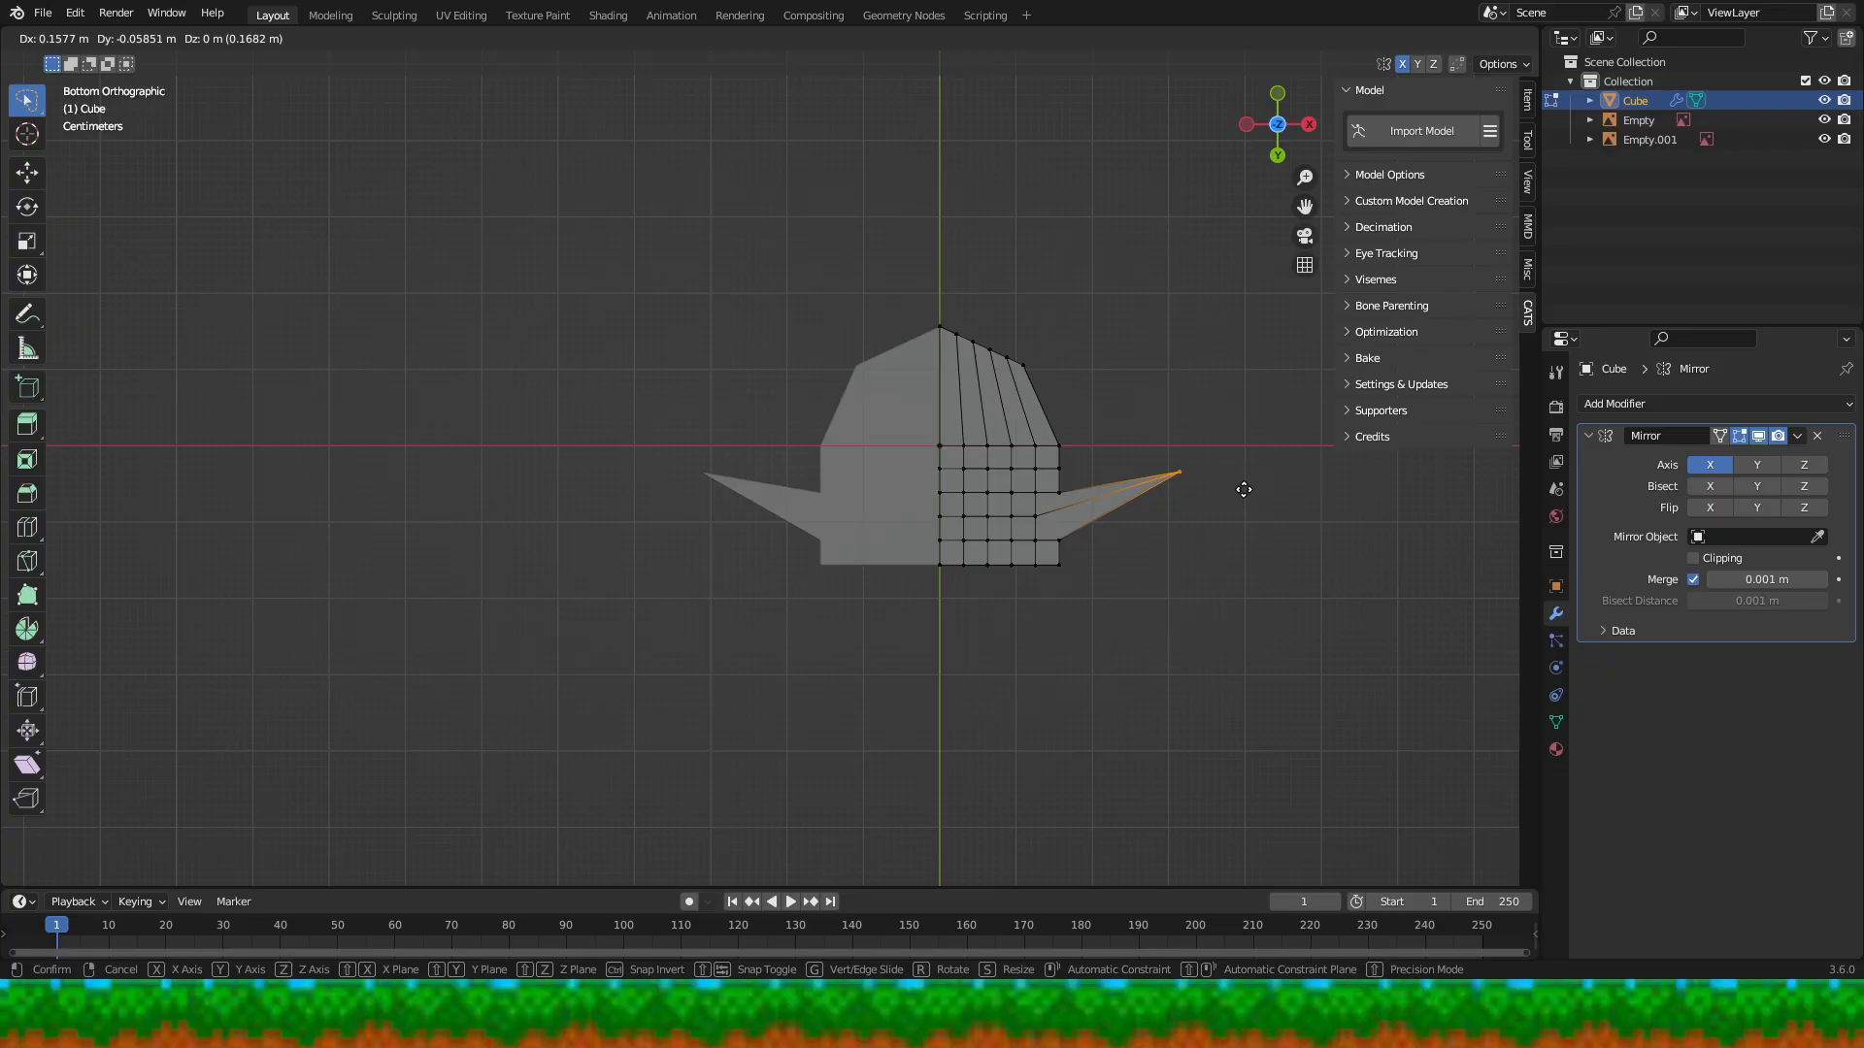
left_click(1244, 489)
key("ctrl+z")
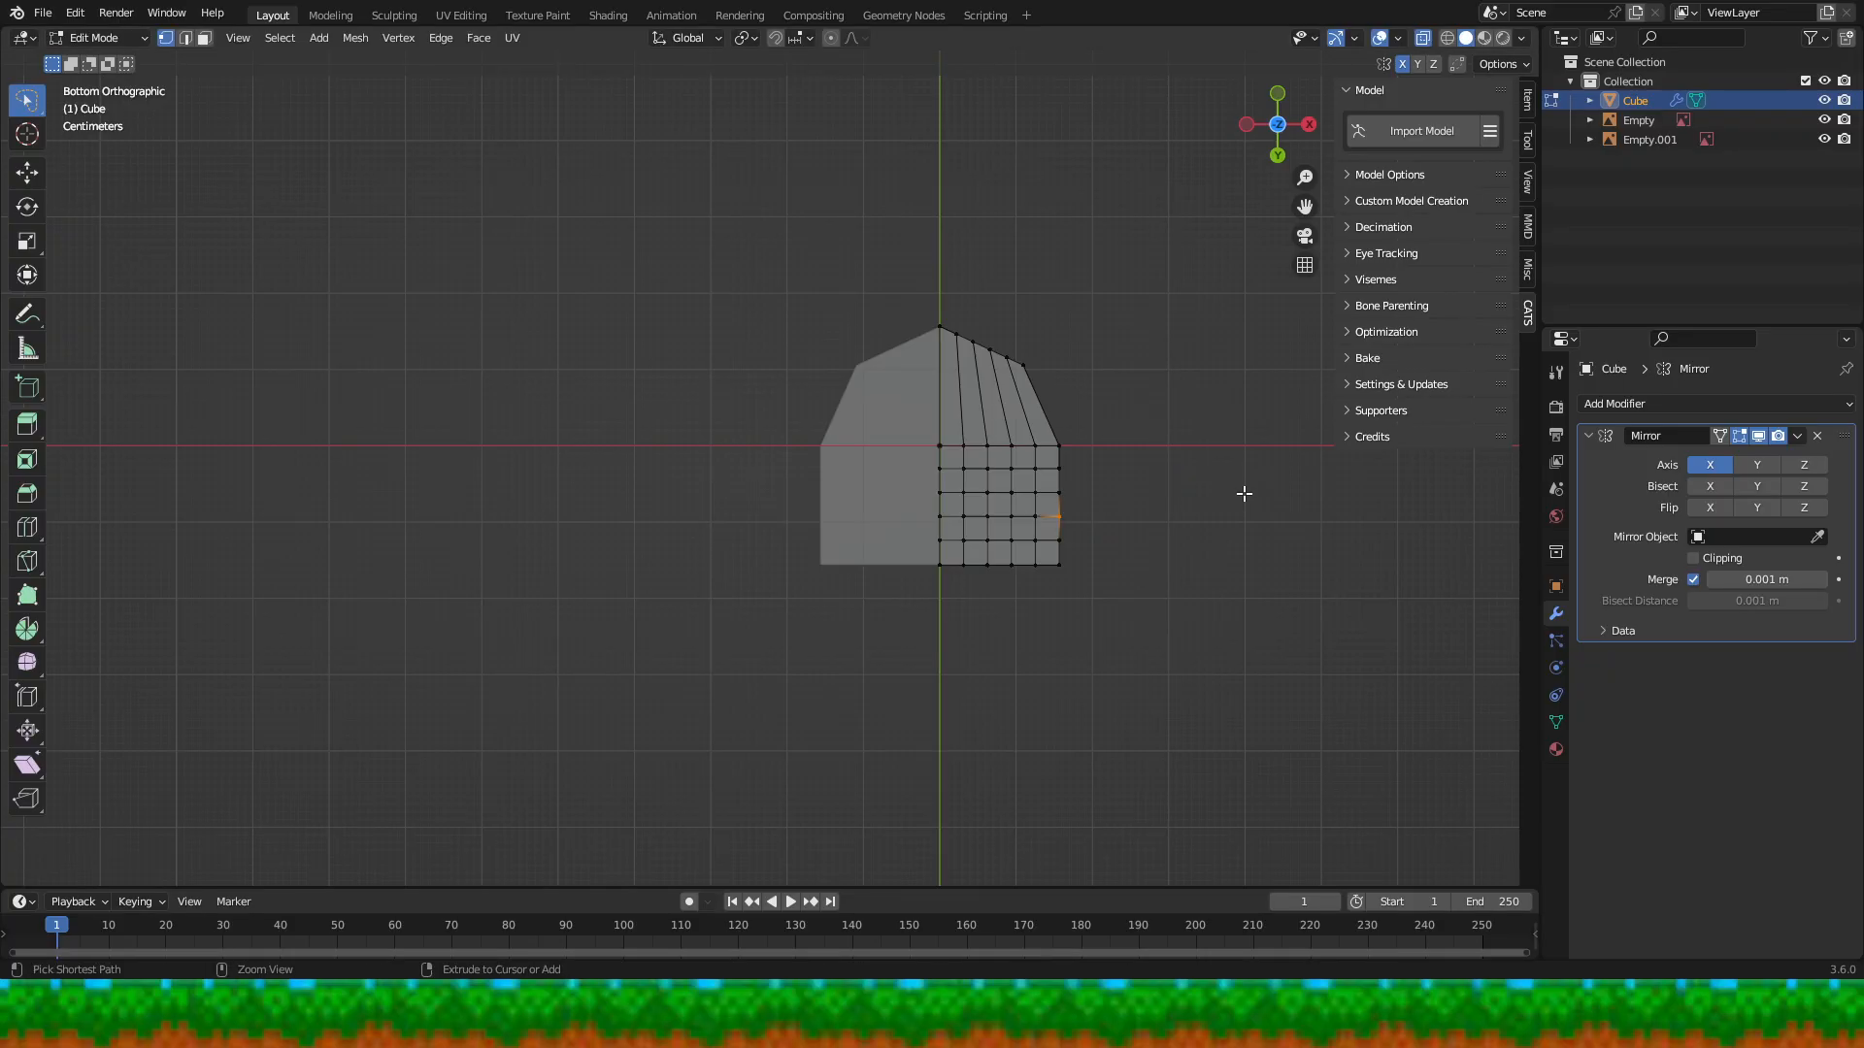
key("ctrl+z")
key("ctrl+z")
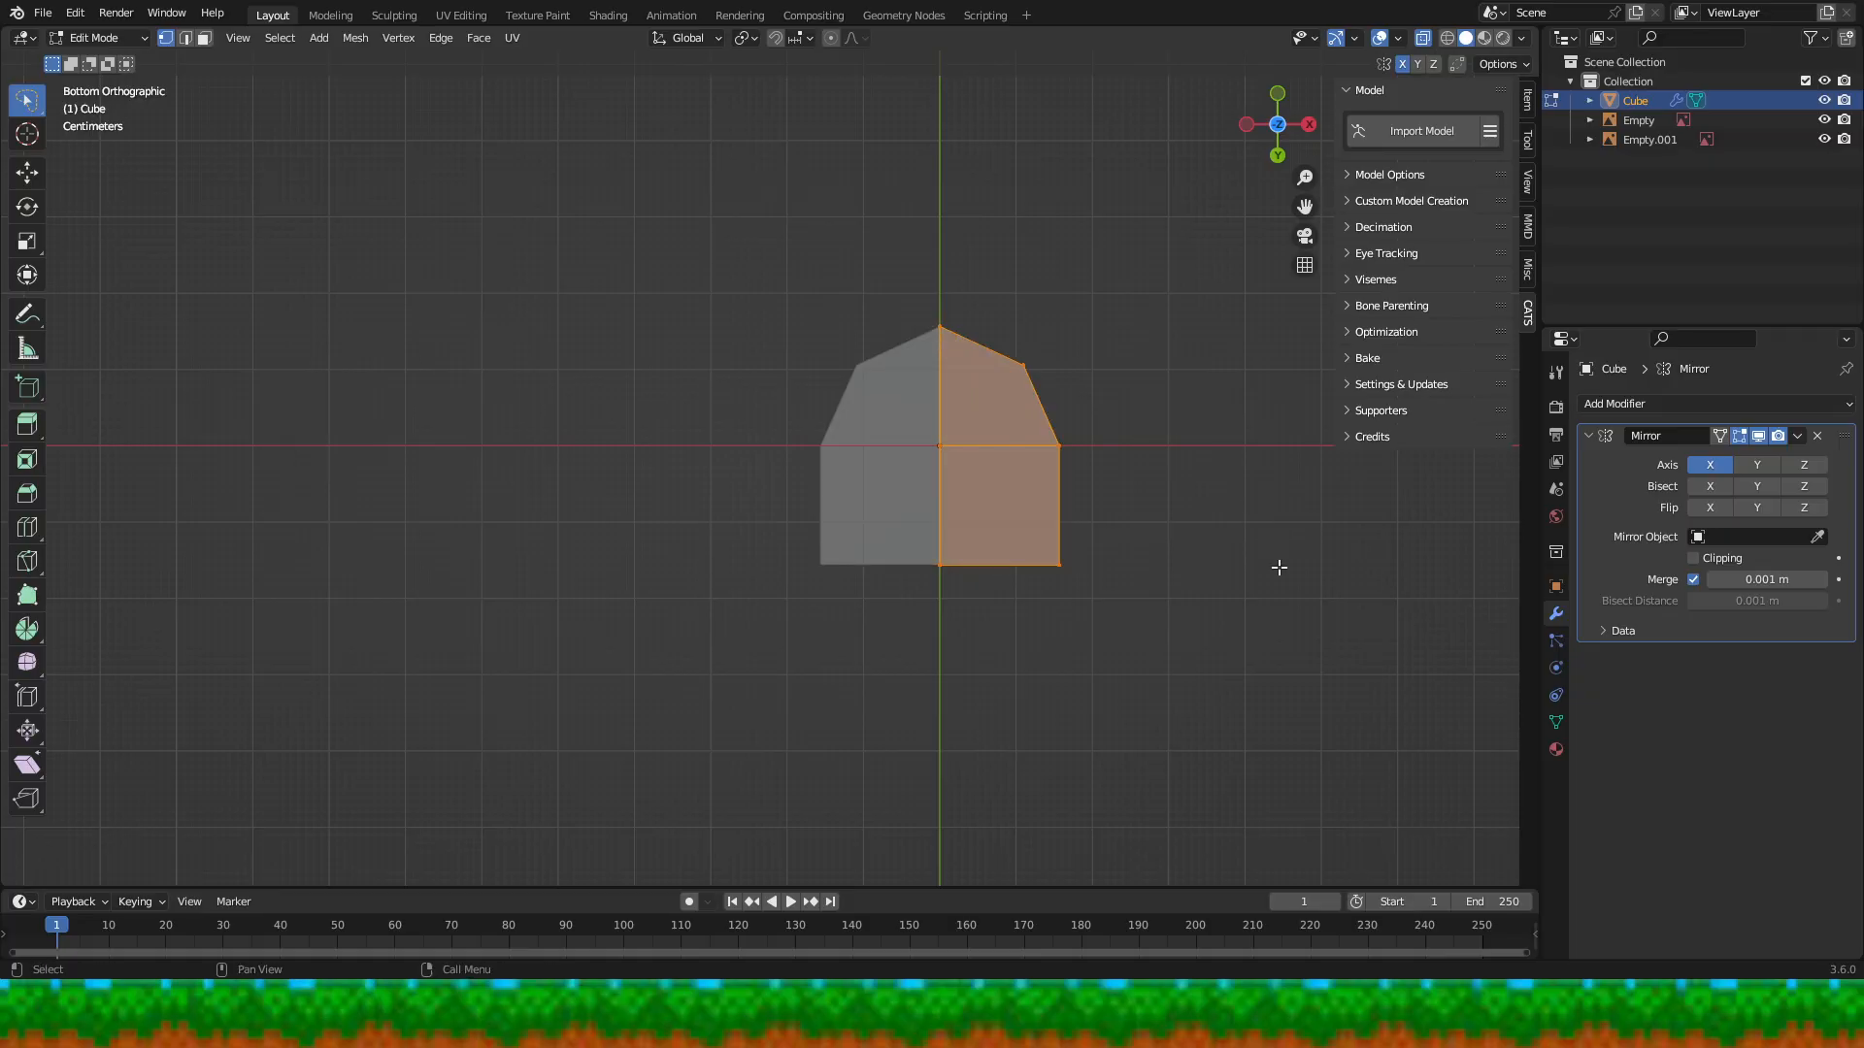
key("ctrl+z")
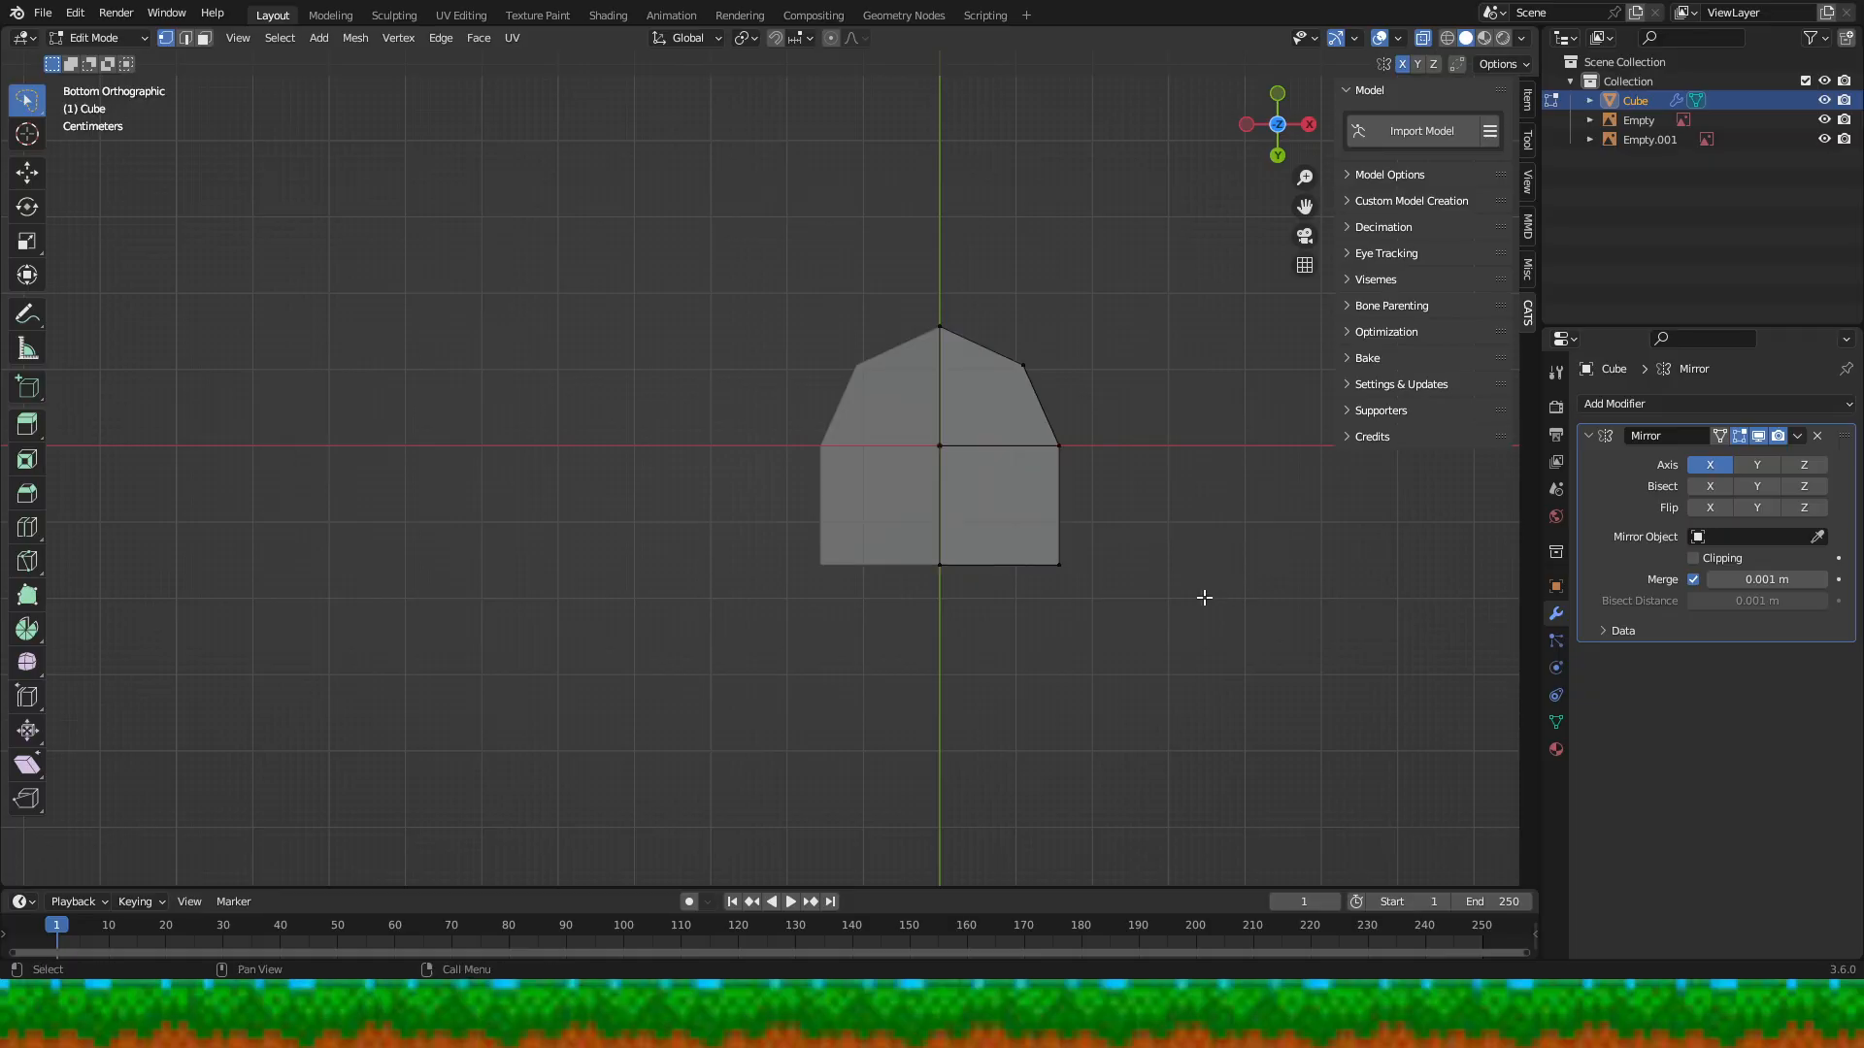
- Select all vertices of the cube's half in front view and scale them along Z by about 0.469
left_click(1275, 89)
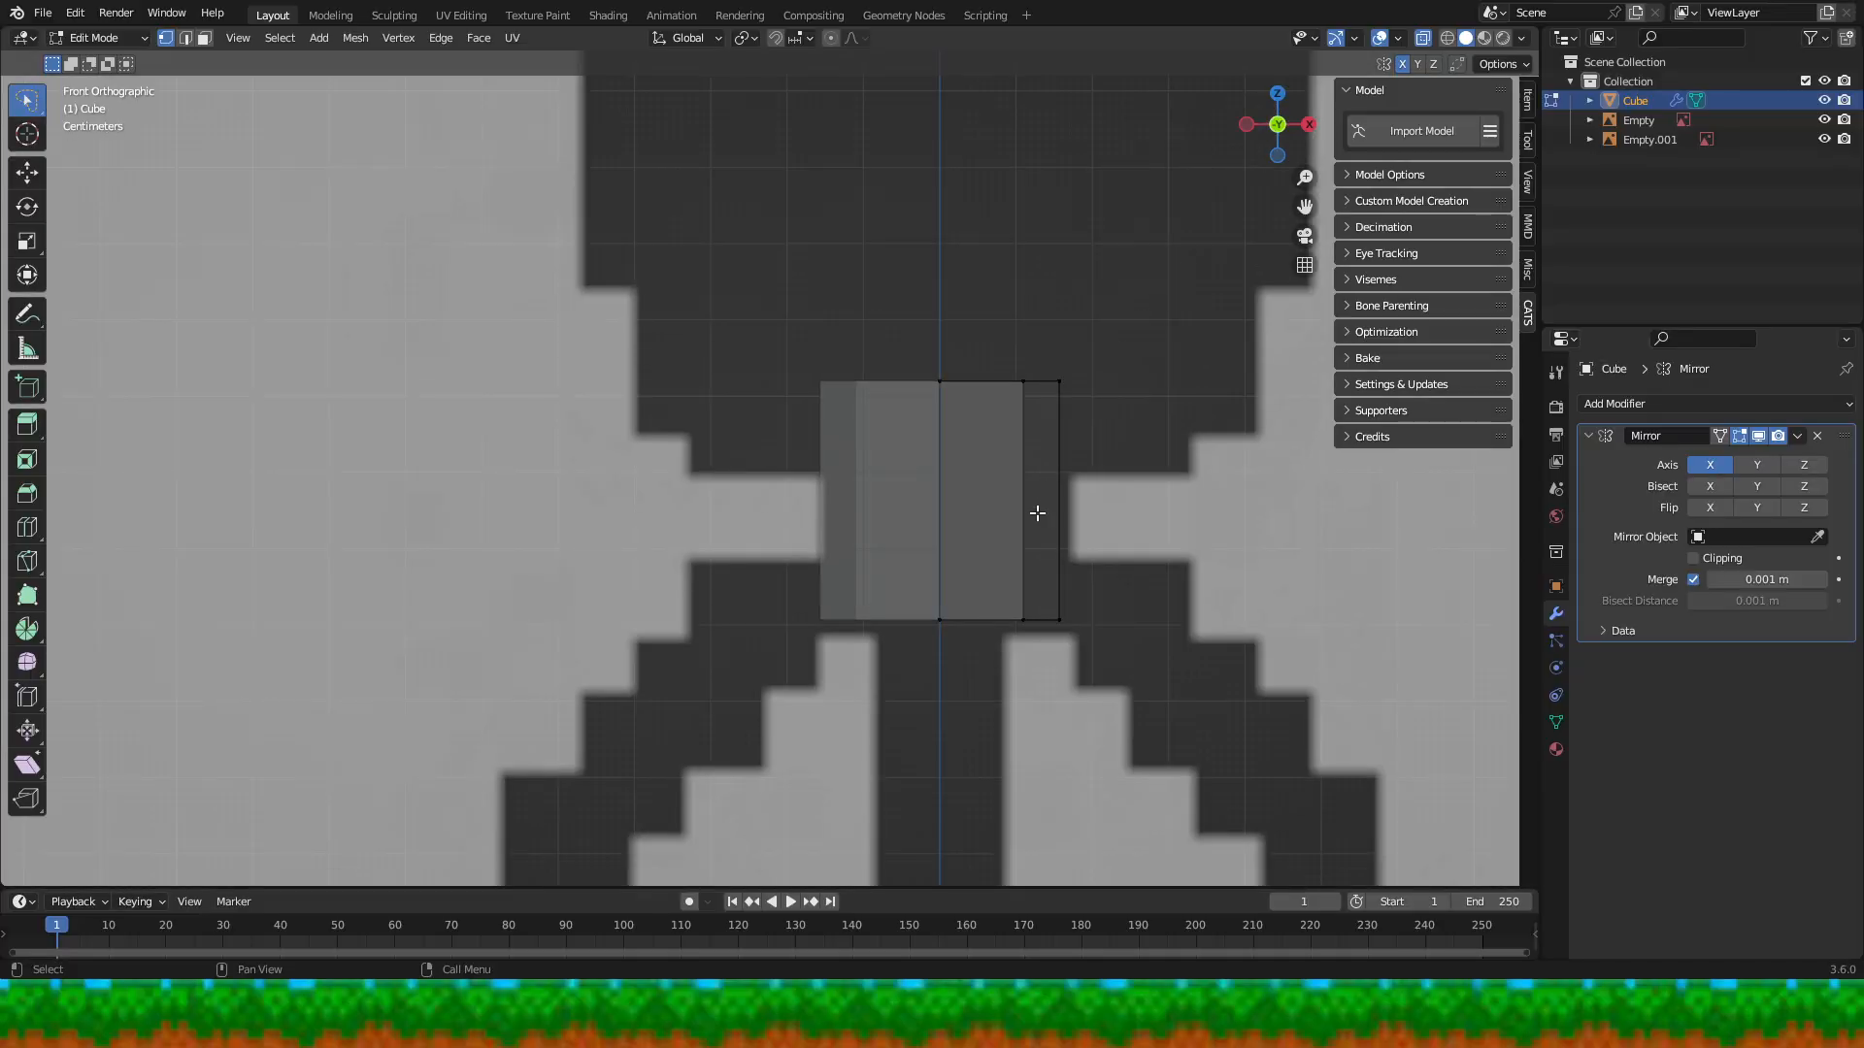
mouse_move(908, 354)
right_mouse_down("ctrl")
mouse_move(1157, 678)
mouse_move(1160, 656)
right_mouse_up("ctrl")
mouse_move(1119, 378)
right_mouse_down("ctrl")
mouse_move(1103, 658)
mouse_move(1122, 615)
mouse_move(912, 637)
mouse_move(1077, 291)
mouse_move(1103, 304)
right_mouse_up("ctrl")
key("s")
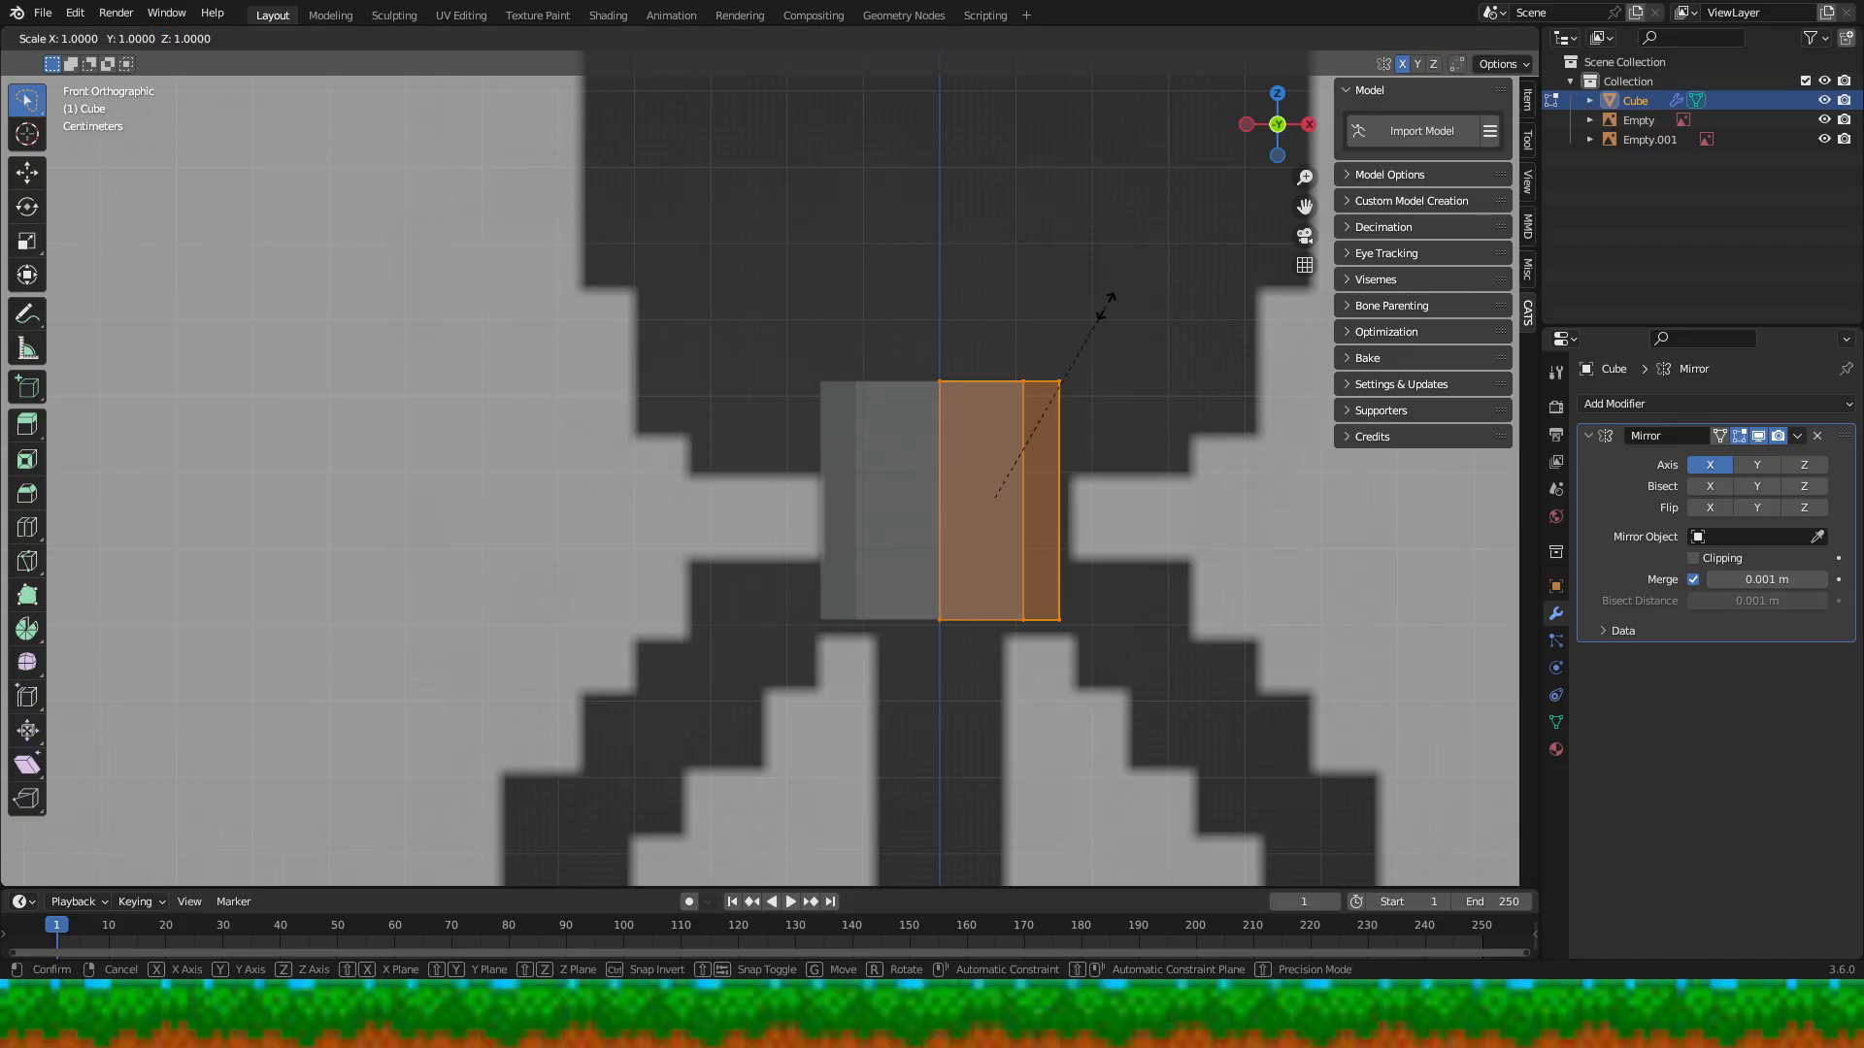
key("z")
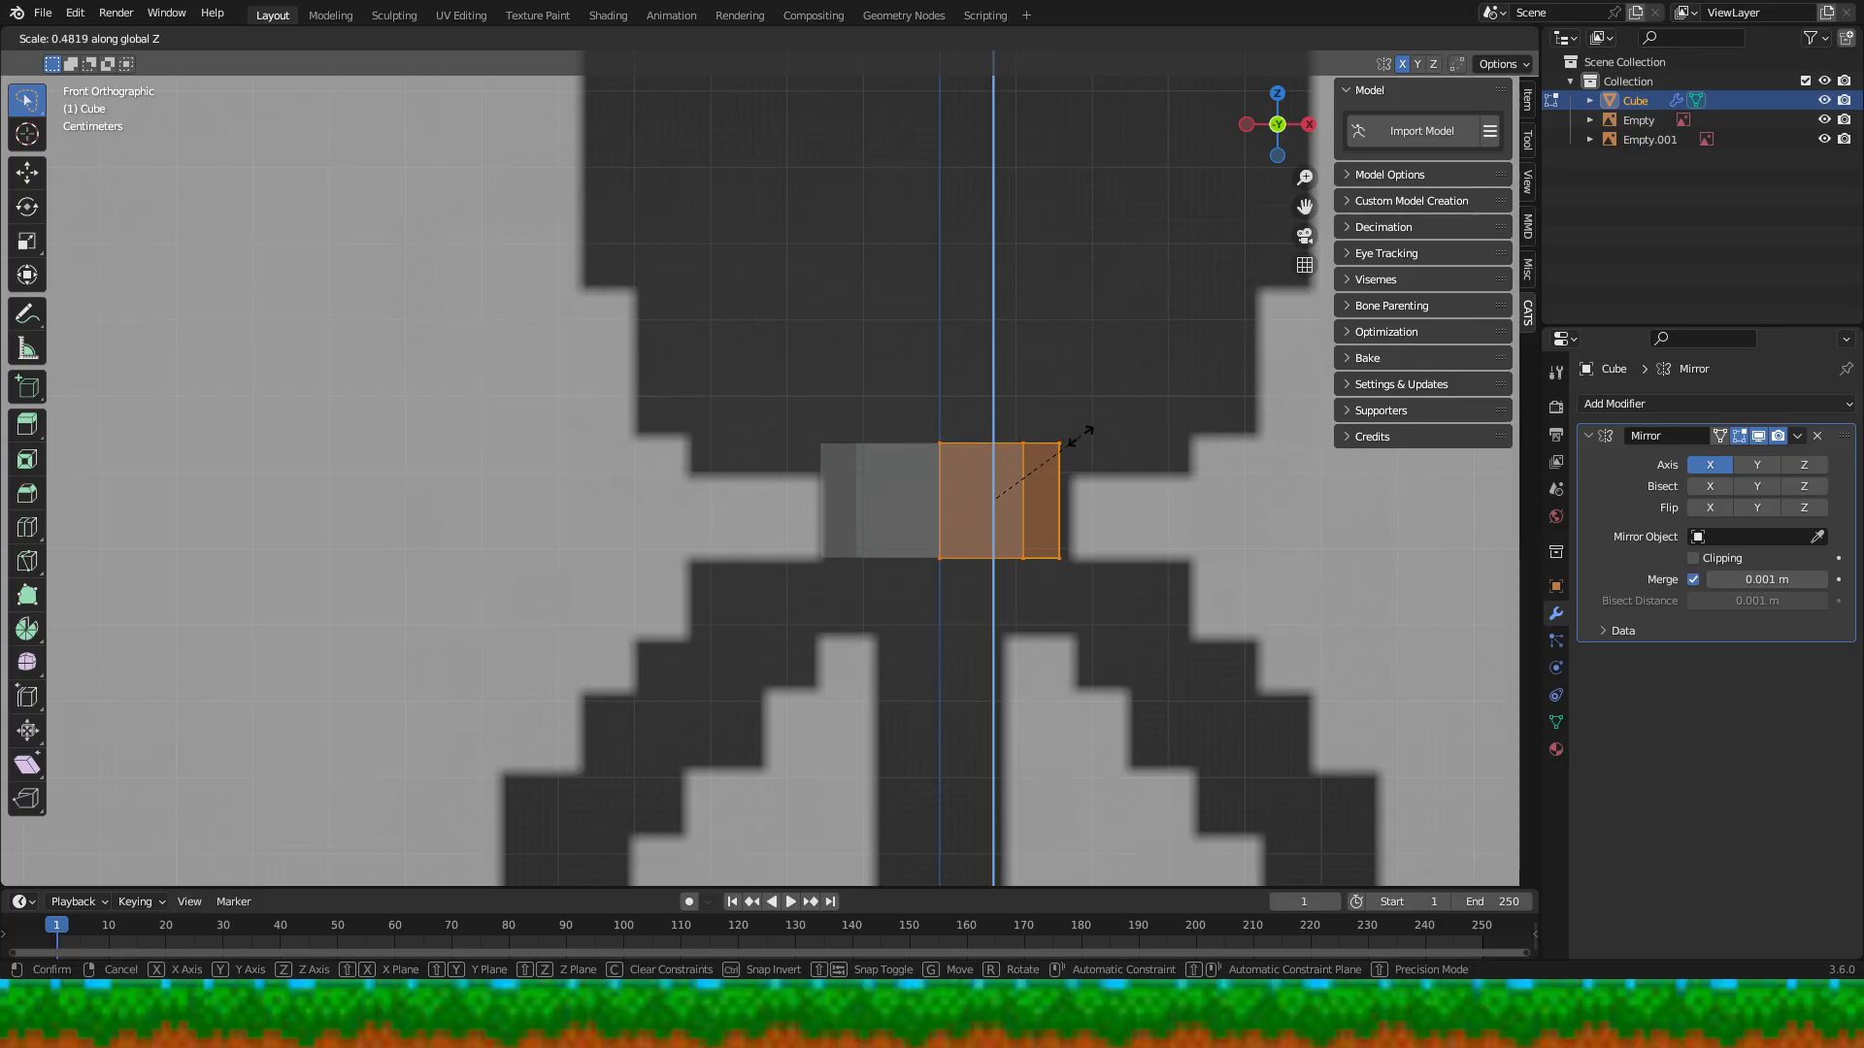
left_click(1079, 440)
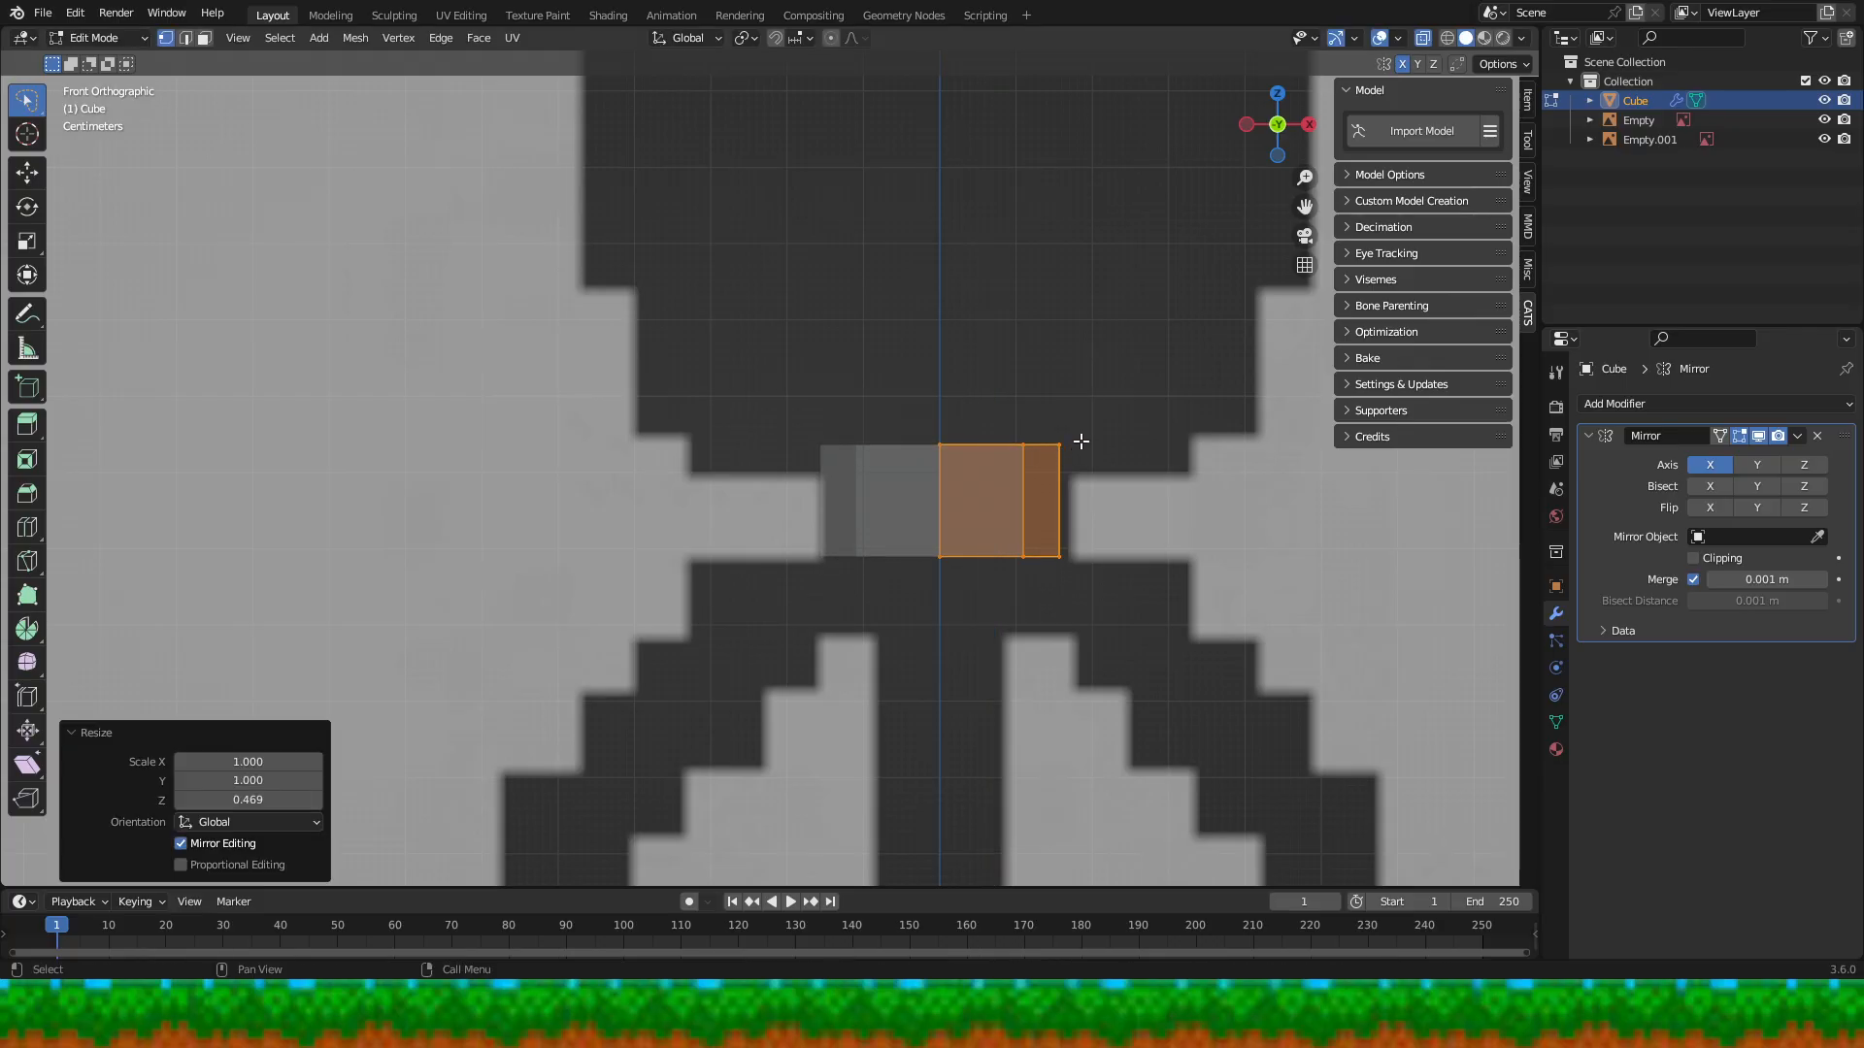
- Move the selected half about -0.020 m along Z and scale it along Z by about 0.84 to fit the waist reference
key("g")
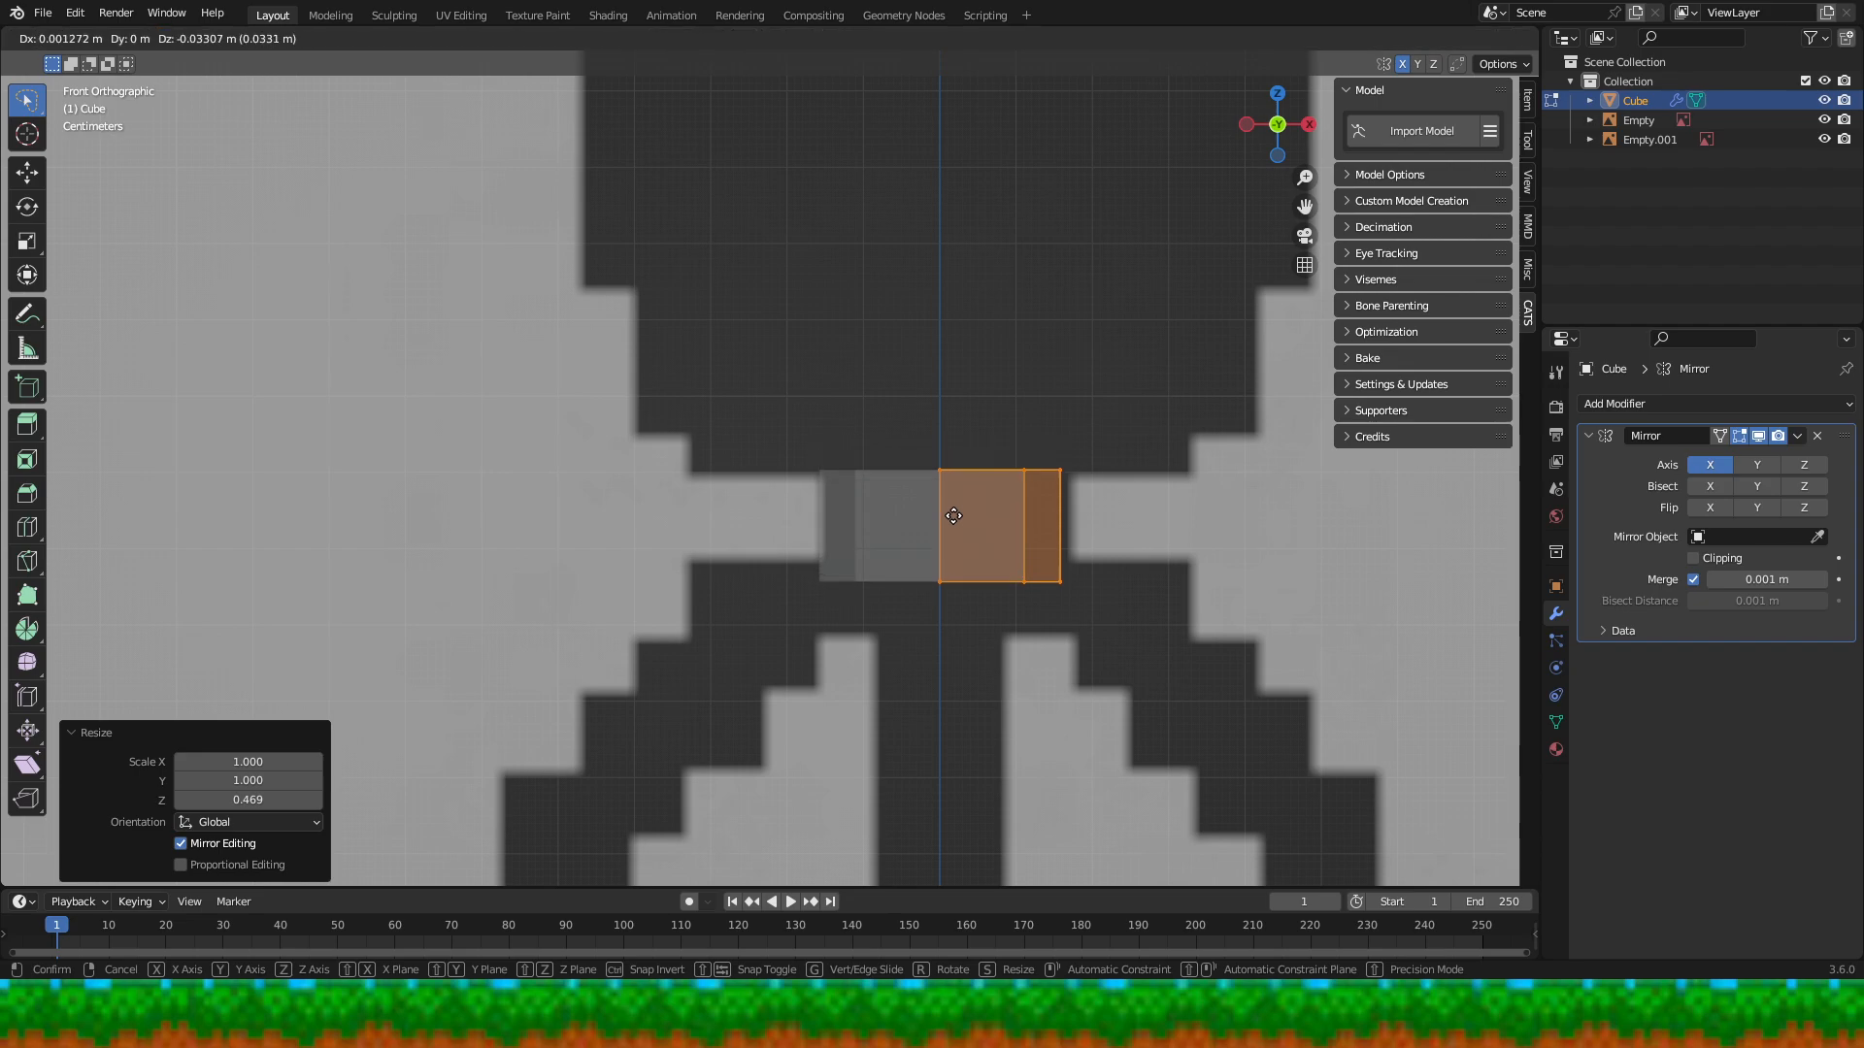
key("z")
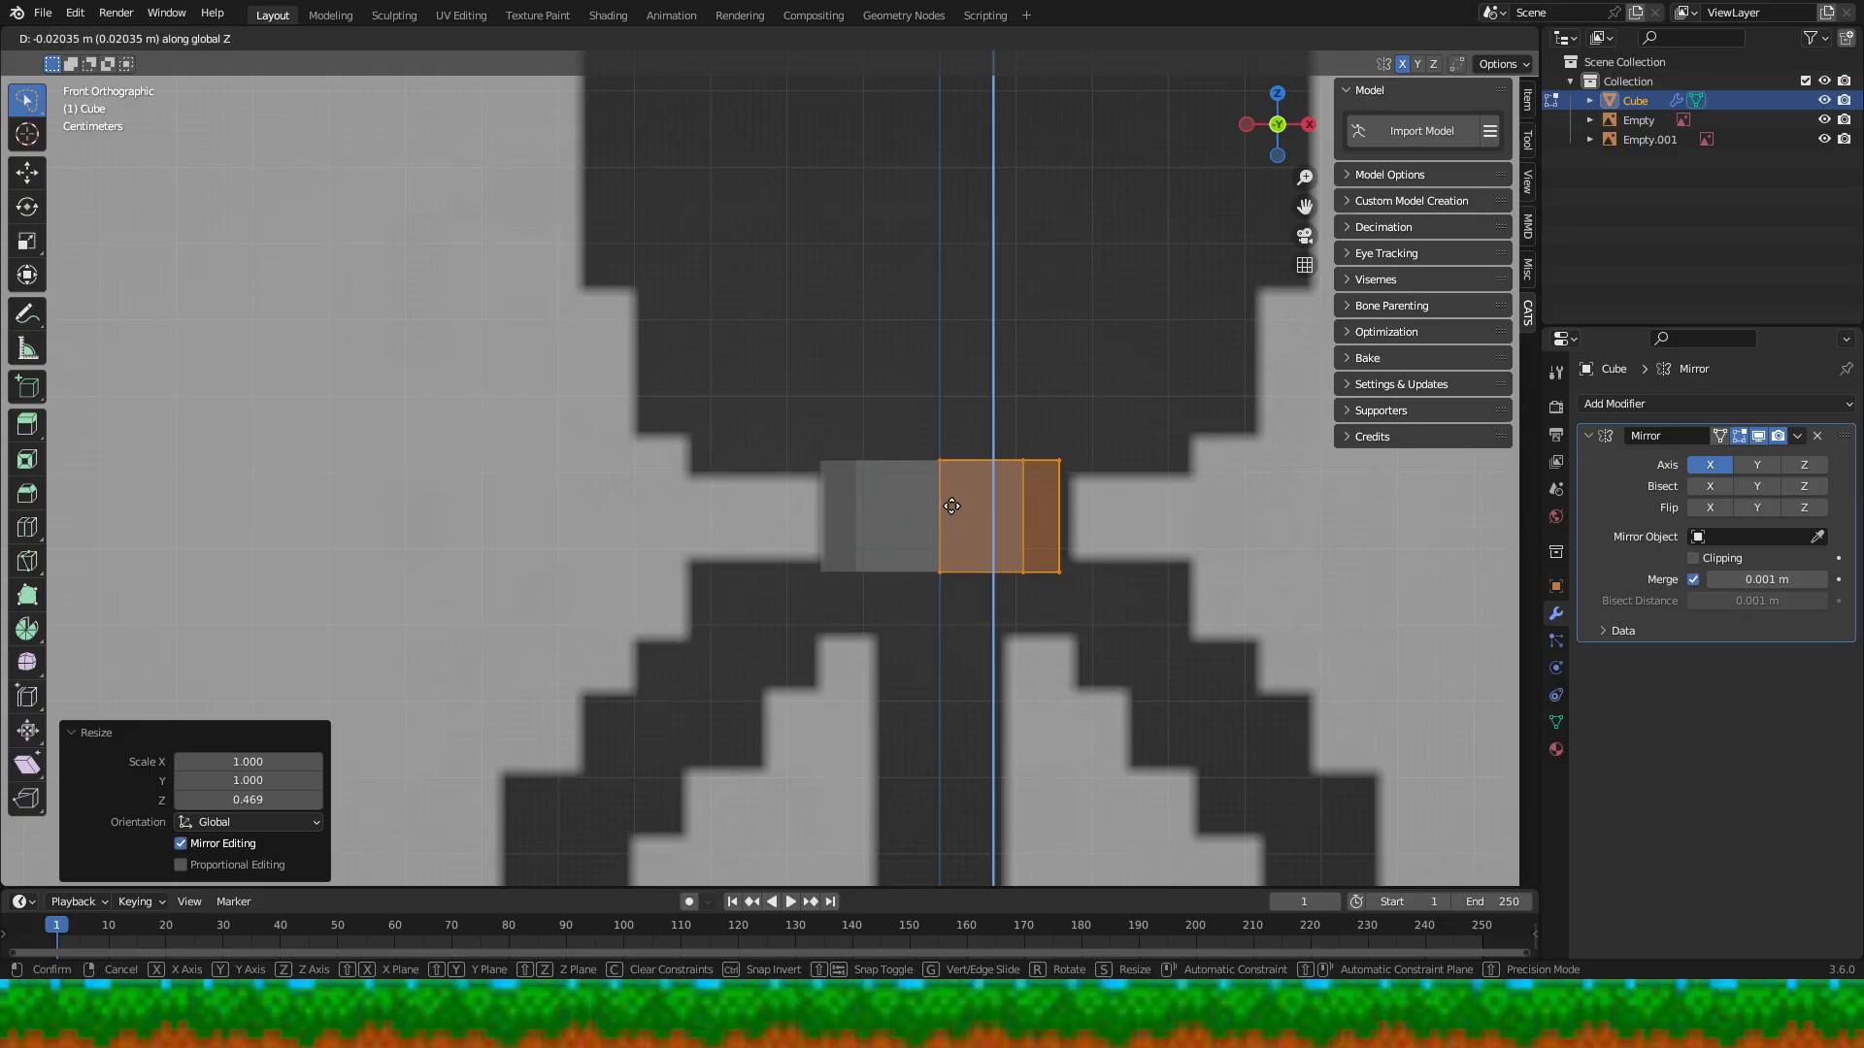
left_click(953, 506)
key("s")
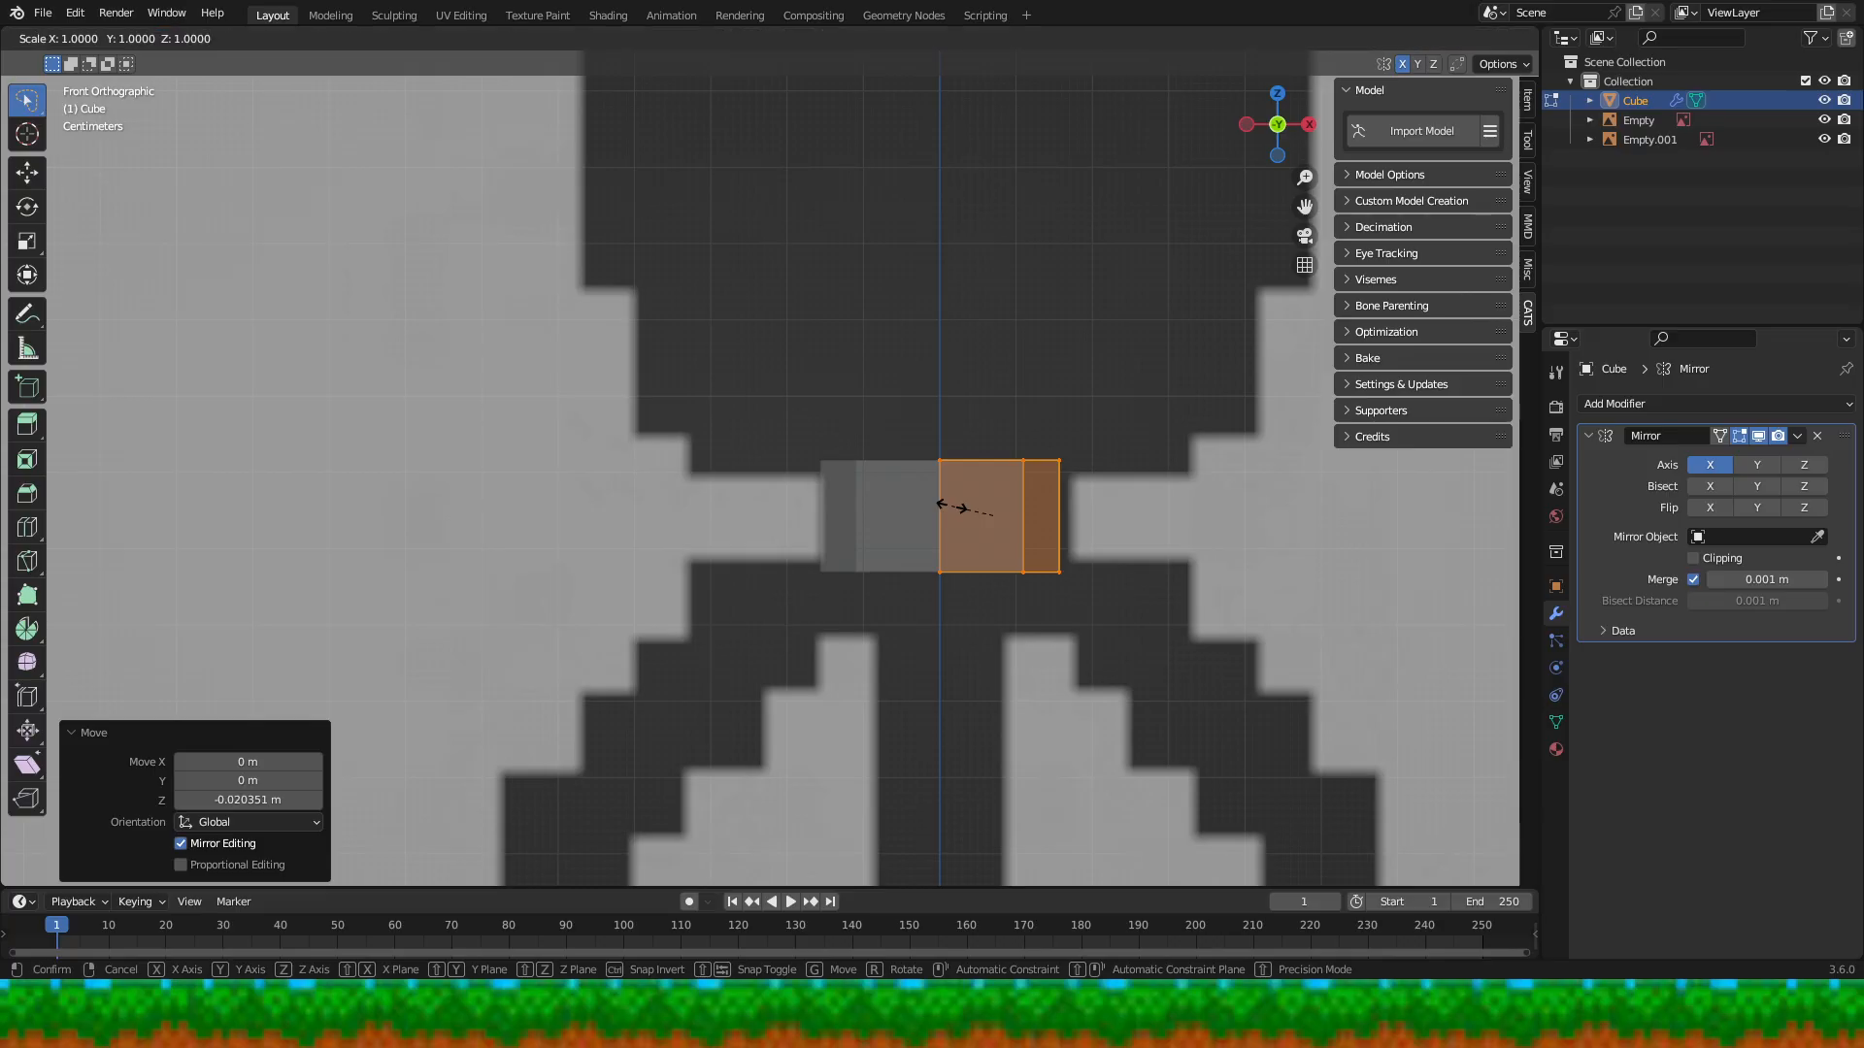
key("z")
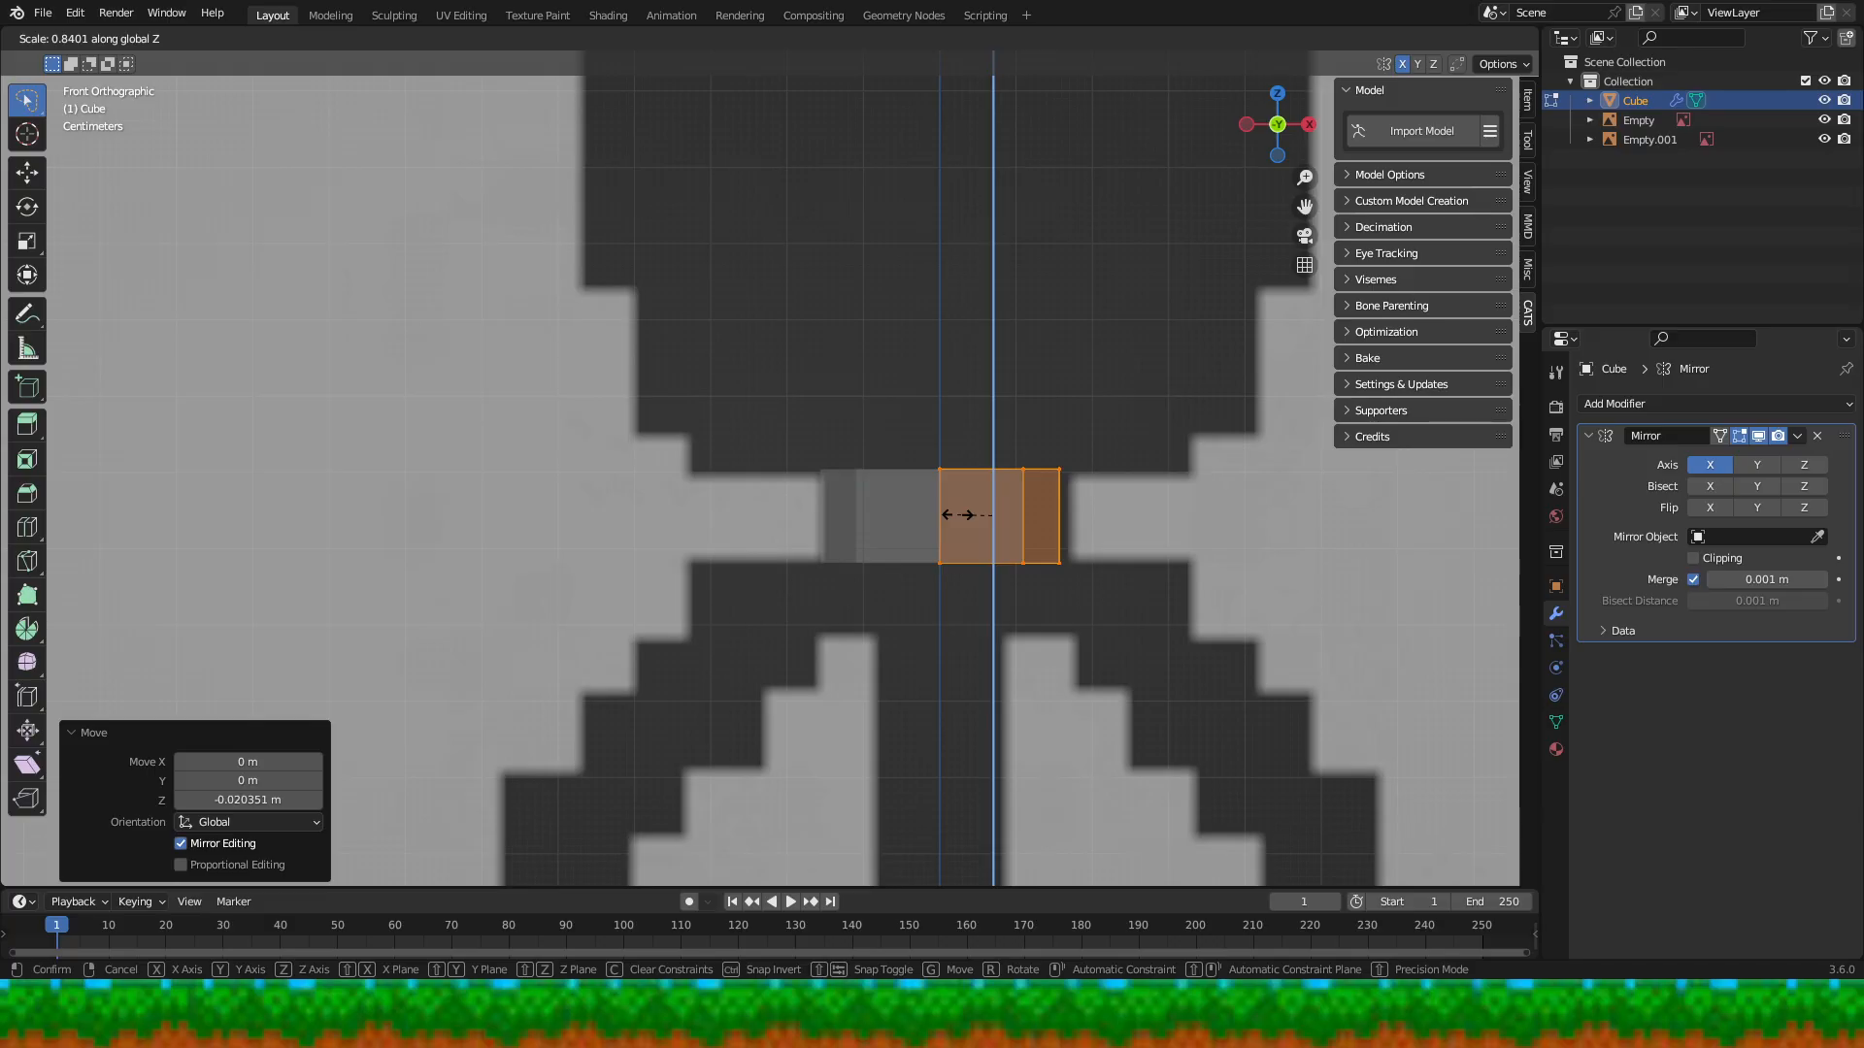
left_click(966, 515)
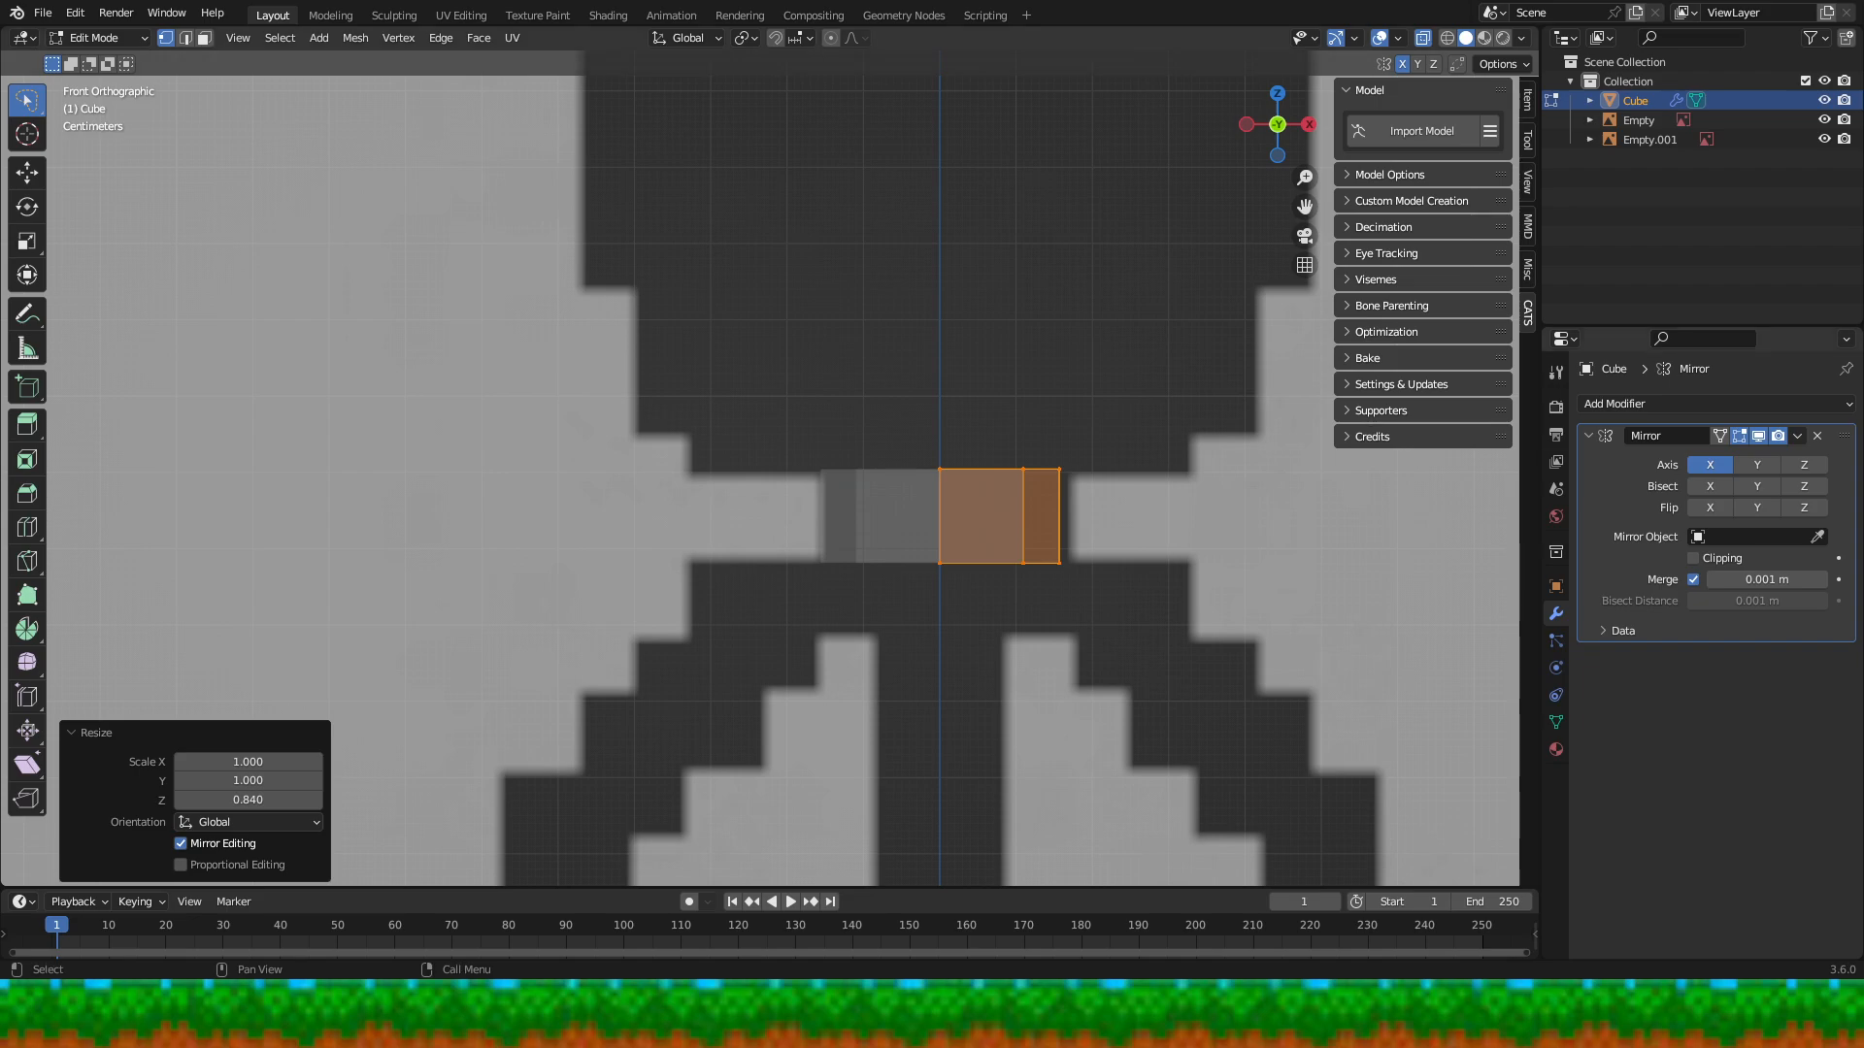
- From below, move the remaining square corner about -0.047 m in both X and Y to round the outline into an octagon
left_click_drag(1278, 124, 1216, 200)
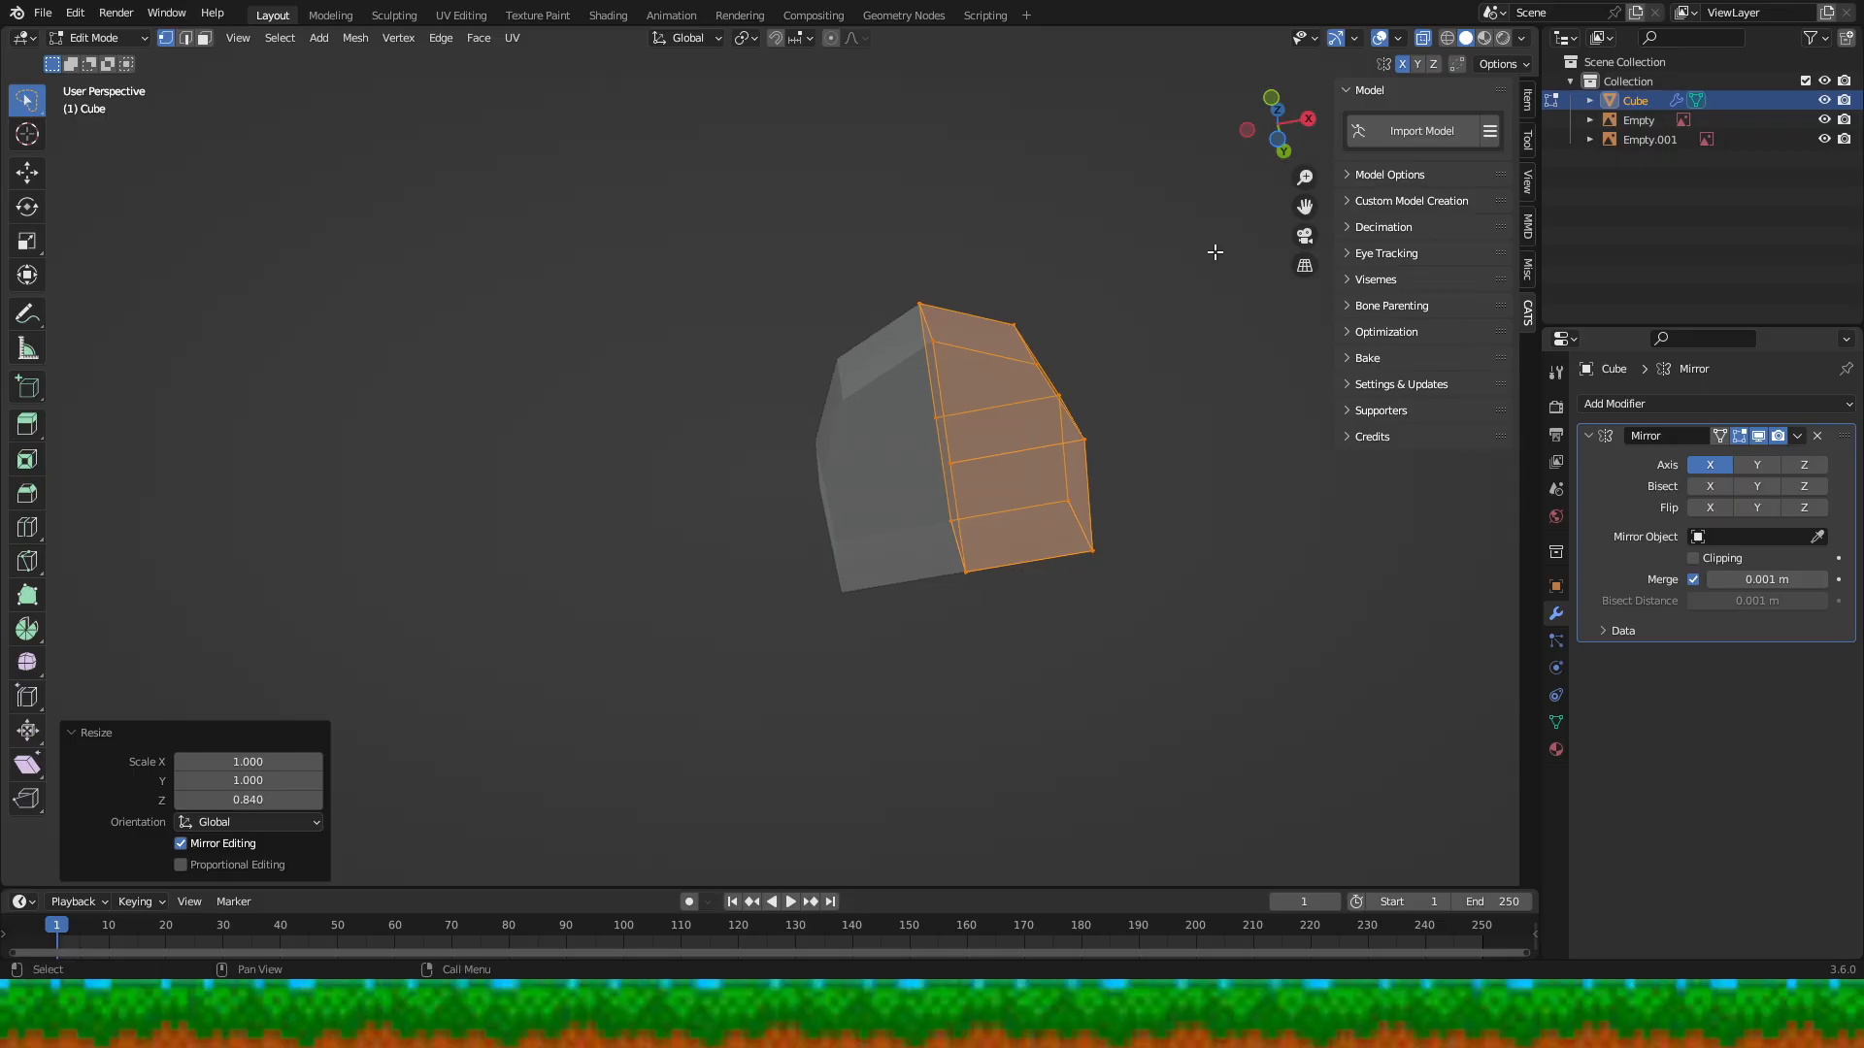
key("KP_5")
left_click(1280, 143)
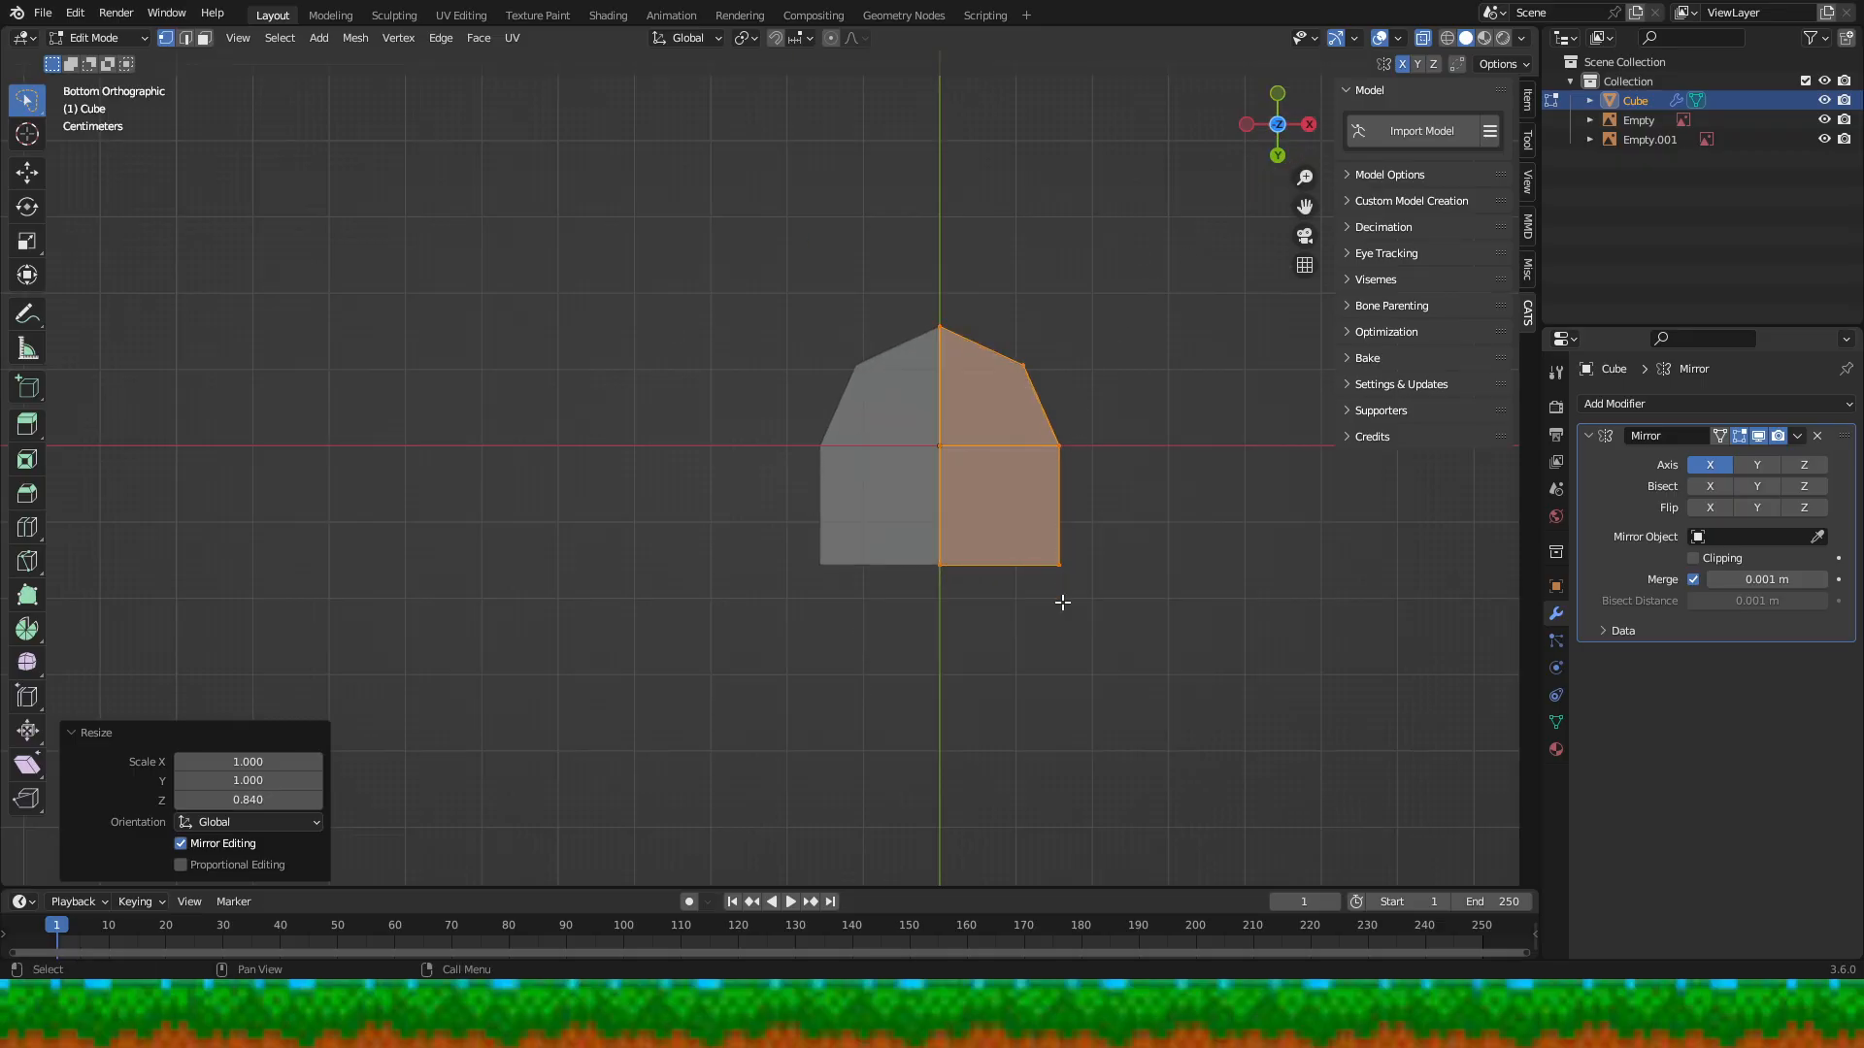
left_click(1033, 581)
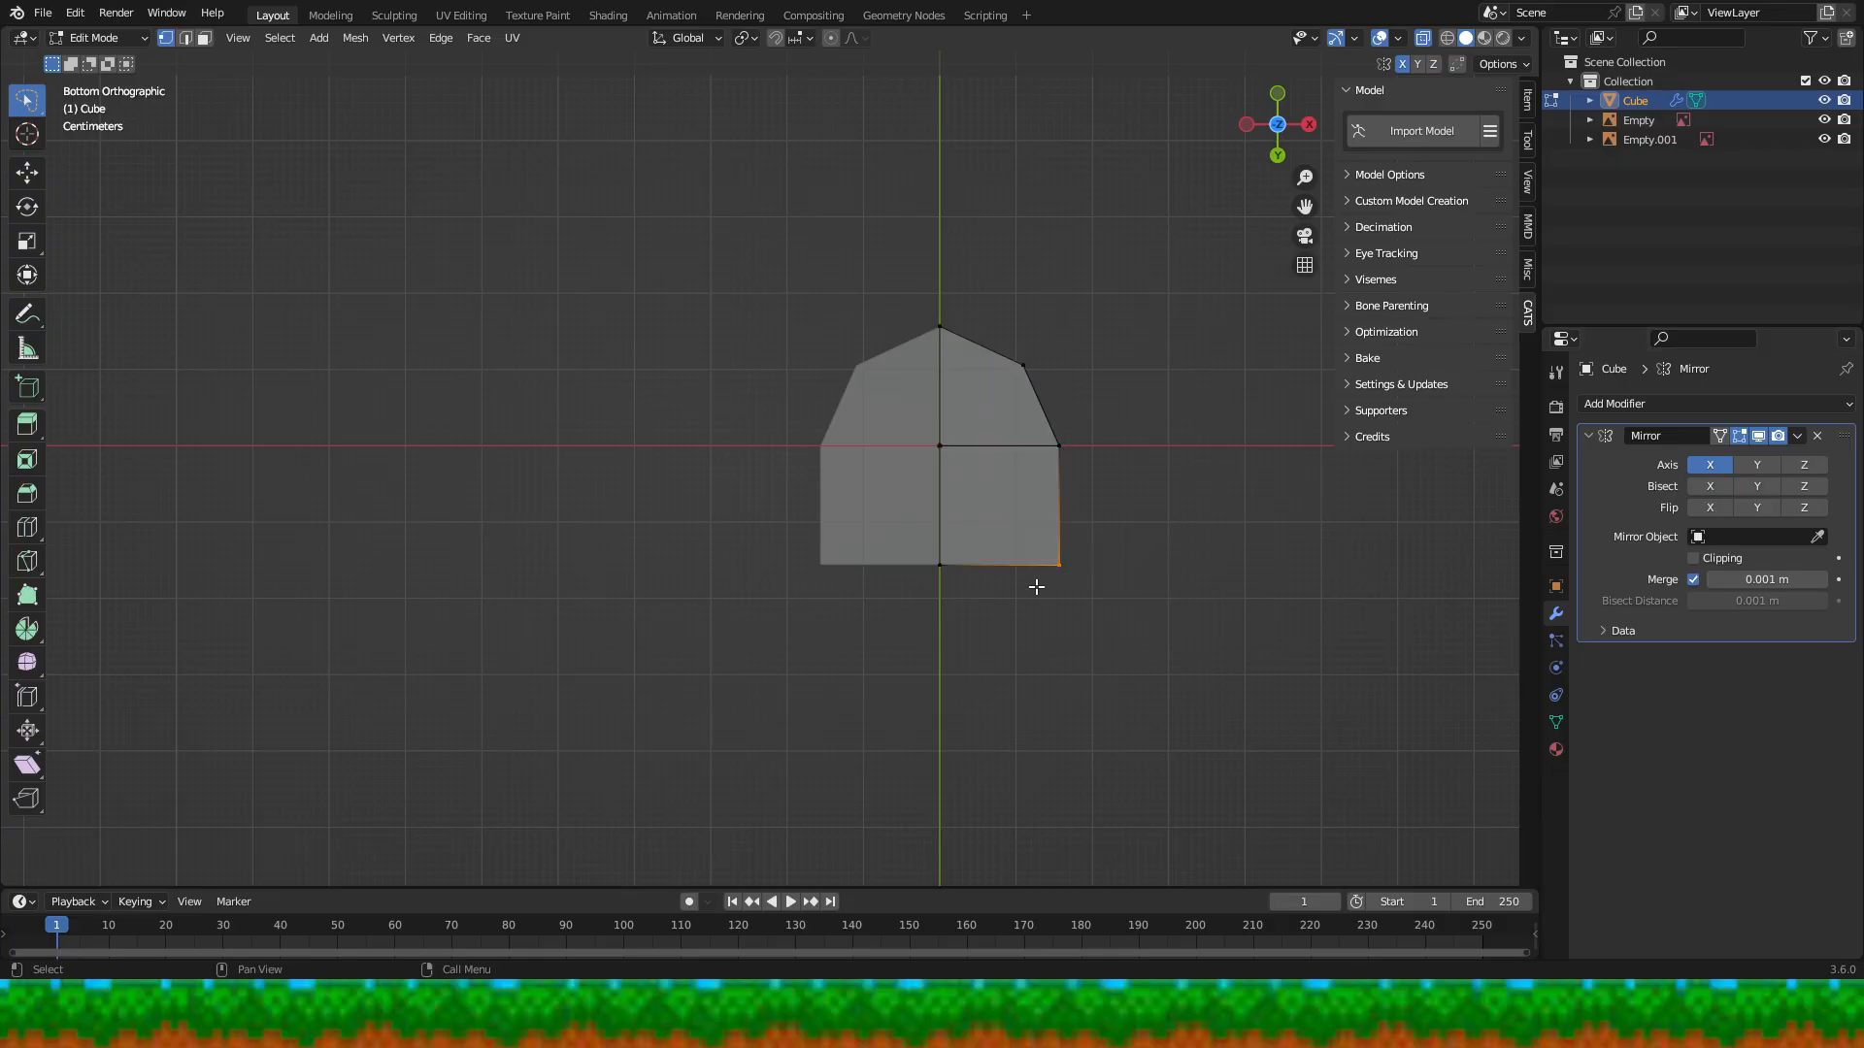
key("g")
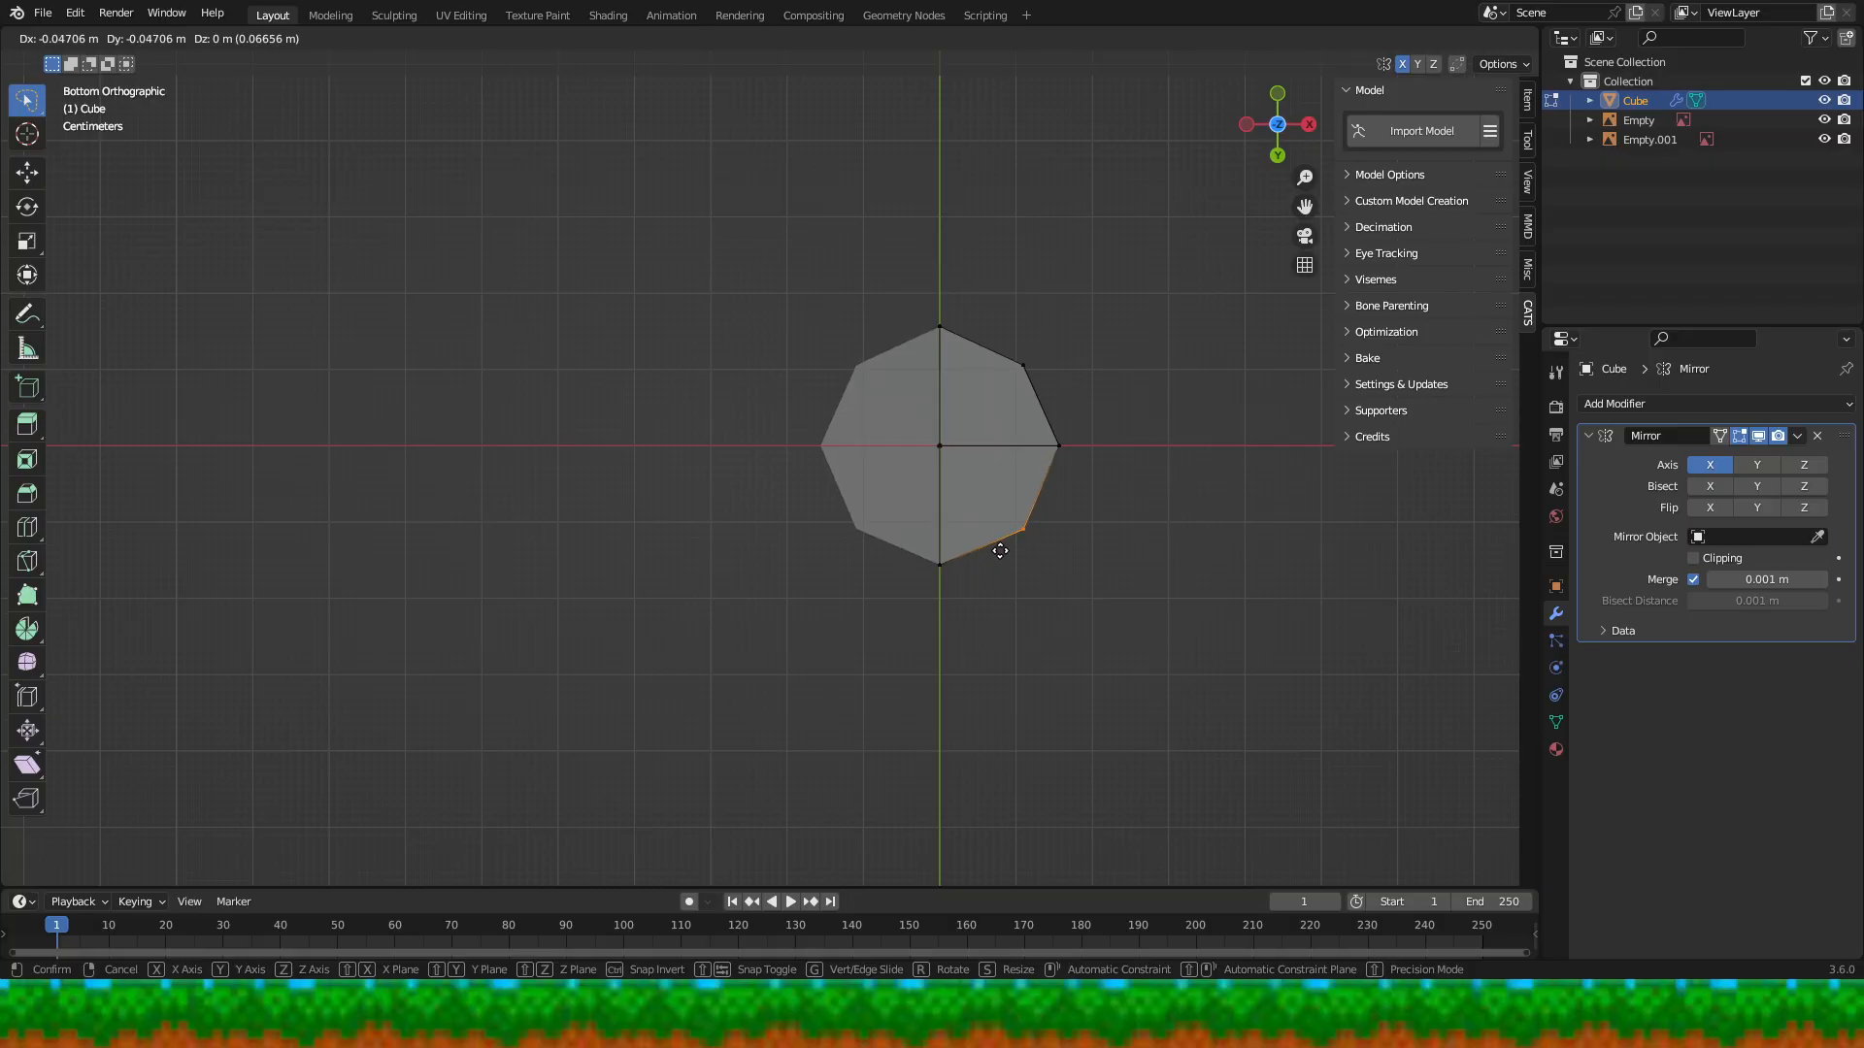
left_click(999, 550)
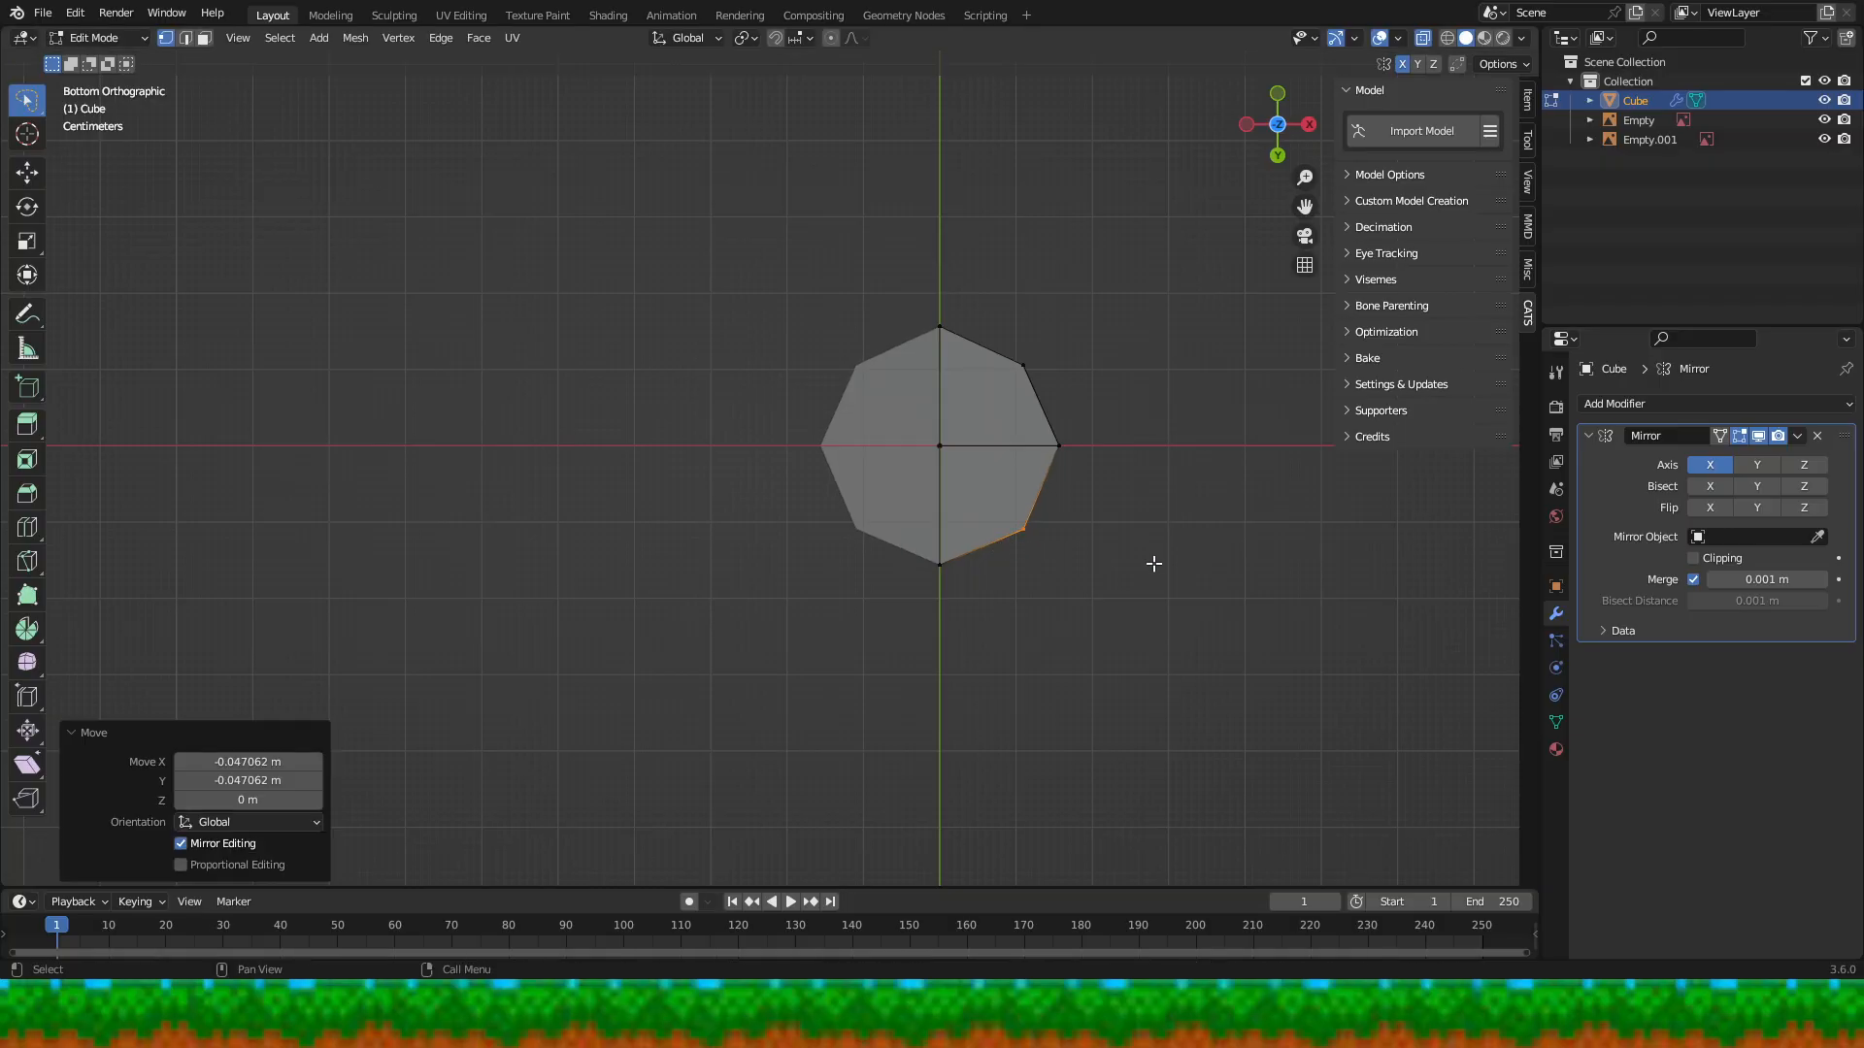
left_click(1207, 587)
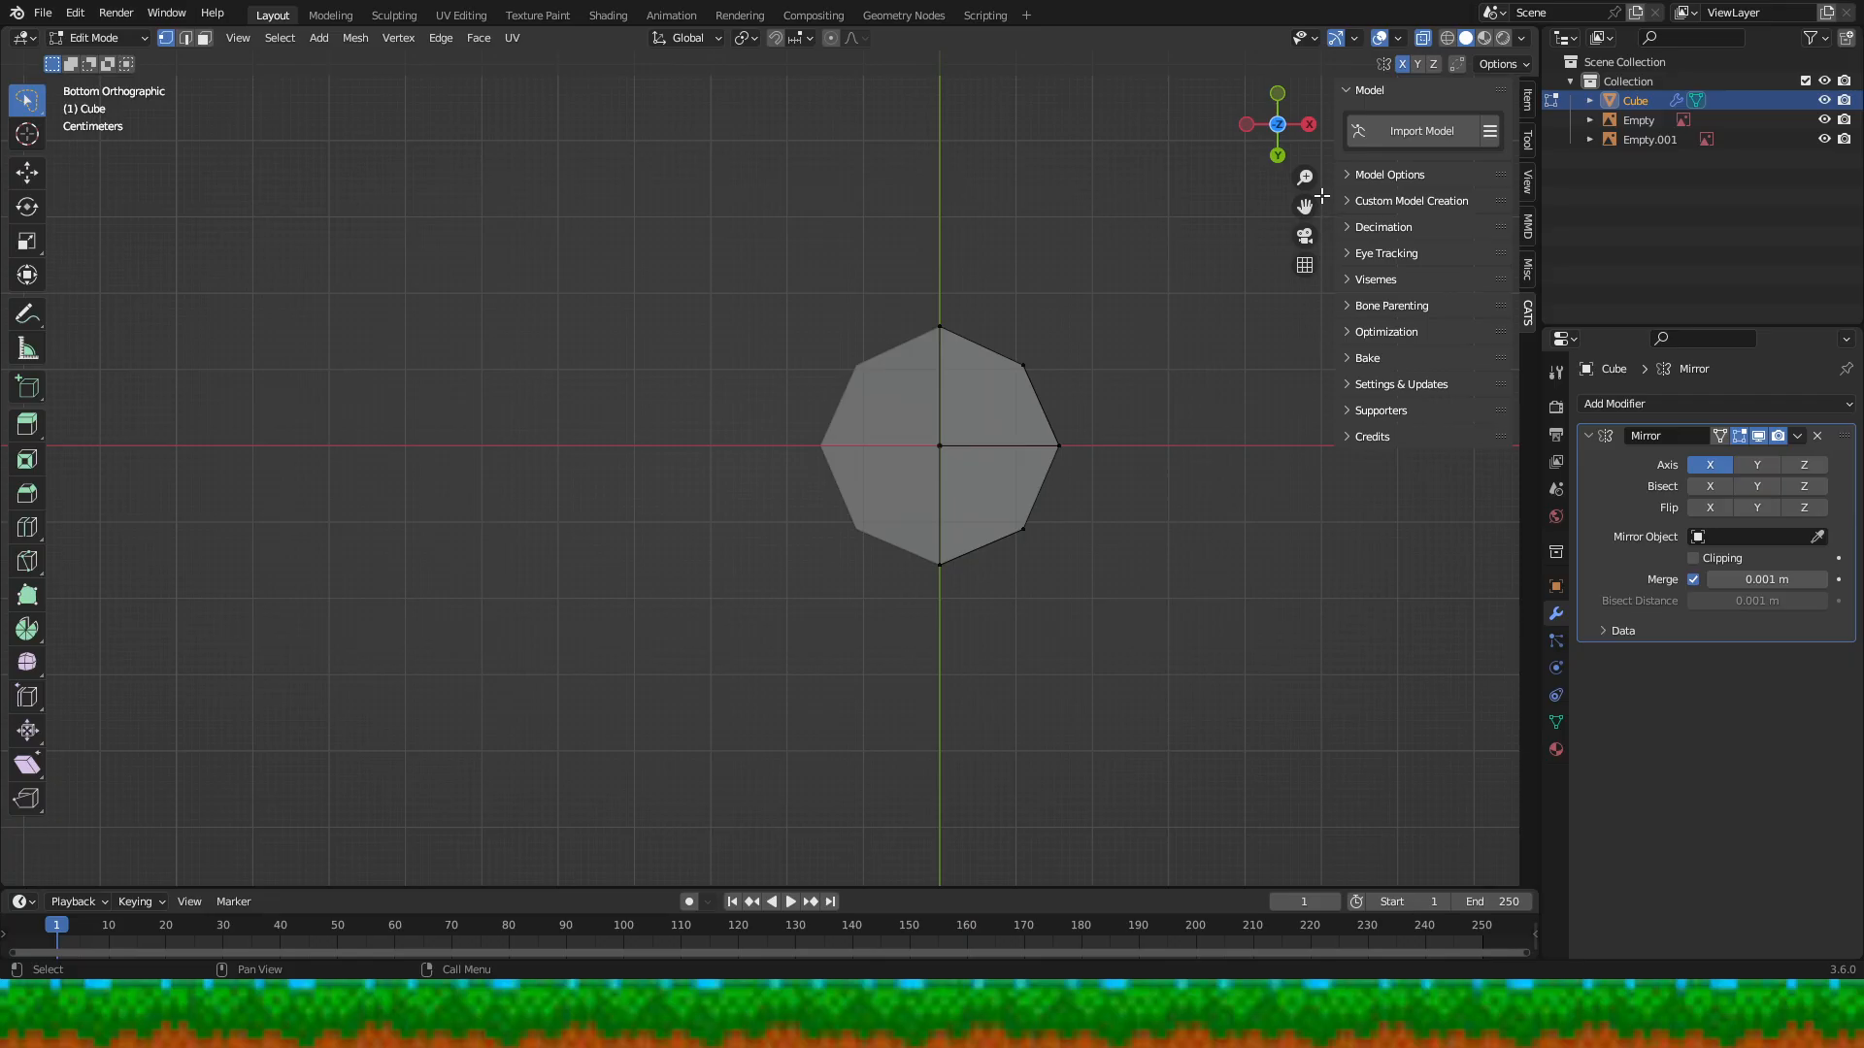
- Select the upper vertices of the octagonal block's half in front view and delete its top faces
left_click_drag(1254, 148, 1221, 202)
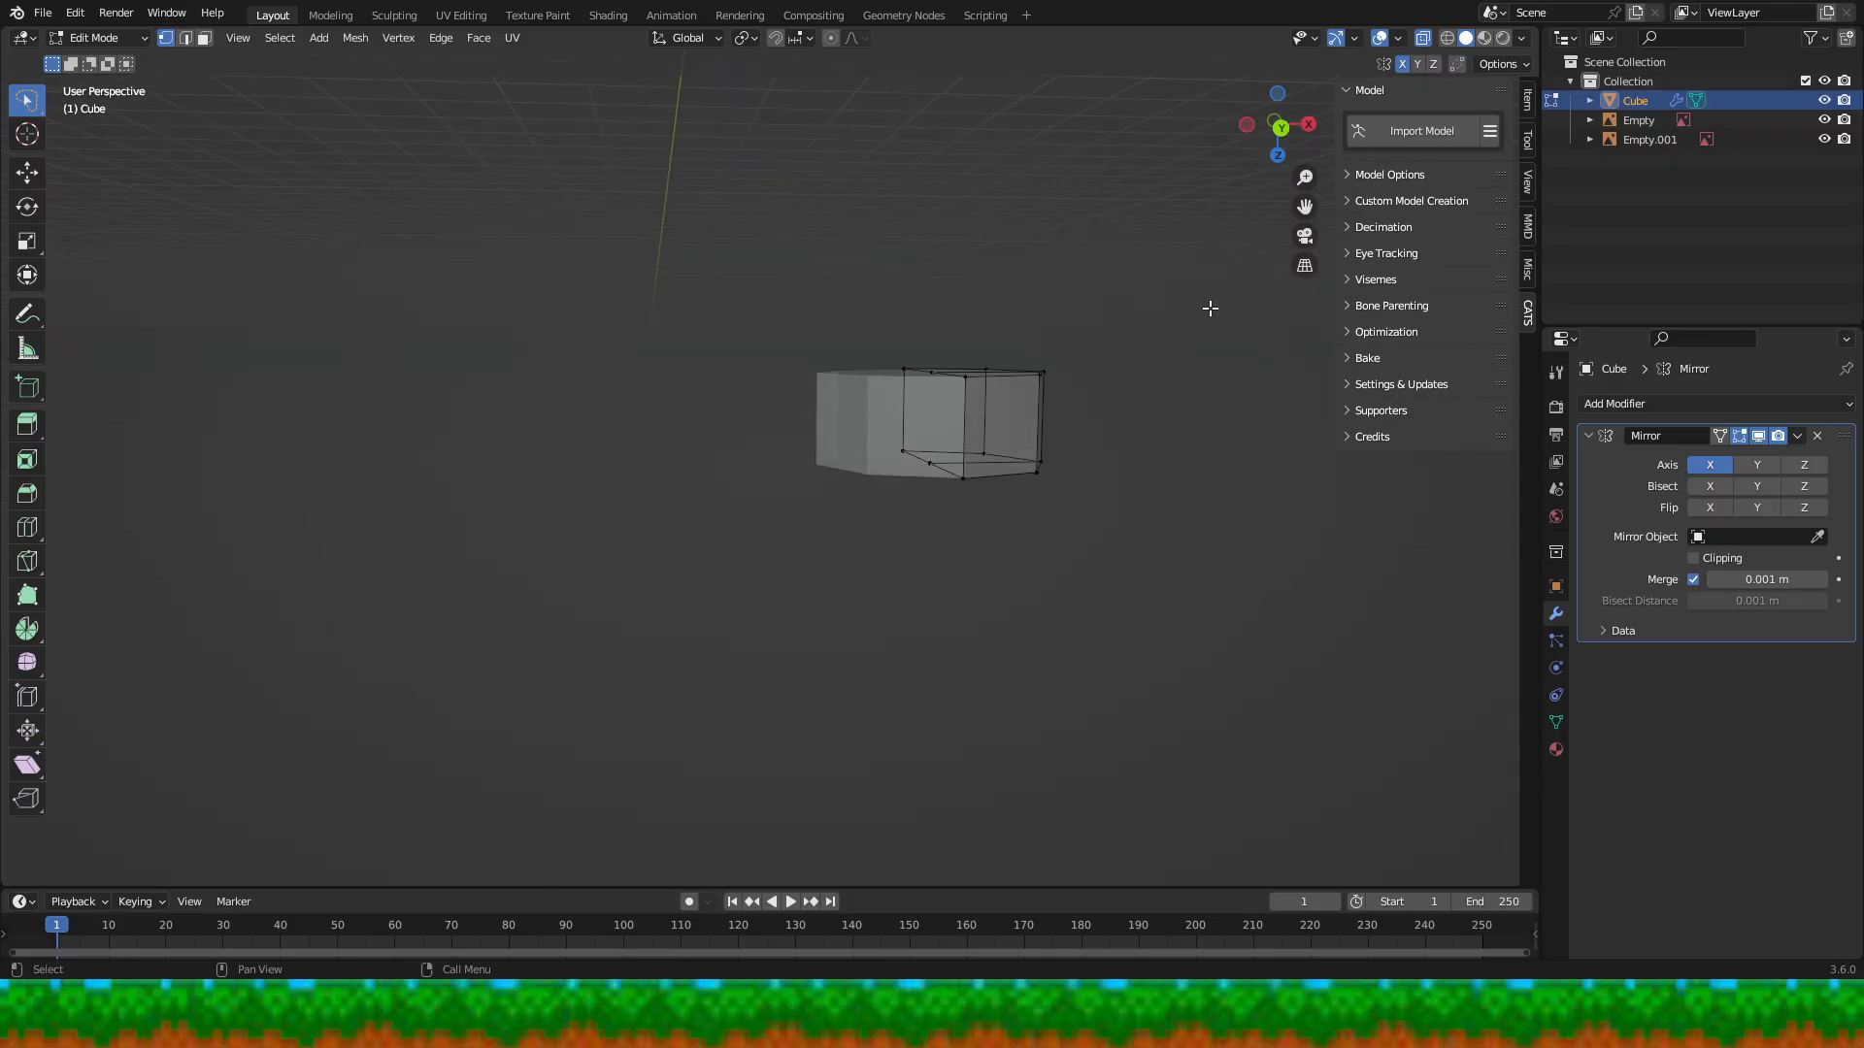
left_click(1277, 130)
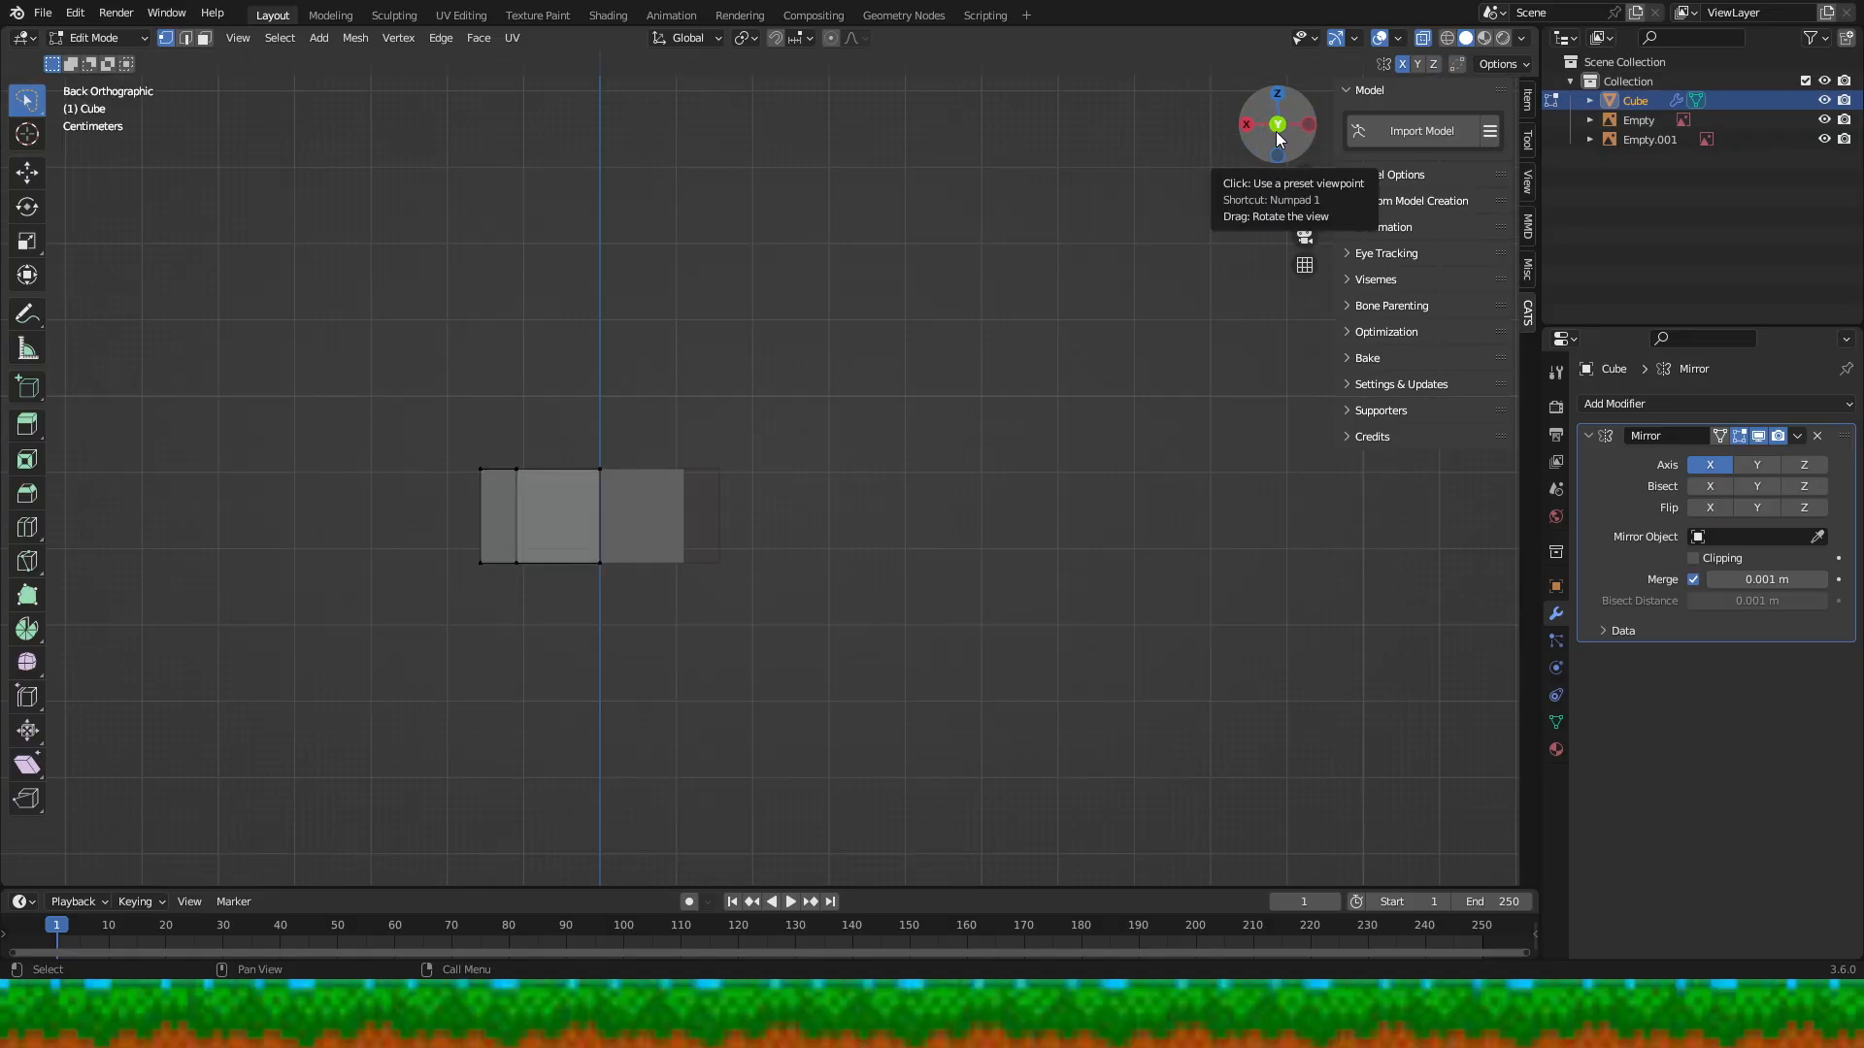
left_click(1277, 130)
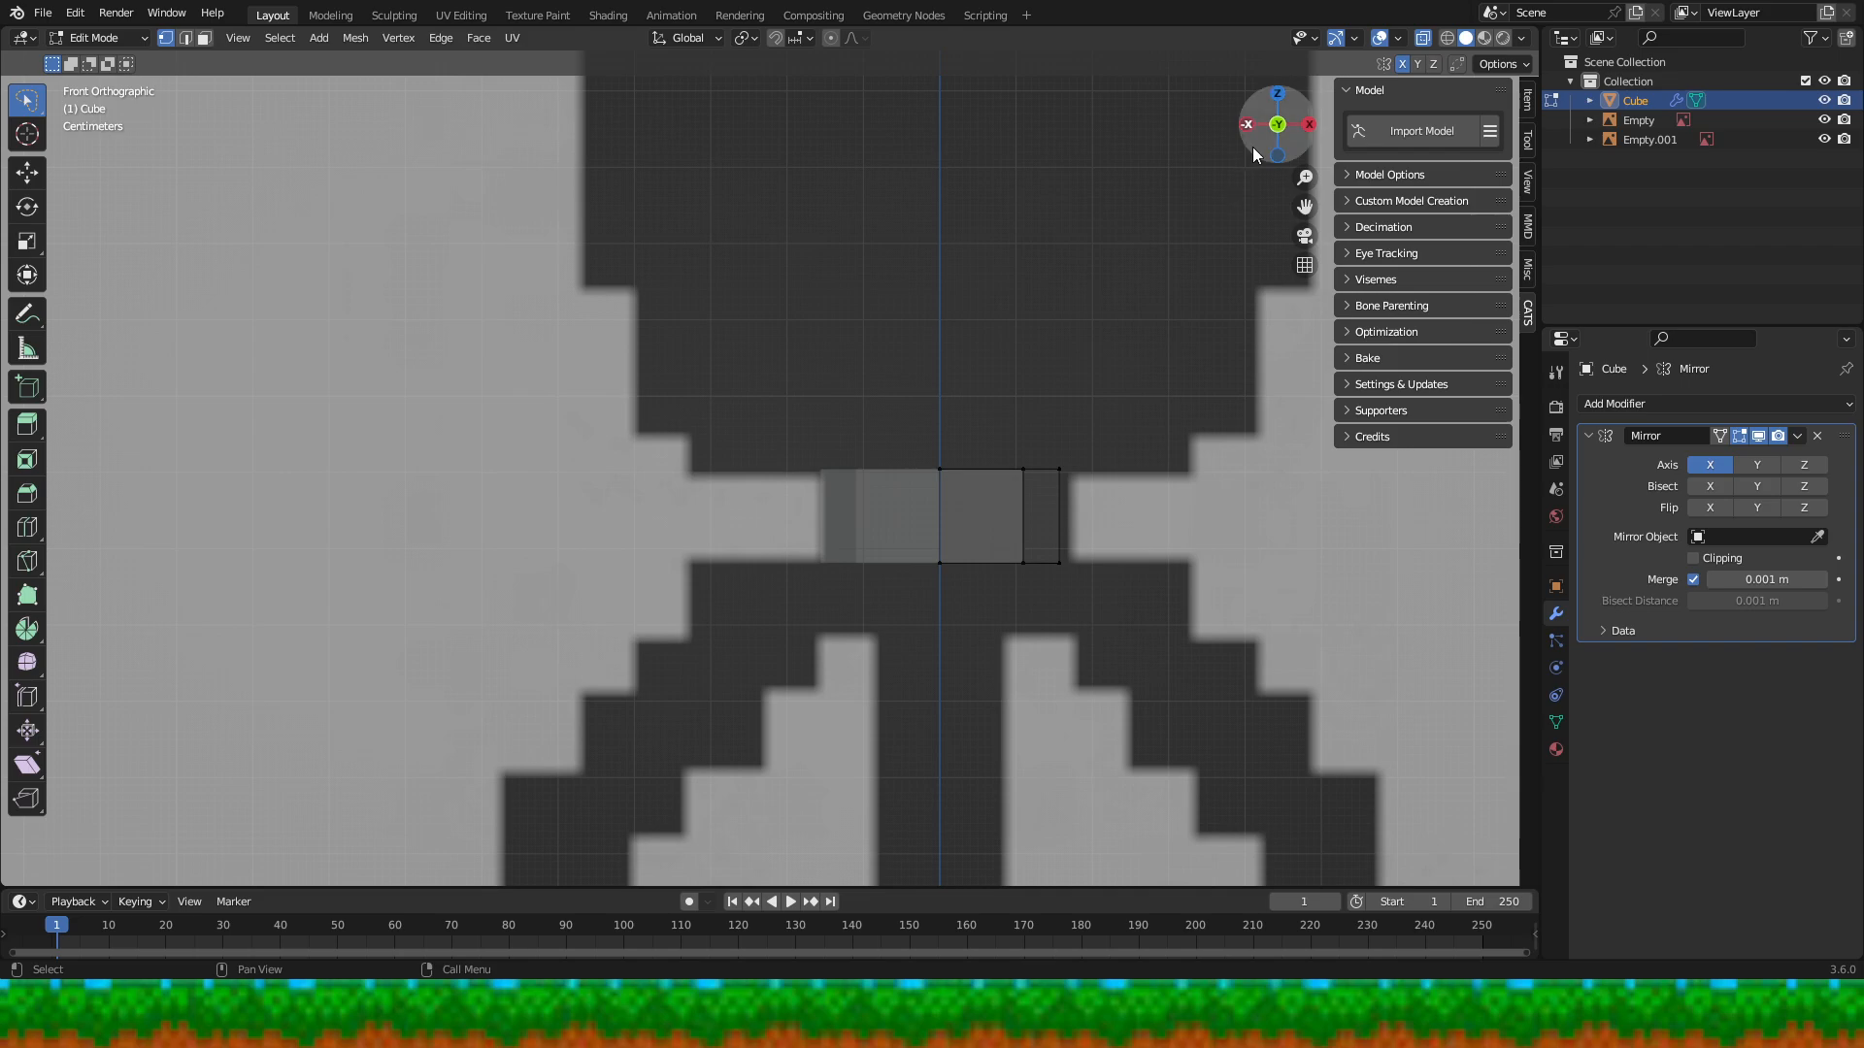
left_click_drag(1252, 147, 1192, 118)
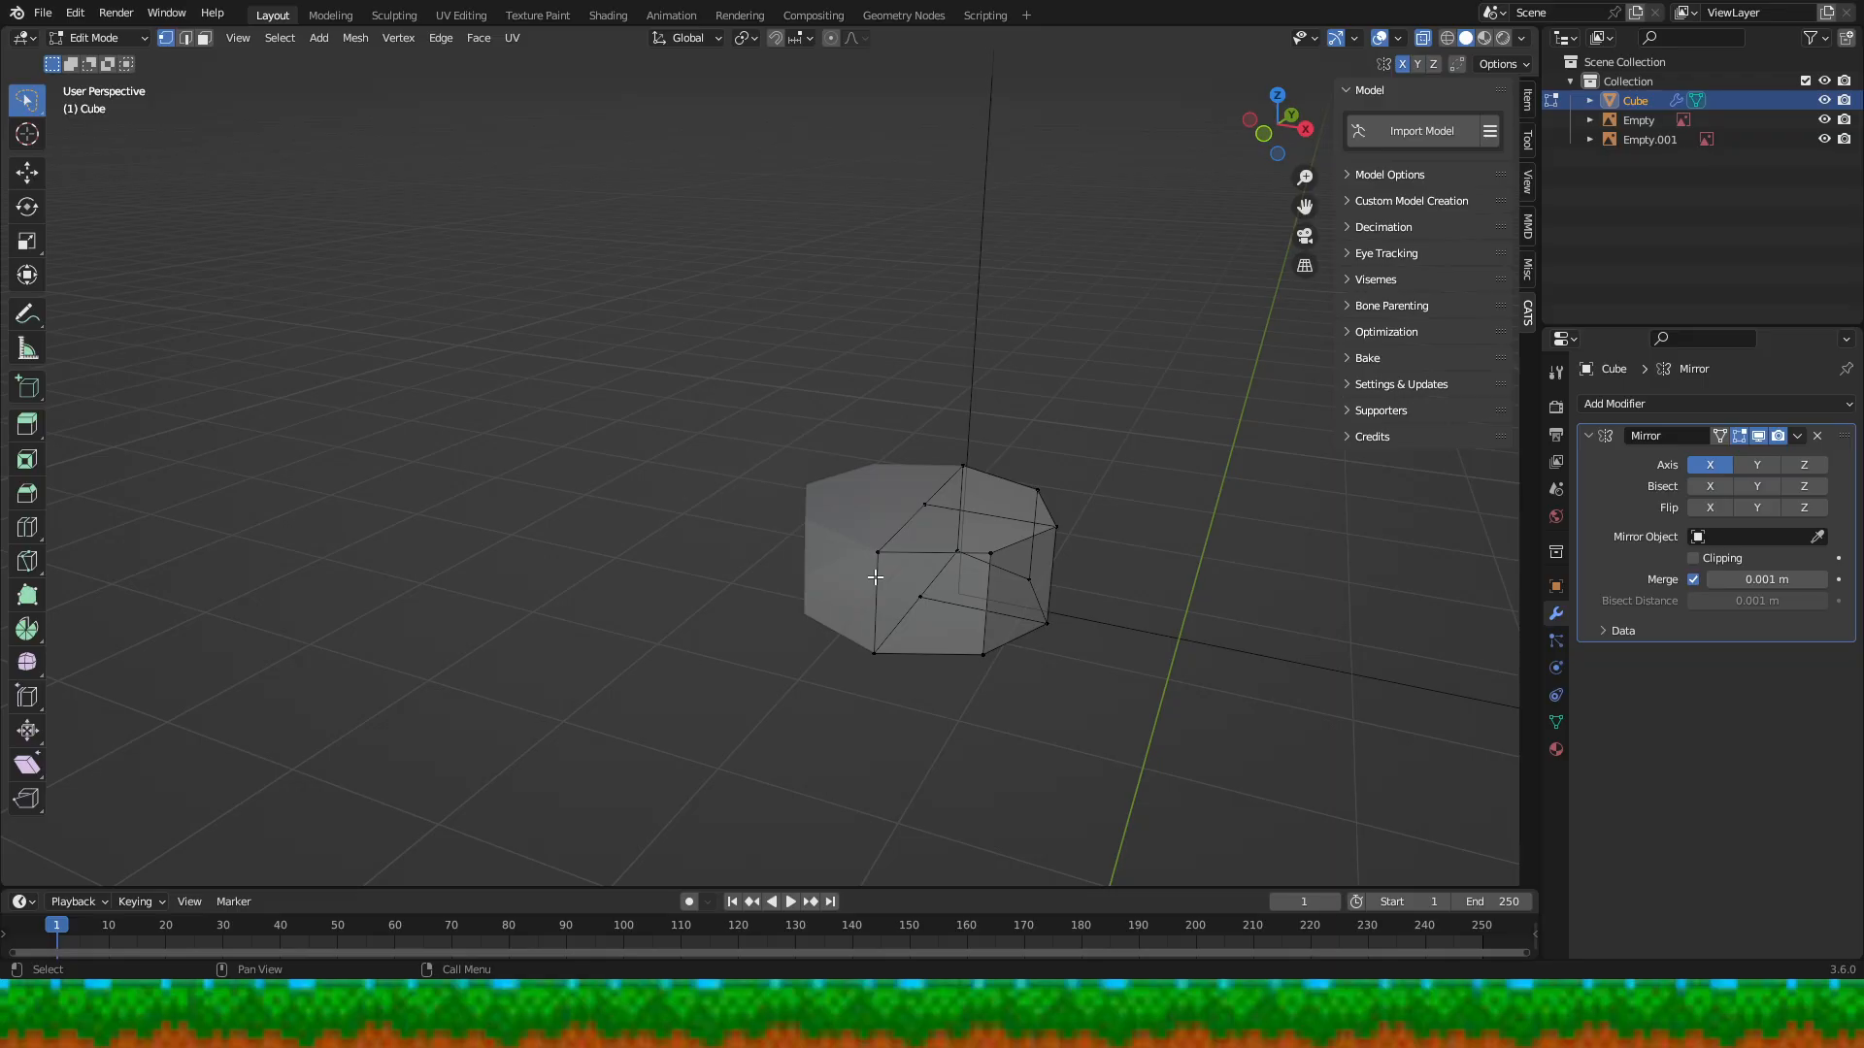
left_click_drag(879, 562, 1055, 475)
left_click(1263, 134)
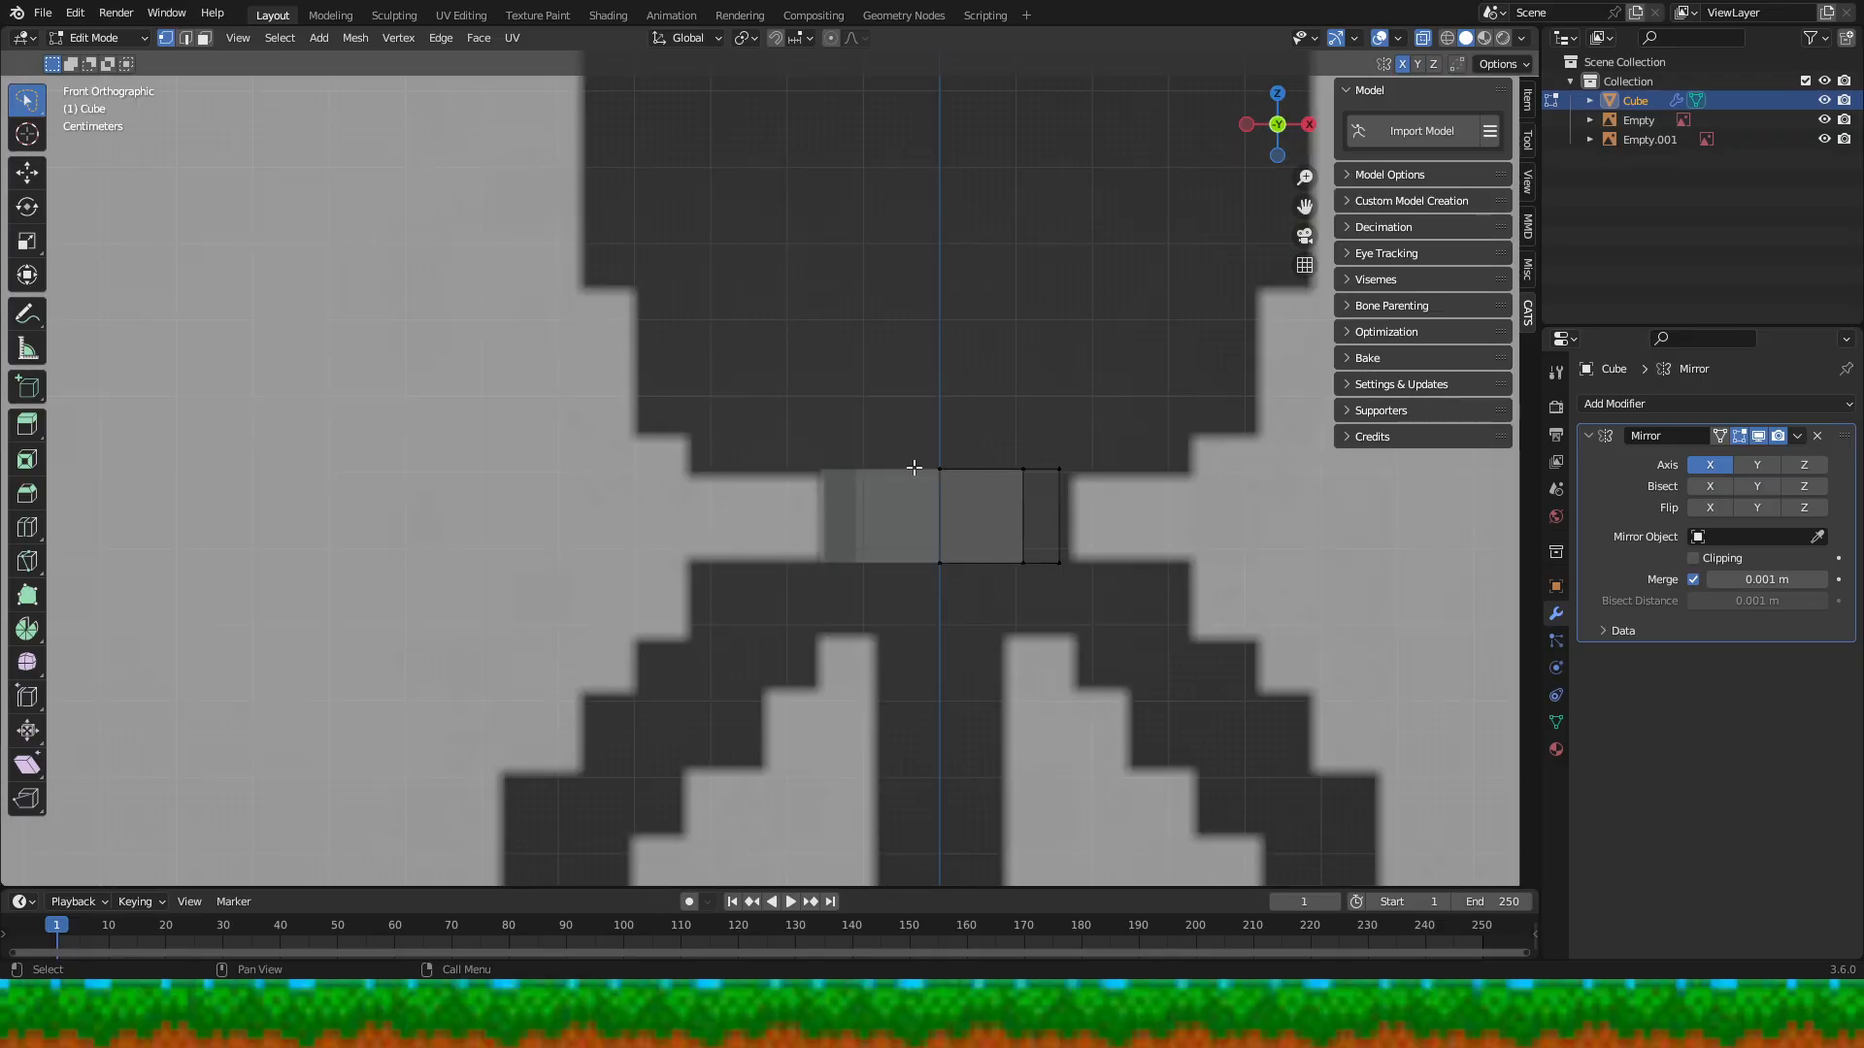
left_click_drag(914, 469, 1124, 453)
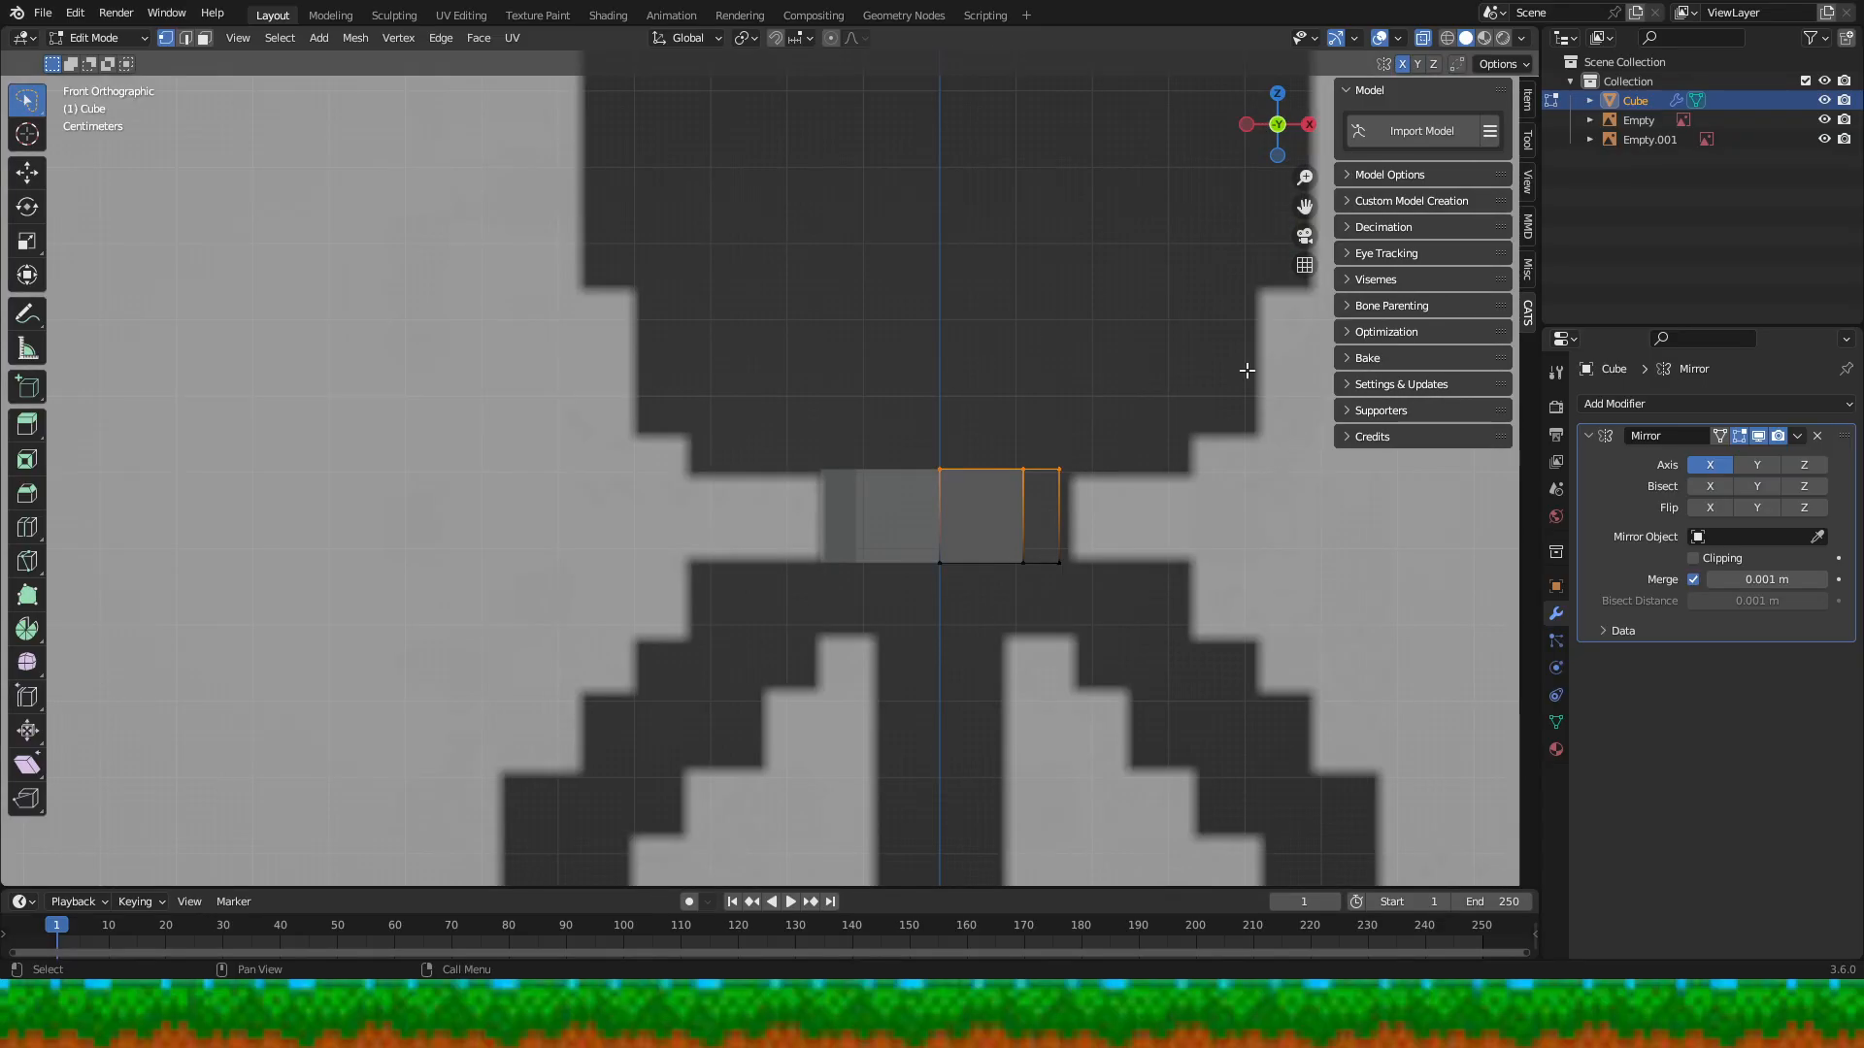
left_click_drag(1256, 154, 1212, 186)
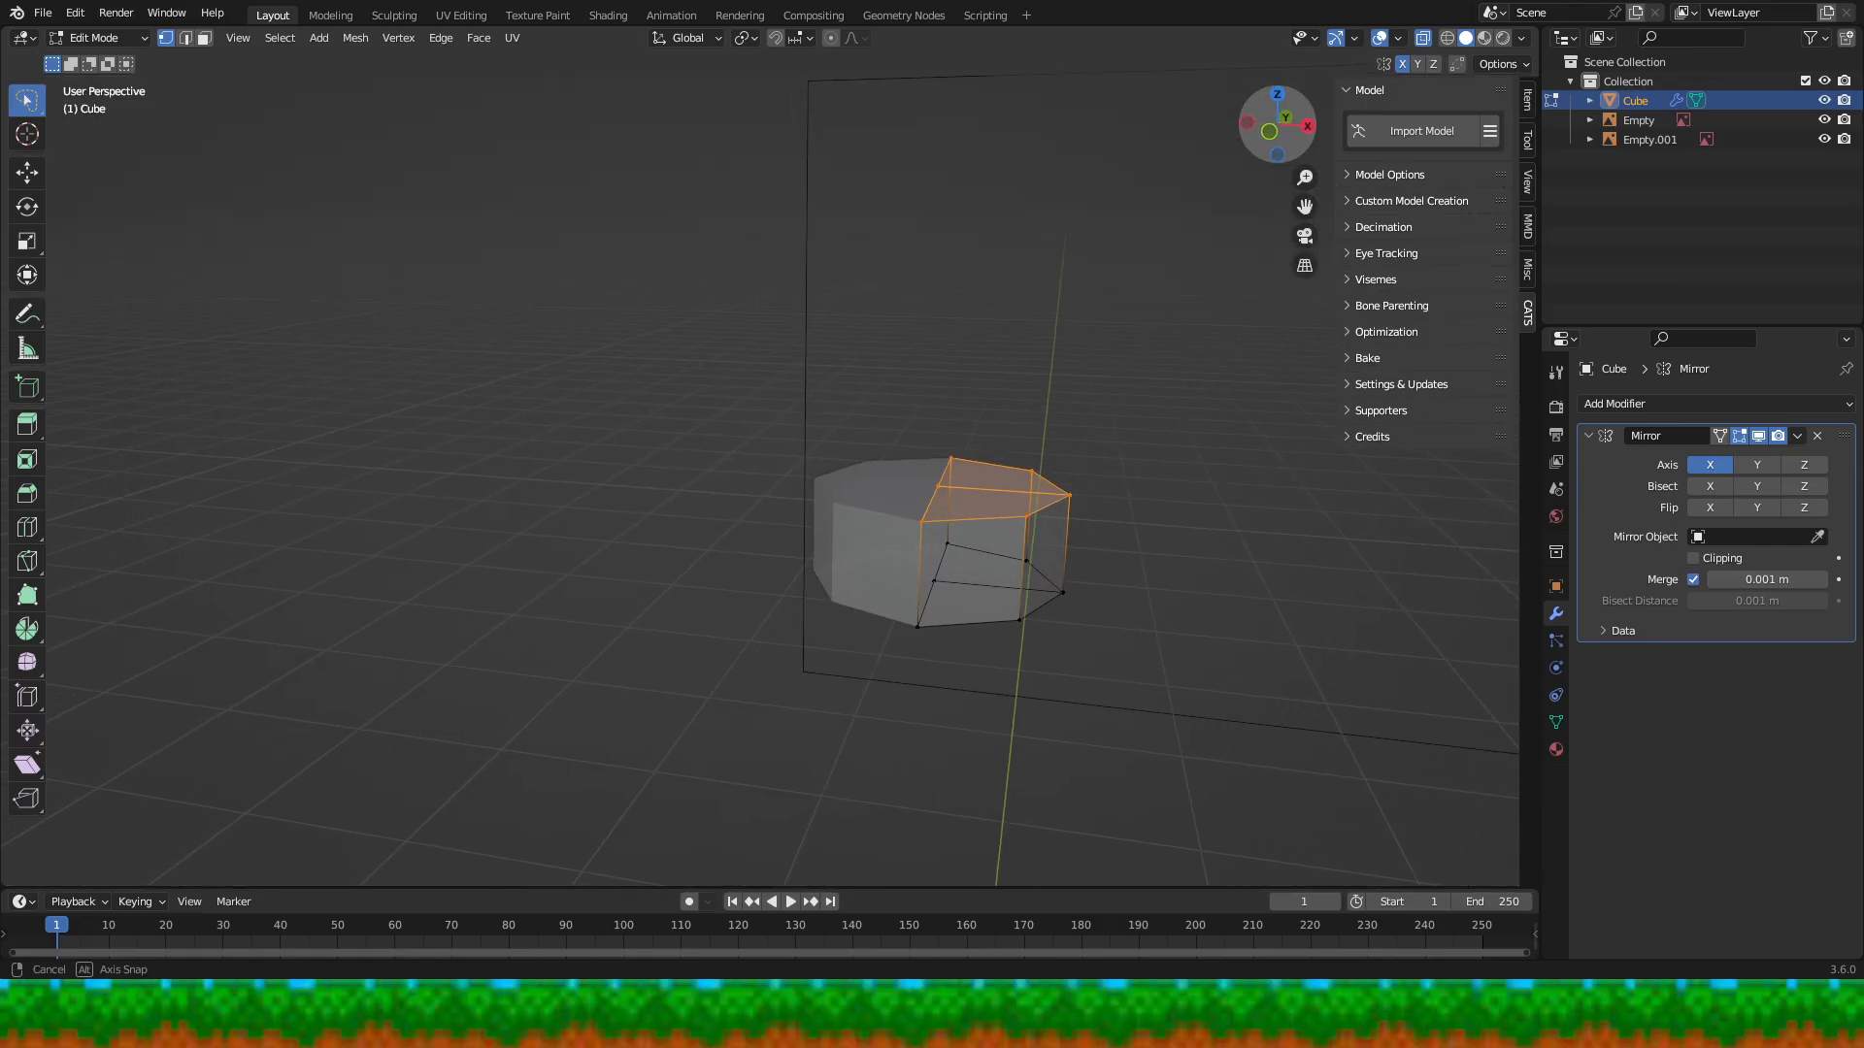
right_click(982, 491)
right_click(1114, 457)
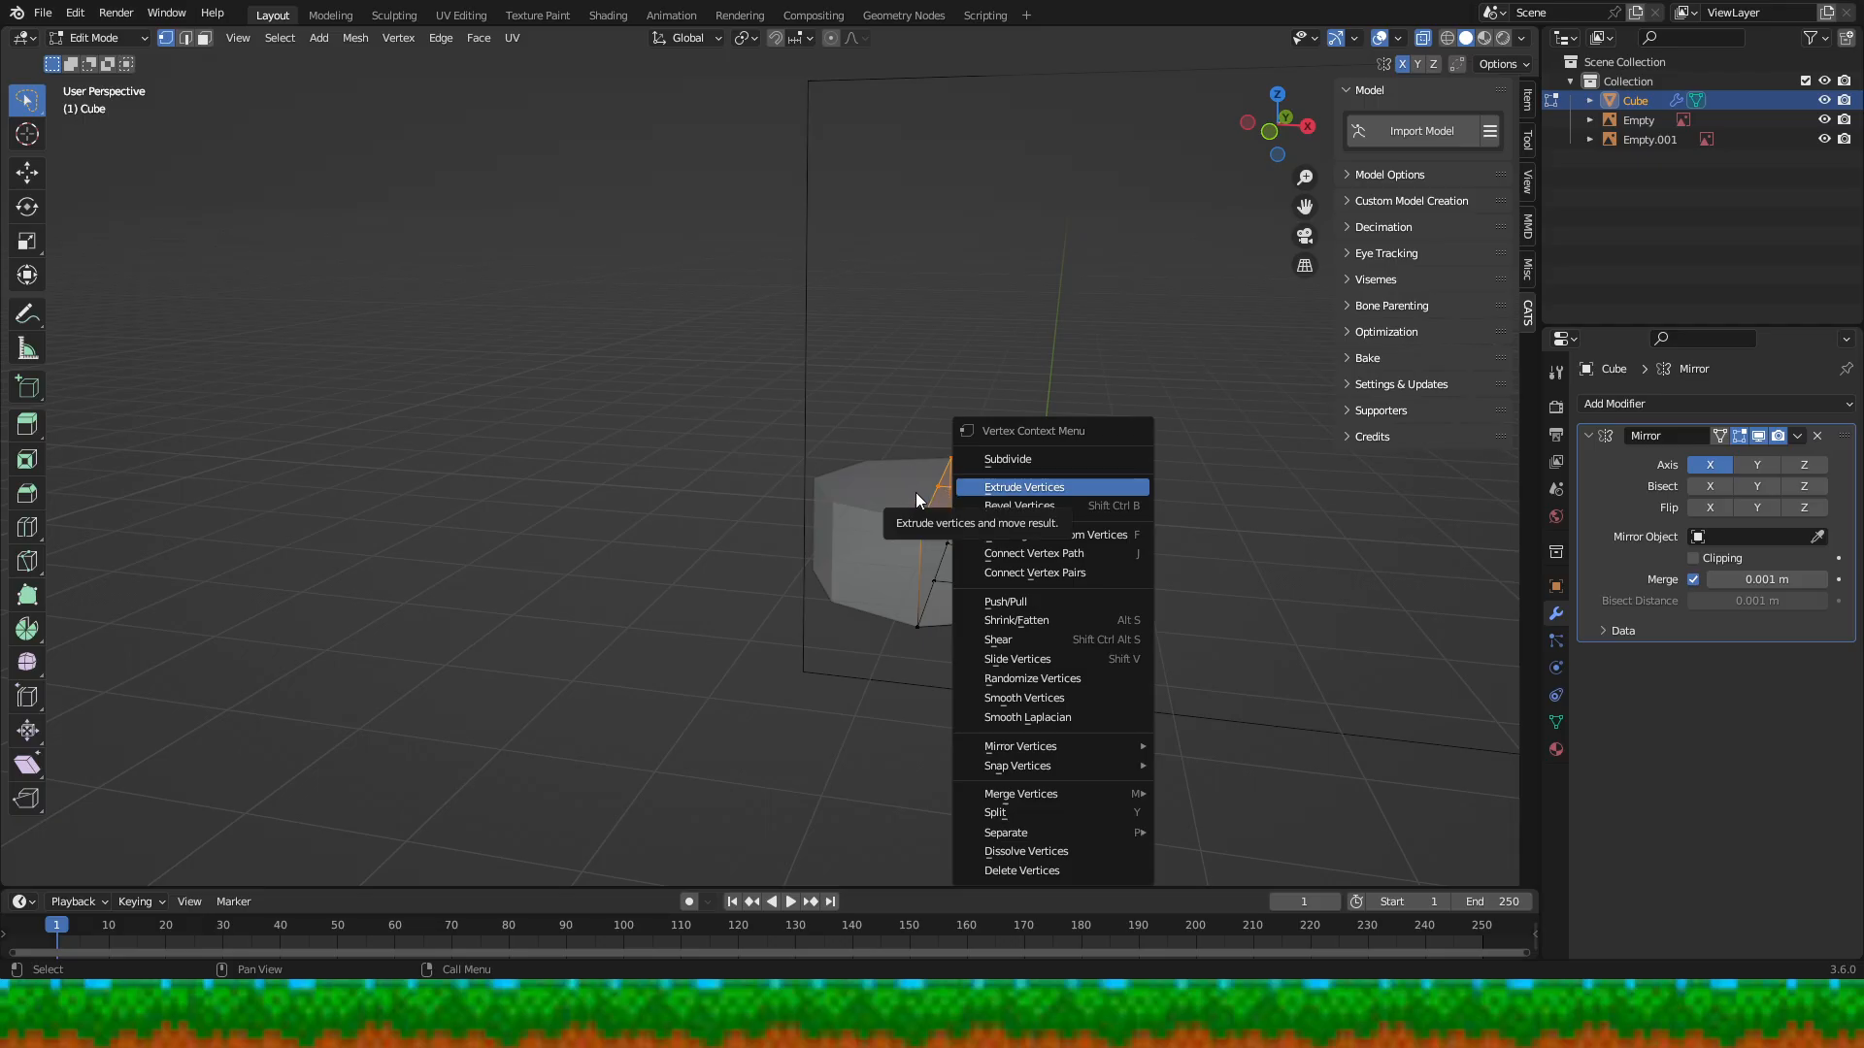
key("Escape")
key("x")
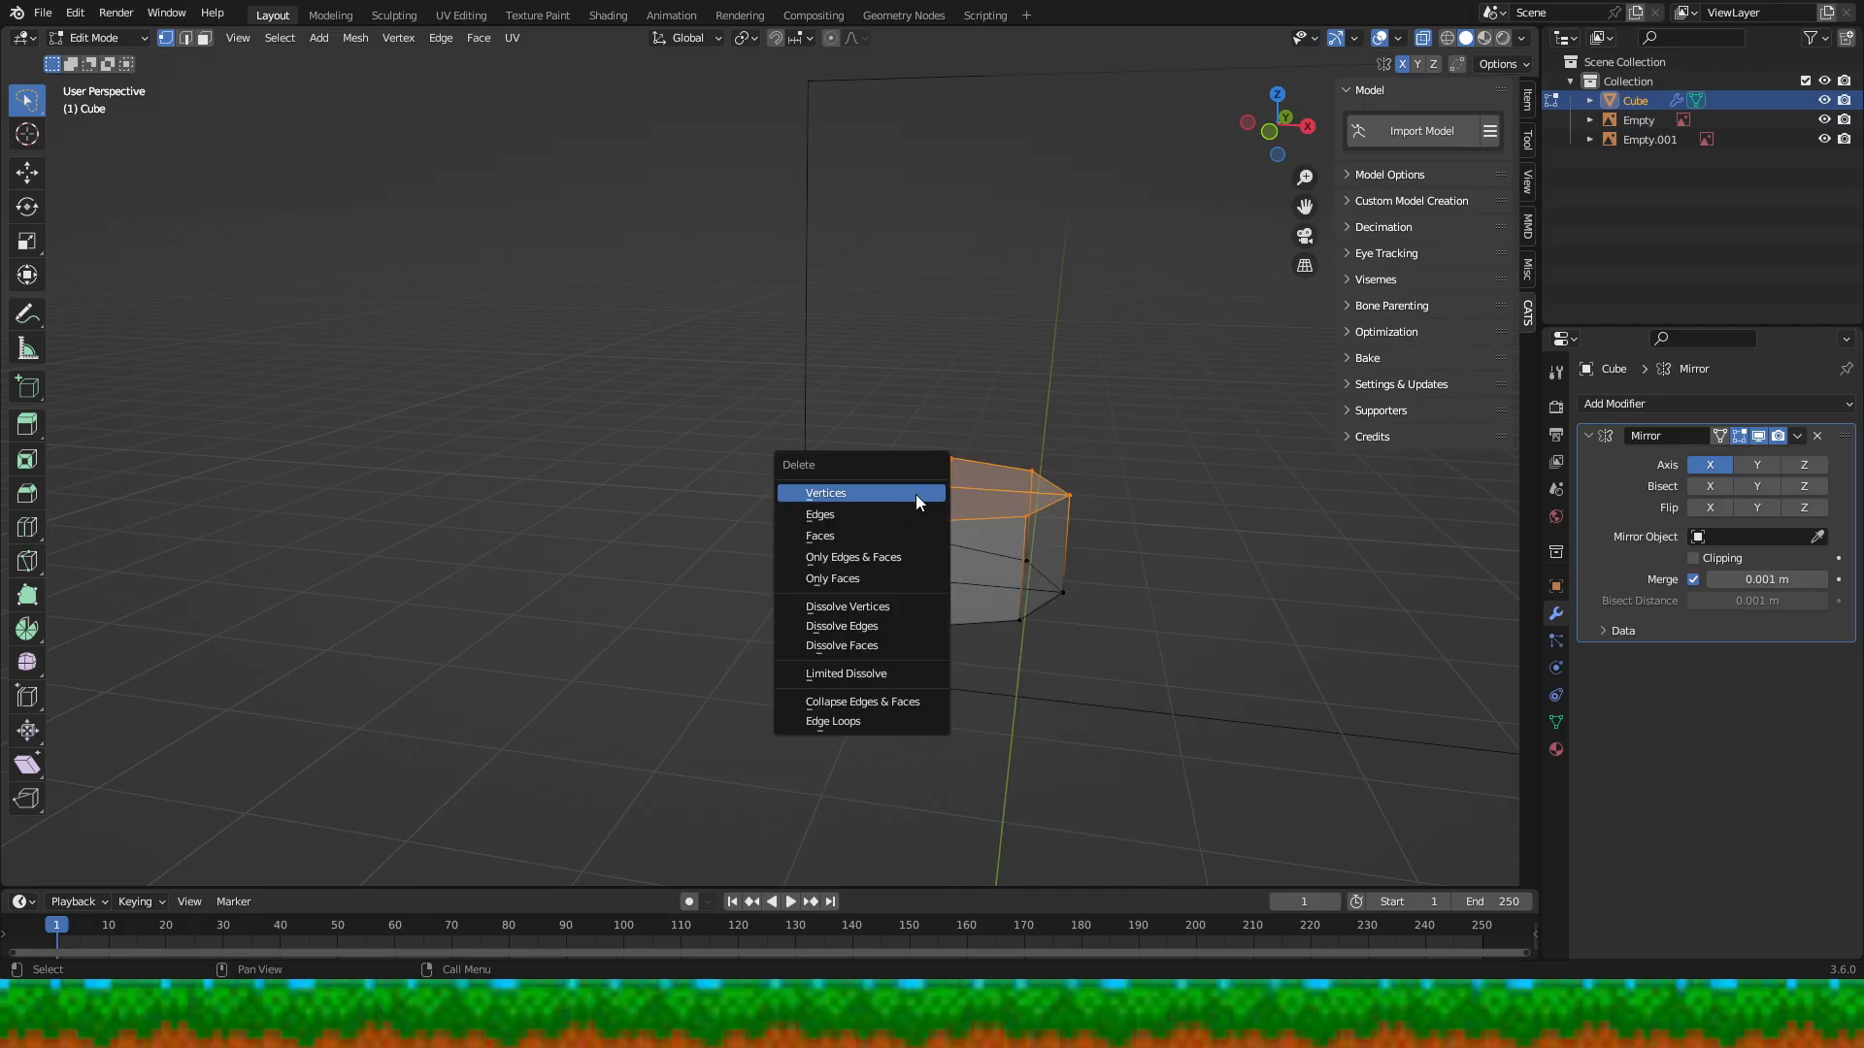
left_click(912, 530)
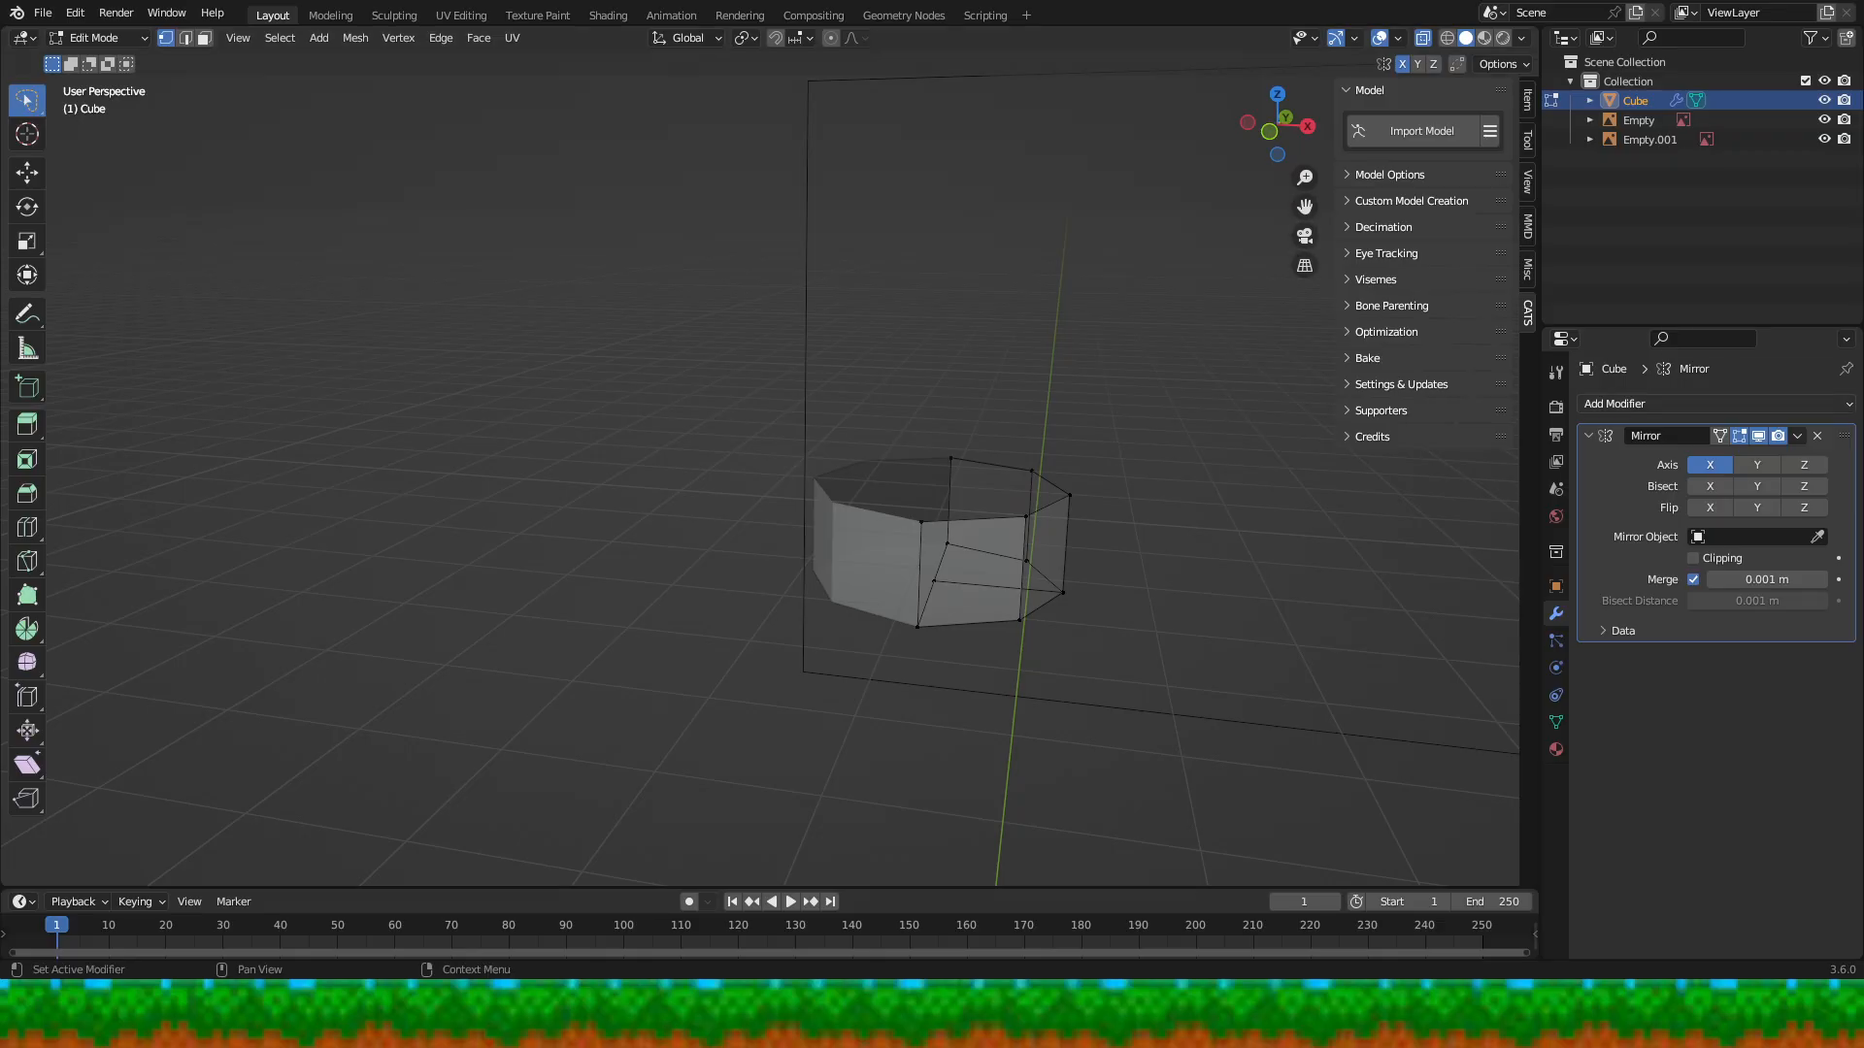
- Select the lower vertices from below and delete the block's bottom faces, leaving an open octagonal ring
left_click_drag(1276, 126, 1287, 60)
mouse_move(1125, 552)
left_mouse_down()
mouse_move(927, 542)
mouse_move(949, 612)
mouse_move(988, 604)
left_mouse_up()
key("x")
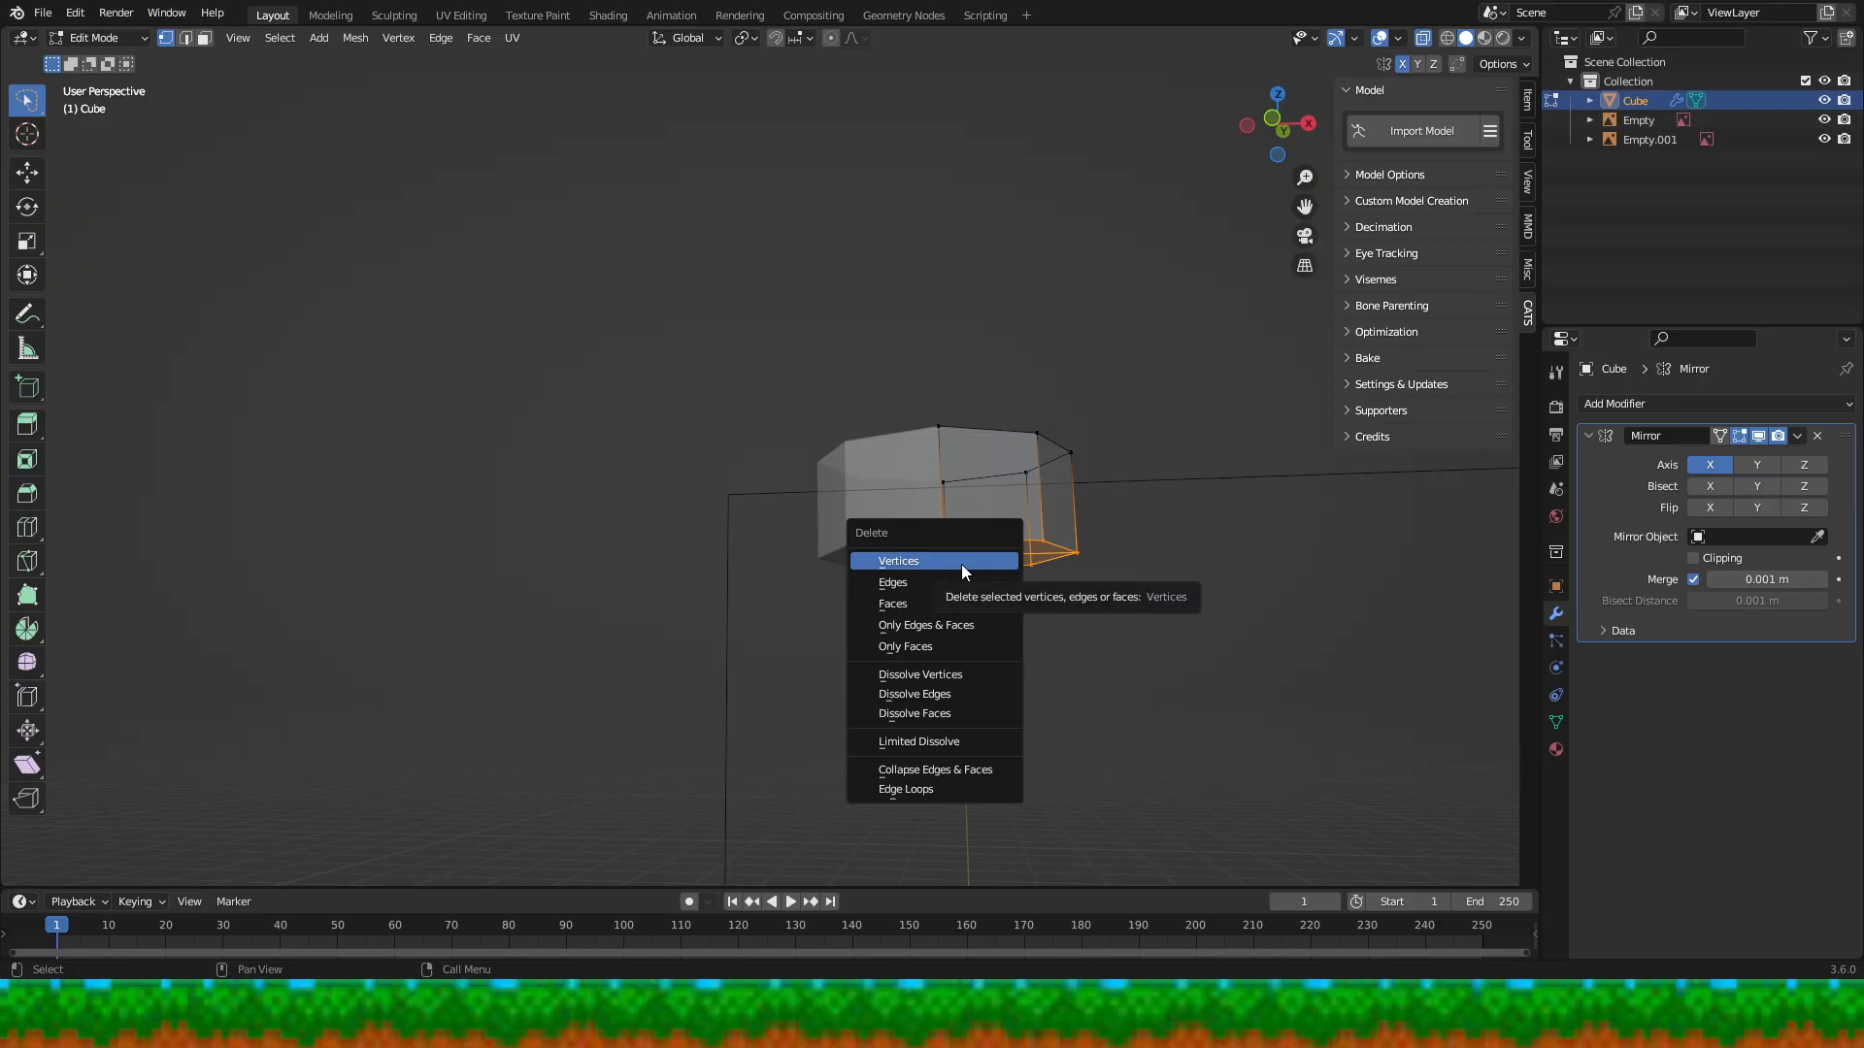
left_click(957, 607)
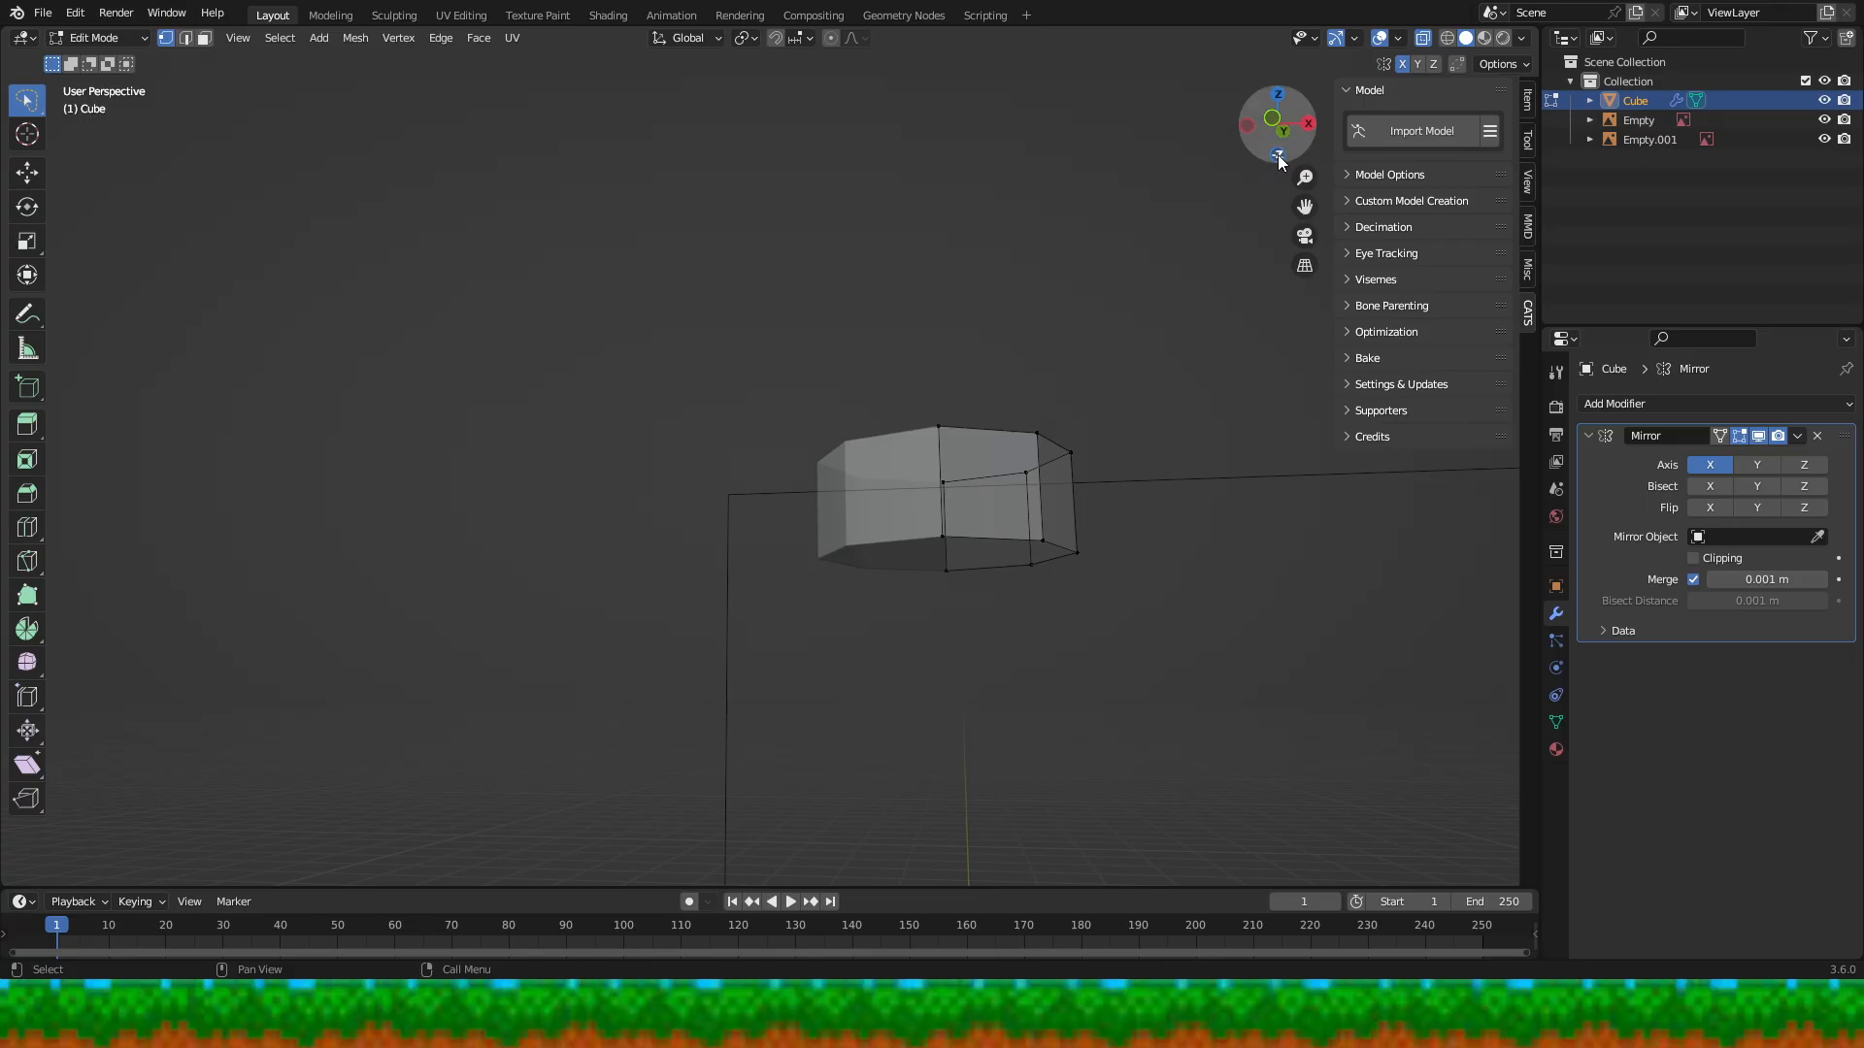
left_click_drag(1274, 155, 1290, 220)
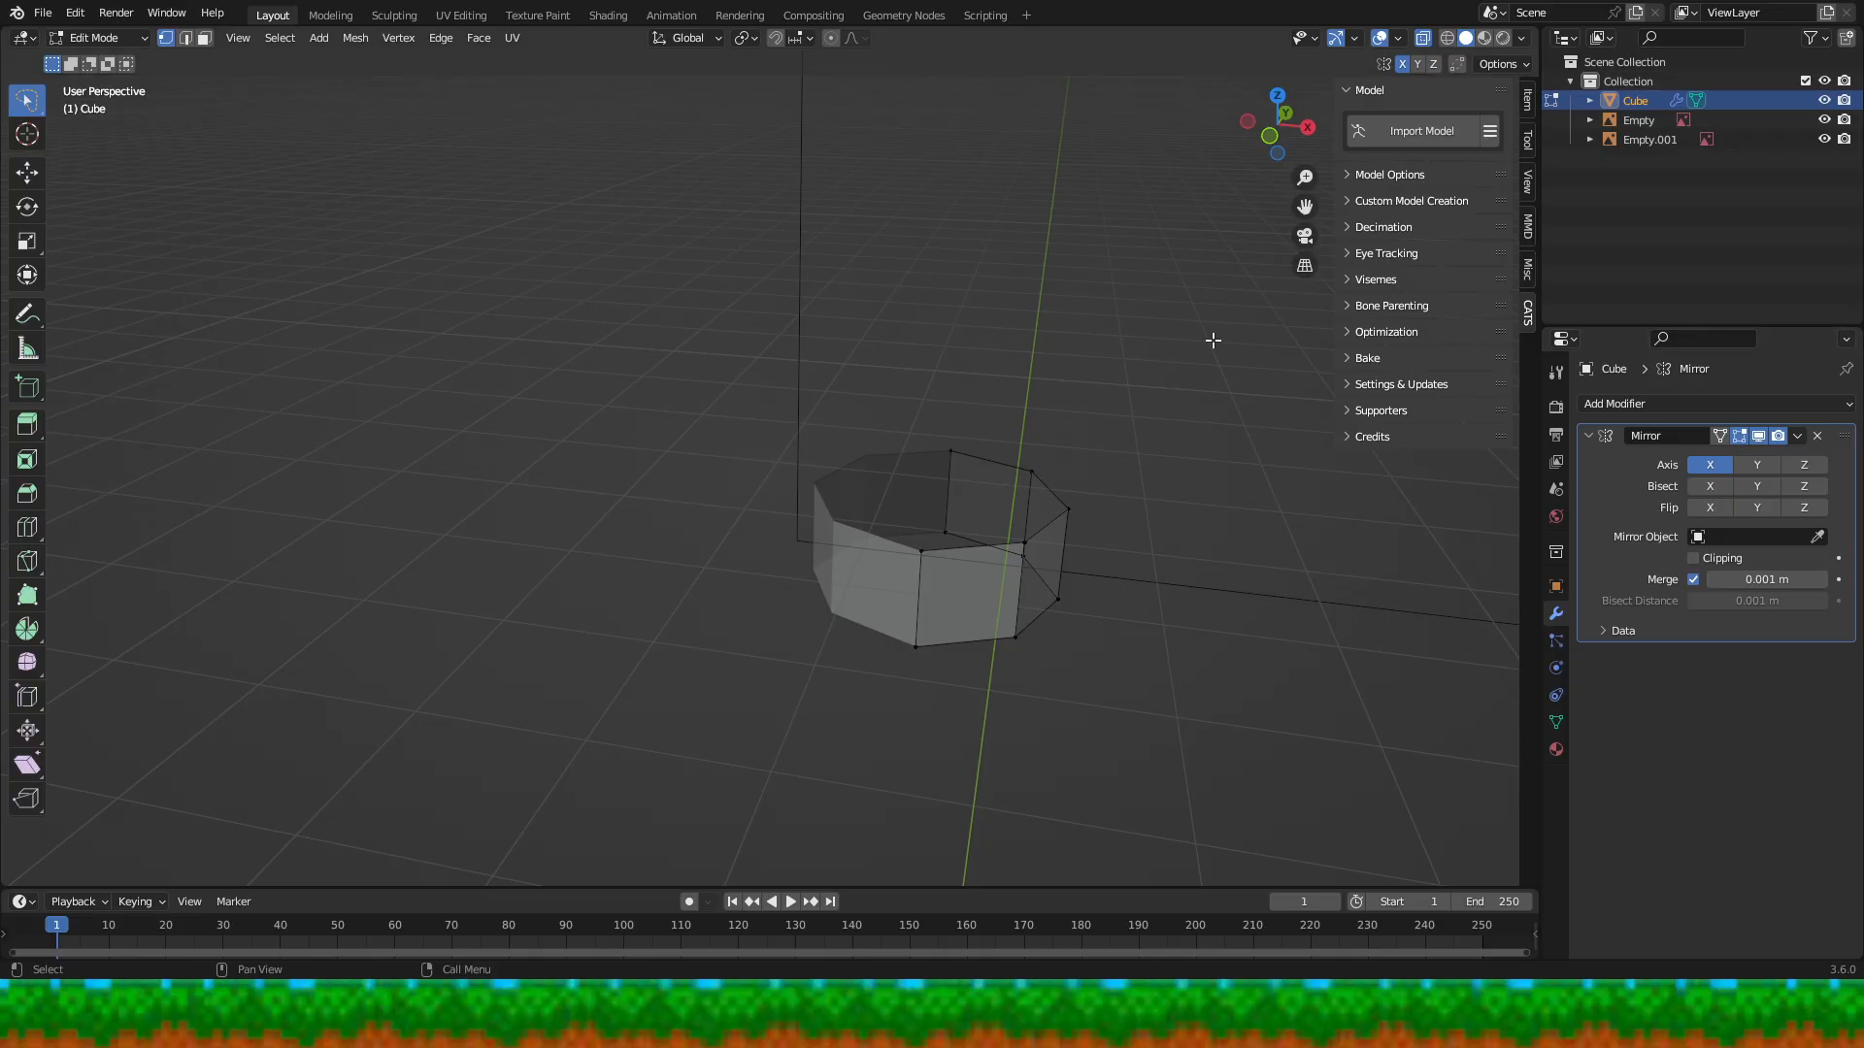
- Select the lower edge loop of the ring's half in front view
key("KP_1")
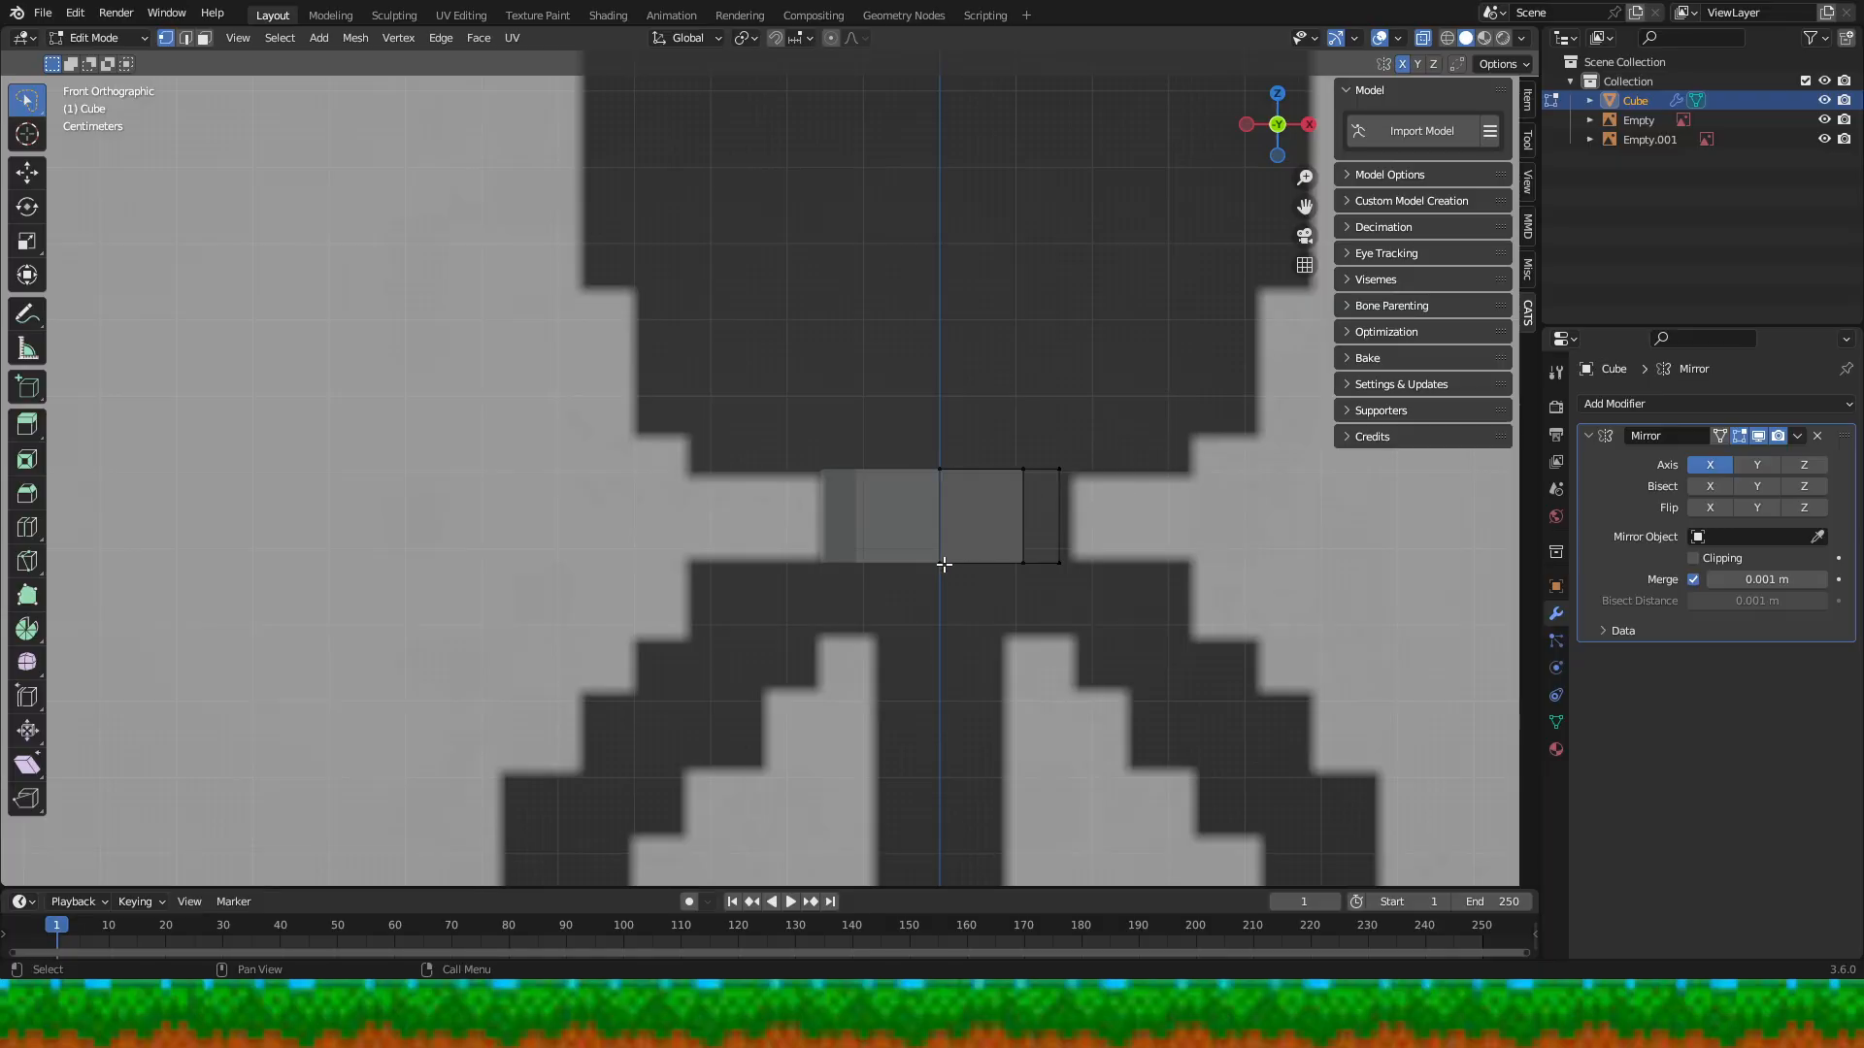
right_click_drag(929, 598, 1097, 531, "ctrl")
right_click_drag(894, 544, 1146, 631, "ctrl")
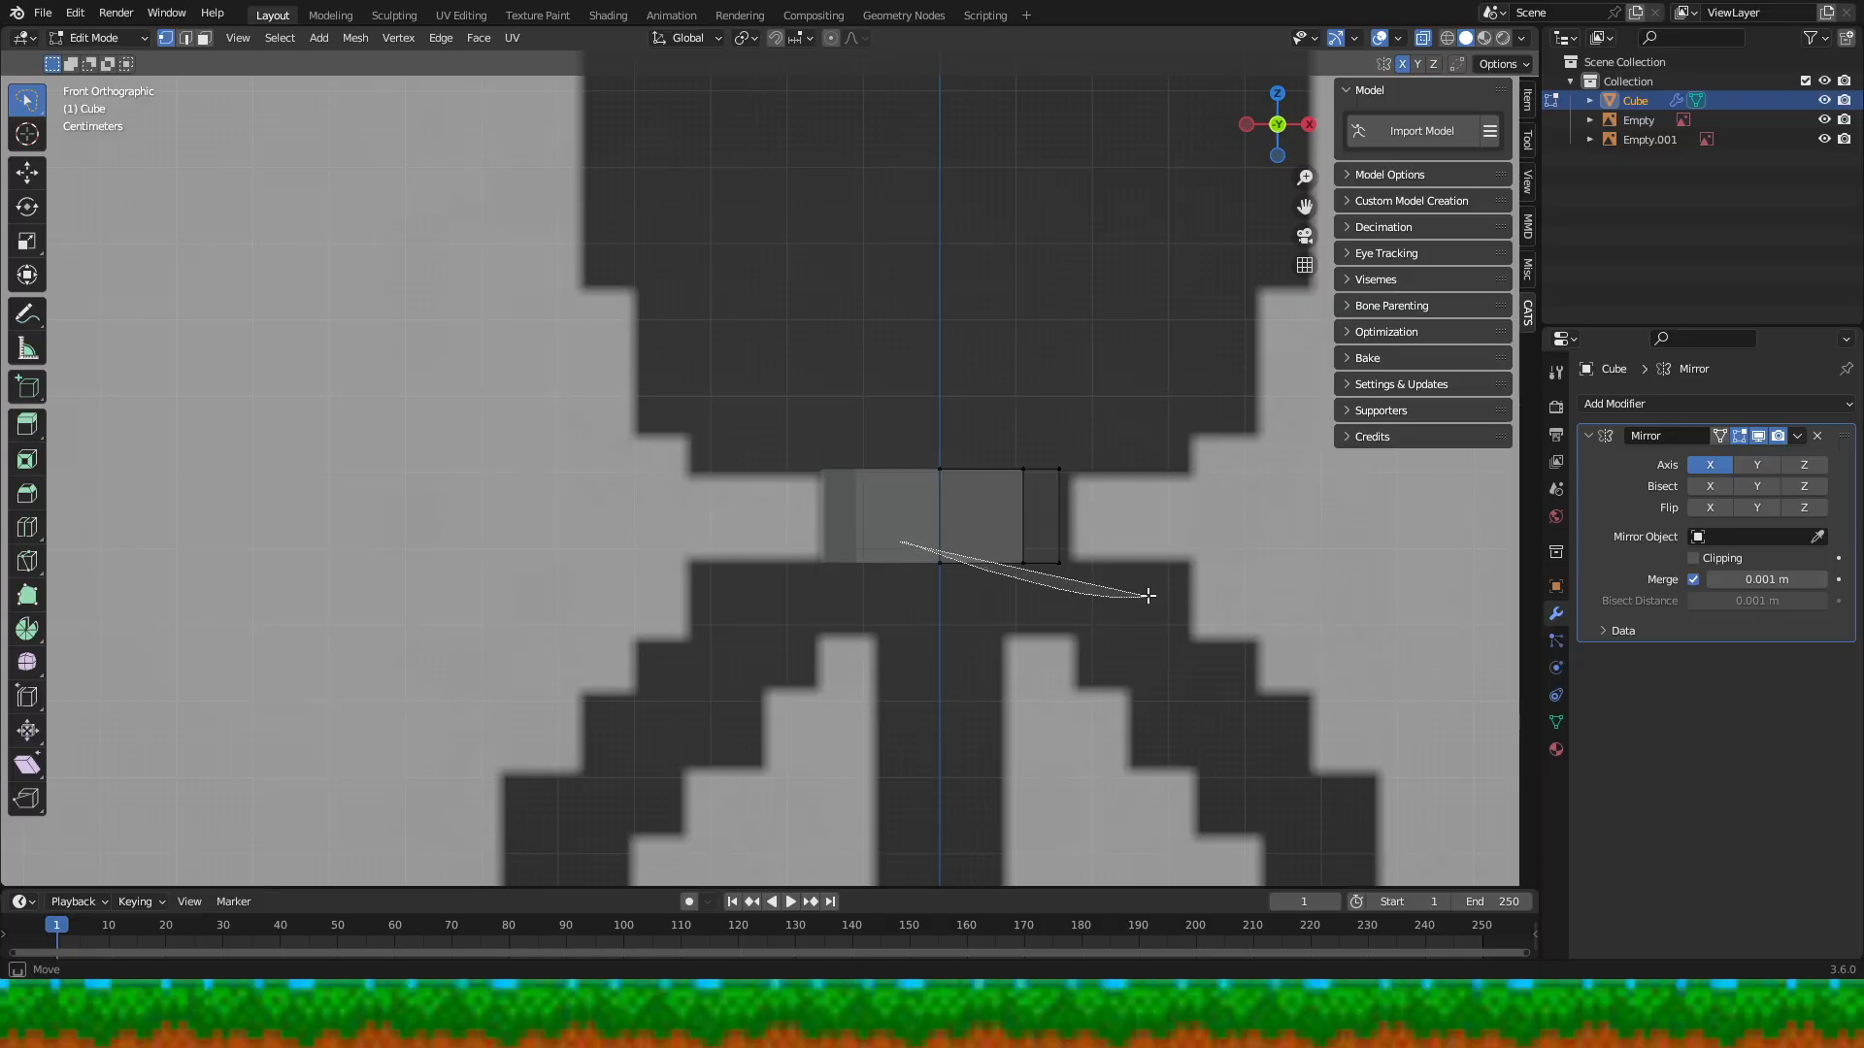
right_click_drag(915, 612, 1119, 571, "ctrl")
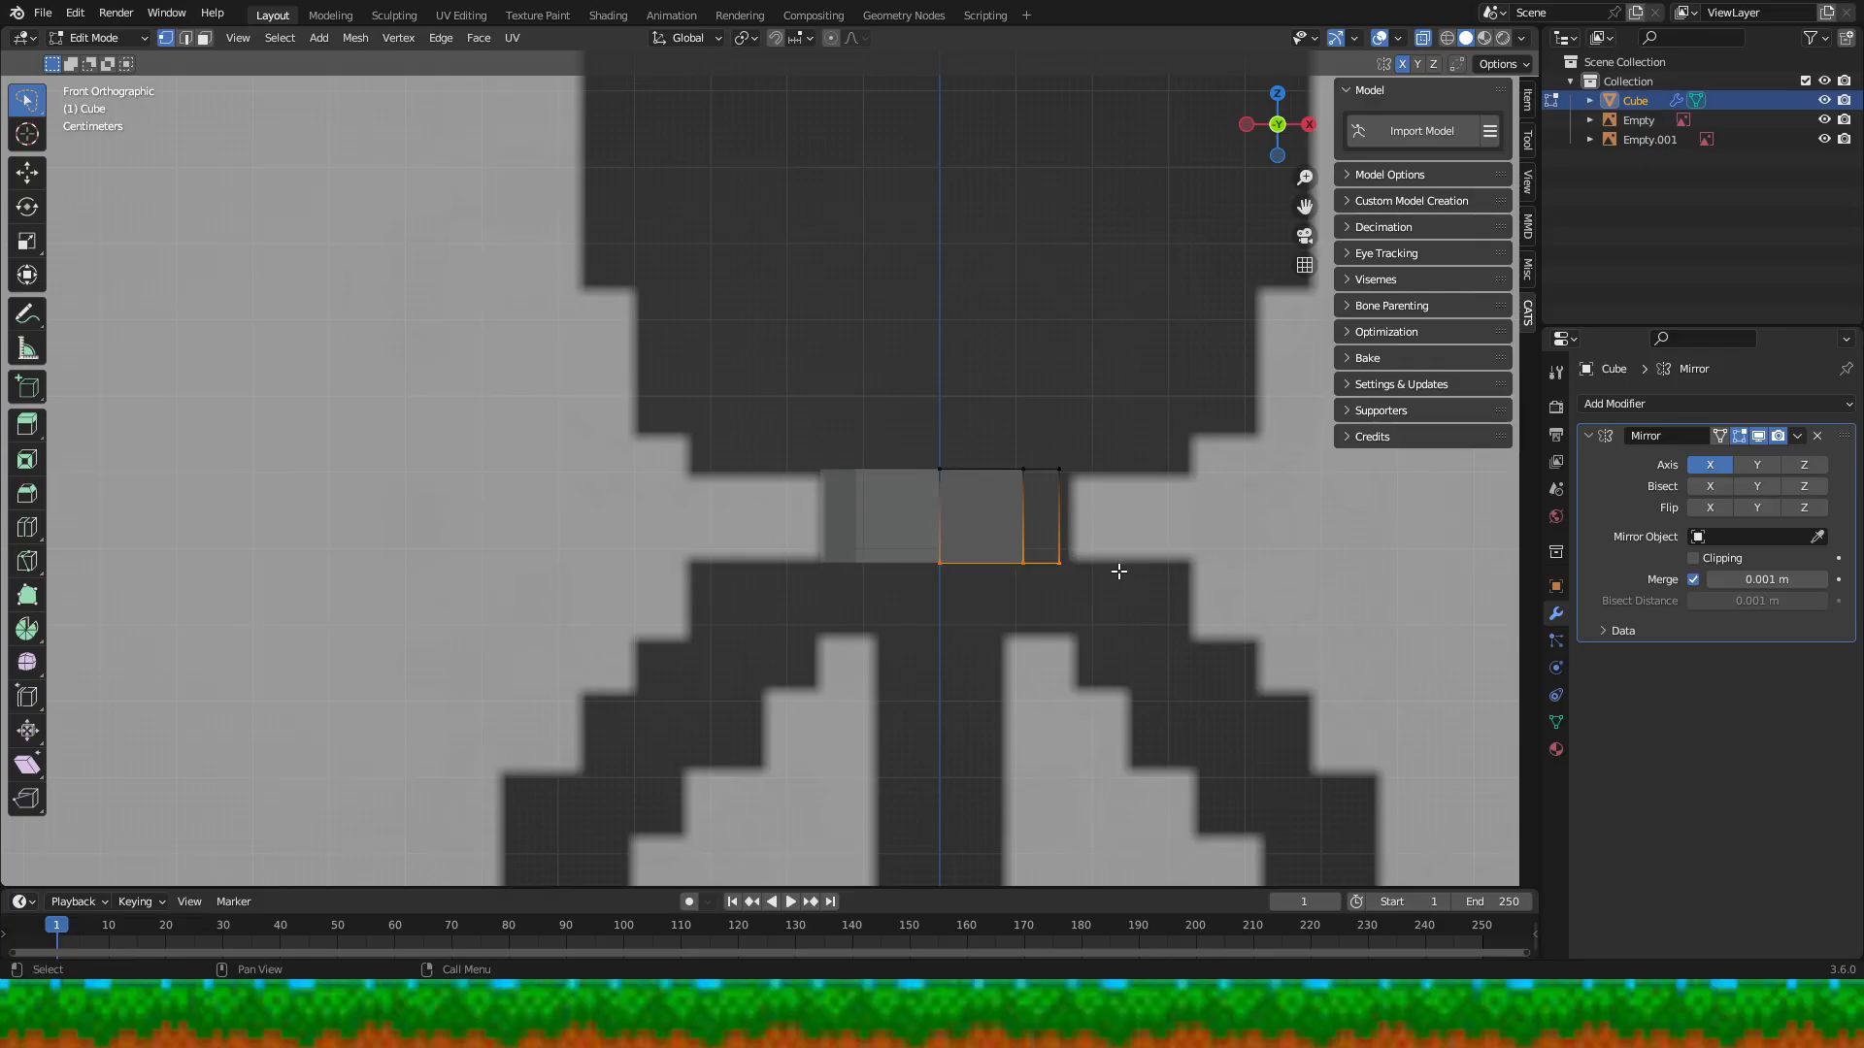
- Try extruding the ring's lower edge loop diagonally downward and outward, and undo the attempts
key("e")
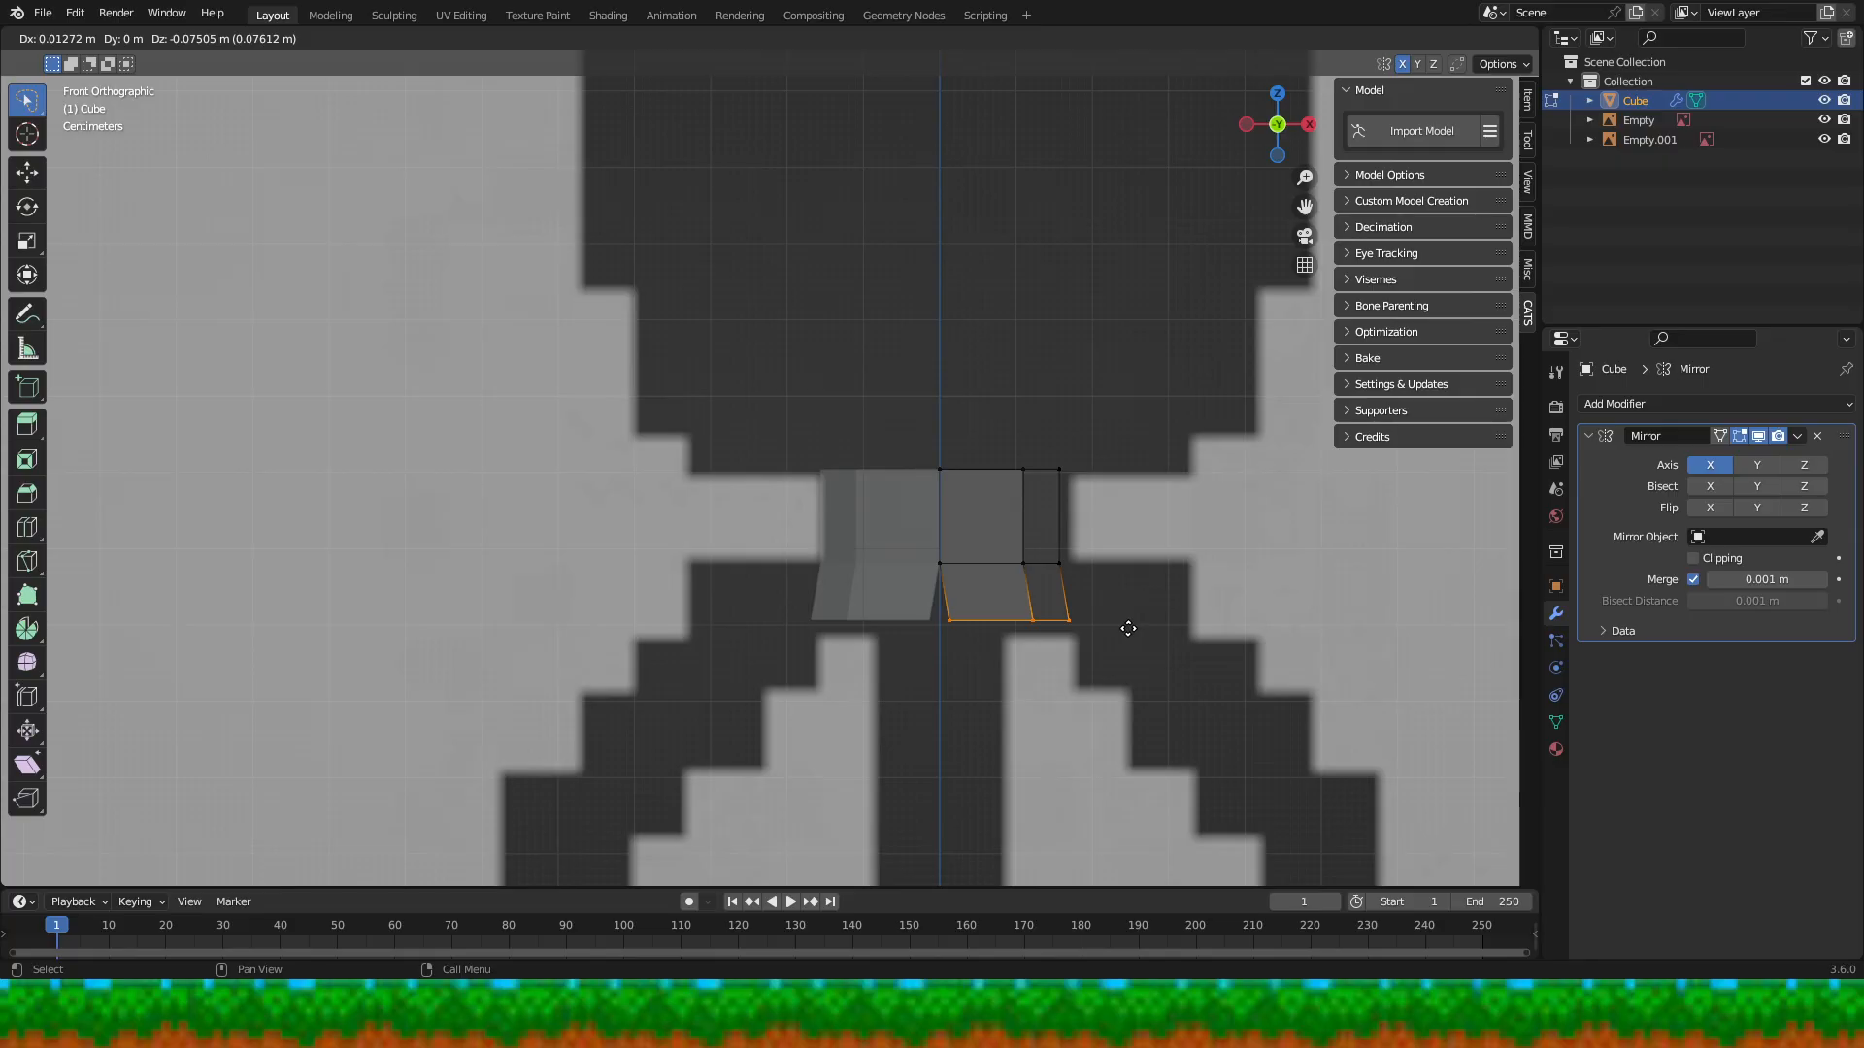
left_click(1249, 631)
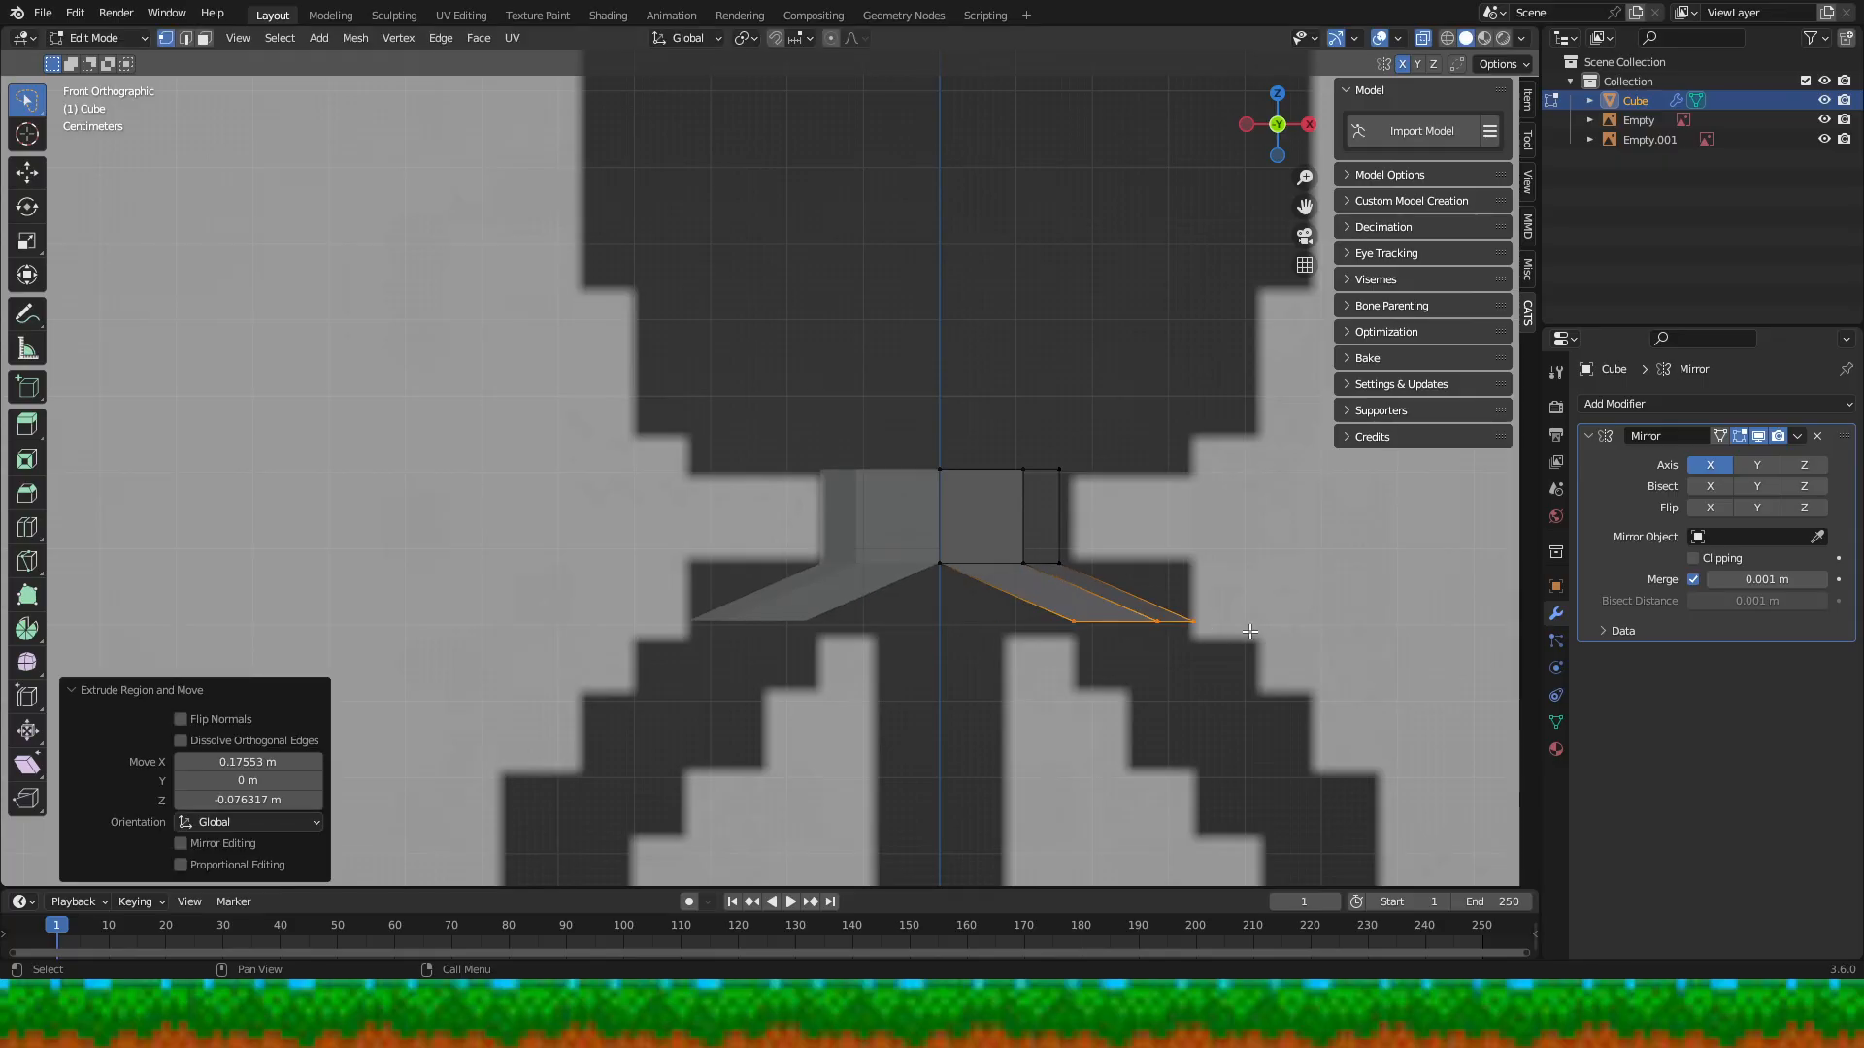
key("ctrl+z")
key("e")
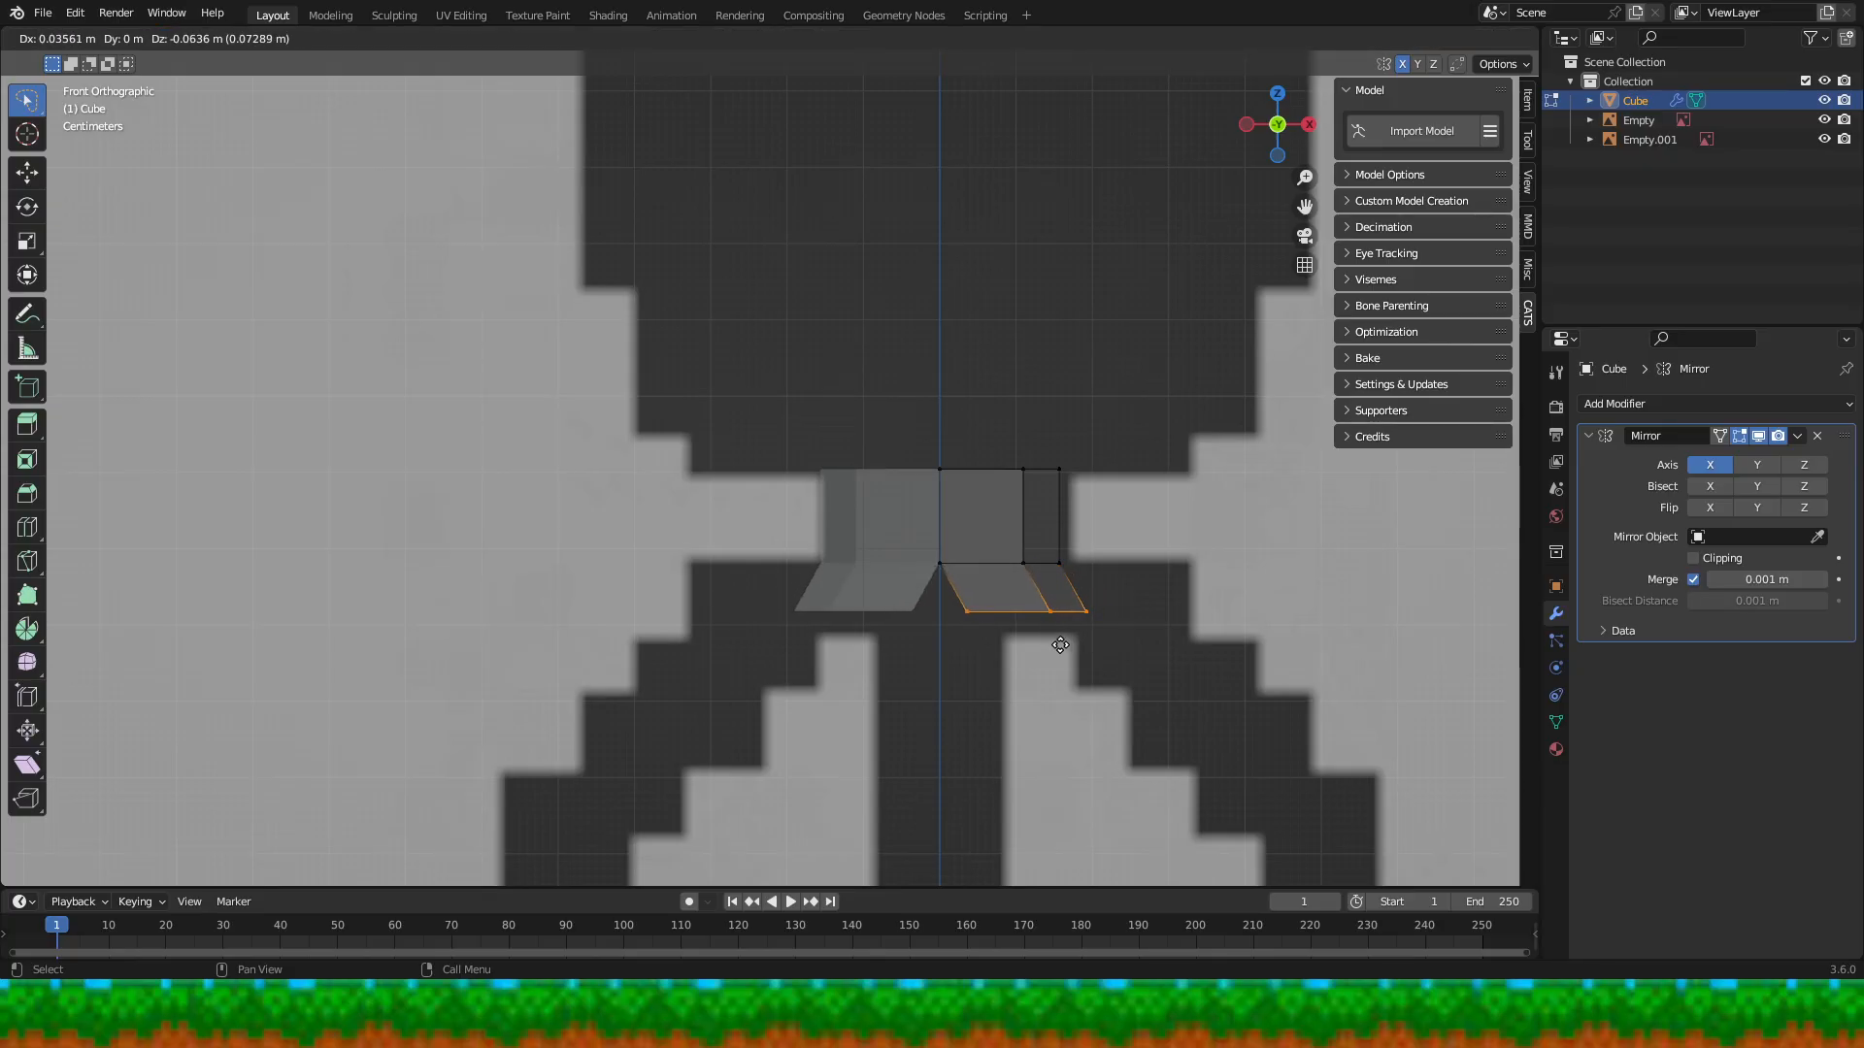
left_click(1053, 646)
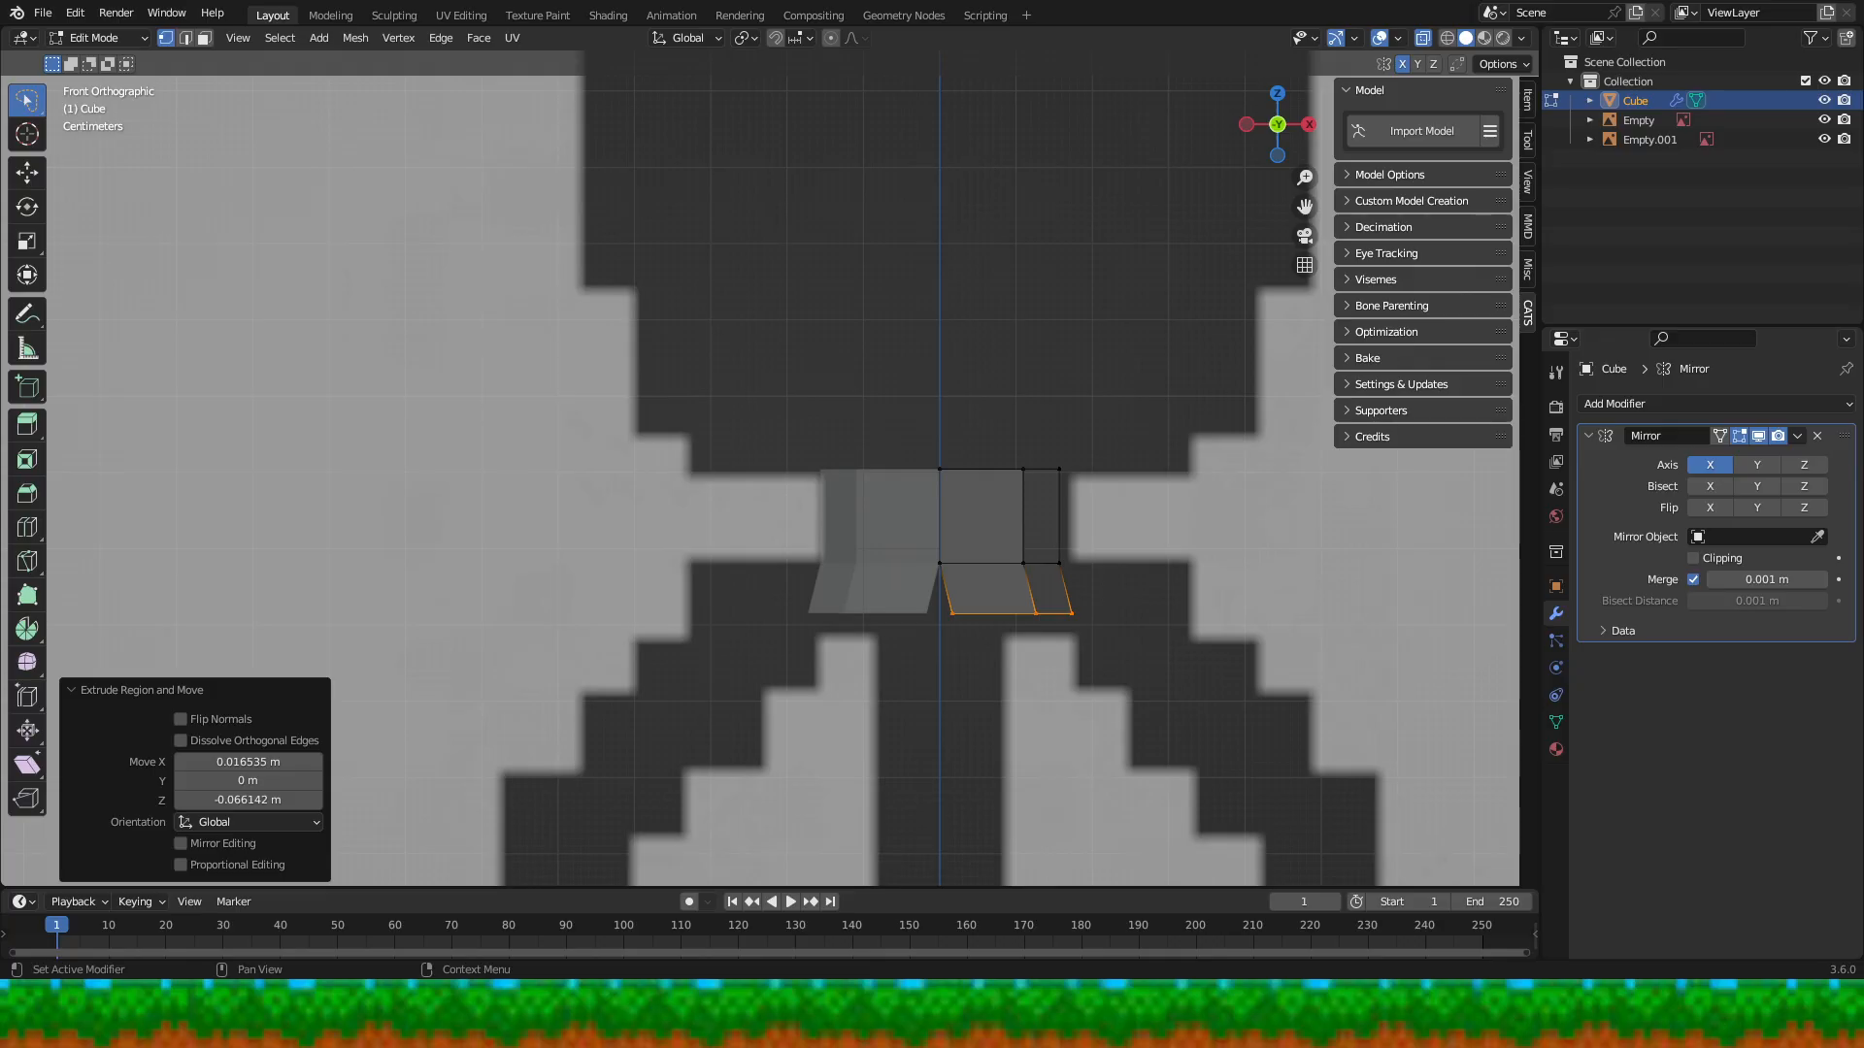
left_click(973, 551)
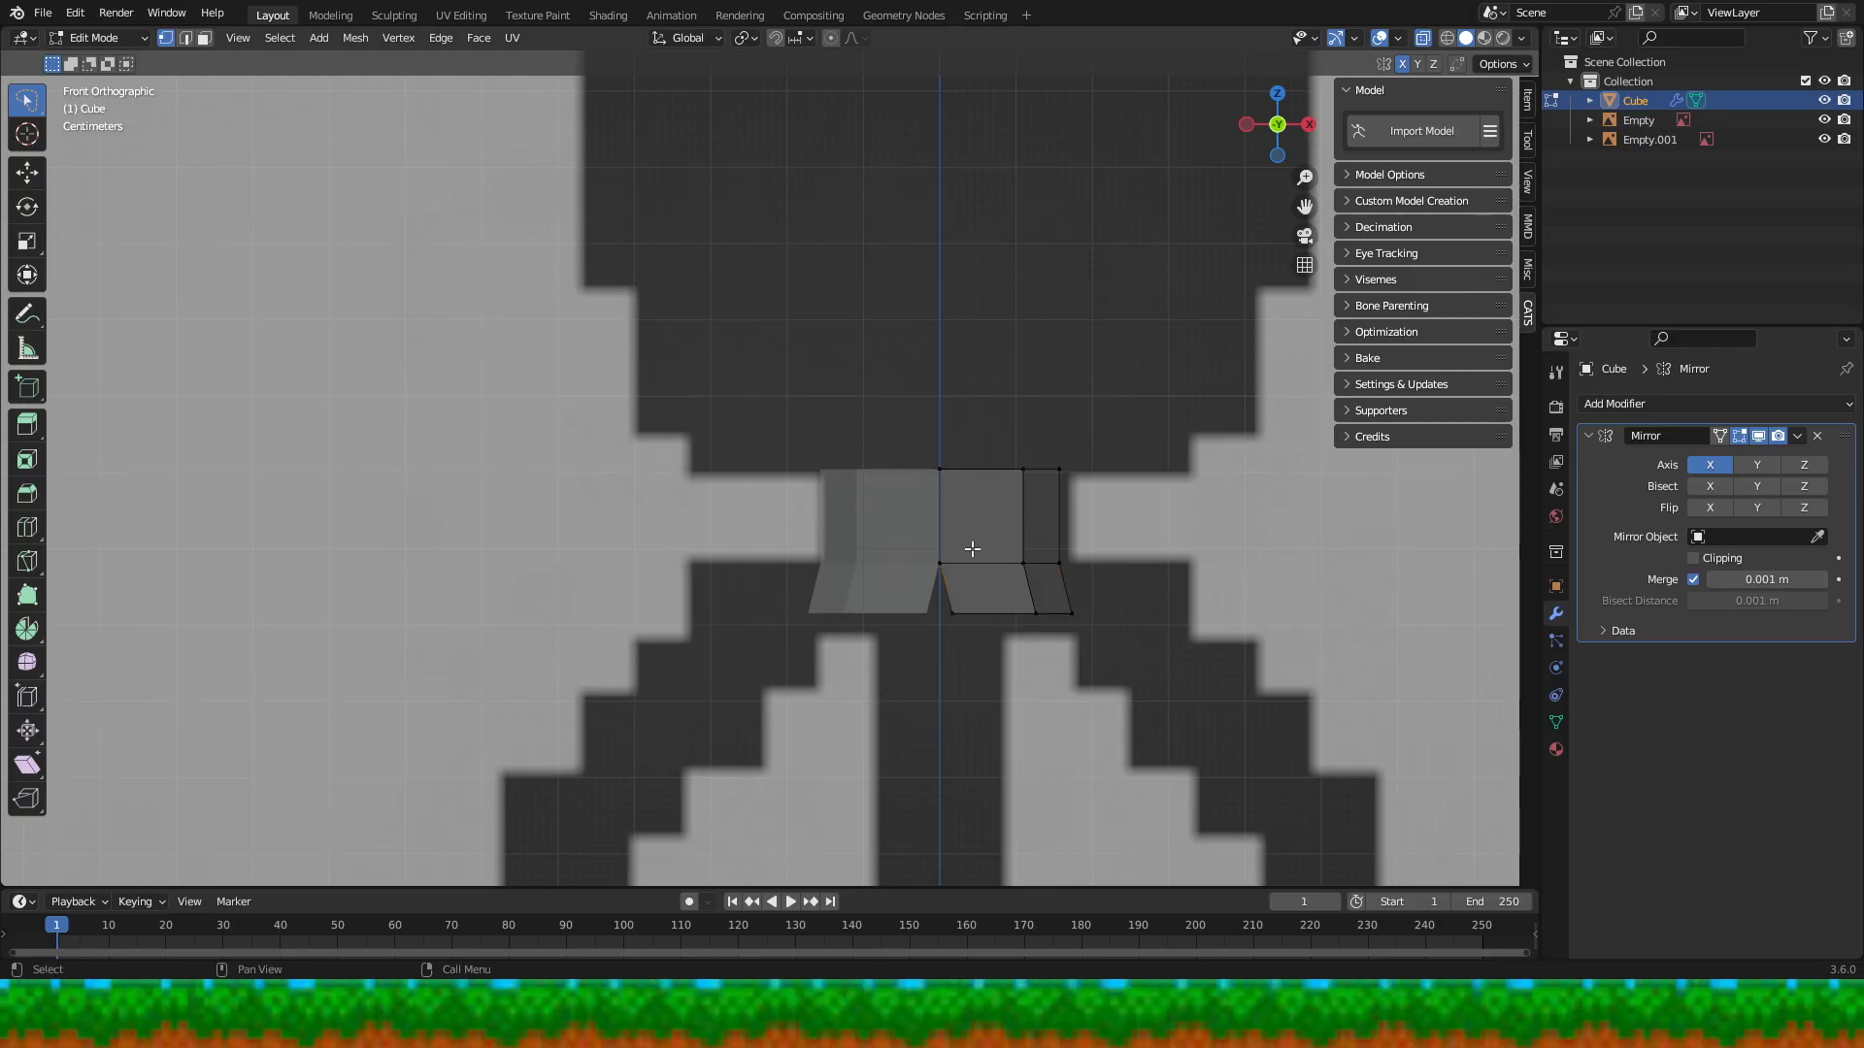
left_click(1014, 582)
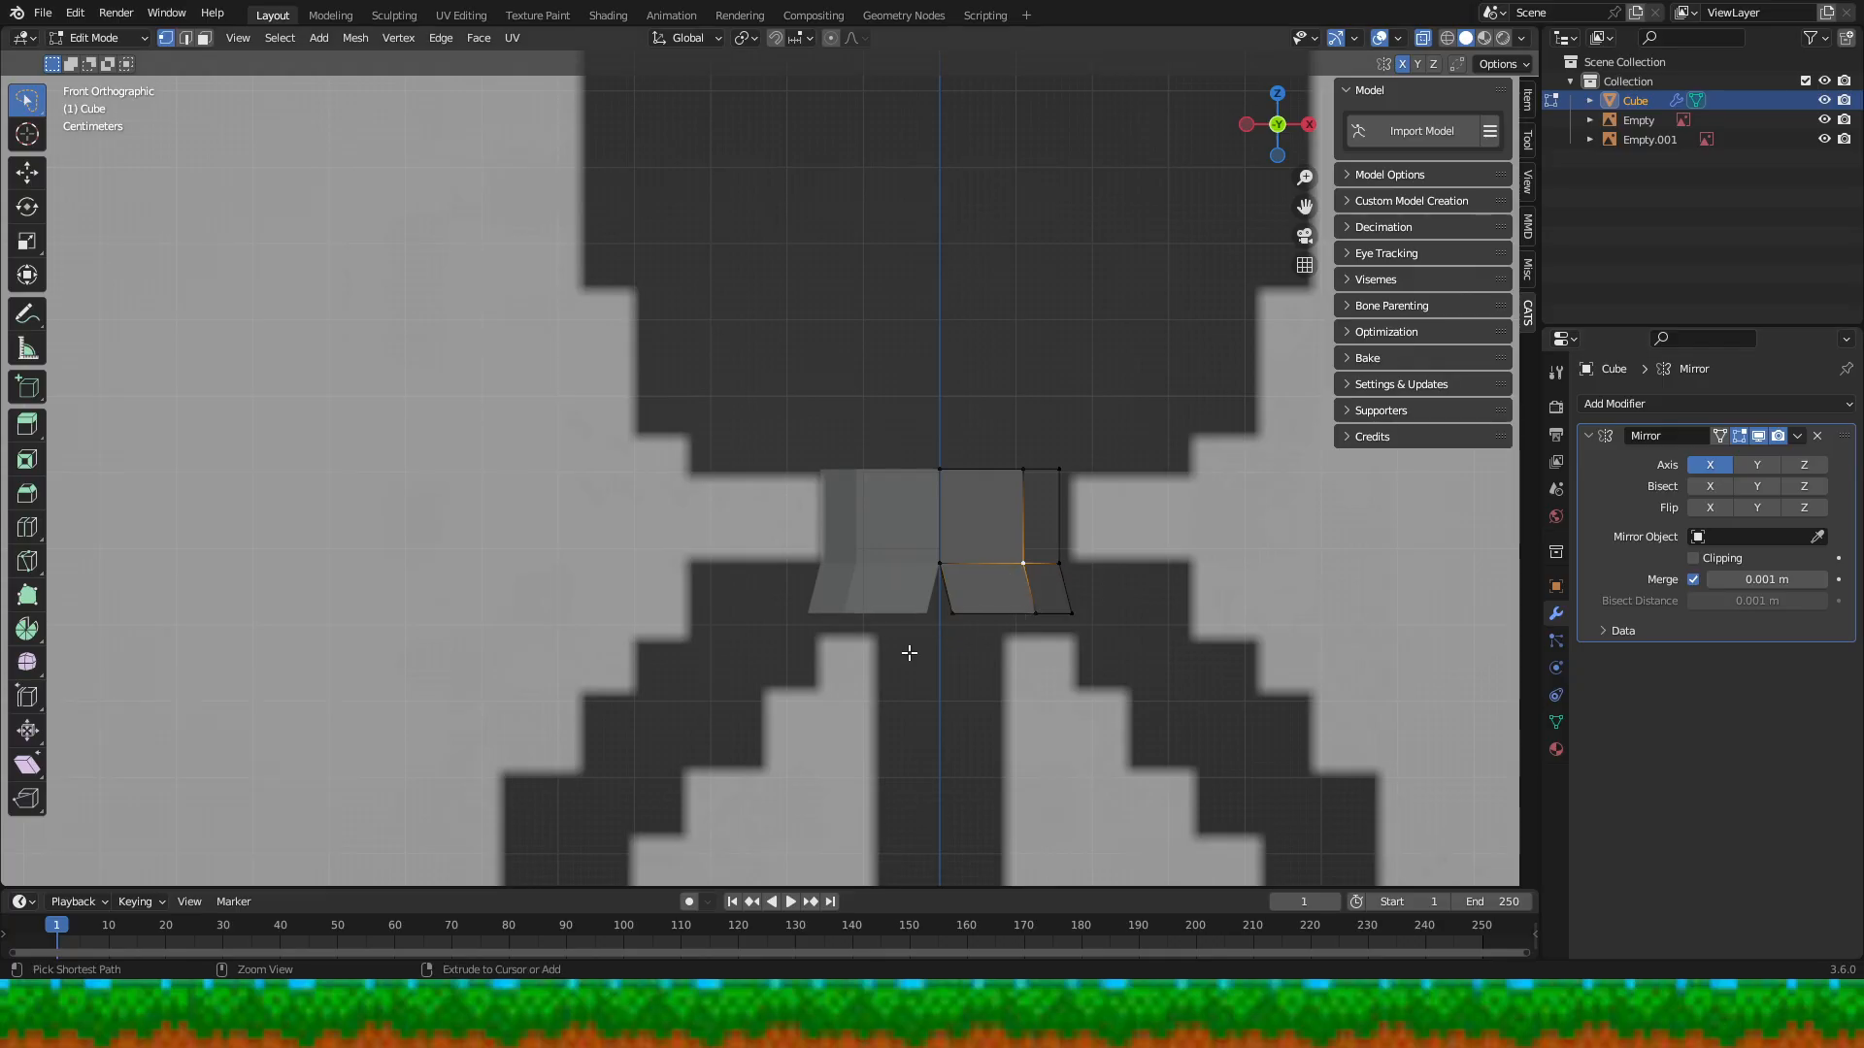
key("ctrl+z")
key("ctrl+z")
key("ctrl+z")
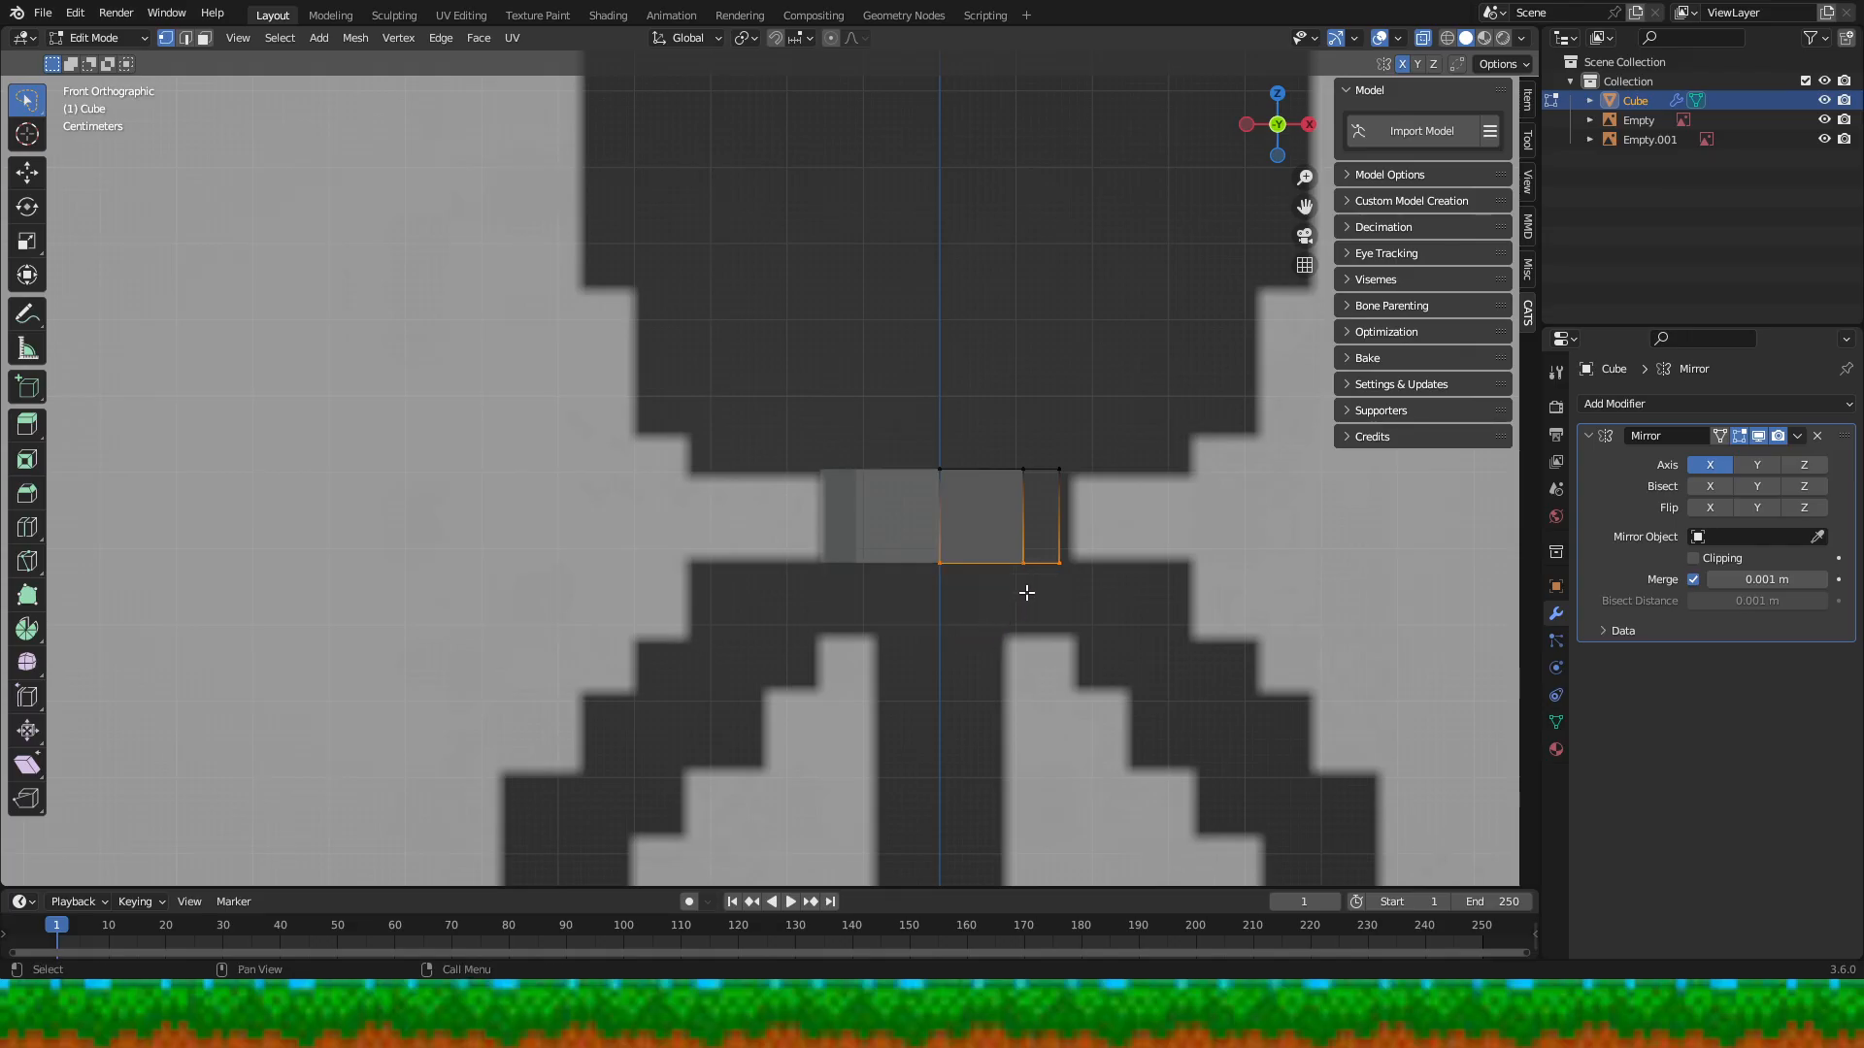
- Extrude the lower edge loop about 0.083 m straight down along Z and enable clipping on the Mirror modifier
key("e")
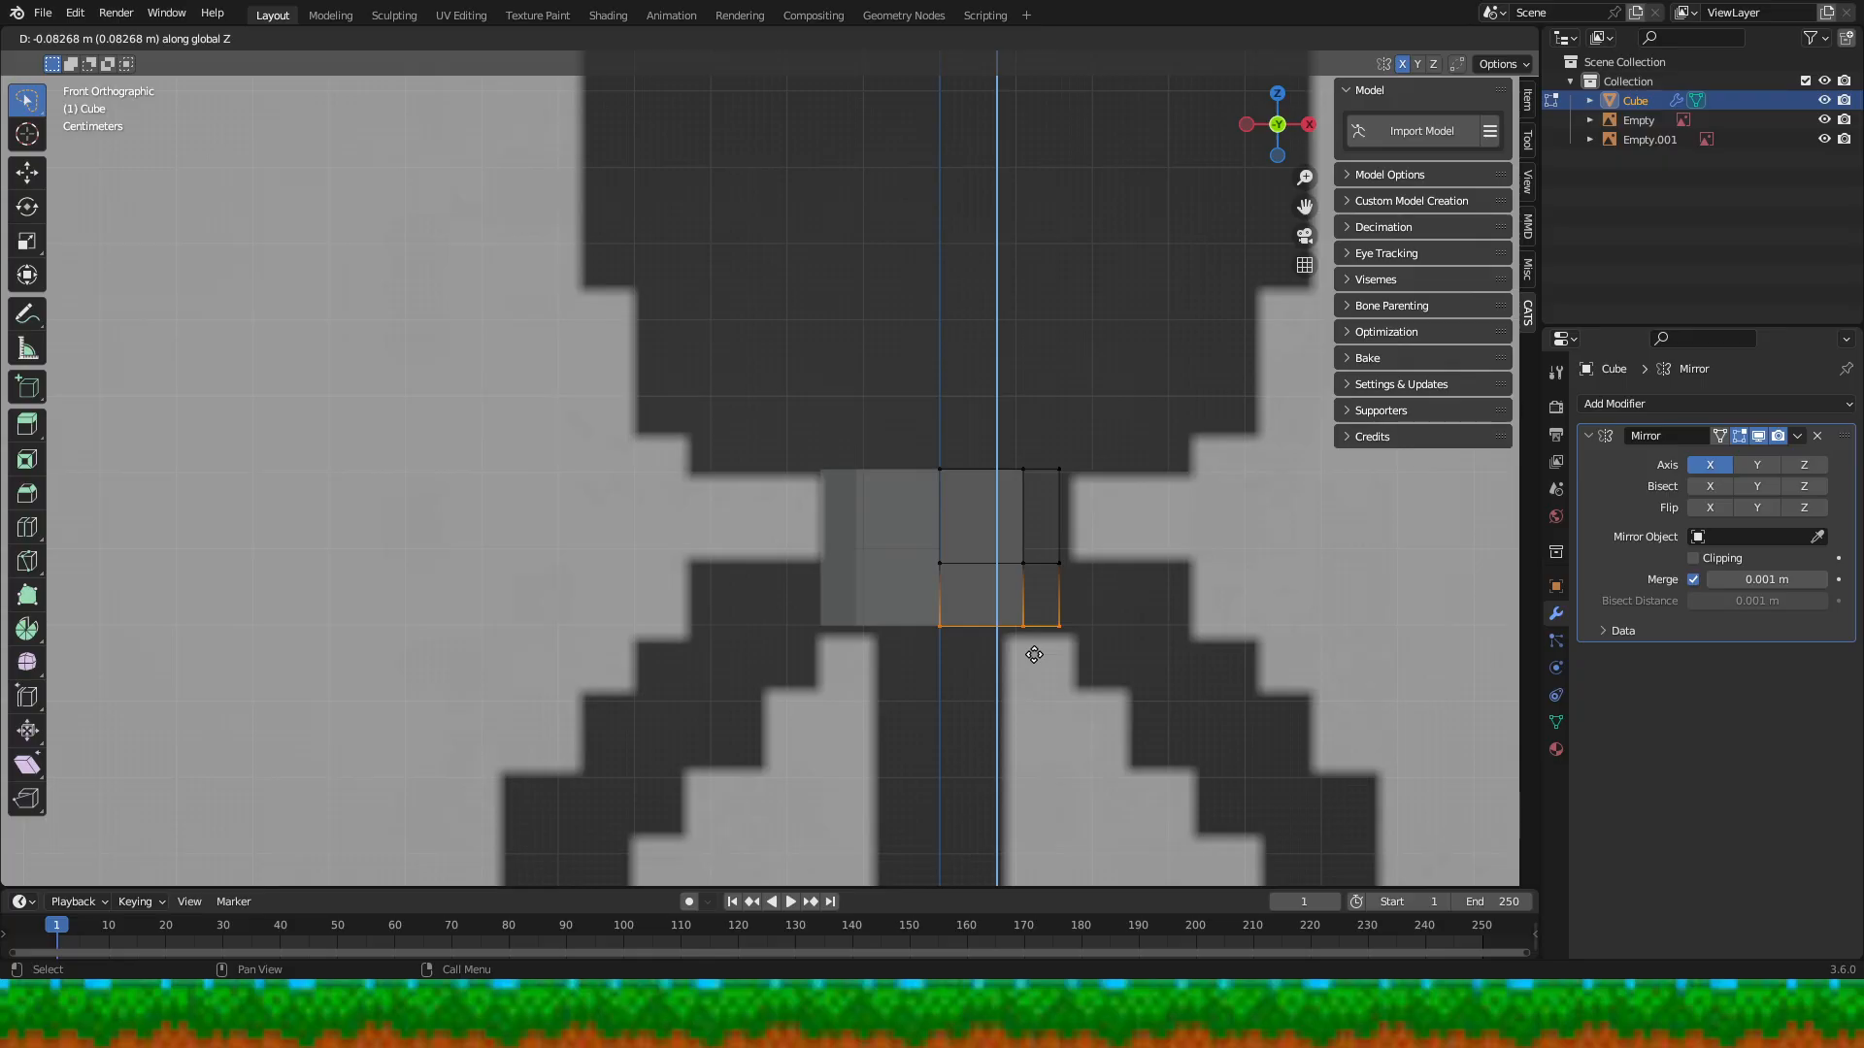
left_click(1034, 655)
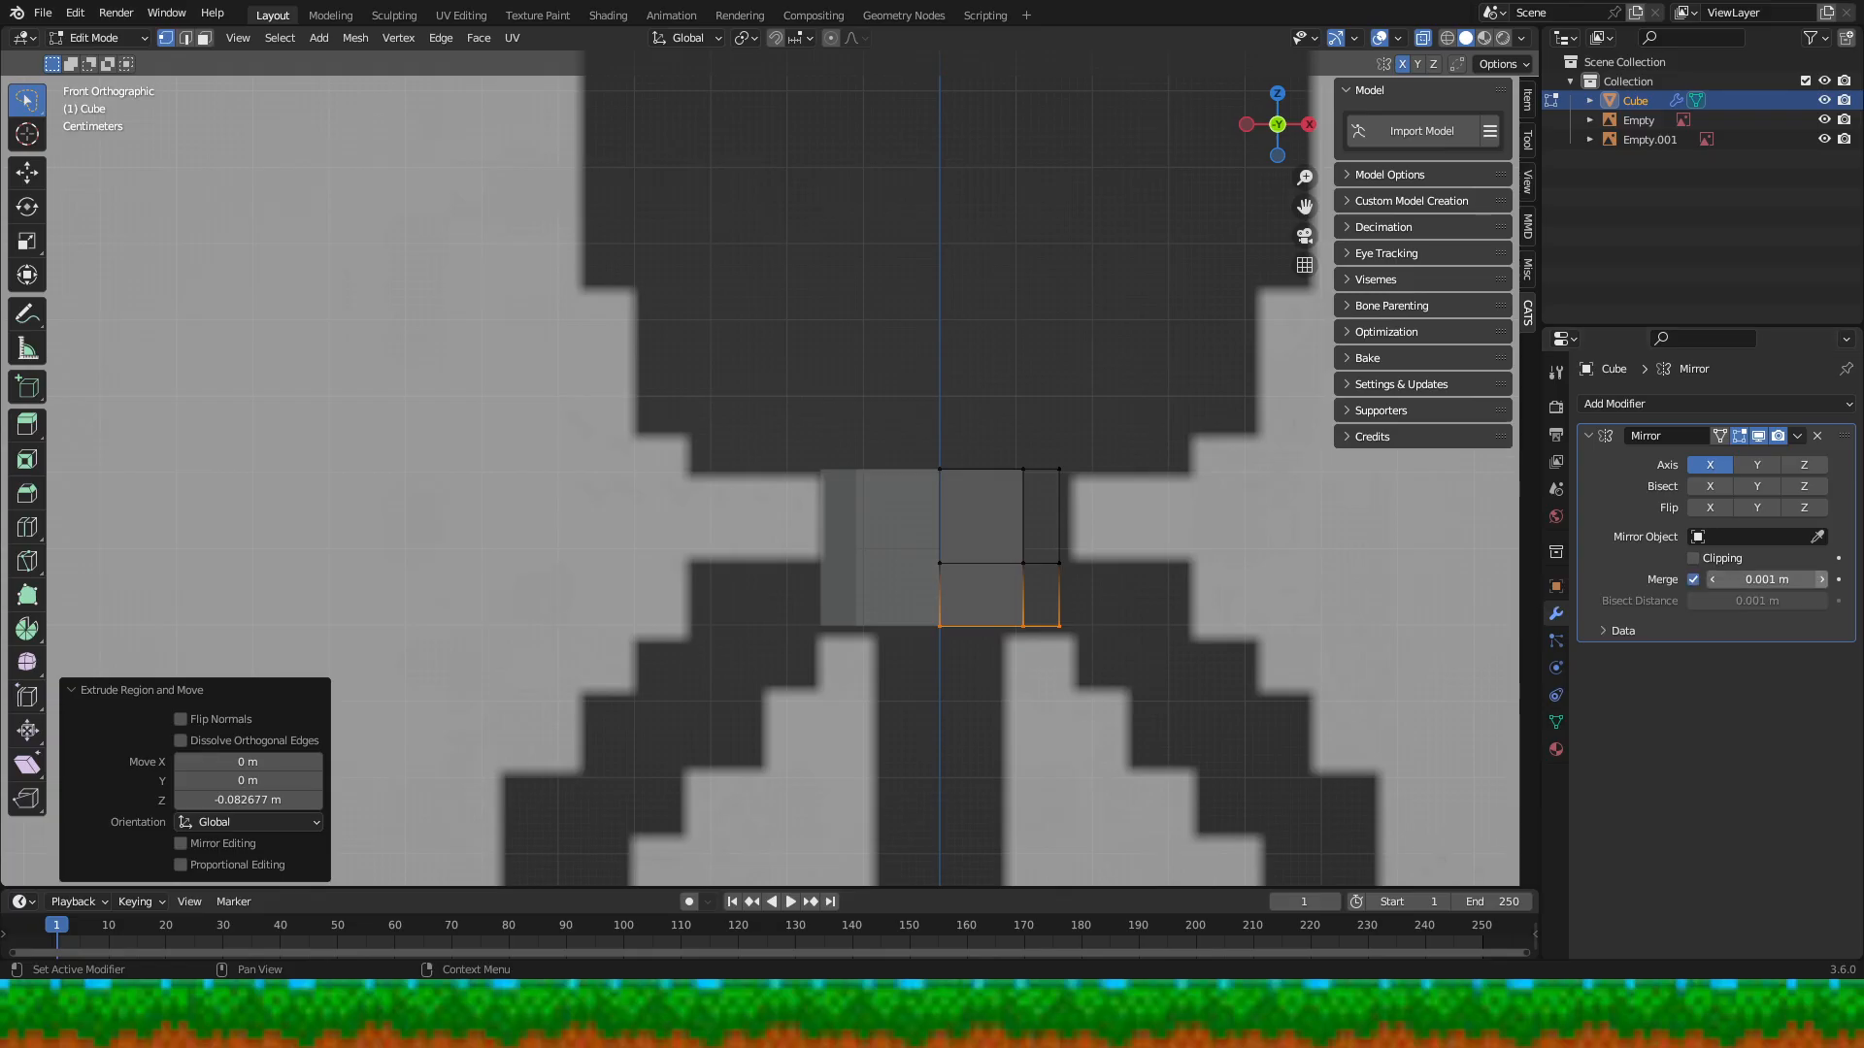
left_click(1693, 558)
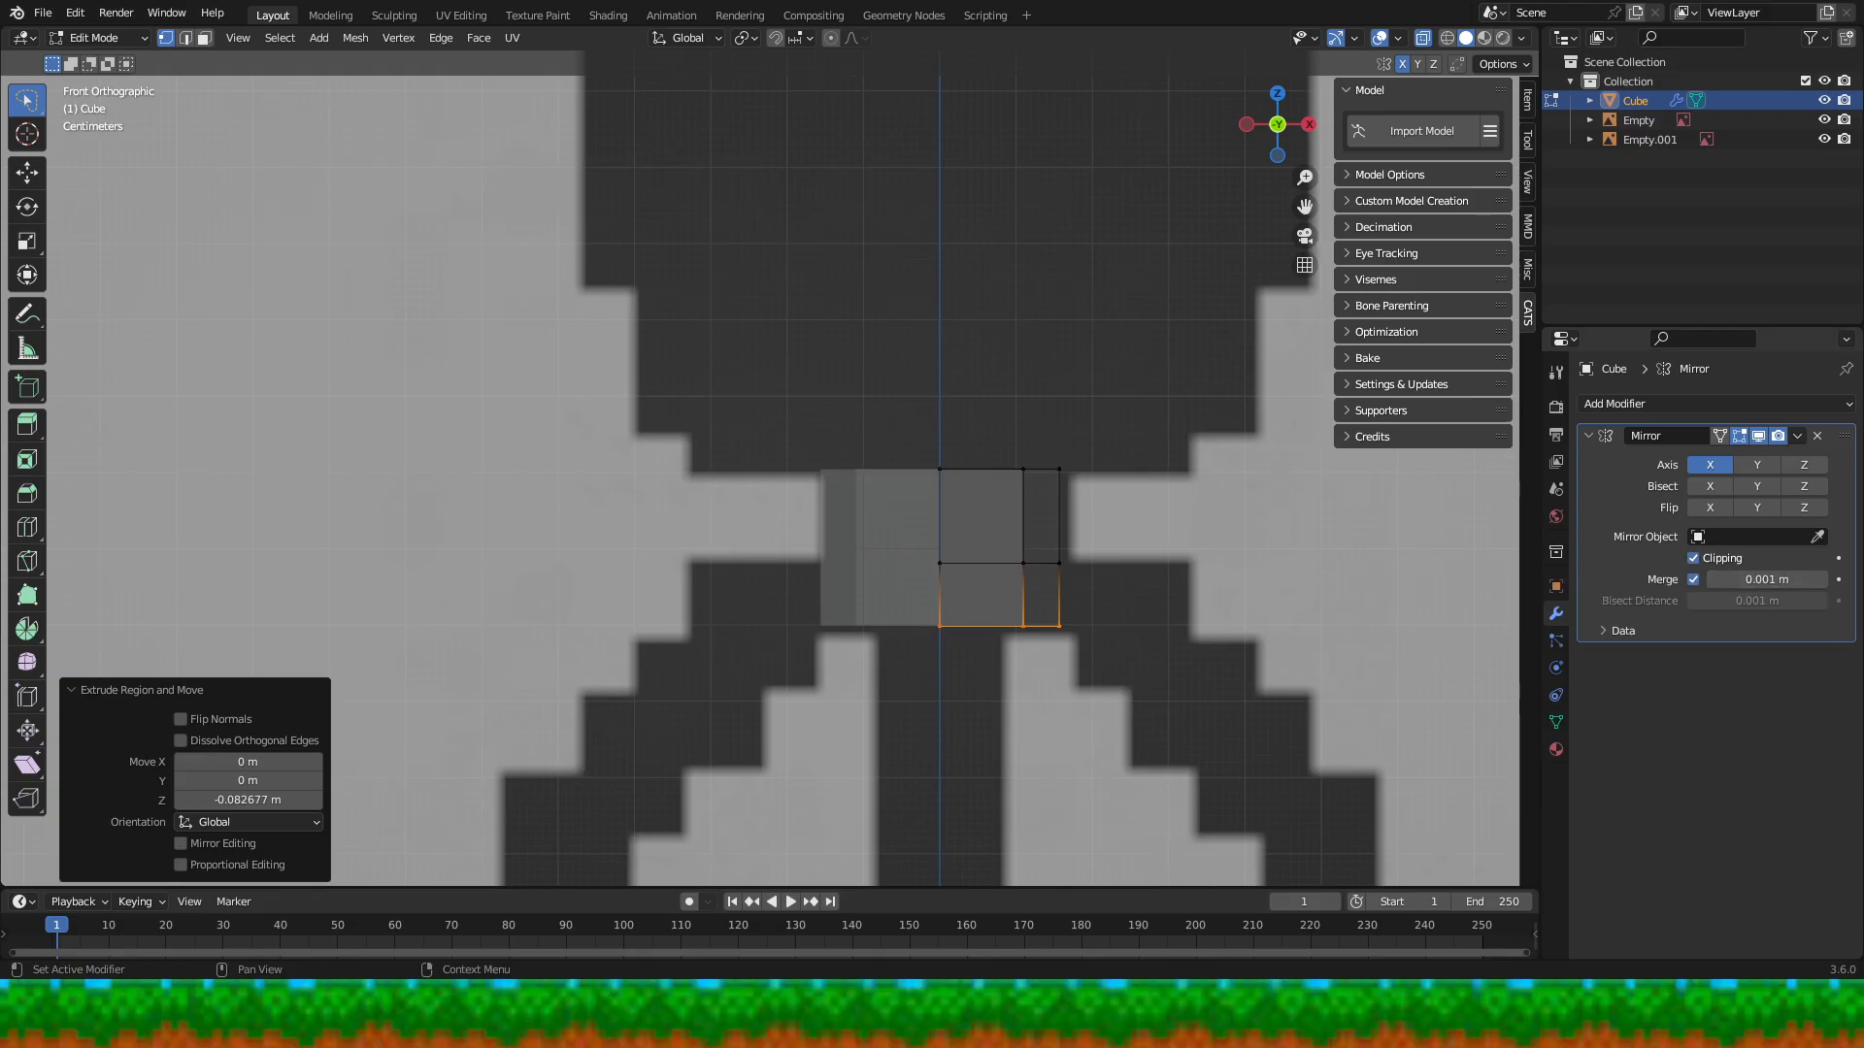
- From below, scale the extruded loop by about 1.95 and move it about 0.244 m outward along X
left_click(1278, 156)
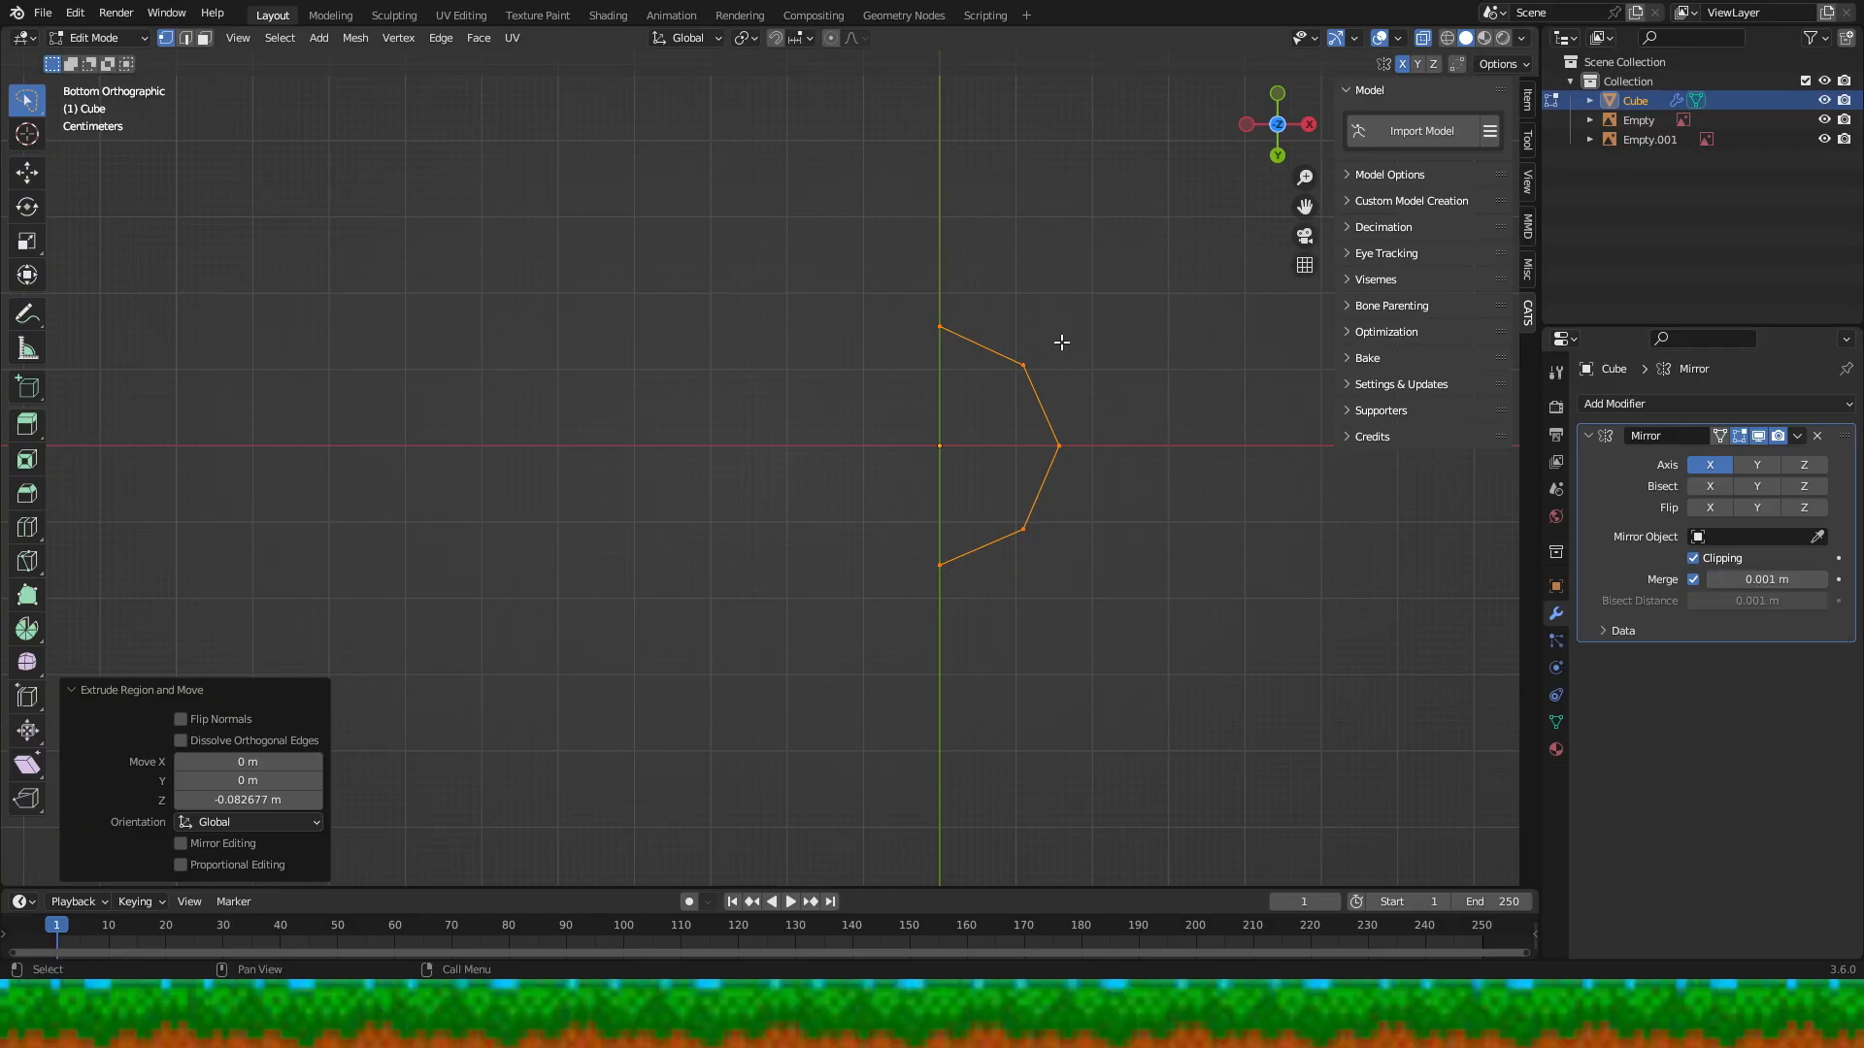
key("s")
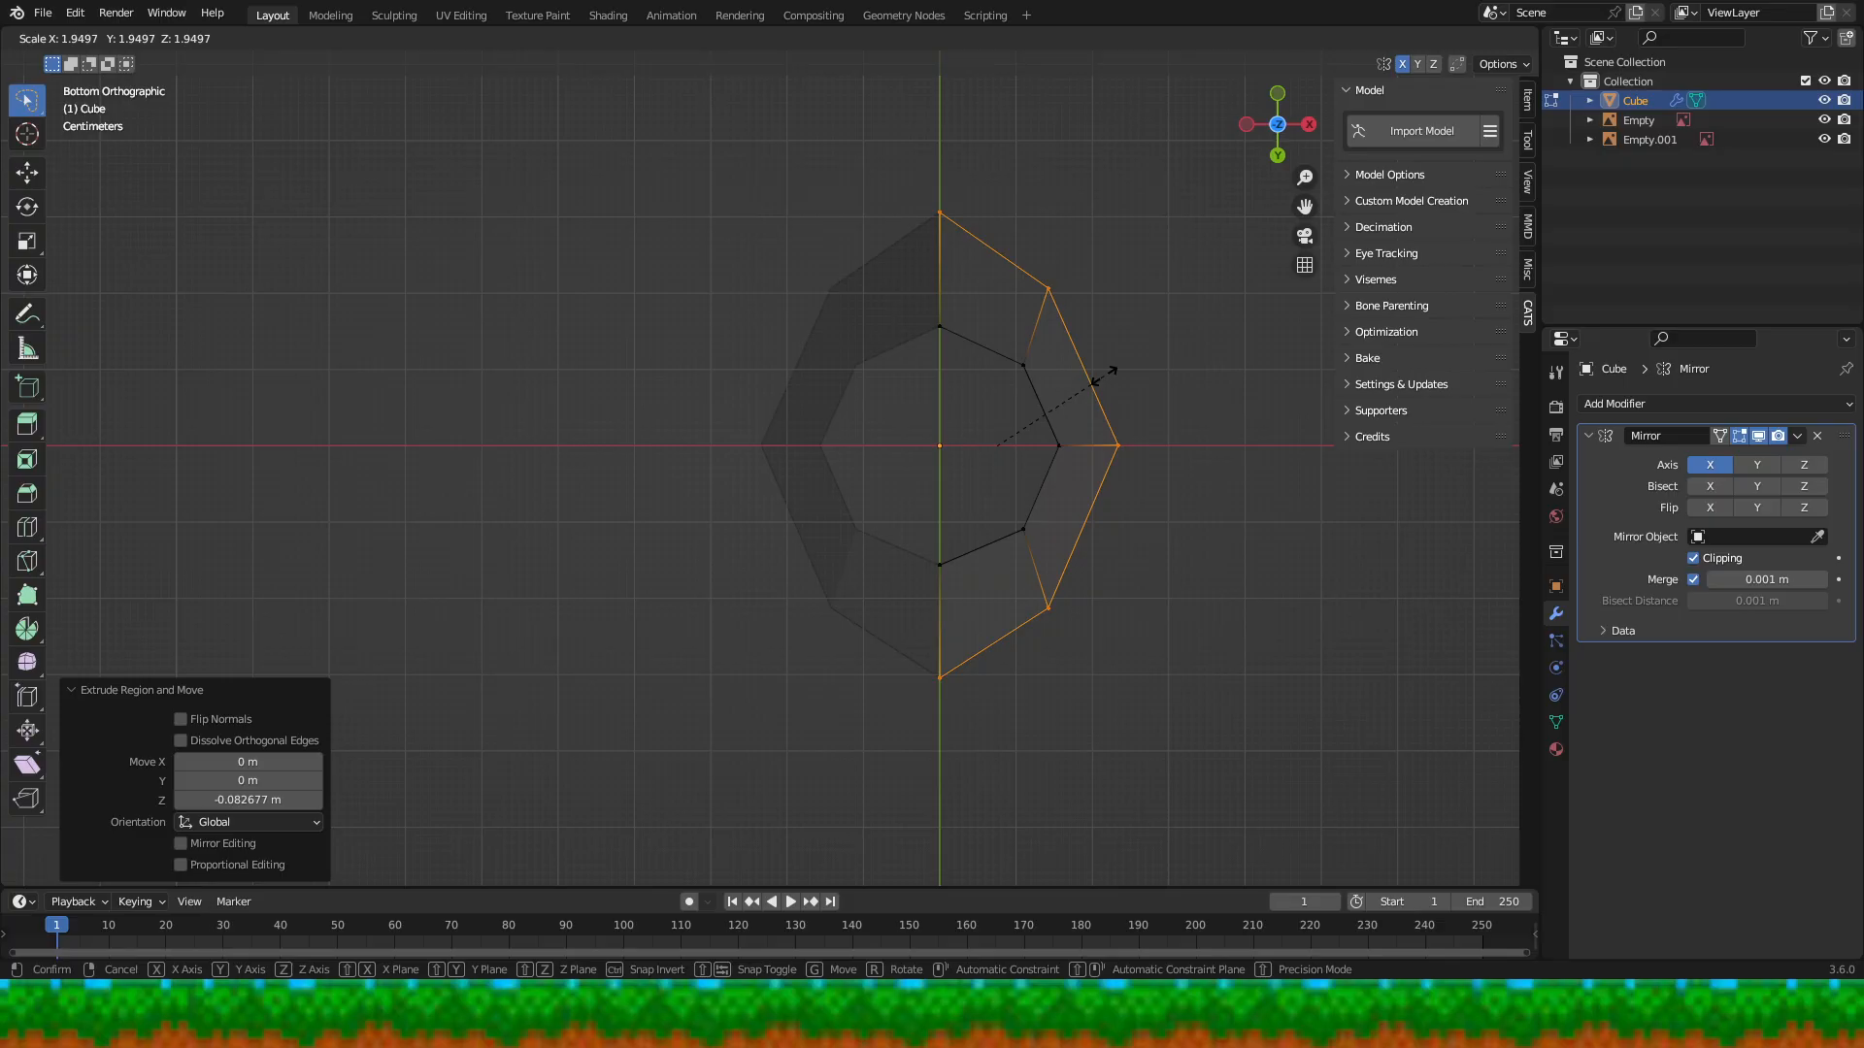
left_click(1107, 370)
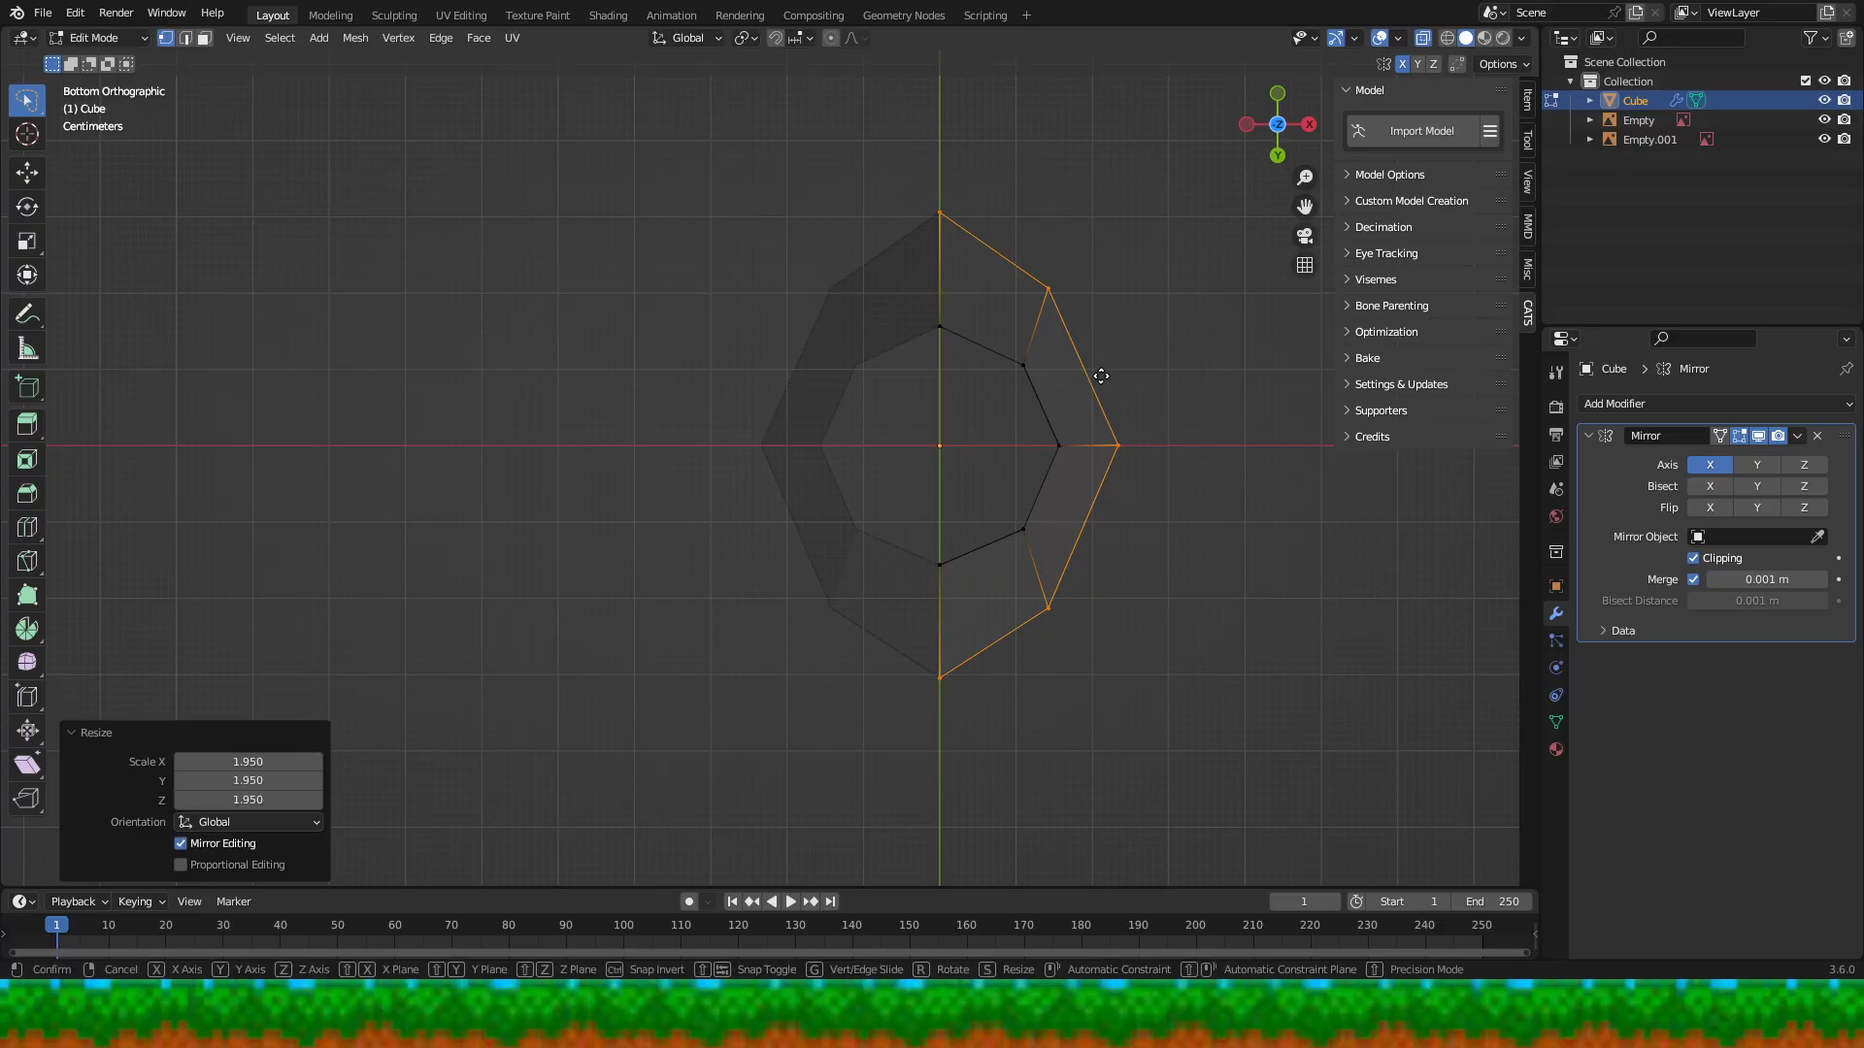
key("g")
key("x")
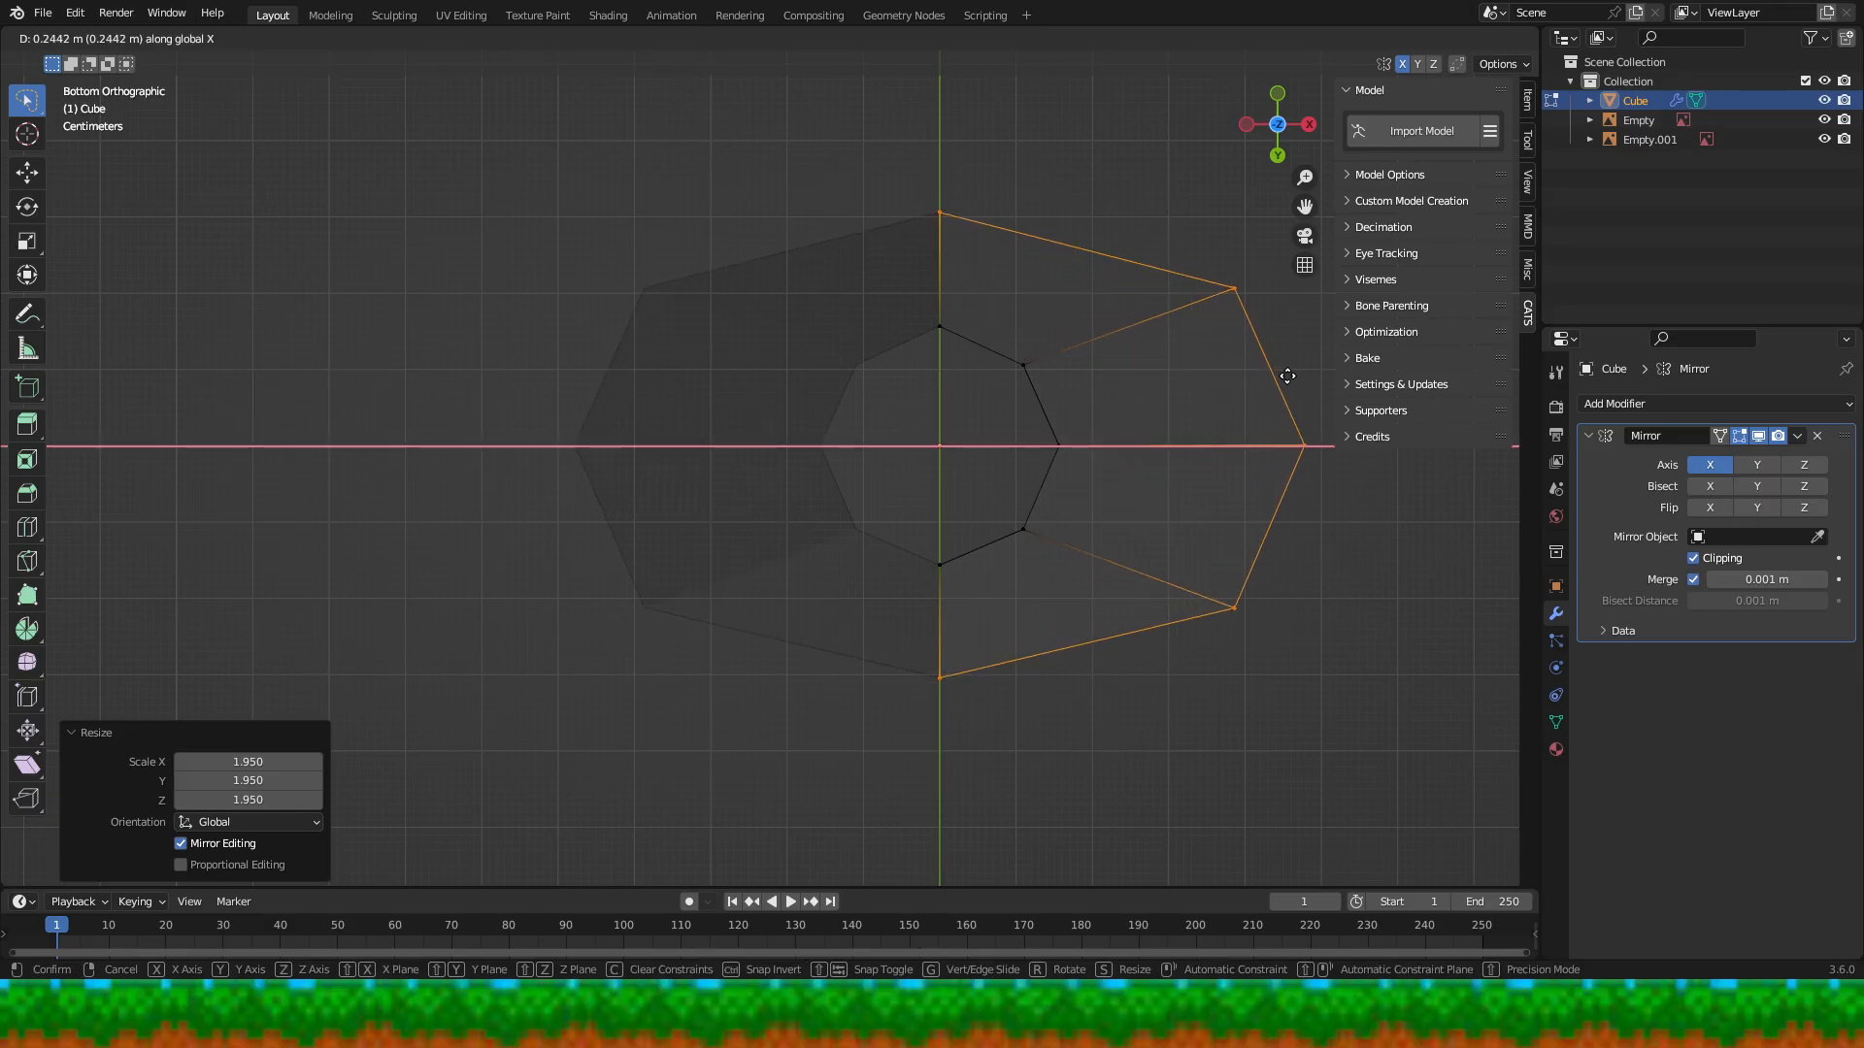
left_click(1287, 375)
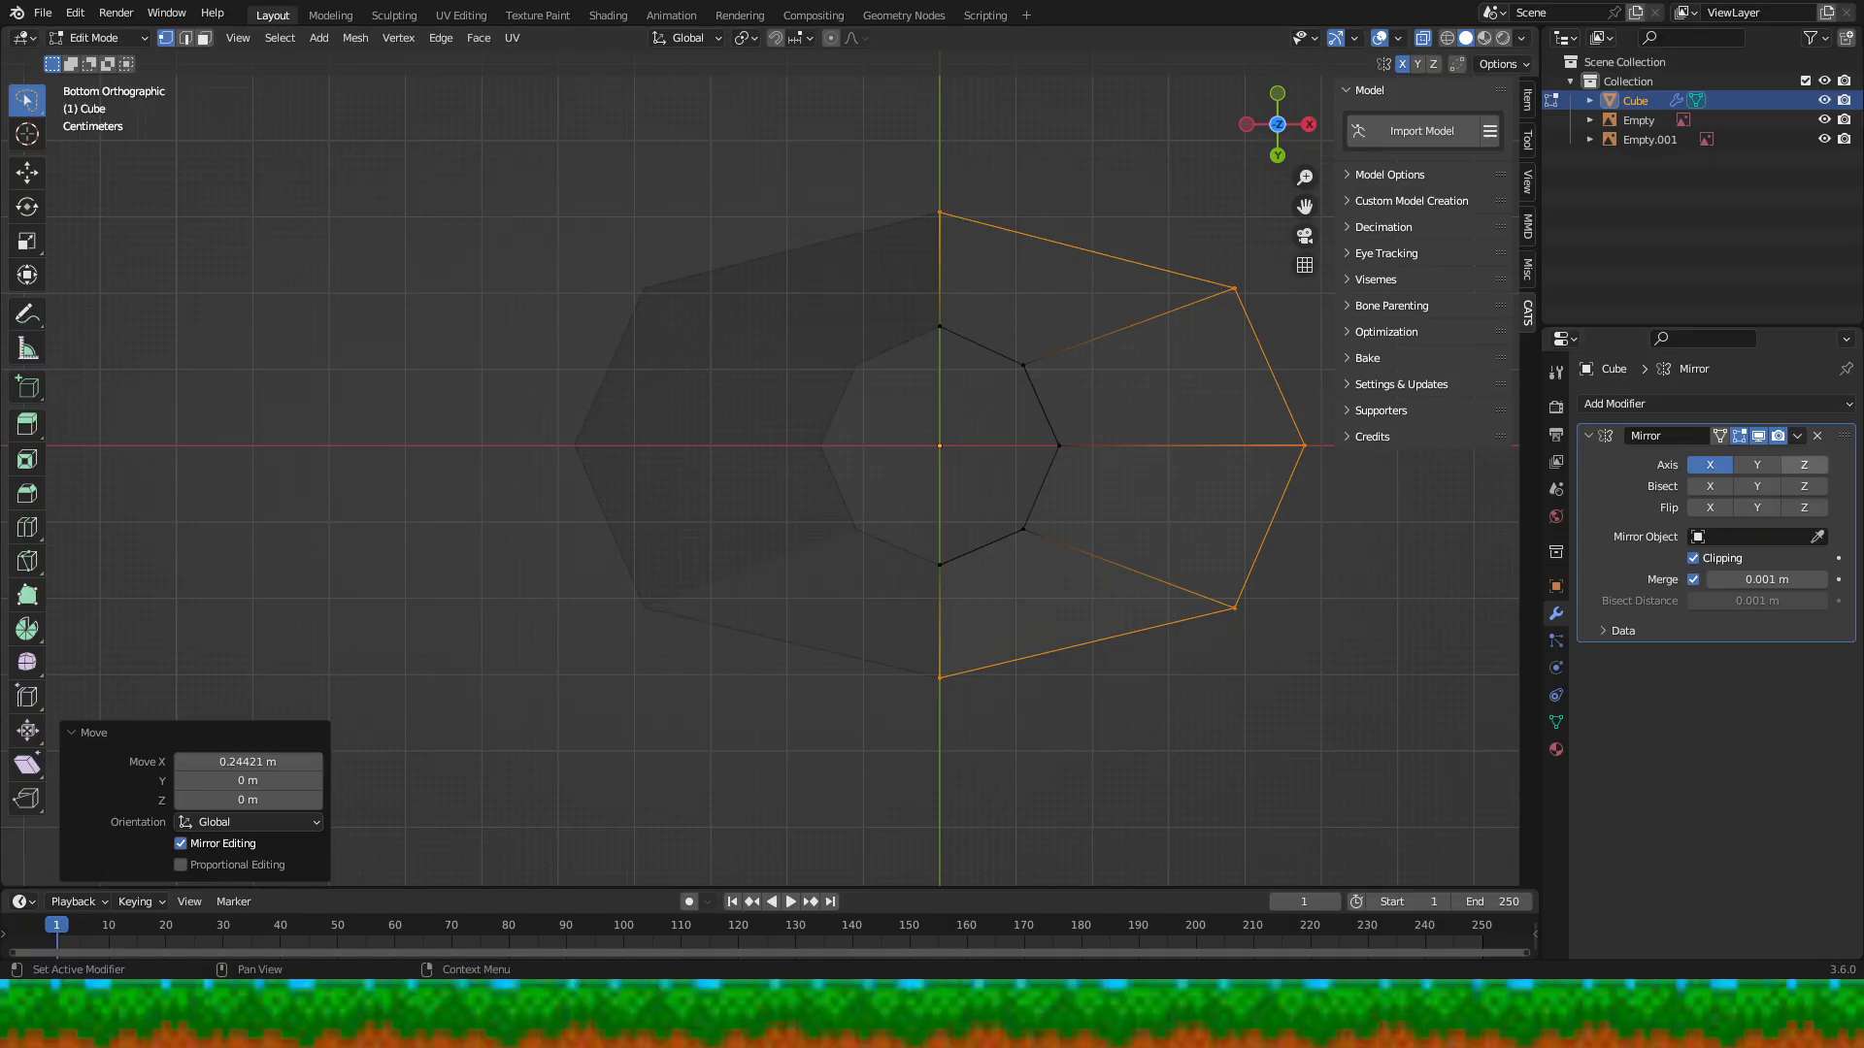
- In front view, reselect the flared bottom loop and move it about -0.170 m along X to fit the shoulder reference
left_click(1280, 97)
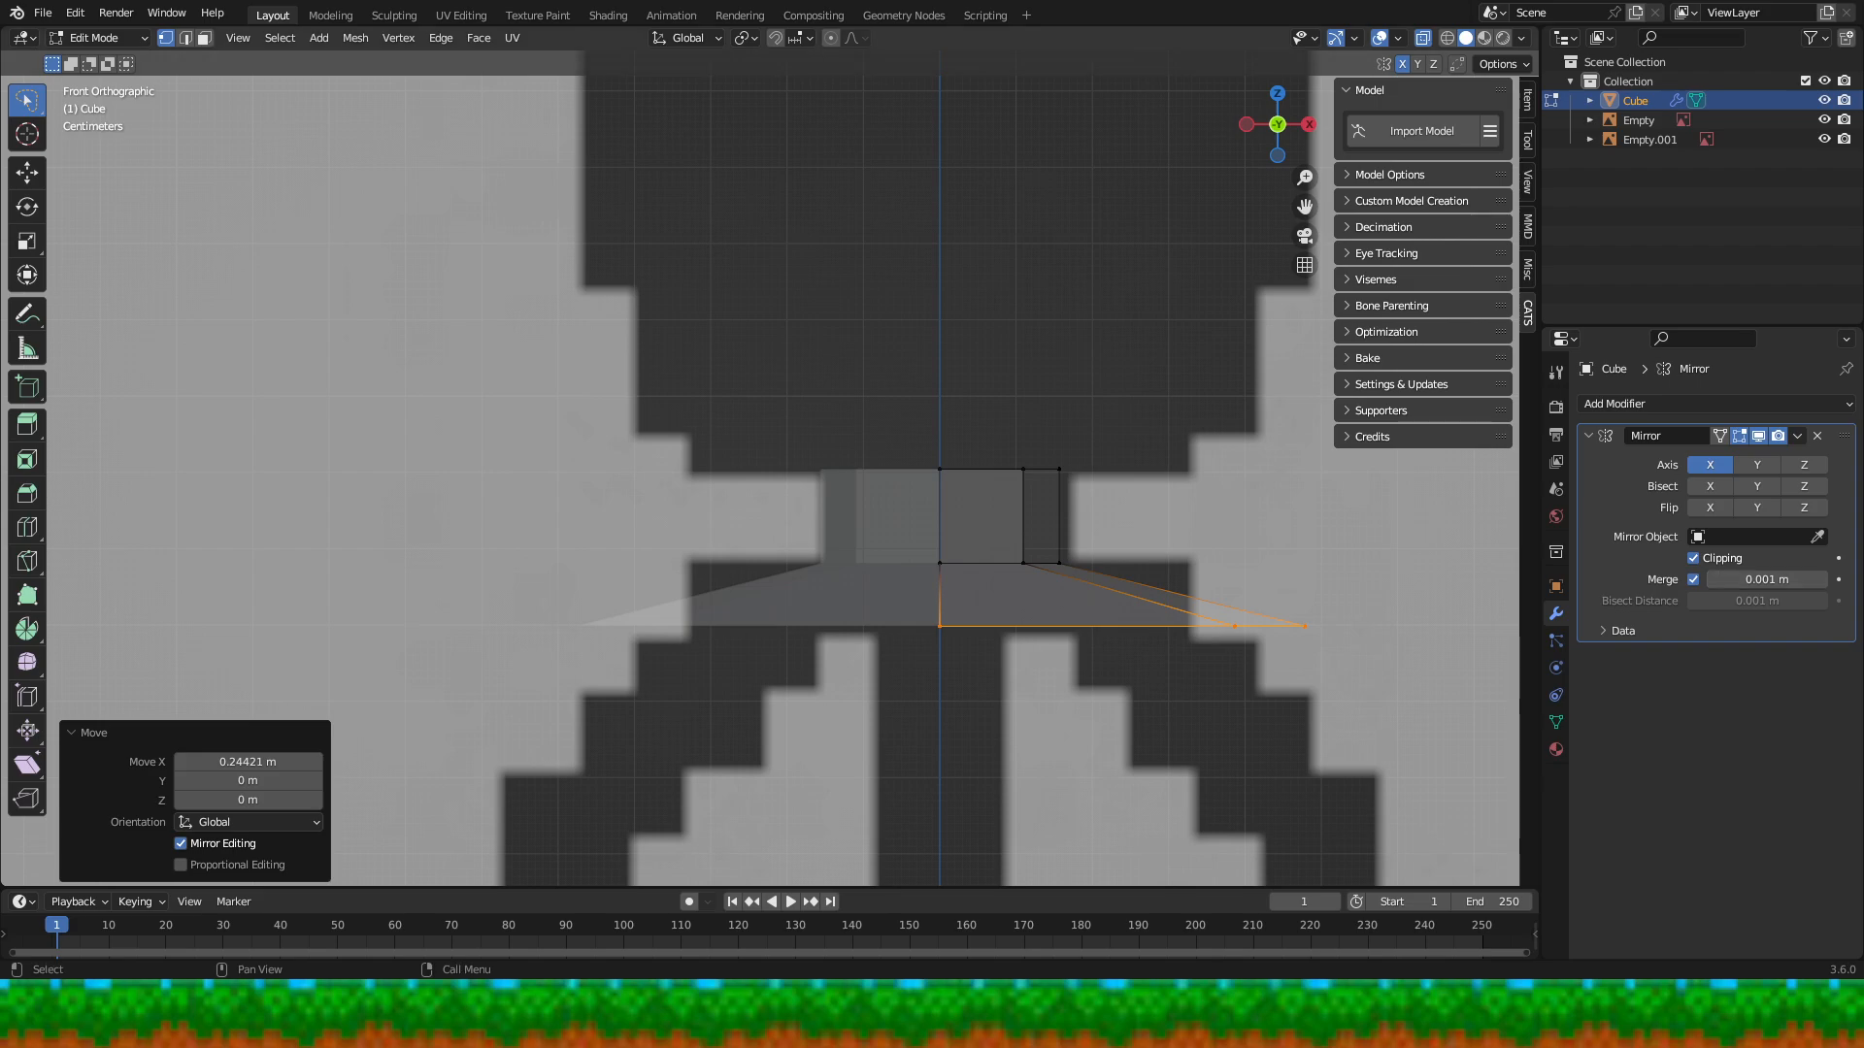
left_click(1117, 587)
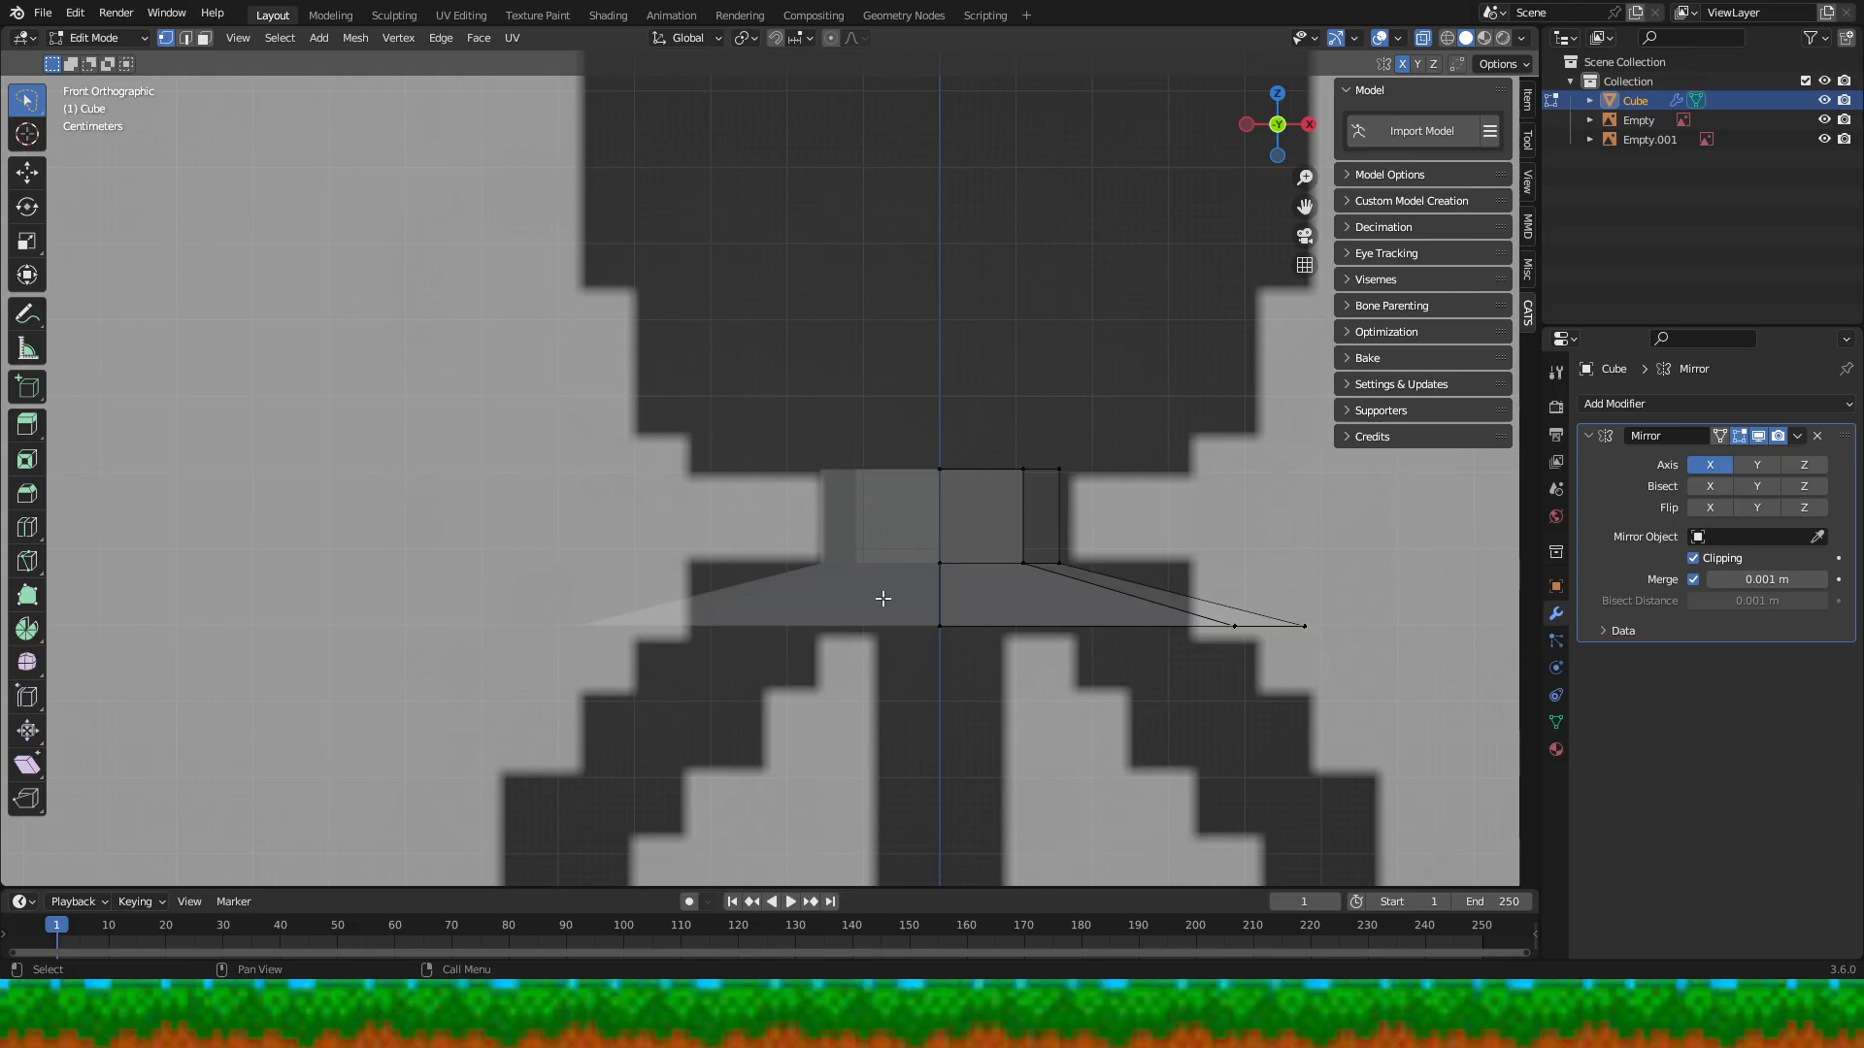
left_click_drag(883, 599, 1275, 670)
mouse_move(904, 684)
left_mouse_down()
mouse_move(1091, 589)
mouse_move(1232, 600)
mouse_move(1354, 638)
left_mouse_up()
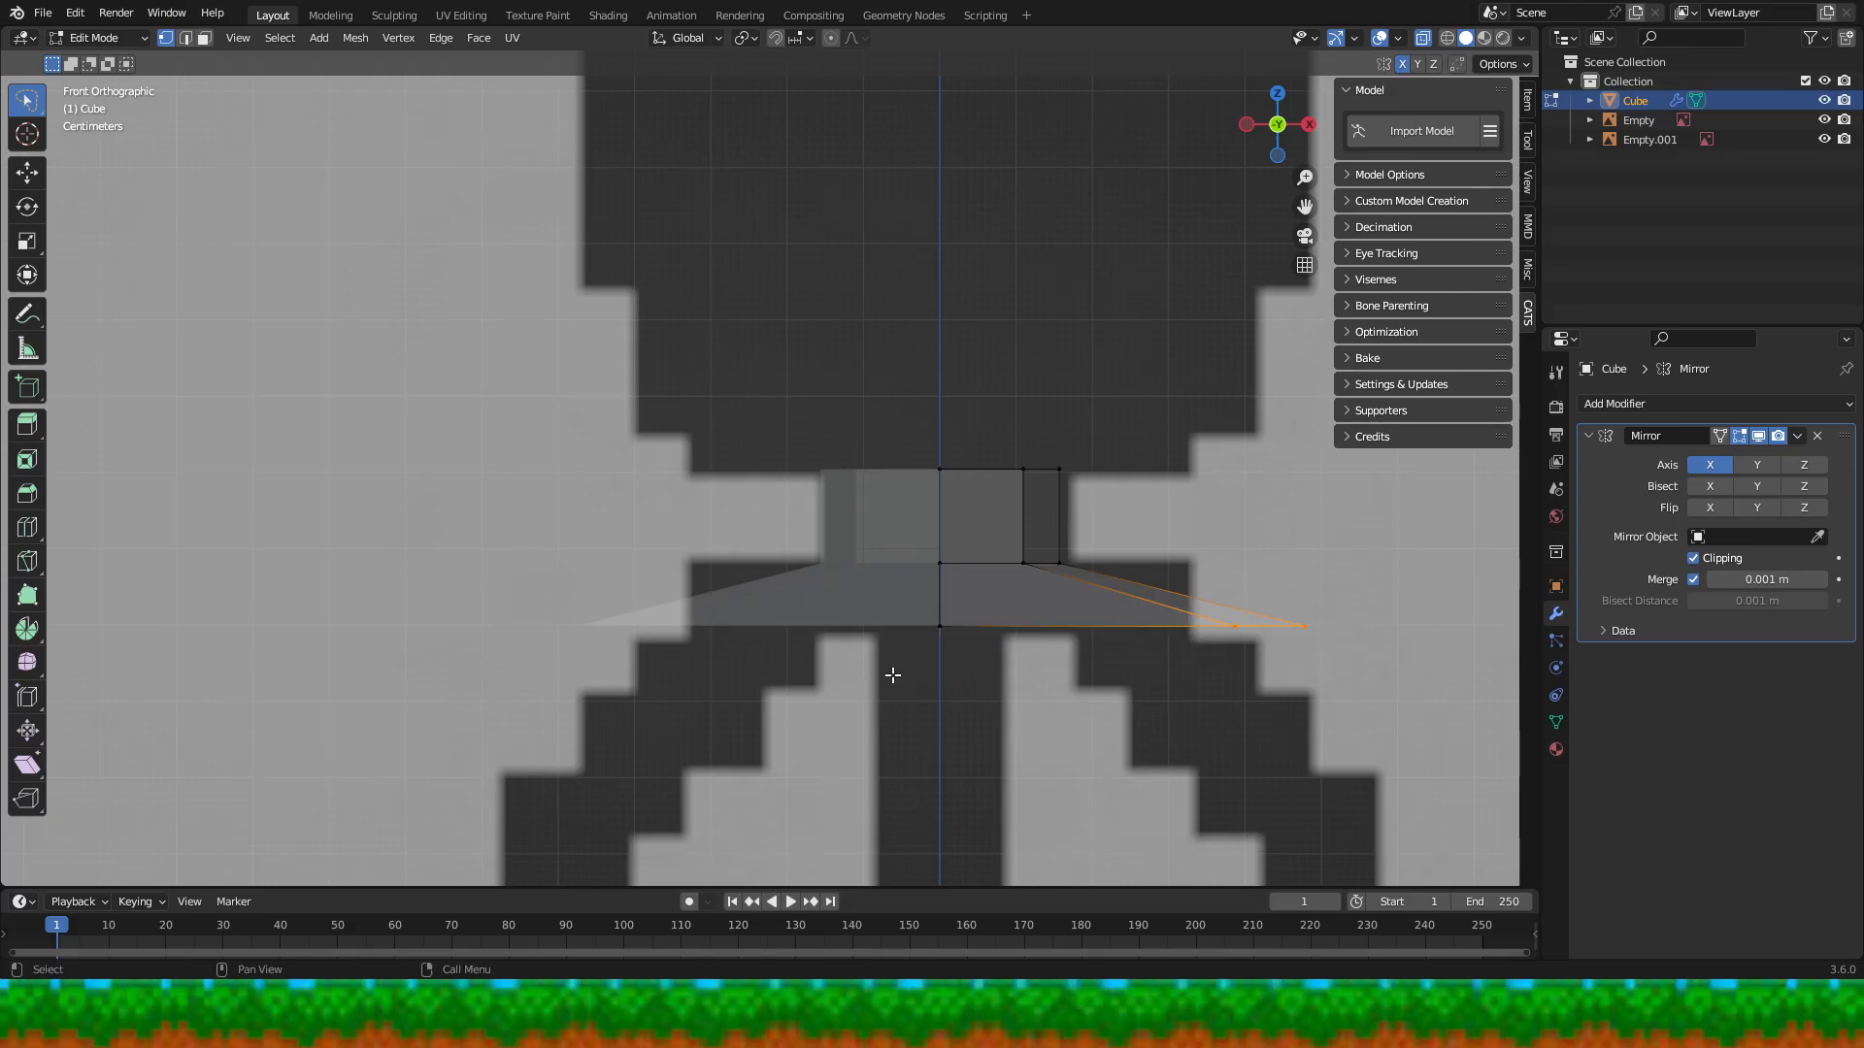
mouse_move(893, 675)
left_mouse_down()
mouse_move(1065, 606)
mouse_move(1322, 603)
mouse_move(1310, 686)
mouse_move(1198, 688)
left_mouse_up()
key("g")
key("x")
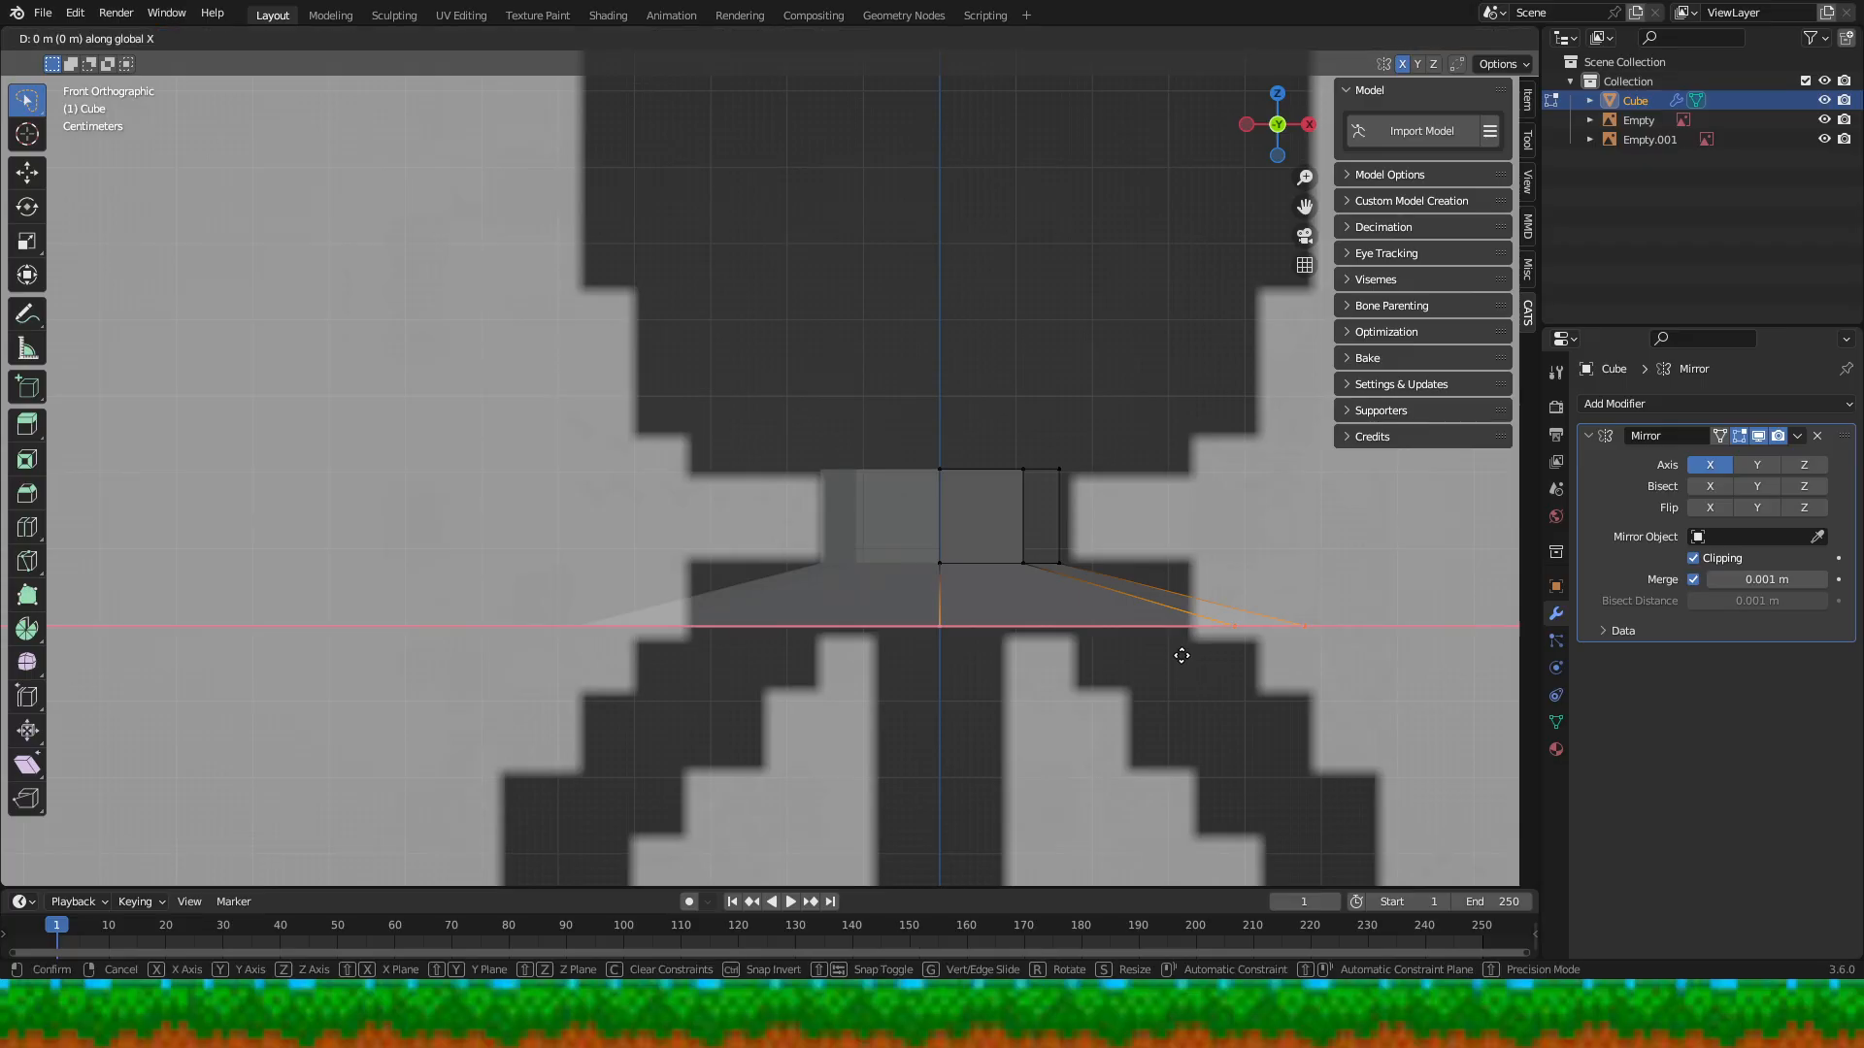
left_click(1051, 658)
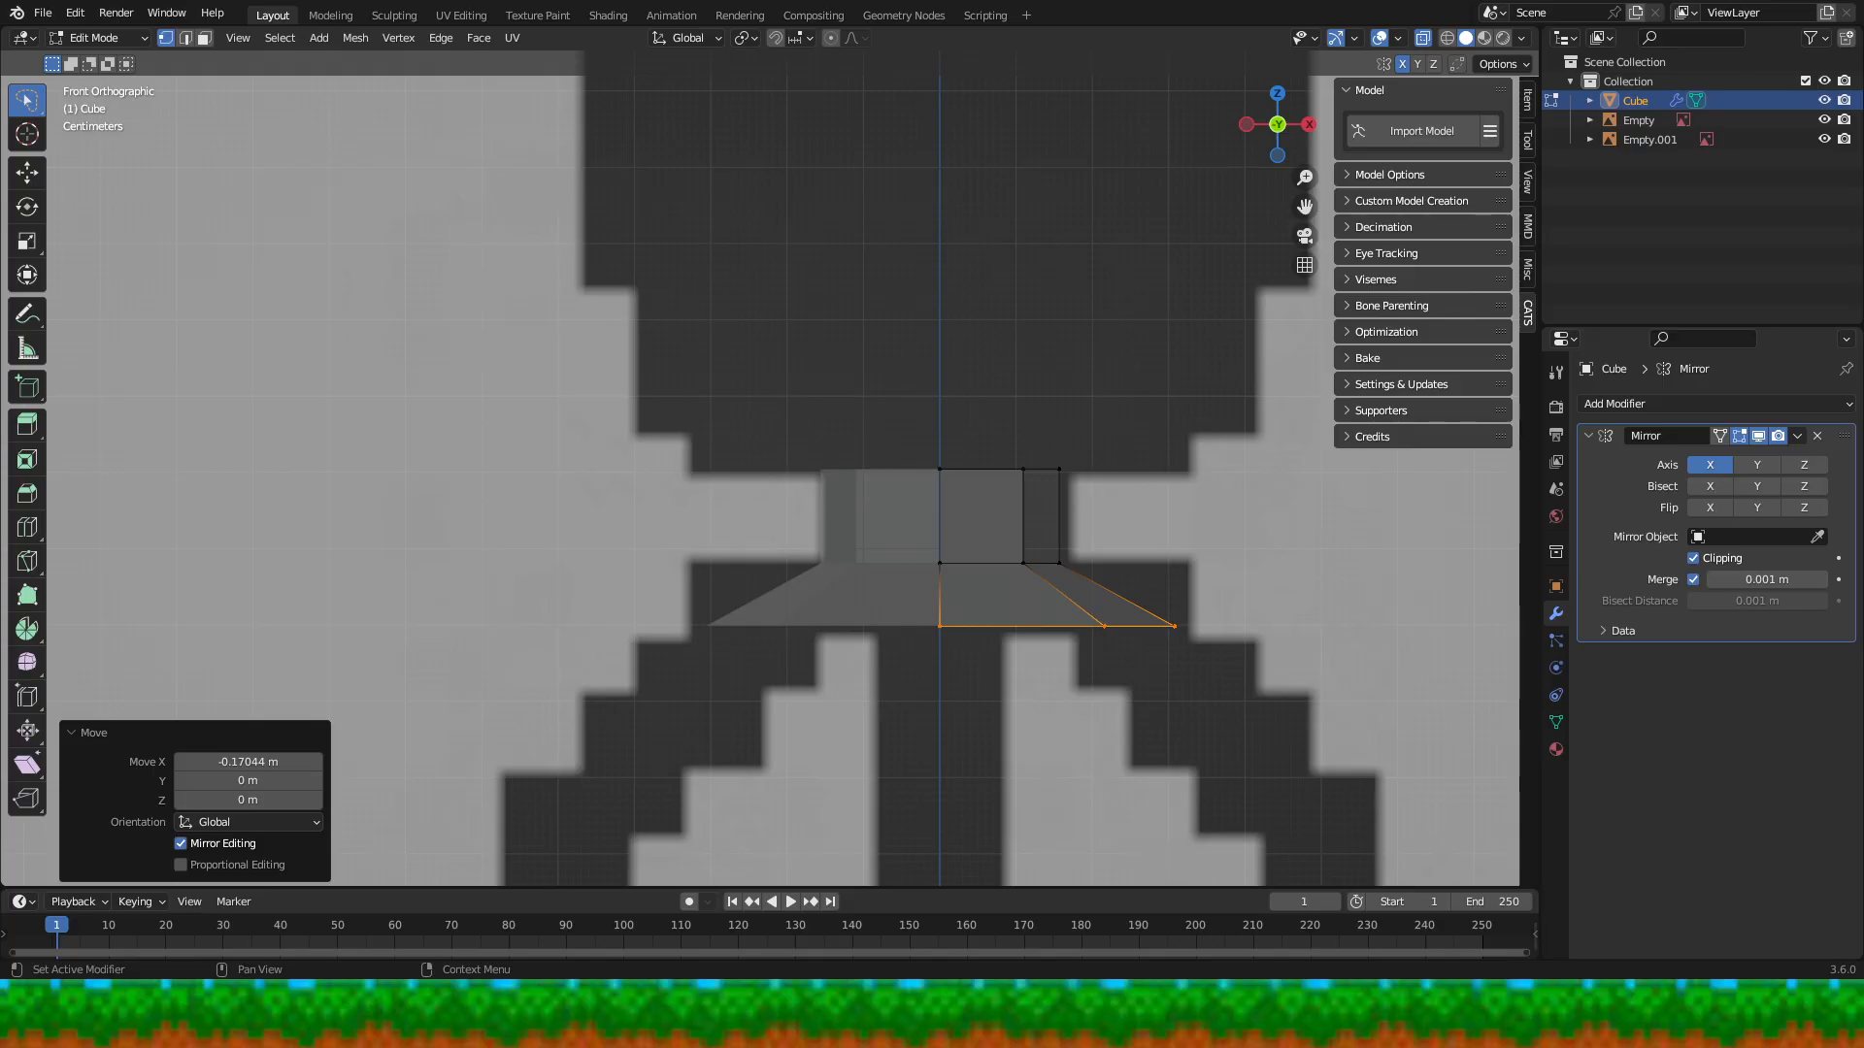
scroll(760, 469, "down", 3)
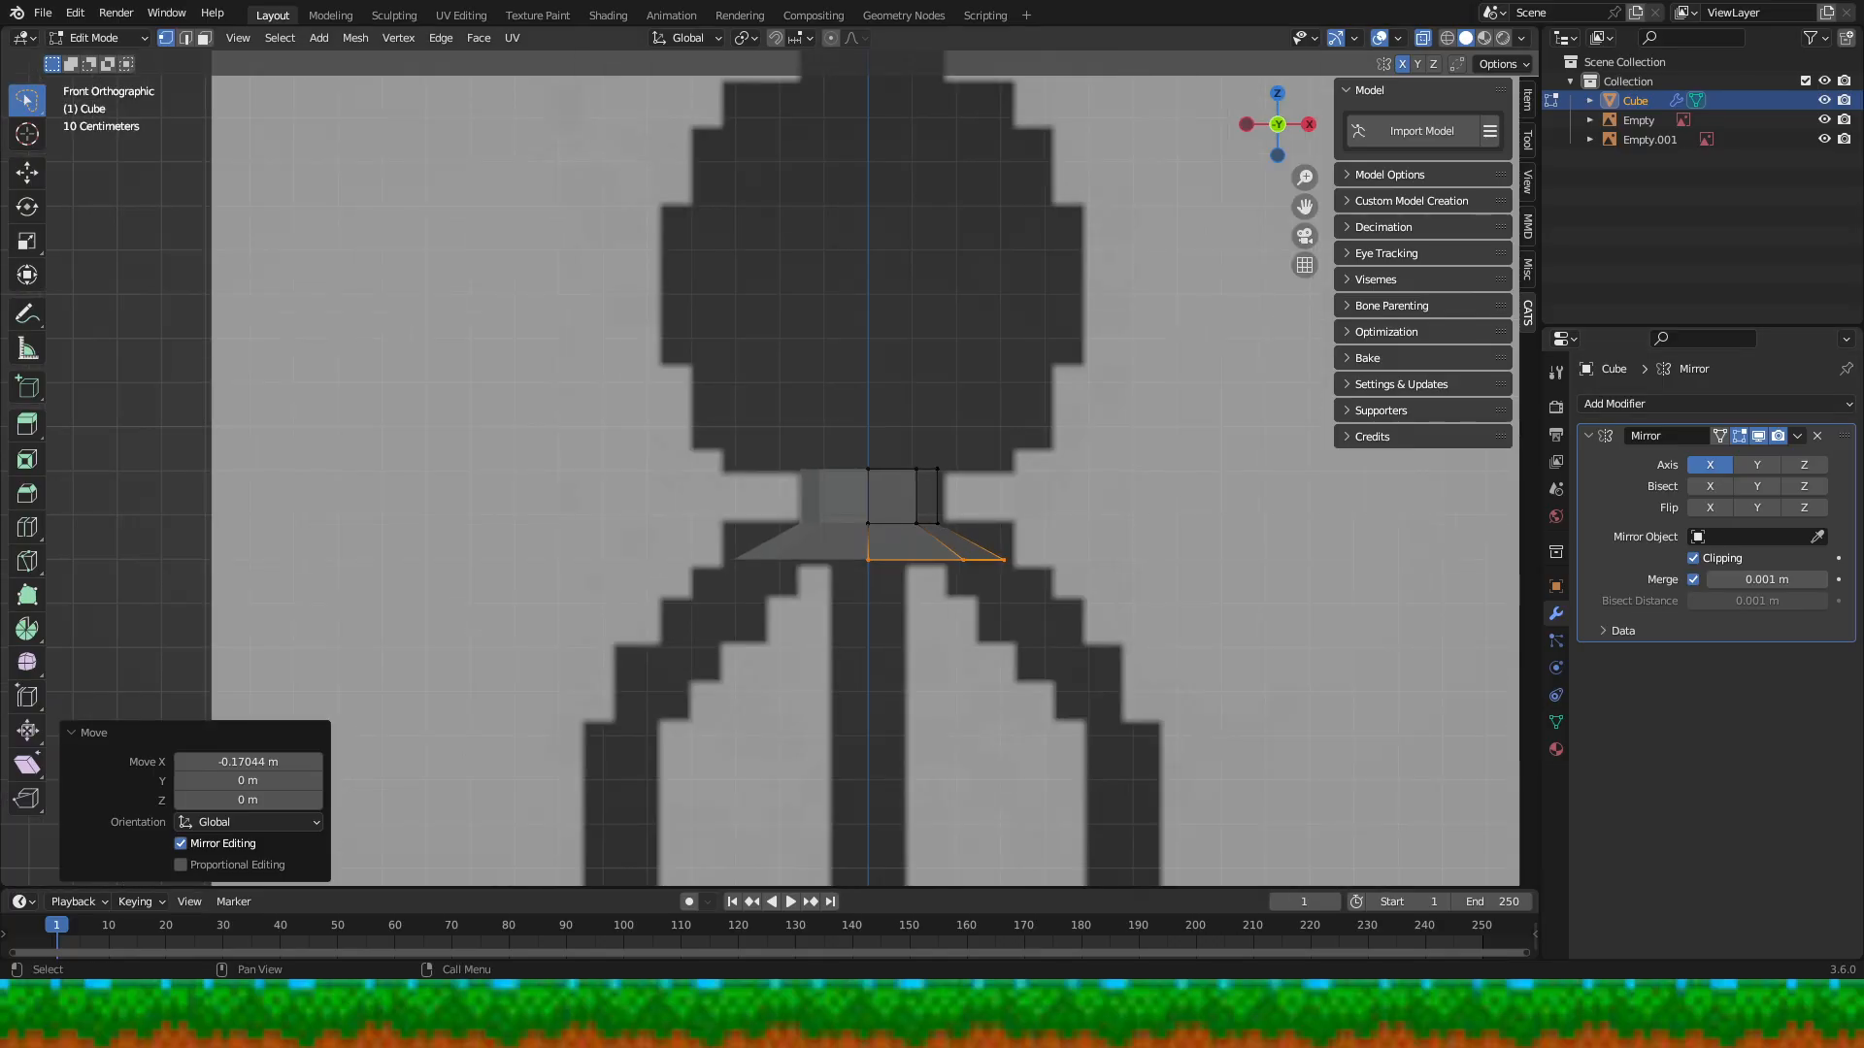